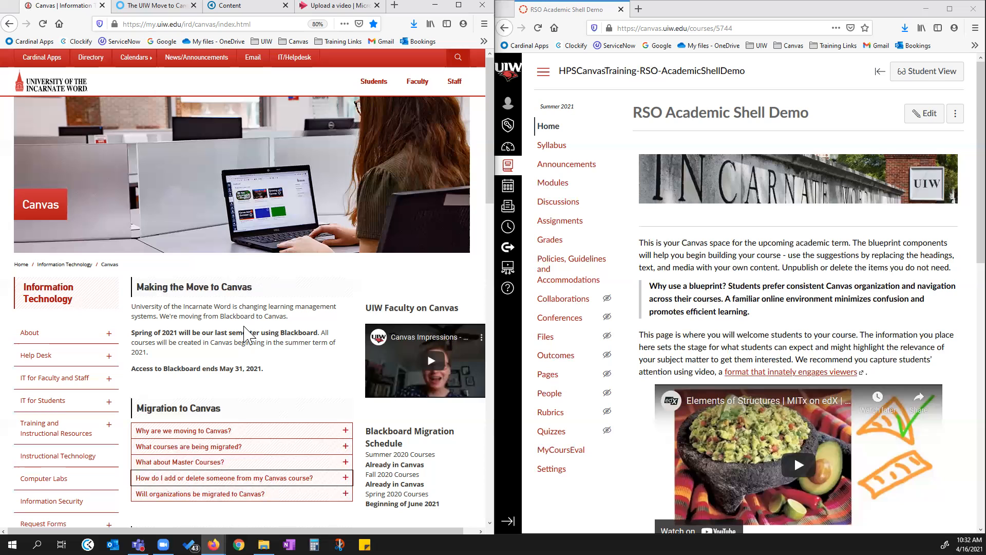
# - Review the Making the Move to Canvas section and the migration topics on the university's Canvas page
pyautogui.scroll(-1, 245, 385)
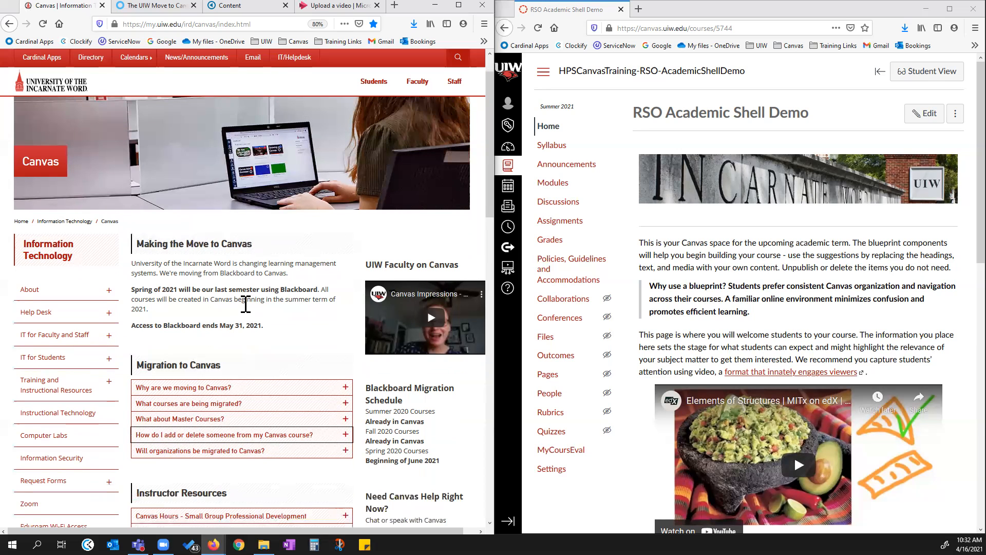
pyautogui.scroll(-2, 252, 313)
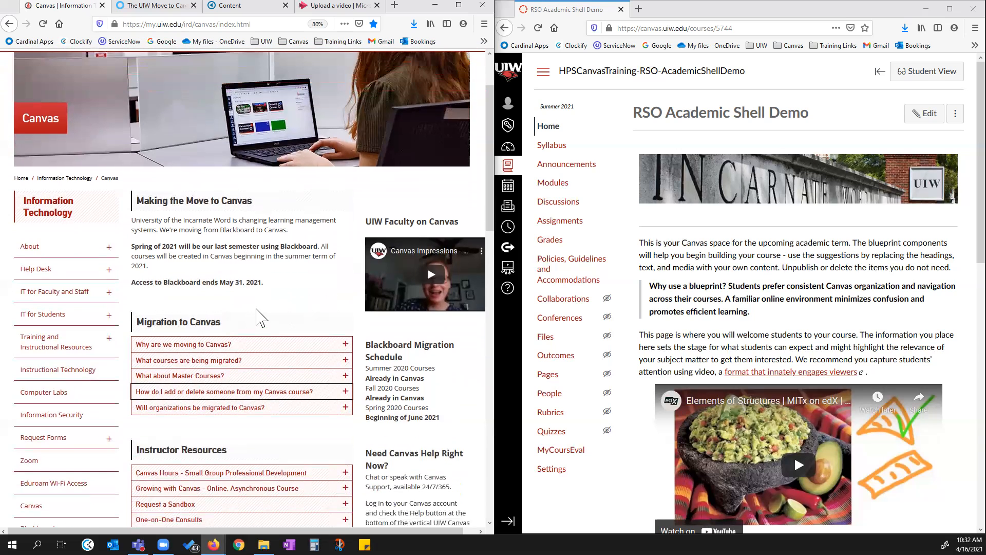
pyautogui.scroll(2, 260, 313)
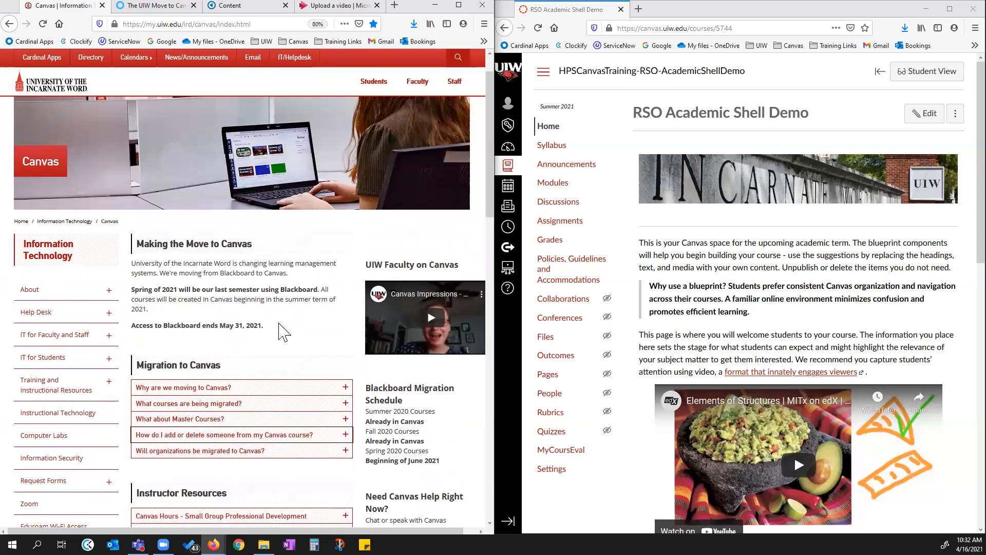
# - Review the 6 week course build process in The UIW Move to Canvas preview and open Session 3: Edit and Build Content Areas
pyautogui.click(153, 7)
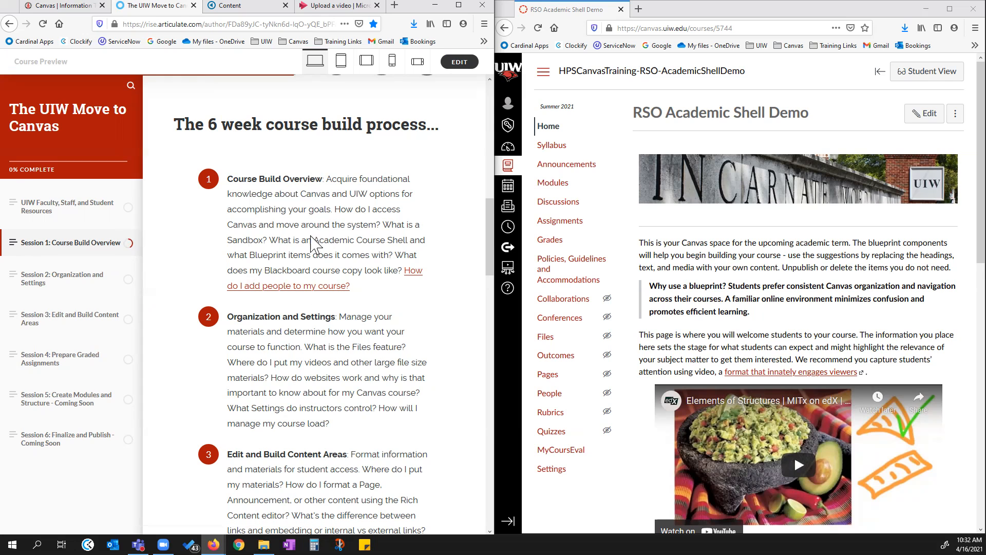
pyautogui.scroll(-2, 310, 298)
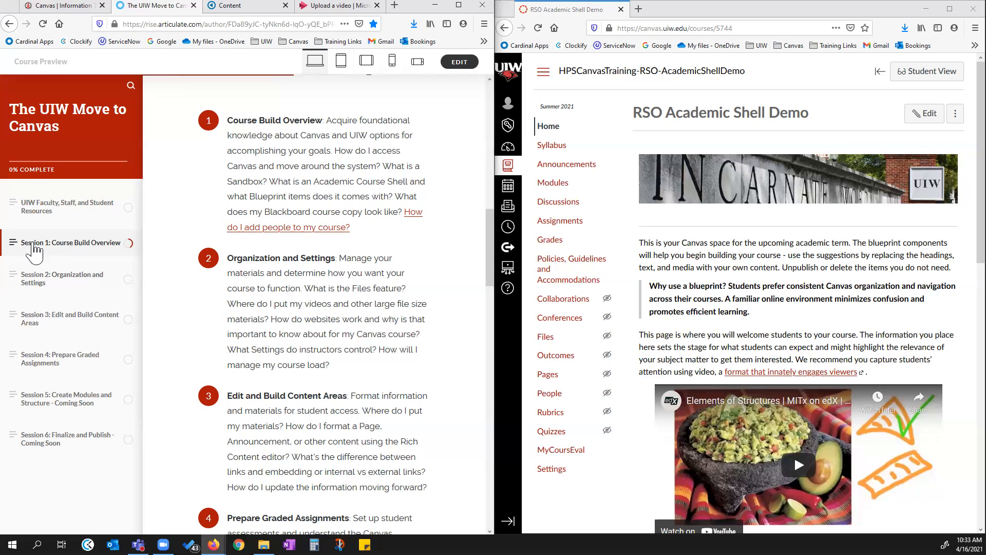
pyautogui.scroll(-2, 429, 422)
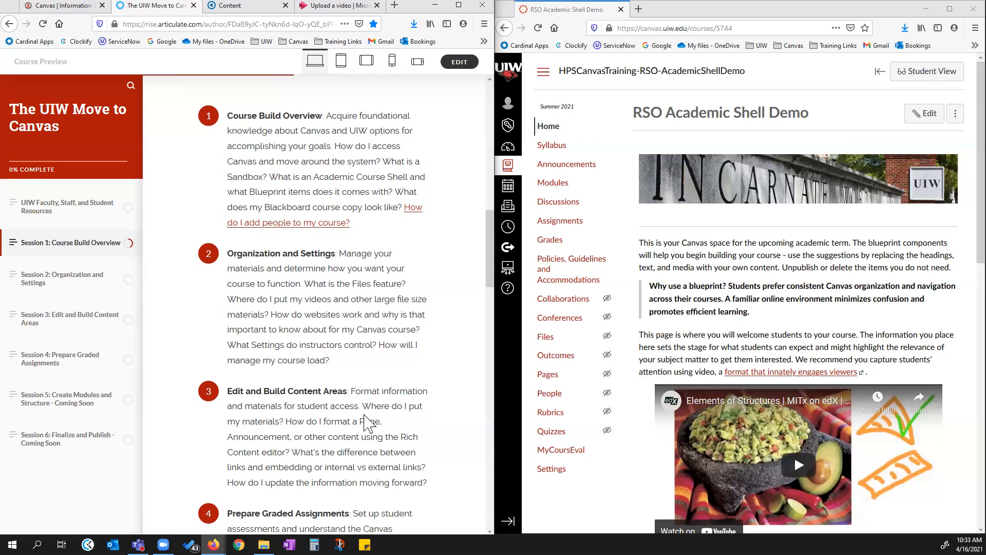
pyautogui.click(70, 322)
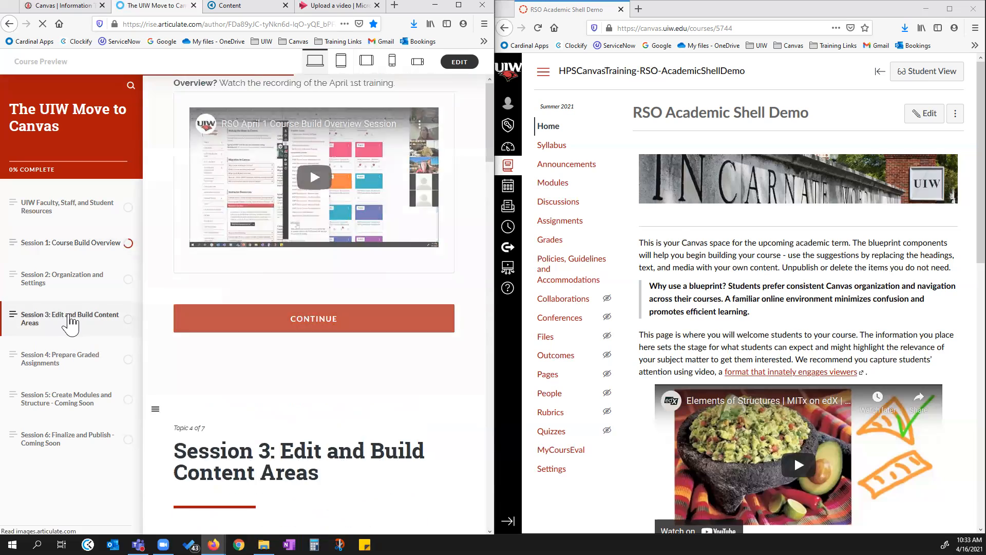
pyautogui.scroll(-5, 336, 334)
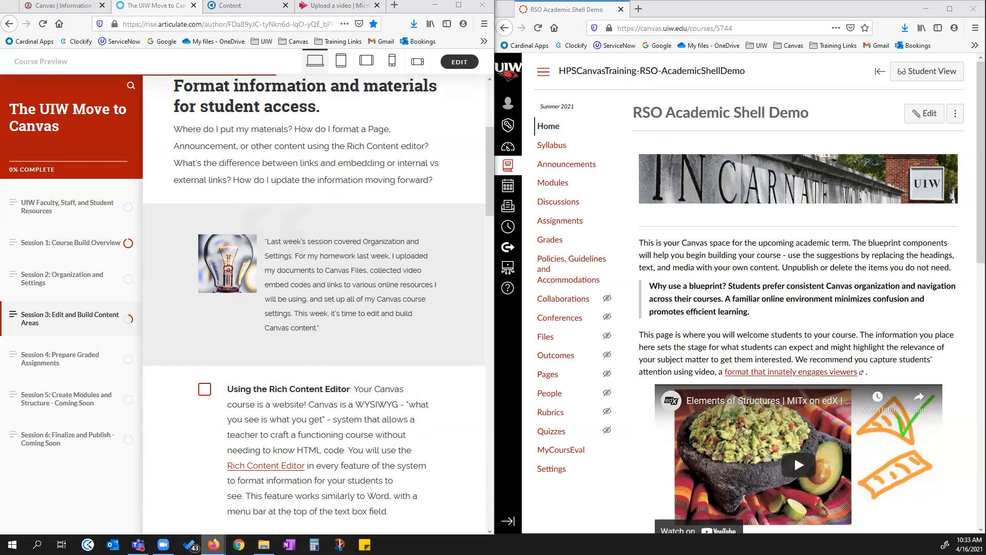
# - Look at the RSO Sandbox Demo modules, and examine Session 3's Rich Content Editor and Syllabus items in The UIW Move to Canvas preview
pyautogui.moveTo(213, 545)
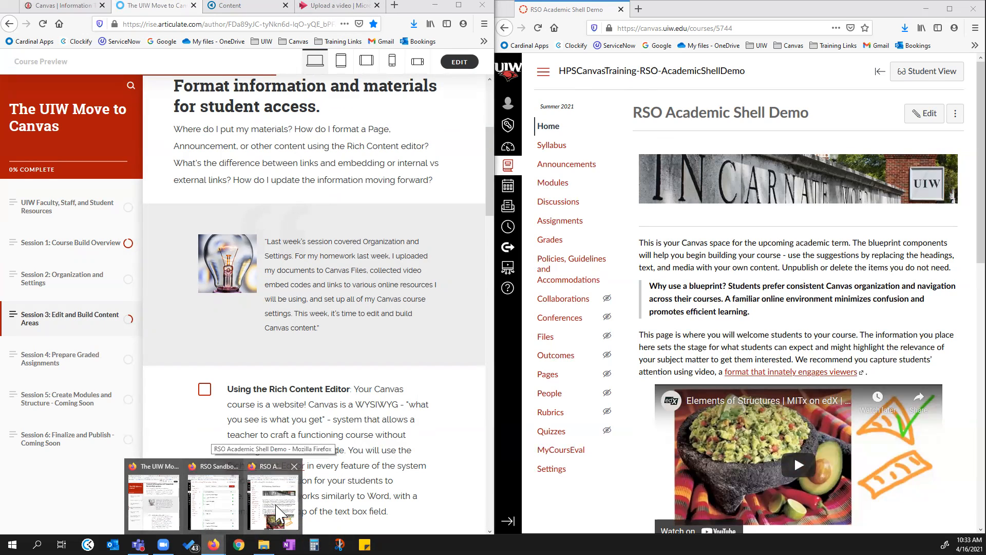
pyautogui.click(214, 501)
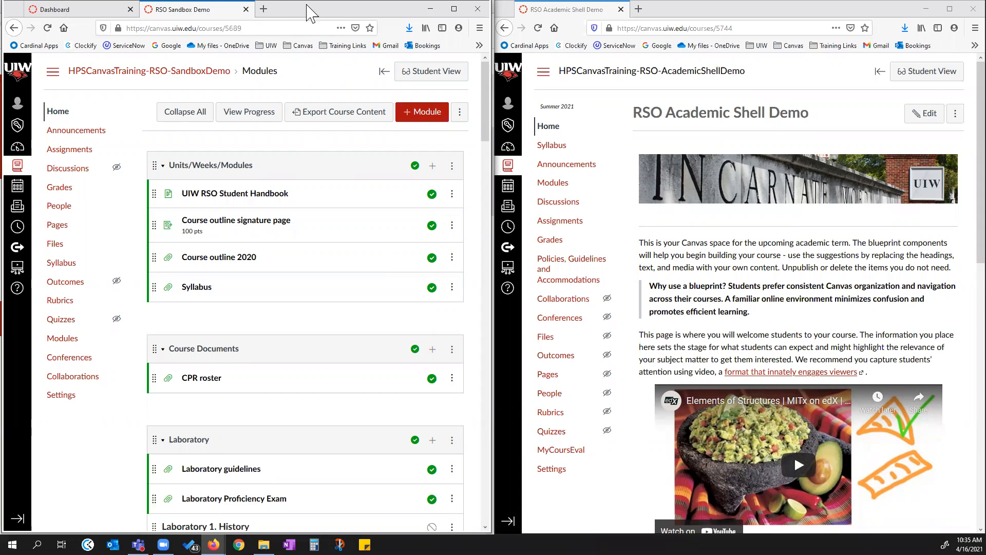
pyautogui.moveTo(214, 544)
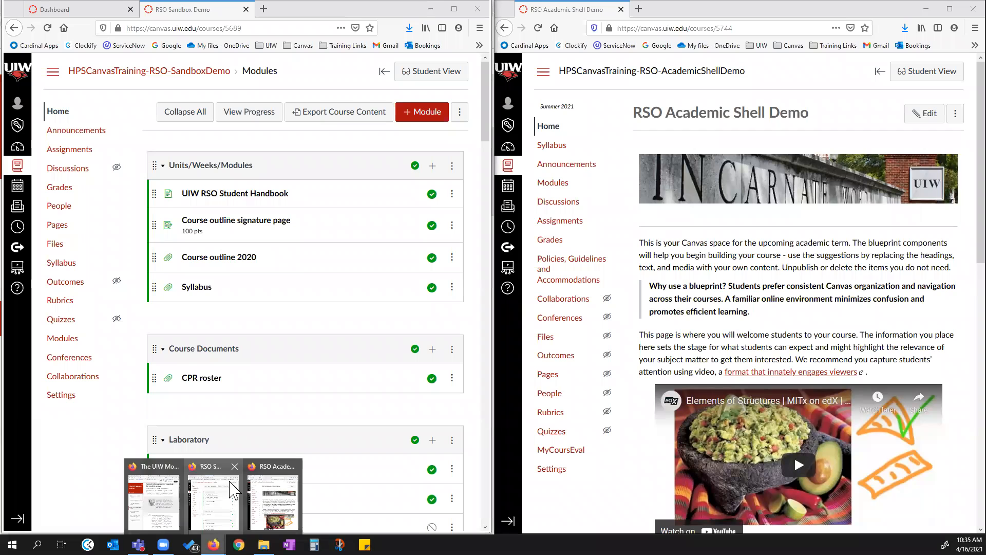
pyautogui.click(157, 493)
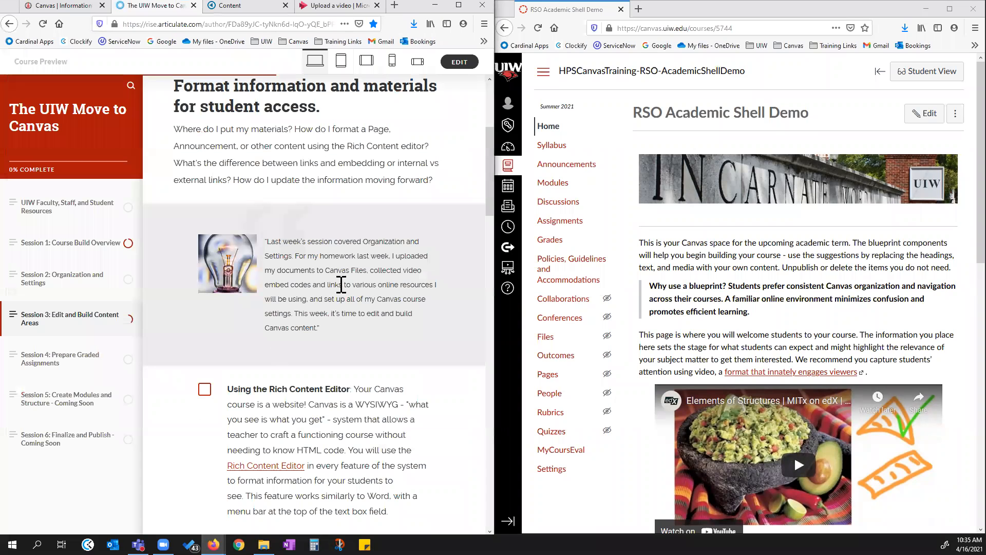
pyautogui.scroll(-3, 331, 304)
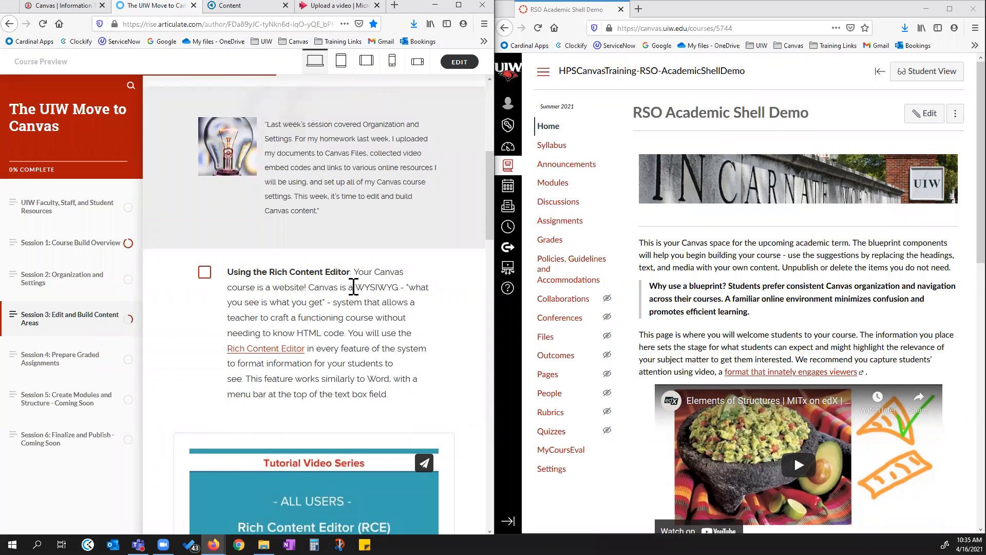
pyautogui.scroll(-8, 354, 287)
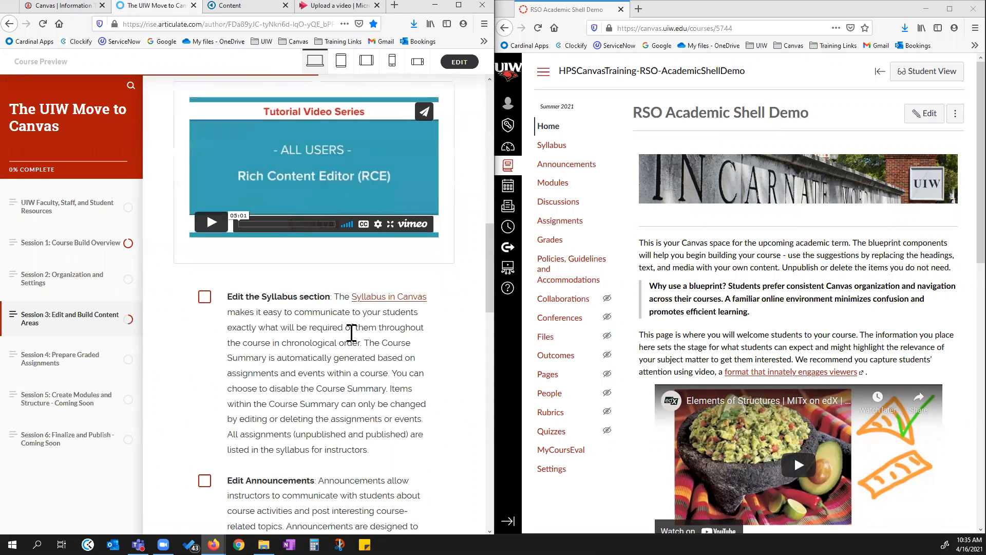
pyautogui.scroll(10, 359, 341)
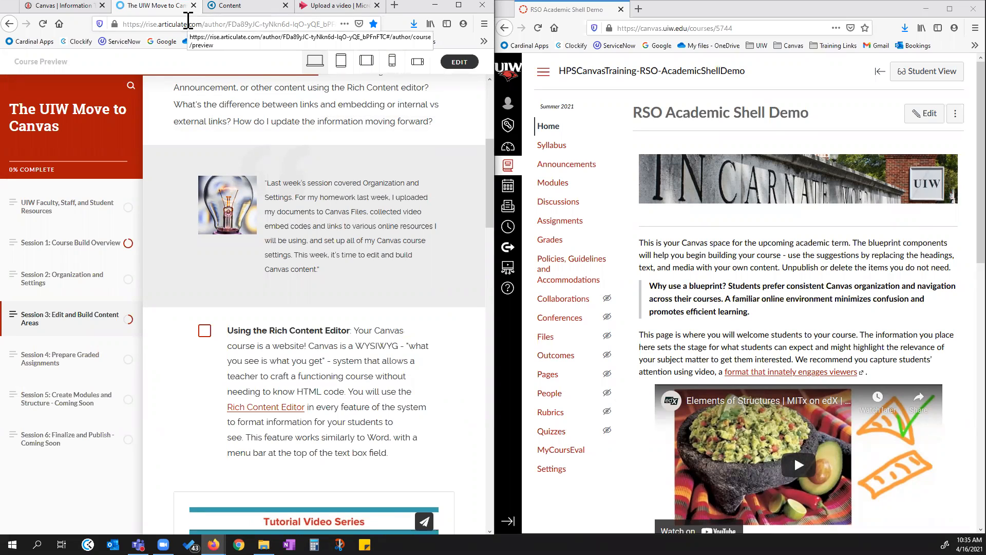
# - Open the Syllabus pages of the RSO sandbox and academic shell courses side by side, both in edit mode
pyautogui.moveTo(170, 8)
pyautogui.mouseDown()
pyautogui.moveTo(188, 84)
pyautogui.moveTo(167, 6)
pyautogui.mouseUp()
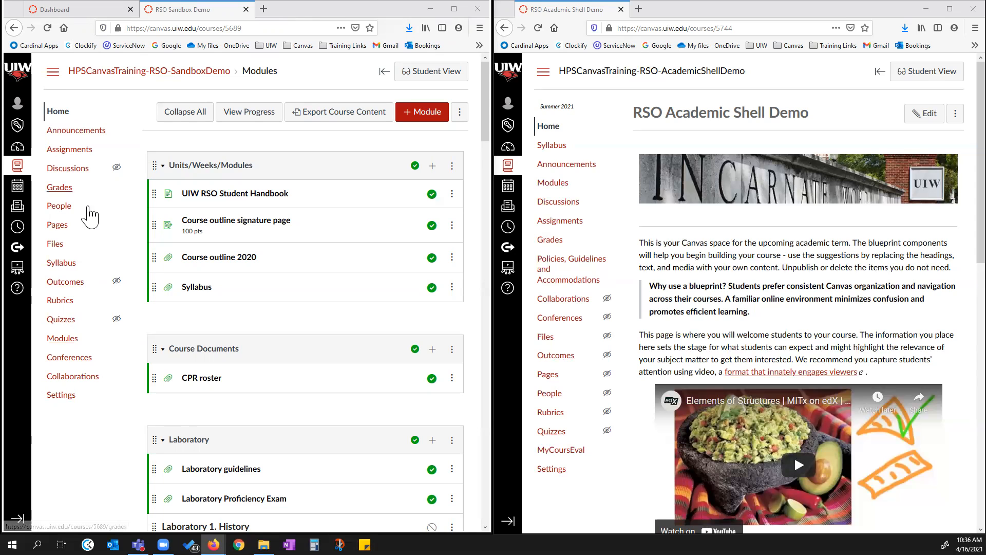
pyautogui.click(60, 269)
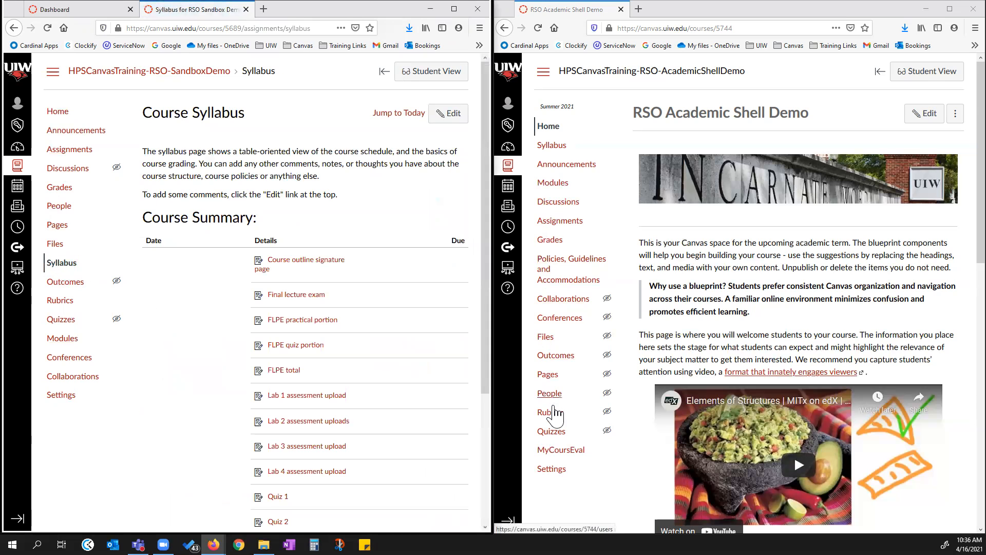
pyautogui.click(562, 149)
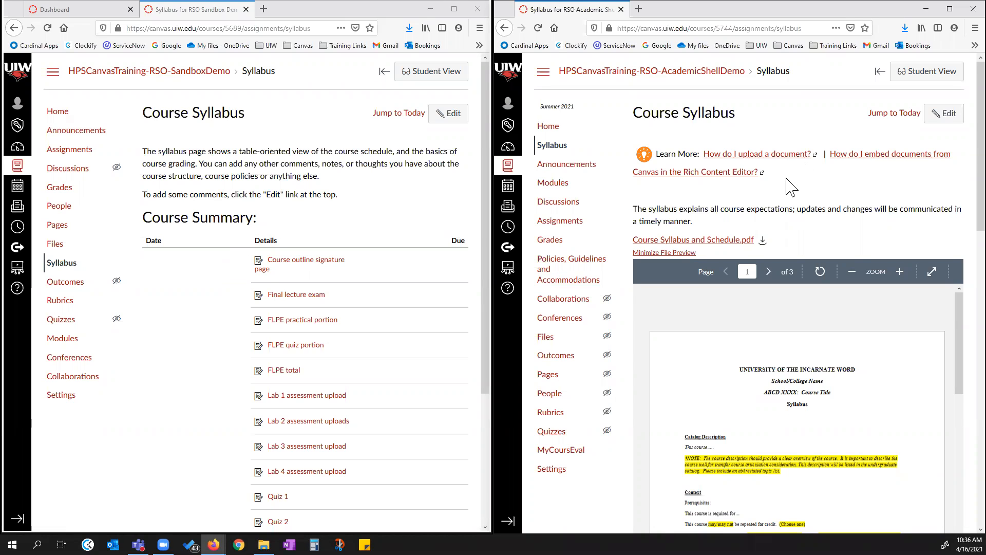
pyautogui.click(945, 119)
pyautogui.click(452, 116)
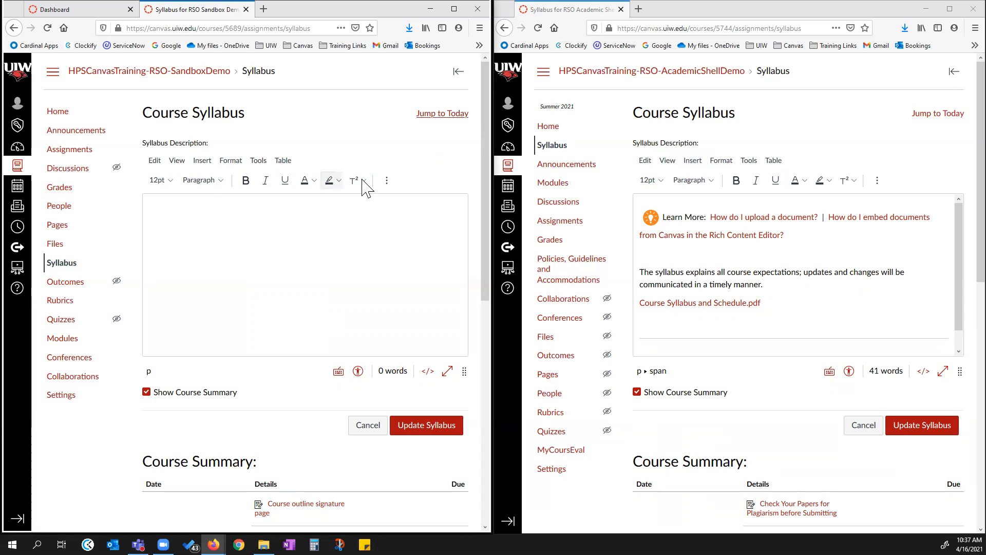
# - Enlarge the syllabus description editing areas vertically in both the sandbox and the academic shell courses
pyautogui.click(281, 238)
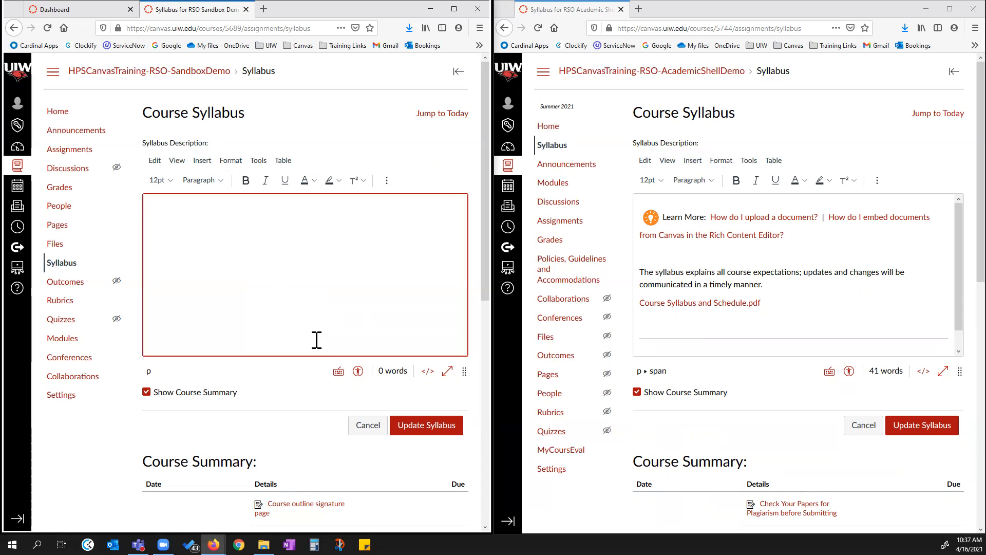
pyautogui.click(831, 250)
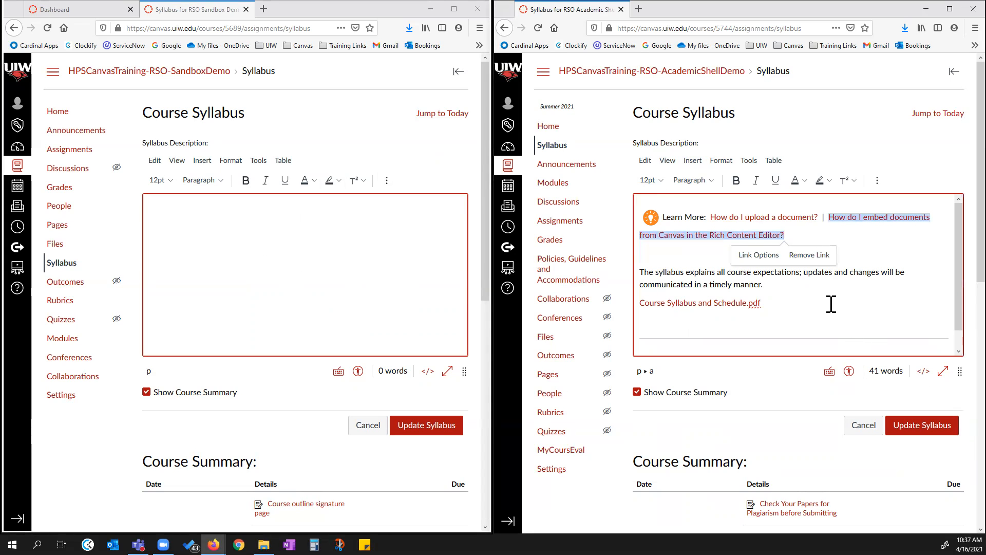
pyautogui.click(464, 370)
pyautogui.moveTo(464, 370); pyautogui.dragTo(463, 434)
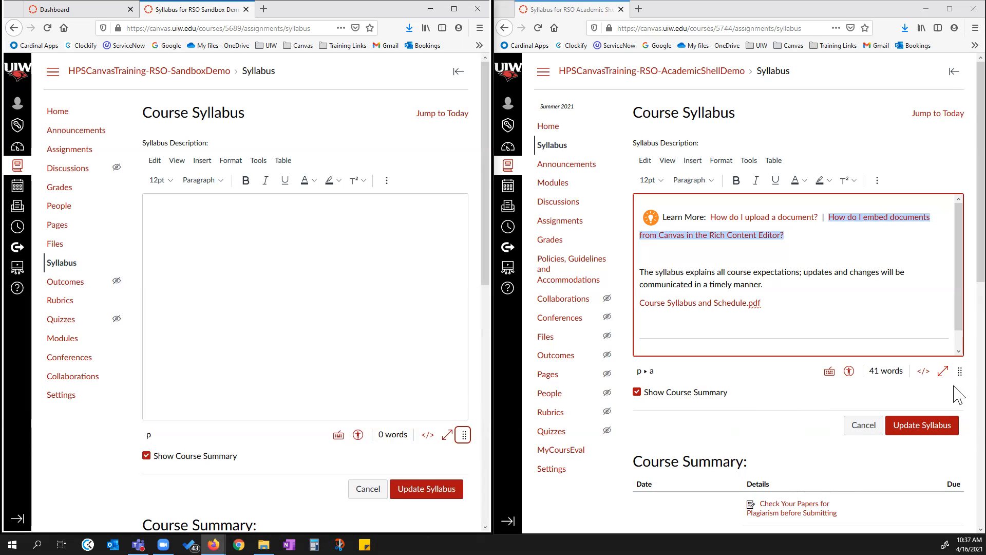
pyautogui.moveTo(960, 371); pyautogui.dragTo(959, 443)
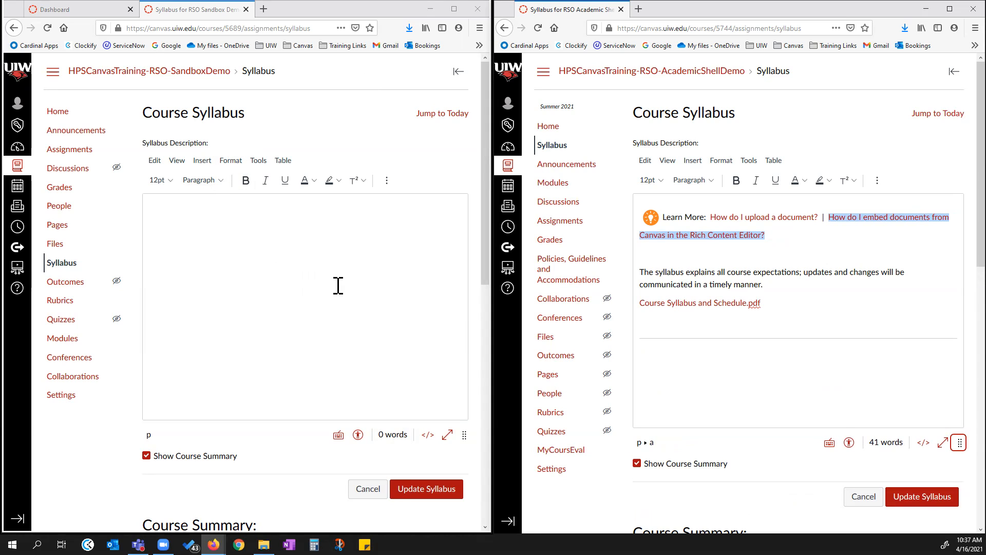
# - Delete the Learn More line with its icon and links, plus the blank lines above the syllabus statement, in the academic shell
pyautogui.click(777, 235)
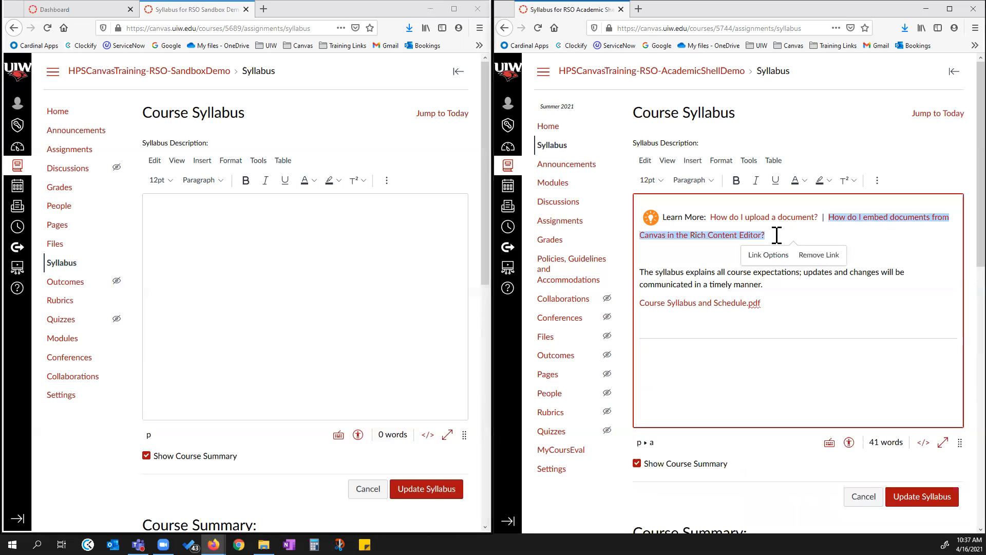
pyautogui.moveTo(774, 236); pyautogui.dragTo(654, 202)
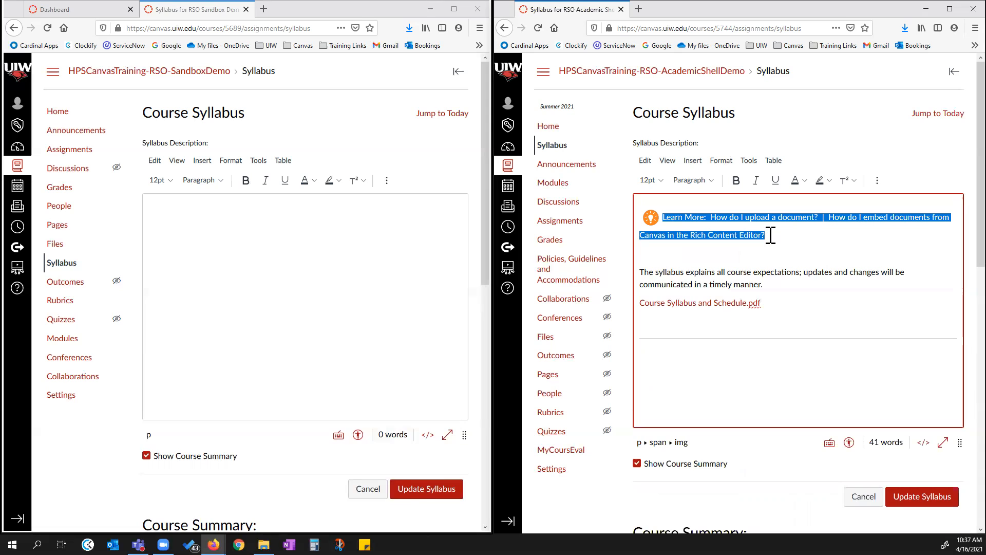
pyautogui.press('Delete')
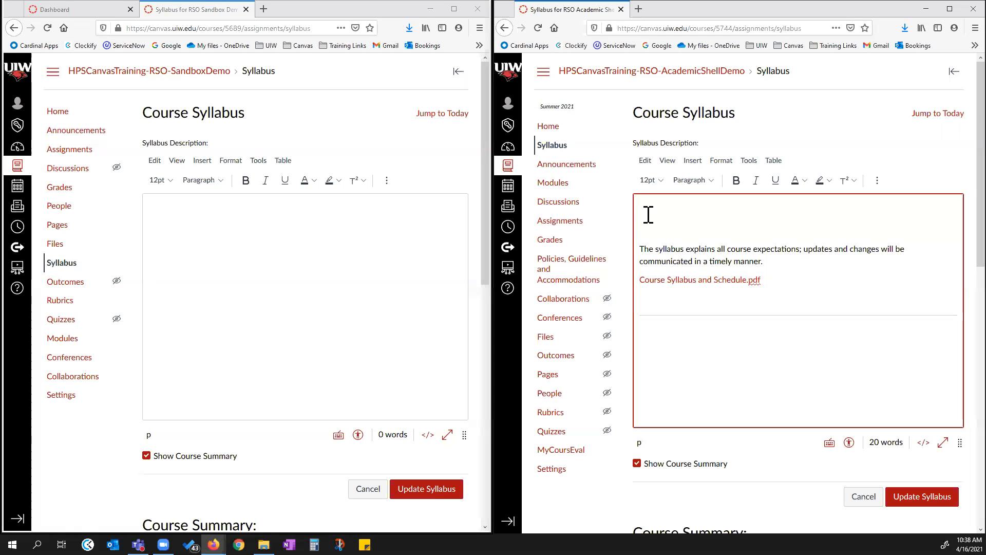
pyautogui.press('Delete')
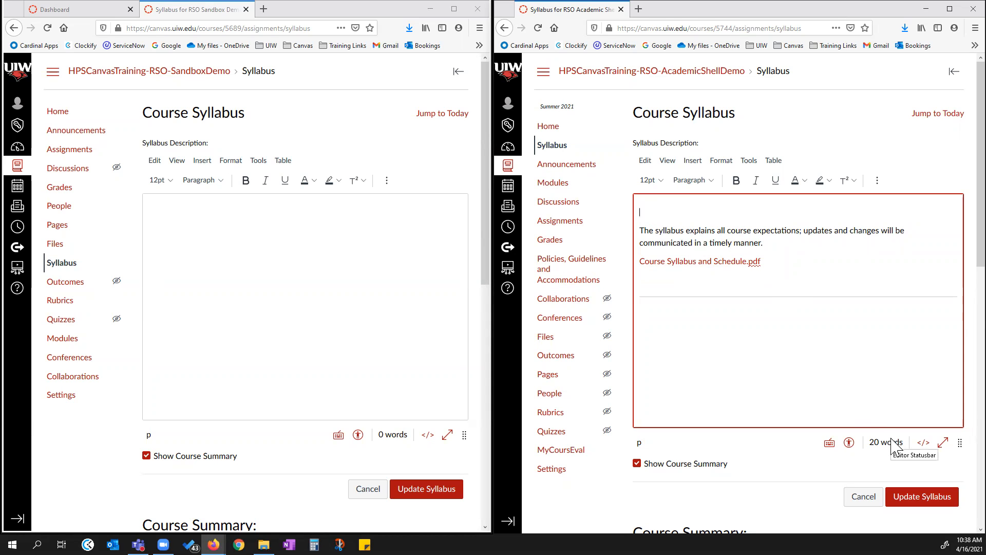
pyautogui.press('Delete')
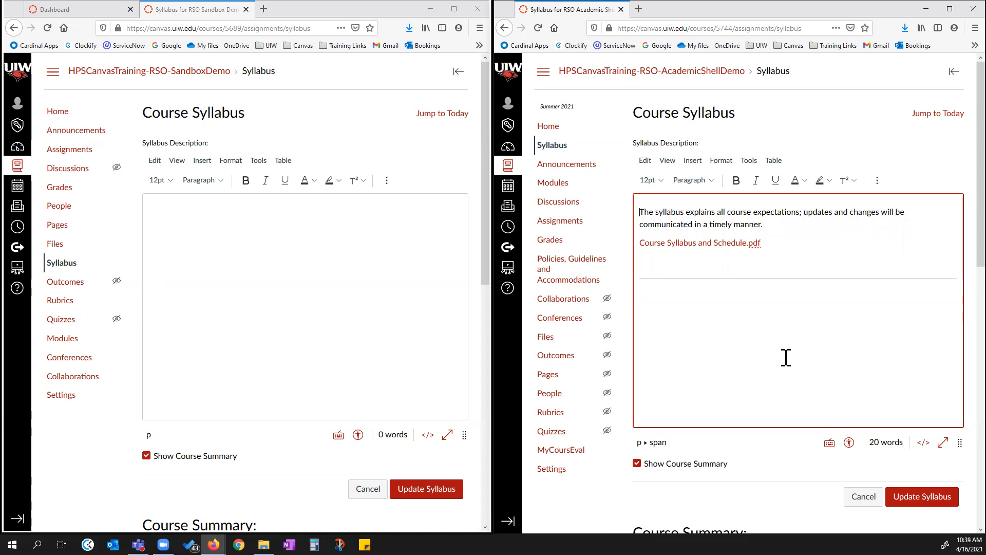
# - Copy the sentence beginning "The syllabus explains all course expectations" from the academic shell into the sandbox's empty syllabus description
pyautogui.moveTo(766, 225); pyautogui.dragTo(639, 211)
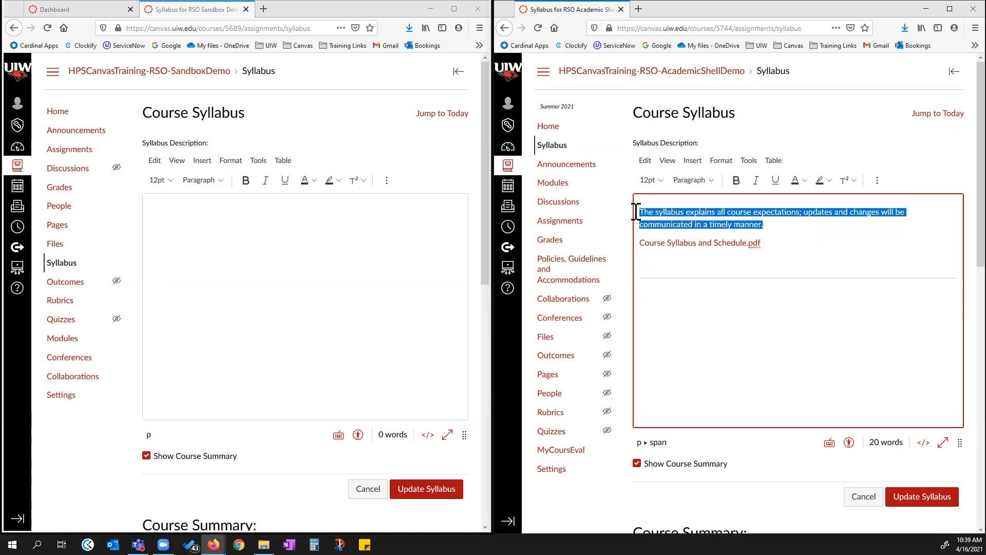
pyautogui.rightClick(680, 225)
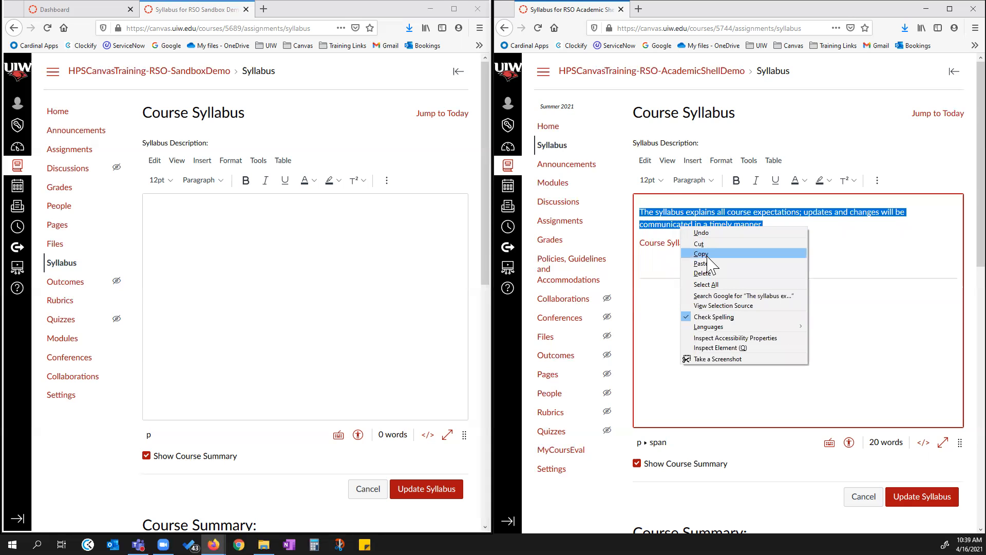
pyautogui.click(646, 160)
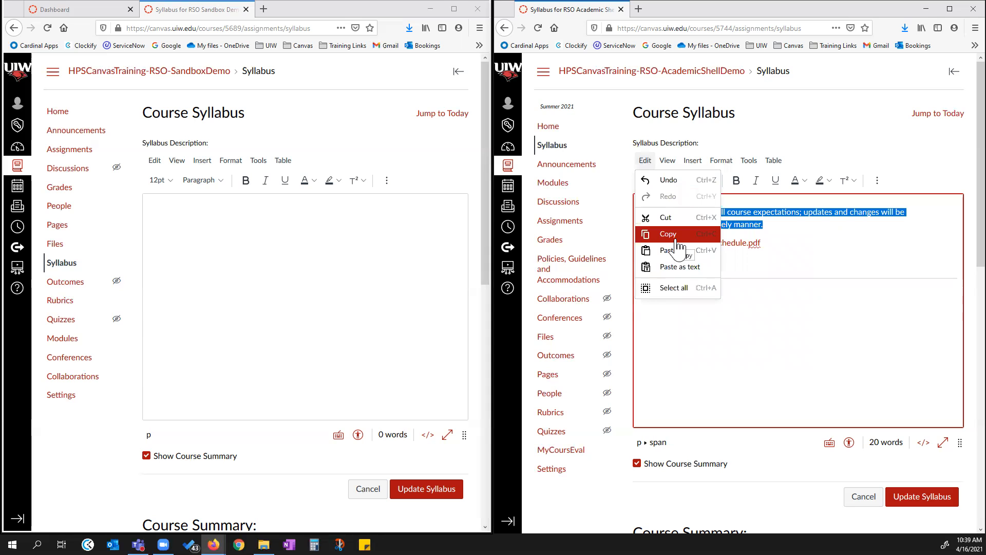
pyautogui.click(244, 216)
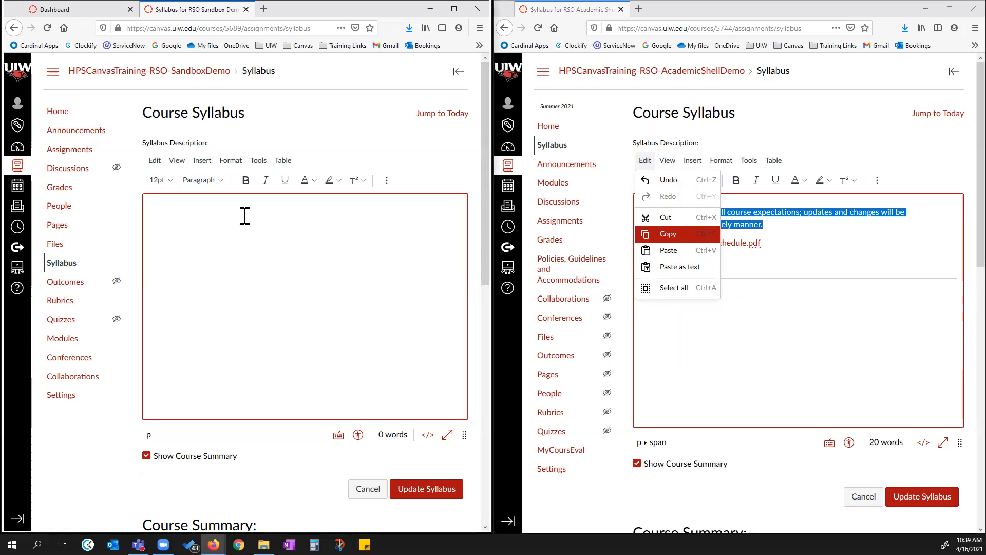
pyautogui.hotkey('ctrl', 'v')
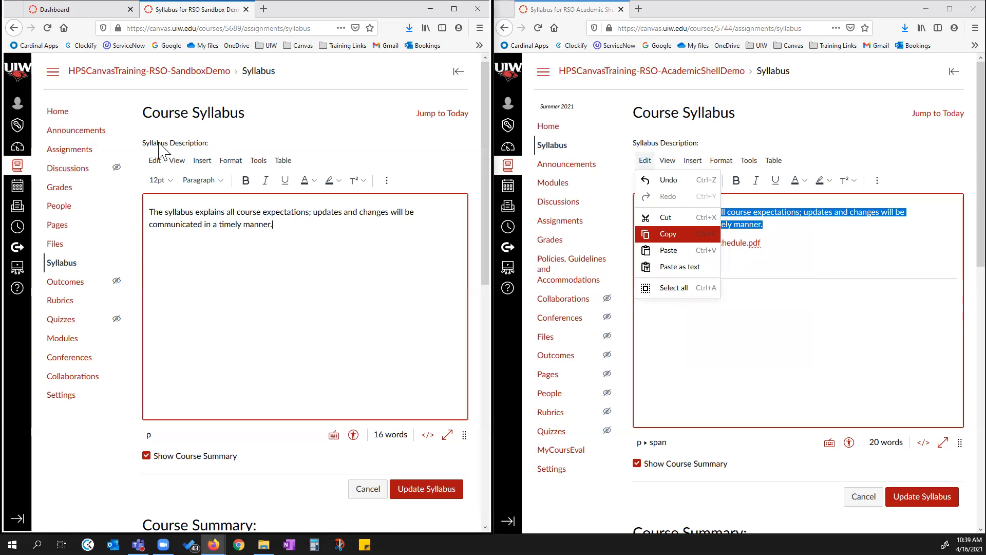
# - Start a new line below the syllabus sentence in the sandbox's syllabus description
pyautogui.click(812, 245)
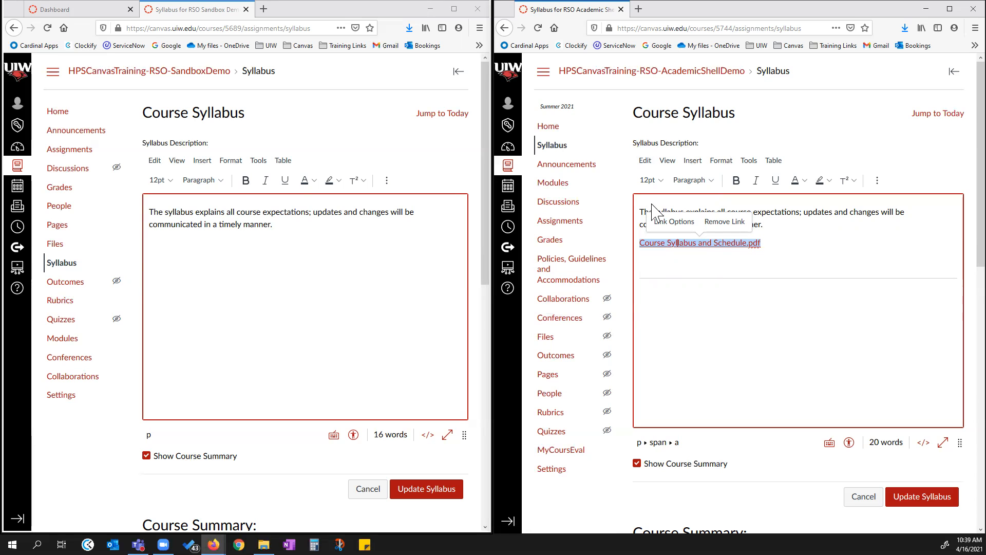
pyautogui.click(217, 260)
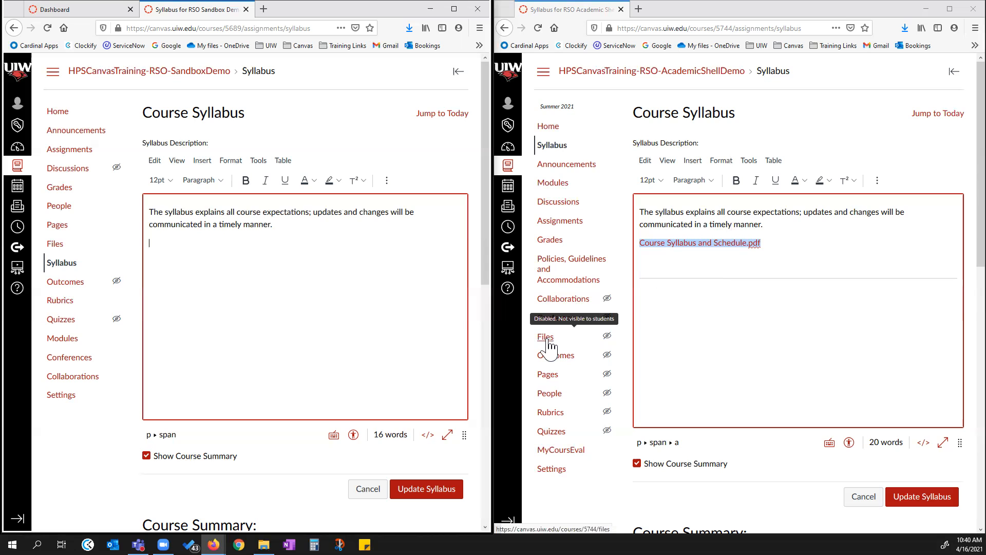
# - Remove the link from "Course Syllabus and Schedule.pdf" in the academic shell and delete its remaining text
pyautogui.click(800, 247)
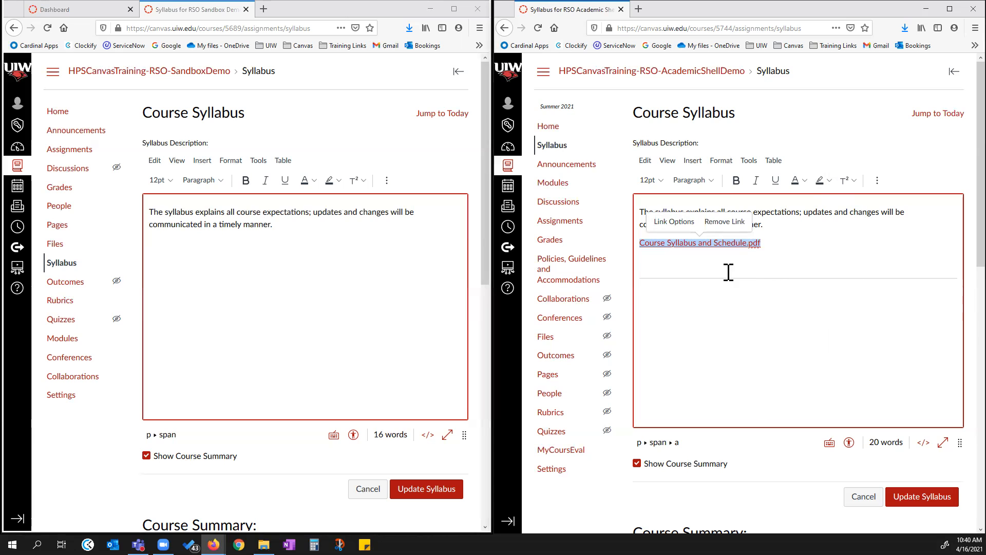
pyautogui.moveTo(776, 246); pyautogui.dragTo(637, 212)
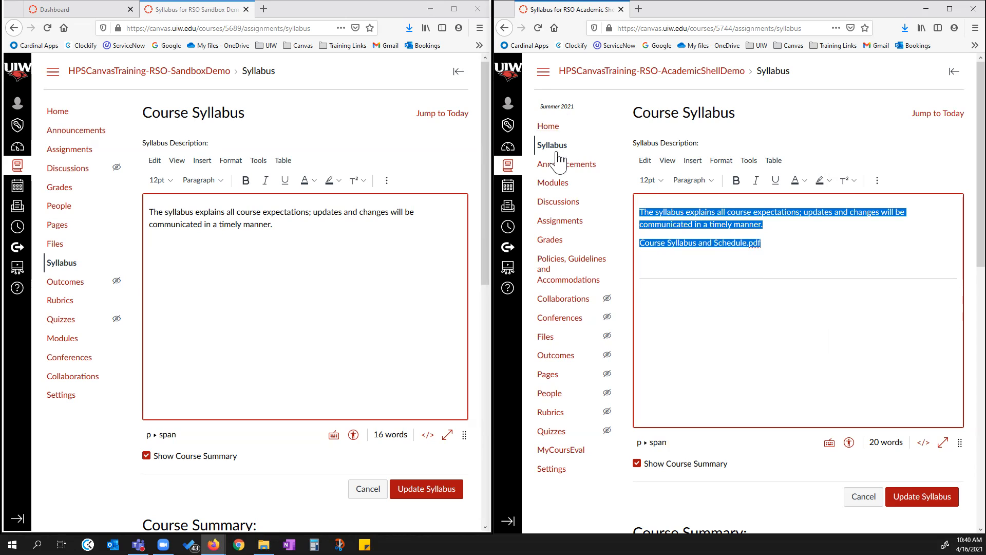
pyautogui.click(786, 251)
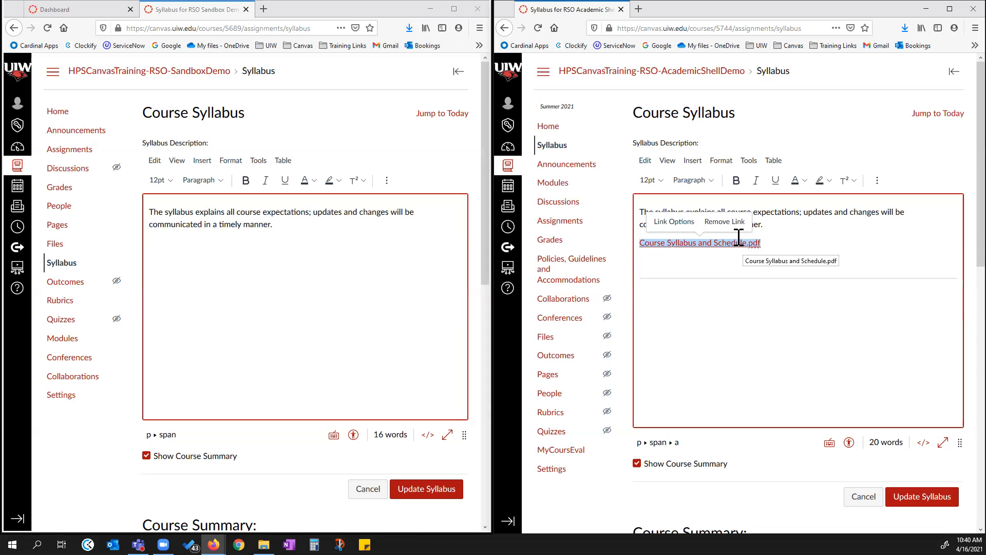
pyautogui.click(728, 222)
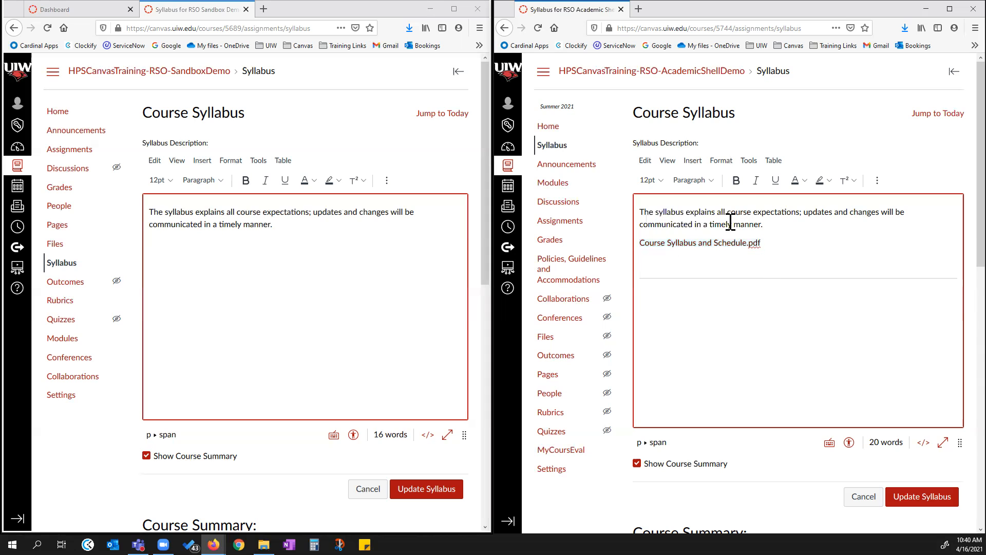
pyautogui.click(769, 245)
pyautogui.moveTo(768, 244); pyautogui.dragTo(639, 245)
pyautogui.press('BackSpace')
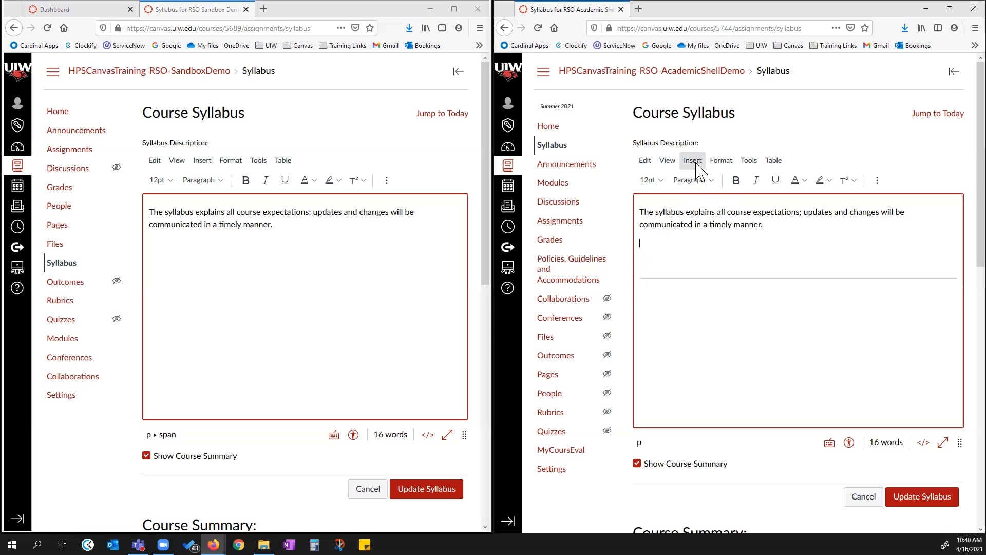
# - Search the academic shell's course documents for "syllabus" and insert OPT-301-Syllabus.pdf as a link below the sentence
pyautogui.click(693, 161)
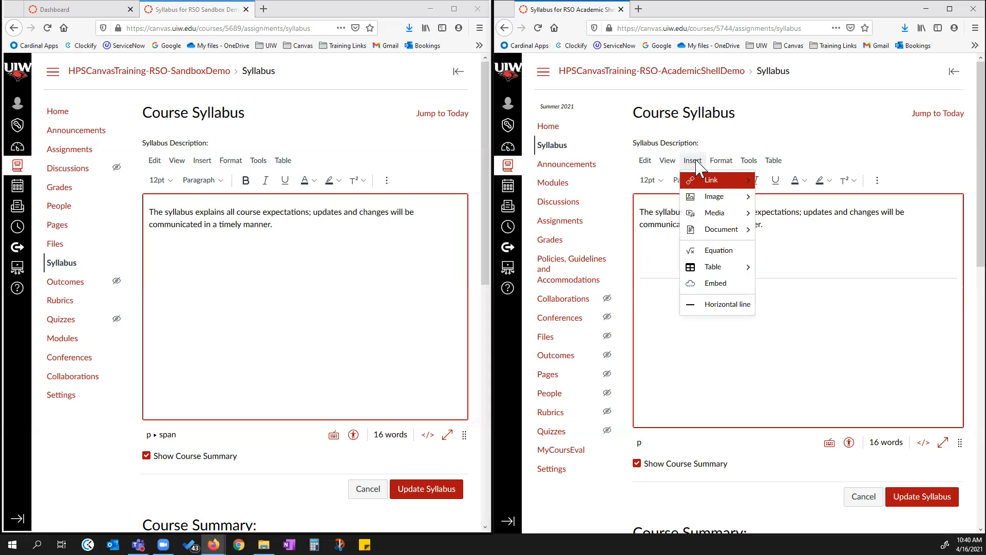
pyautogui.moveTo(721, 230)
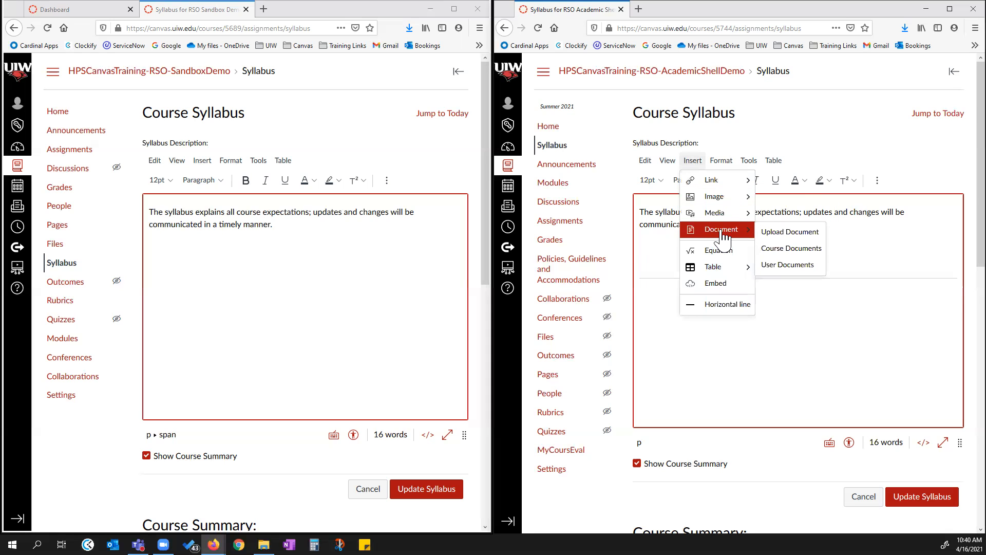
pyautogui.click(784, 251)
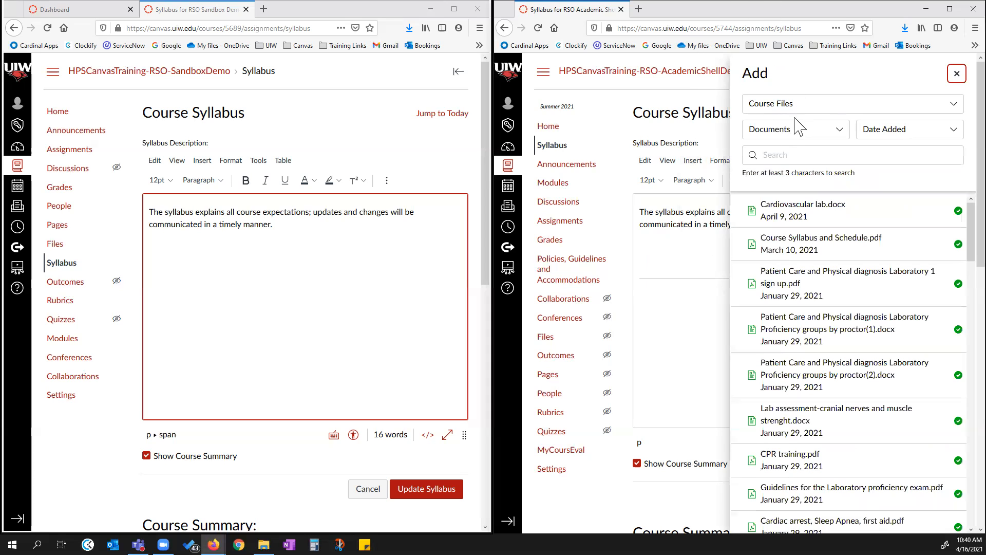
pyautogui.scroll(-4, 821, 293)
pyautogui.scroll(4, 811, 344)
pyautogui.click(791, 157)
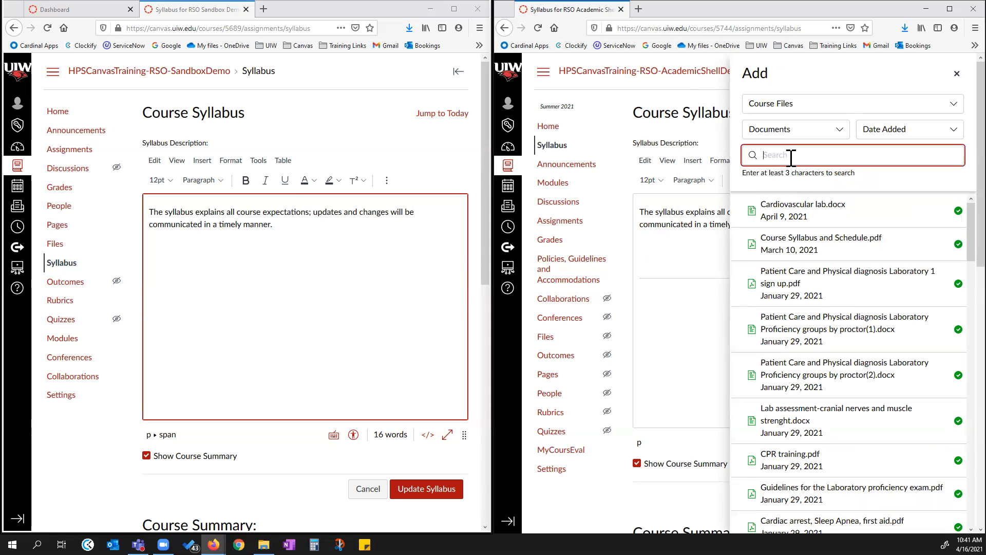
pyautogui.write('syllaby')
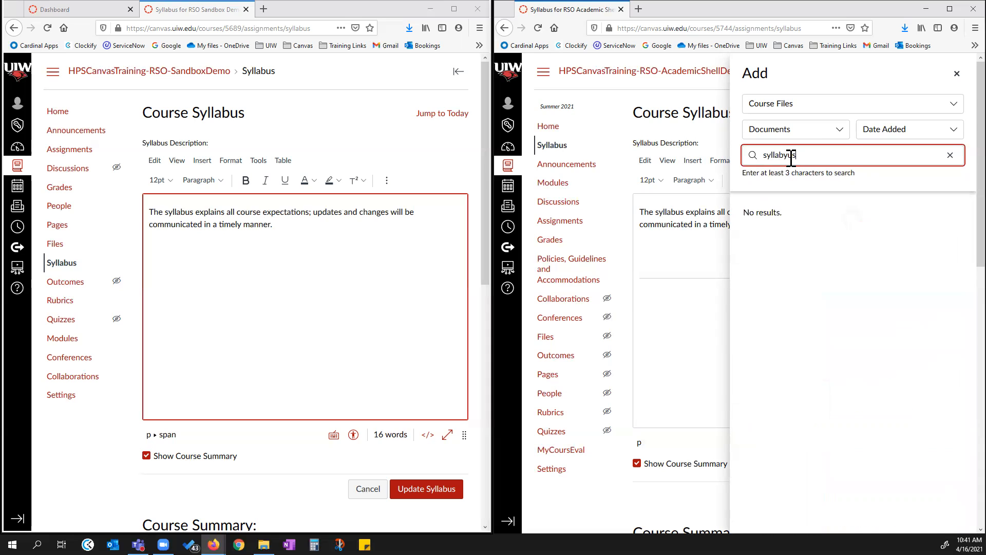
pyautogui.press('BackSpace')
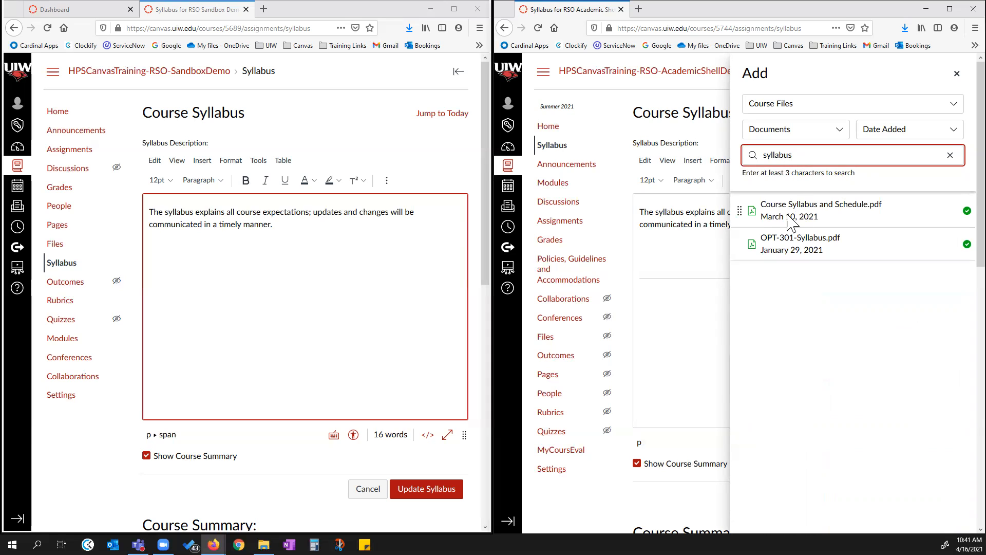
pyautogui.click(785, 250)
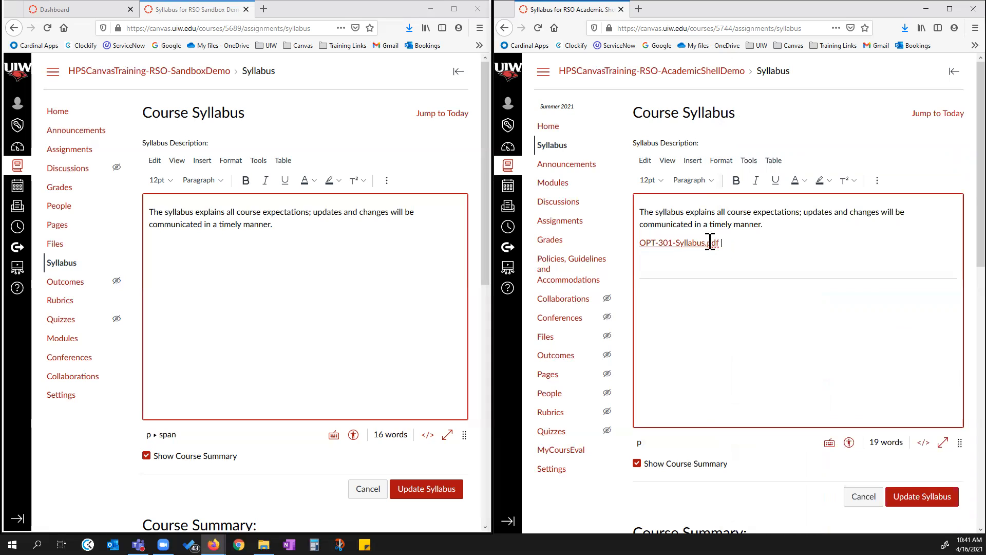
# - Change the inserted link's text in the academic shell to "OPT-301-Syllabus and Schedule", dropping the .pdf extension
pyautogui.click(702, 242)
pyautogui.moveTo(706, 243); pyautogui.dragTo(676, 238)
pyautogui.click(740, 247)
pyautogui.tripleClick(678, 243)
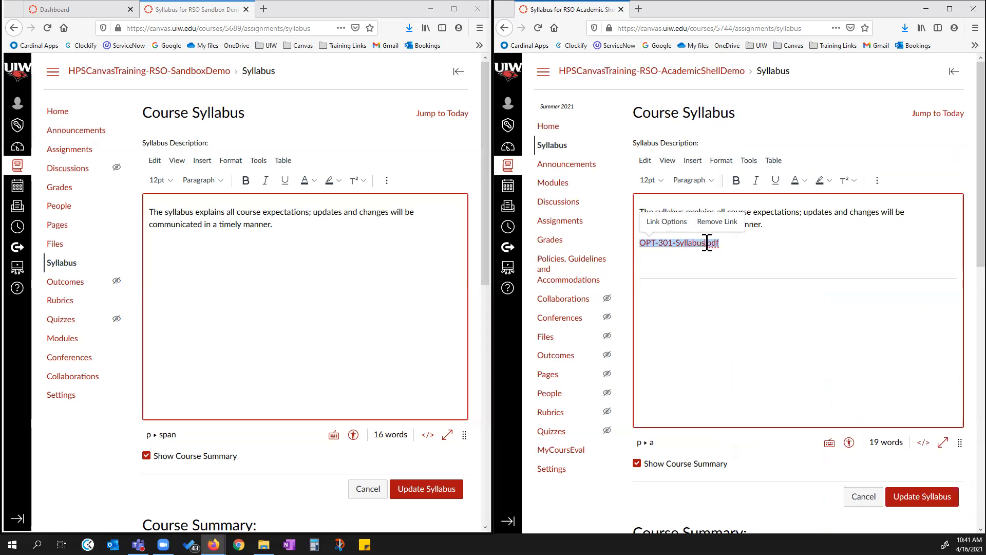
pyautogui.write('and Schedule')
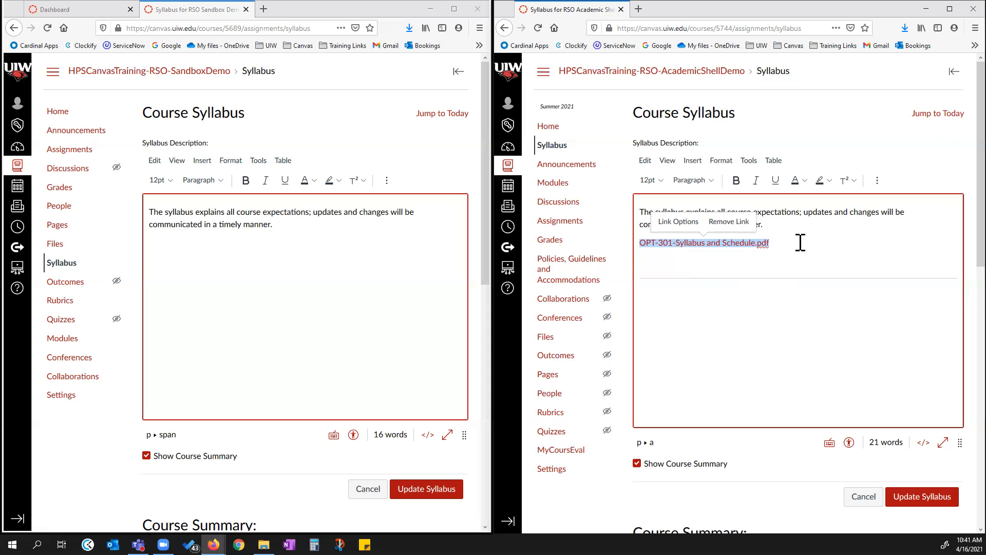
pyautogui.press('Delete')
pyautogui.press('Delete')
pyautogui.press('Delete')
pyautogui.press('Delete')
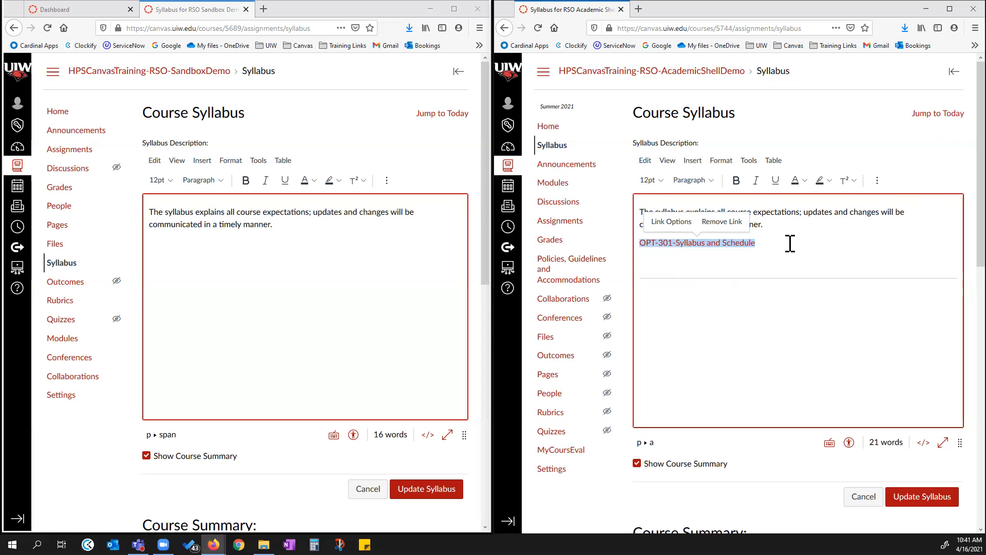
pyautogui.click(789, 263)
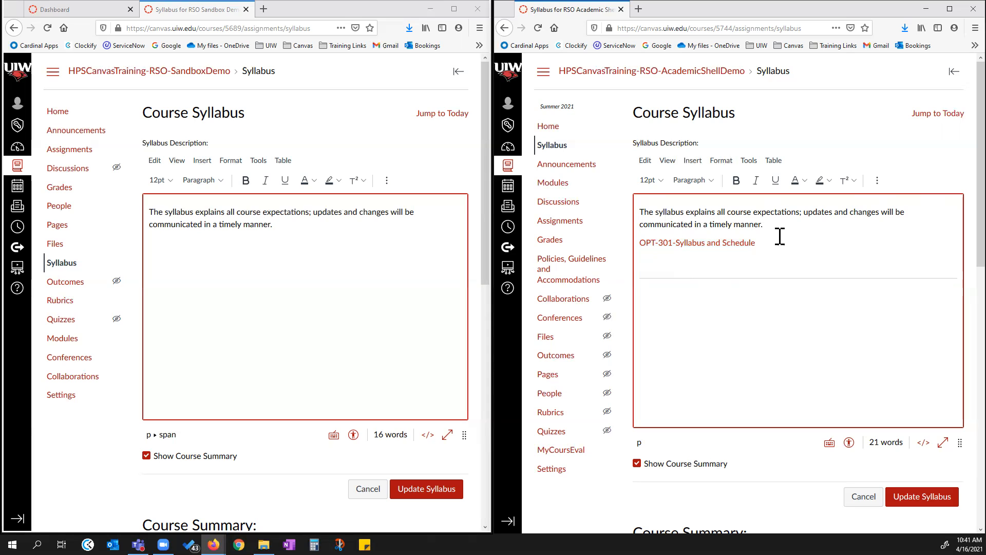
# - Set the academic shell's syllabus link to Preview inline with Expand preview by Default enabled
pyautogui.click(746, 244)
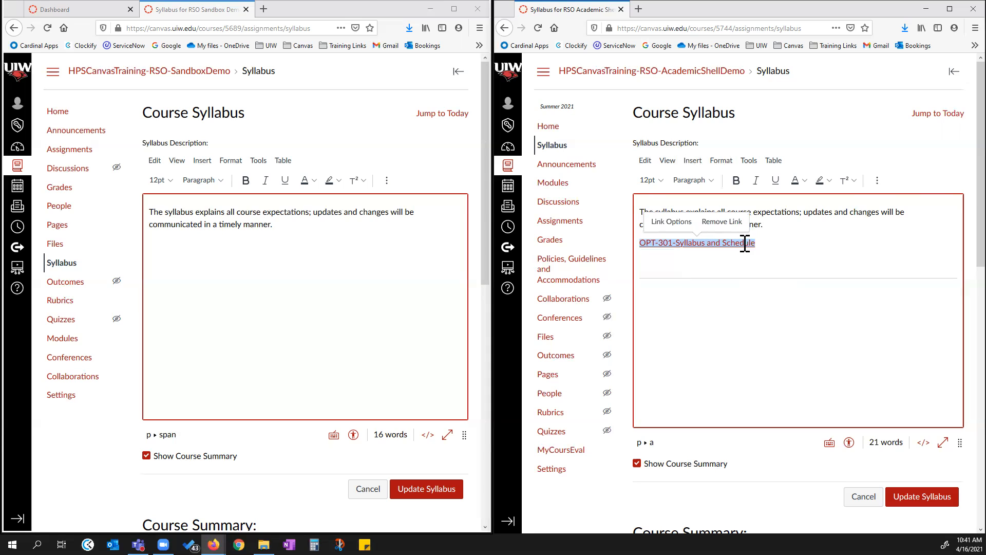
pyautogui.click(670, 222)
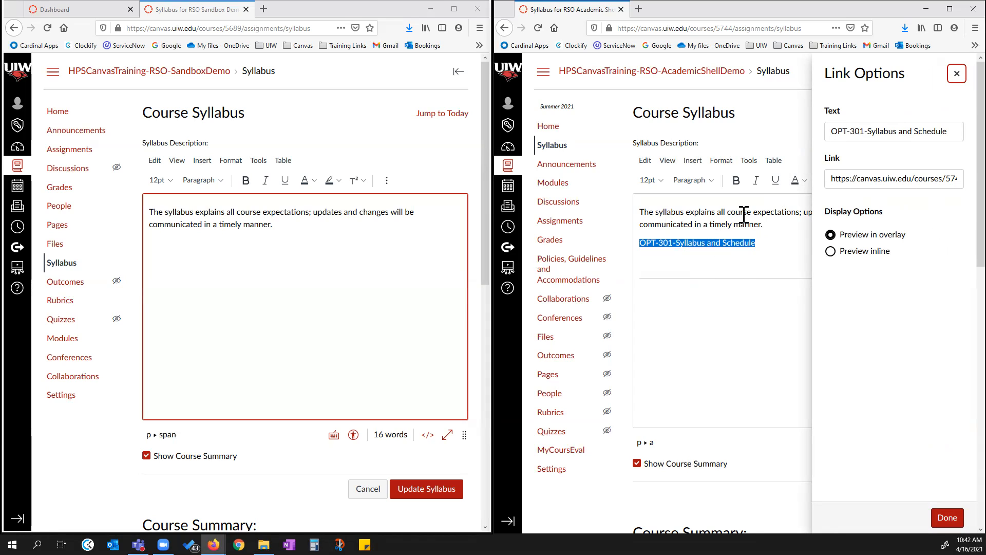
pyautogui.click(944, 134)
pyautogui.moveTo(944, 134); pyautogui.dragTo(795, 139)
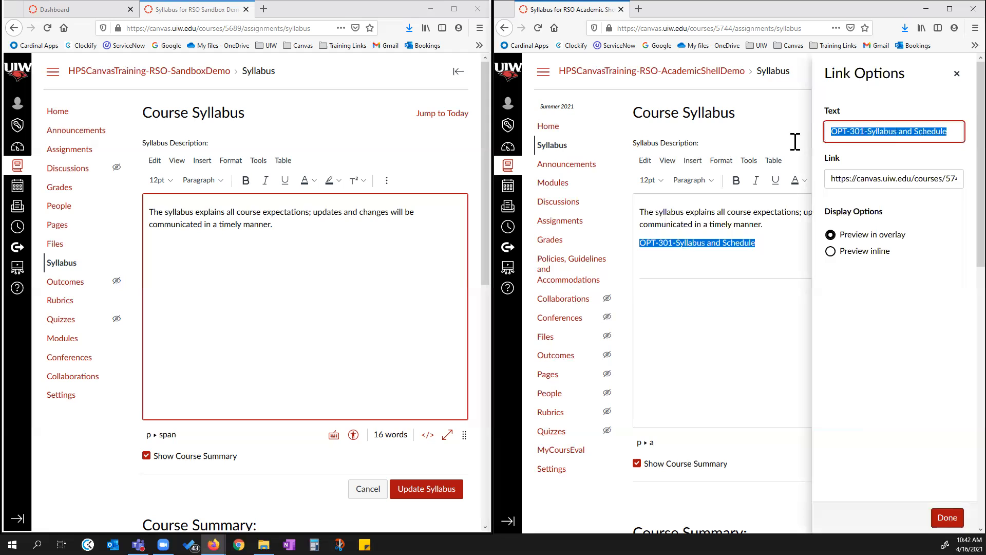
pyautogui.click(883, 133)
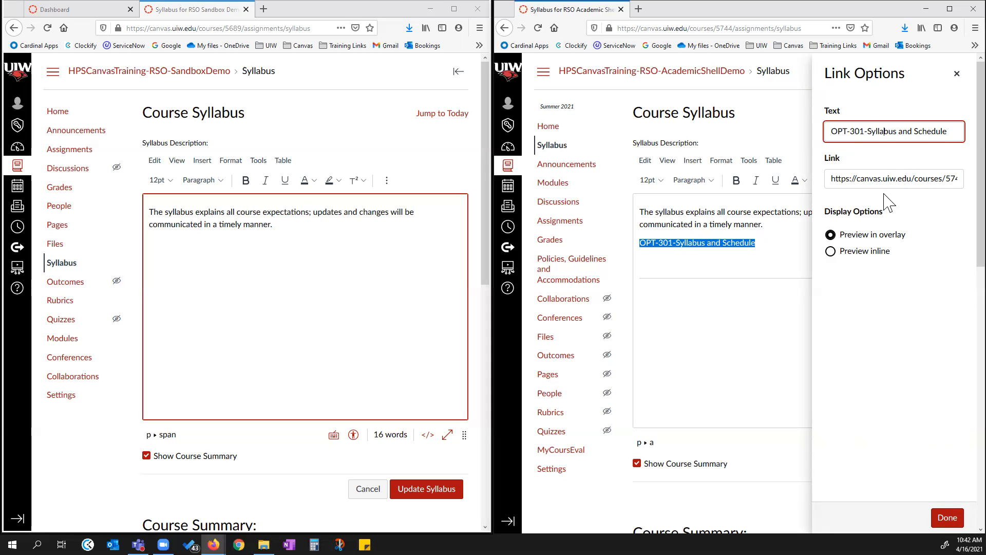
pyautogui.click(830, 252)
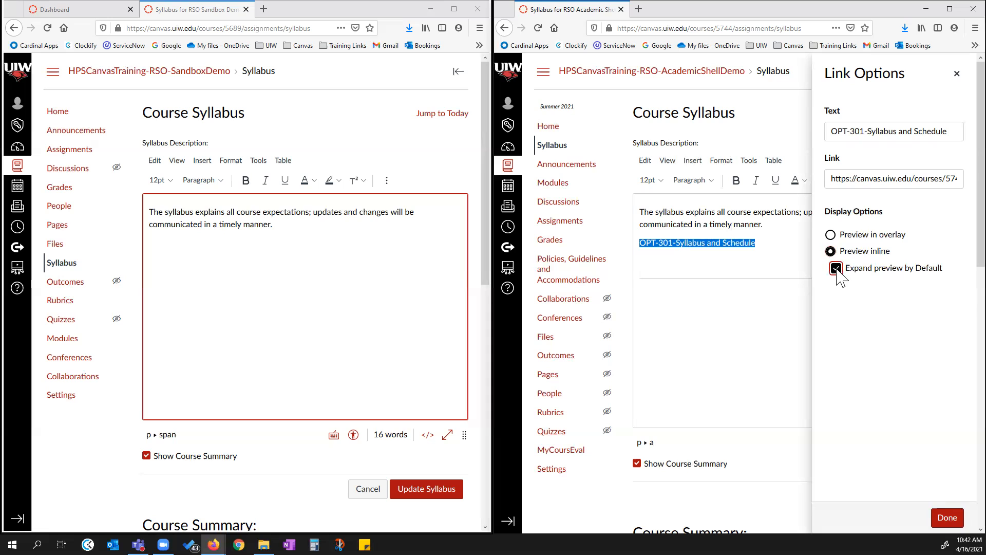
pyautogui.click(949, 518)
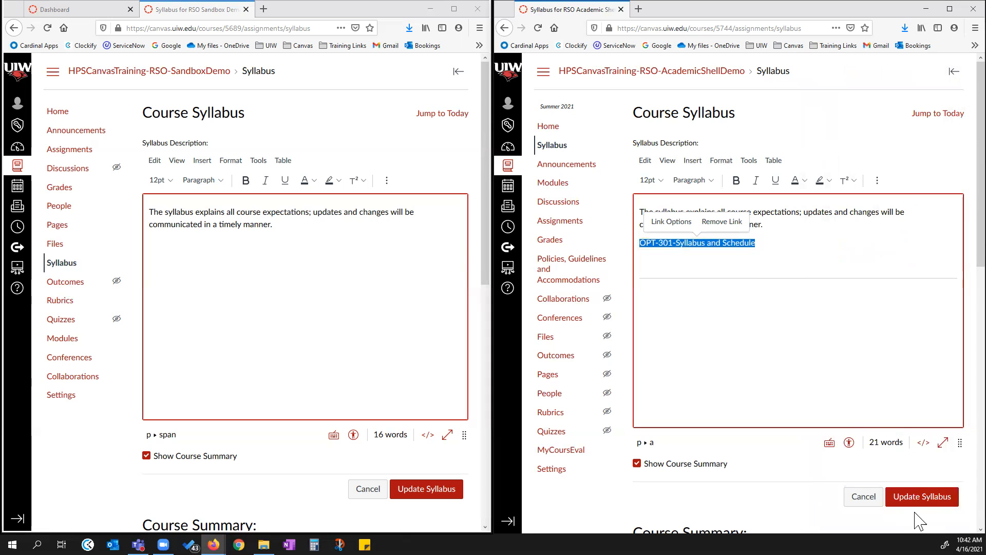
# - Save the academic shell's syllabus and look through the inline document preview
pyautogui.click(917, 496)
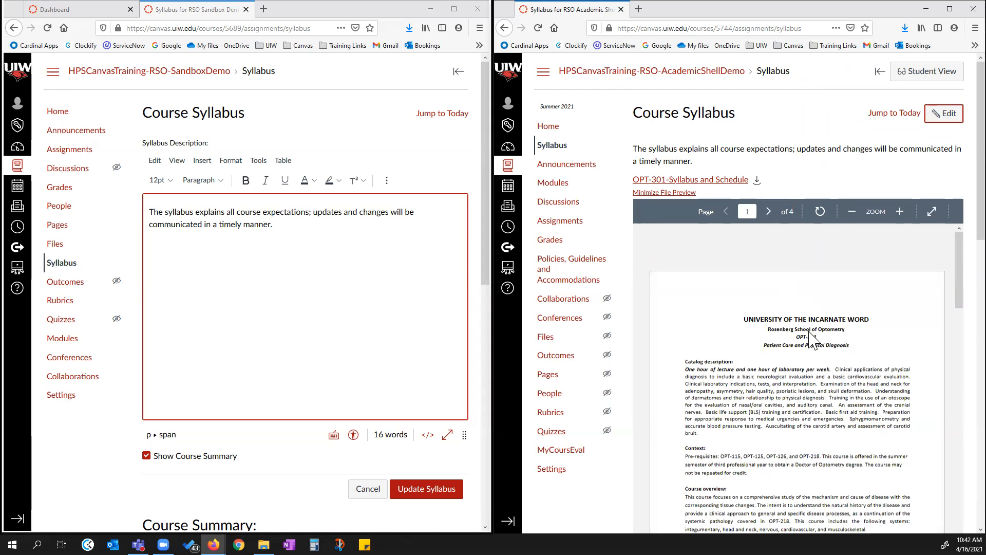
pyautogui.scroll(-5, 806, 340)
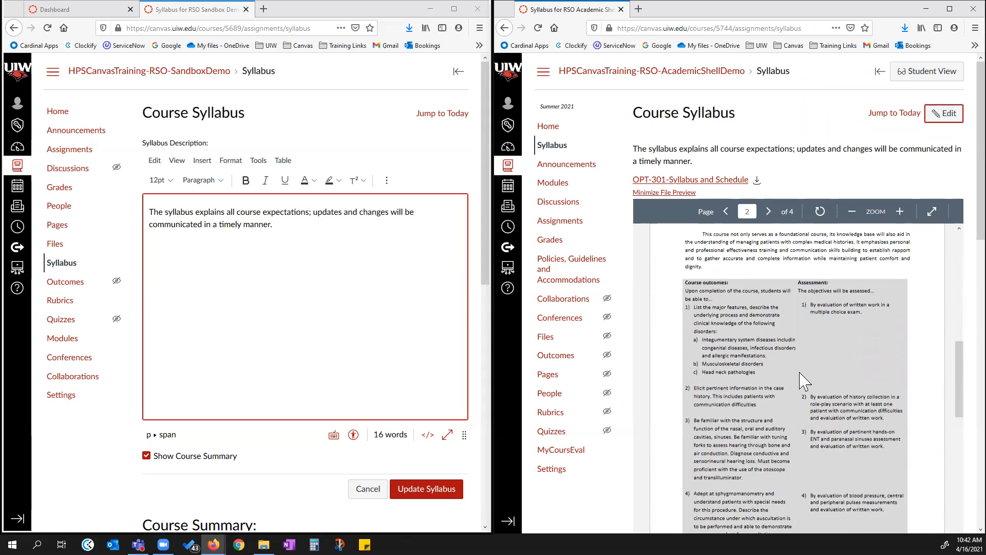
pyautogui.scroll(6, 806, 383)
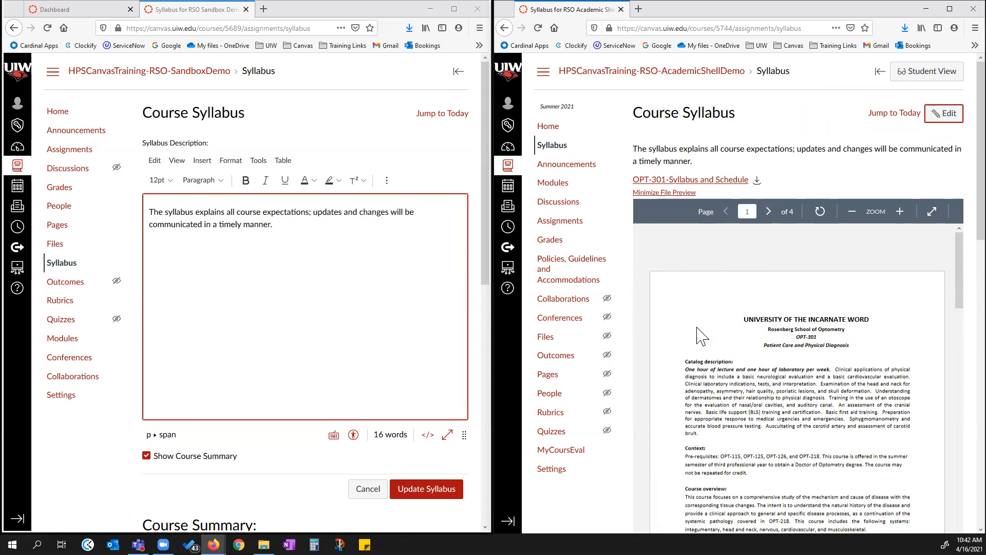
# - Search the sandbox's course documents for "syllabus" and insert OPT-301-Syllabus.pdf below the sentence in its syllabus description
pyautogui.click(258, 238)
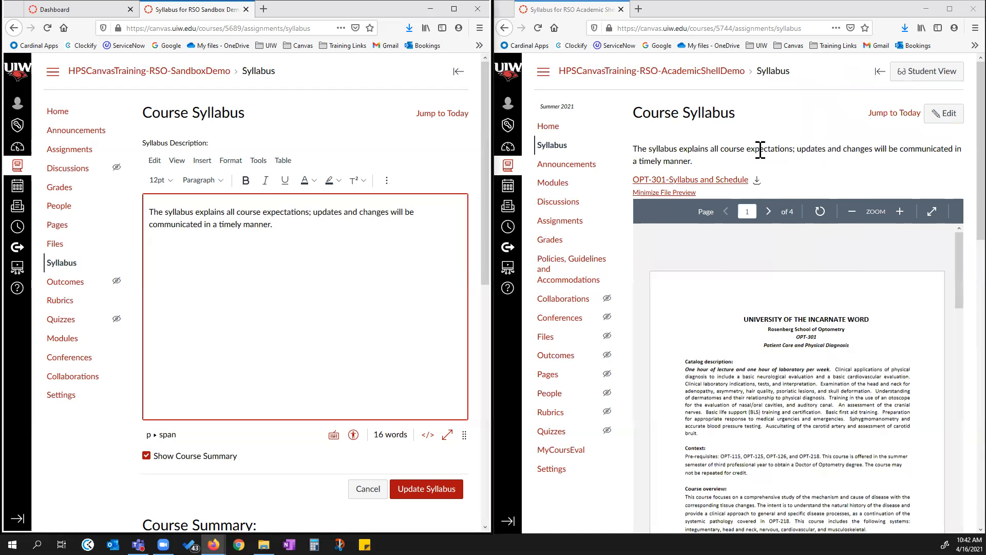
pyautogui.click(201, 160)
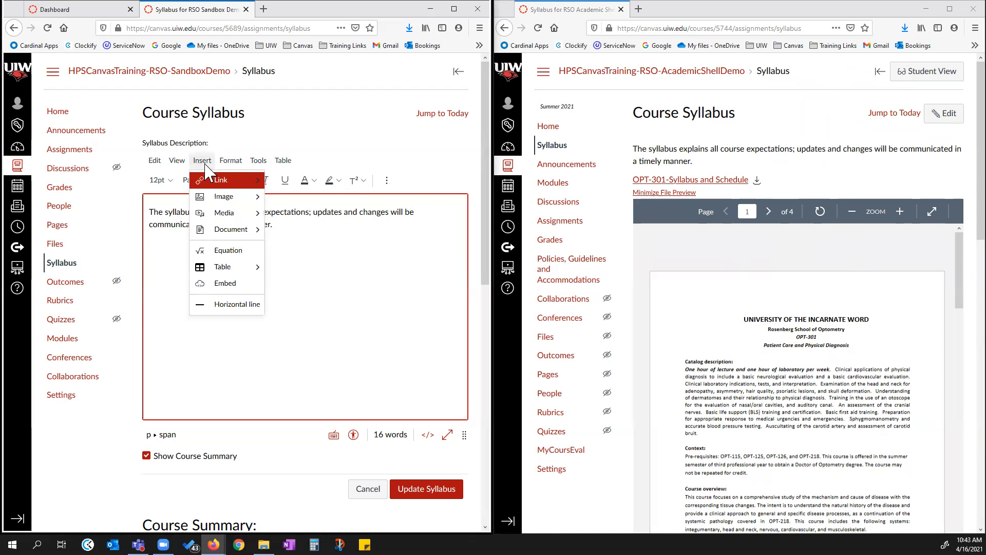
pyautogui.moveTo(231, 235)
pyautogui.click(281, 249)
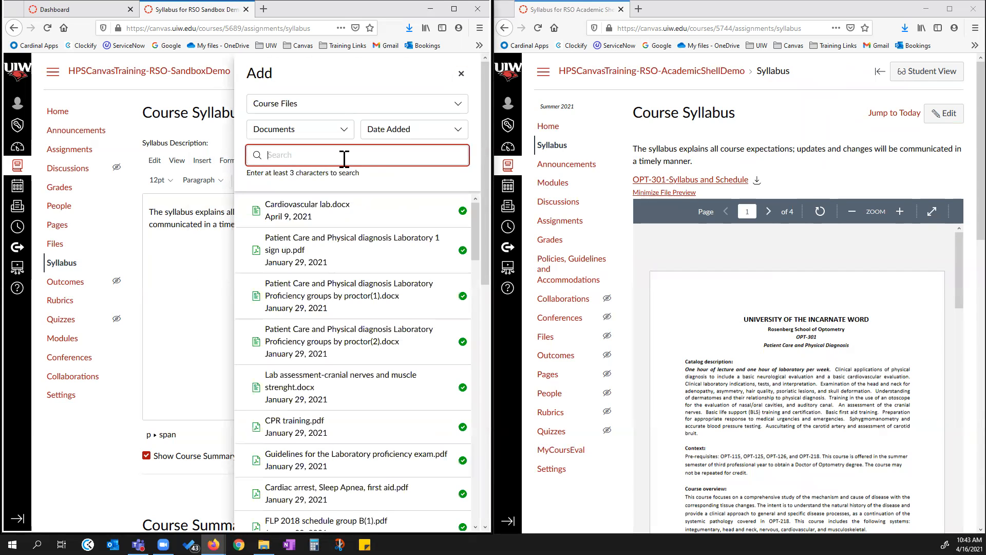
pyautogui.write('syllabus')
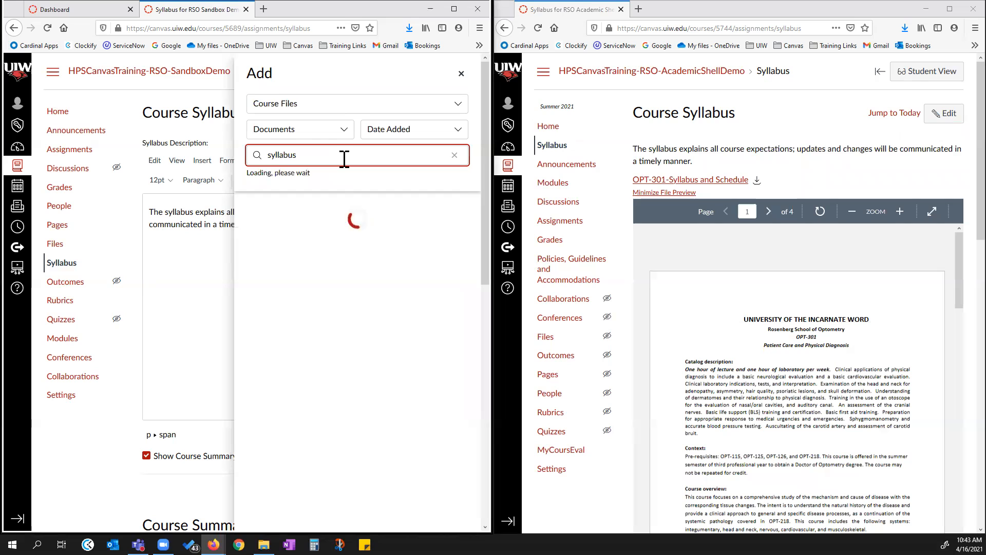
pyautogui.click(304, 210)
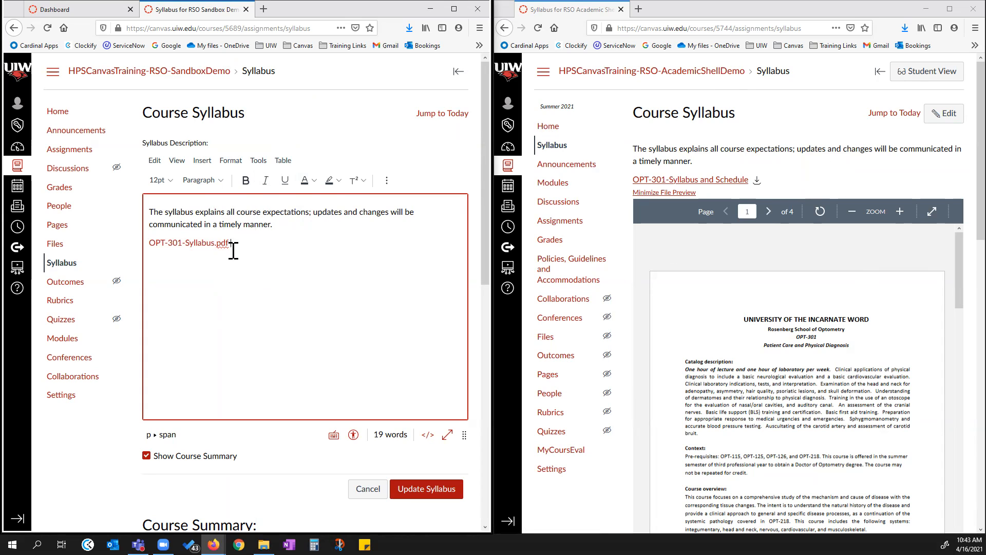
# - Confirm Preview in overlay as the sandbox link's display option and save the sandbox syllabus
pyautogui.click(208, 244)
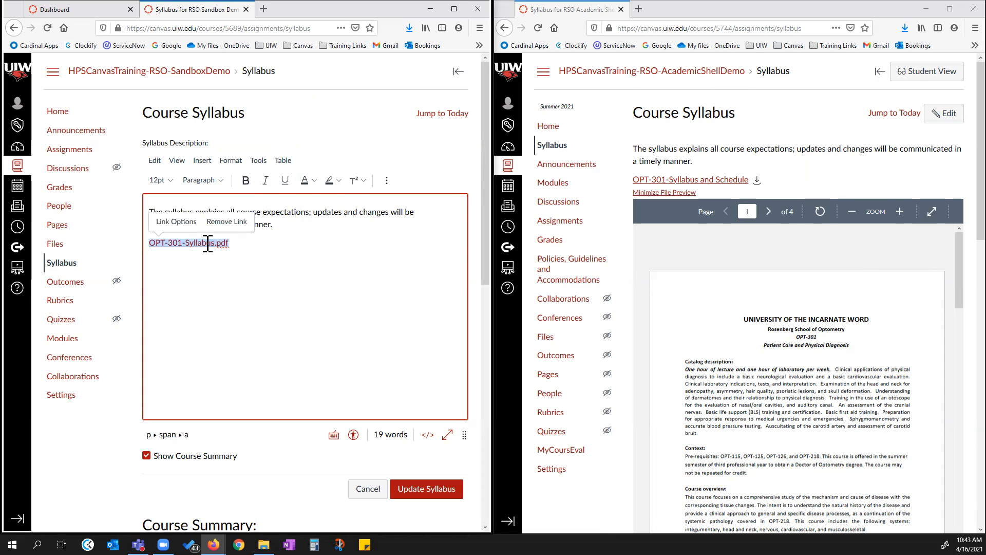
pyautogui.click(183, 220)
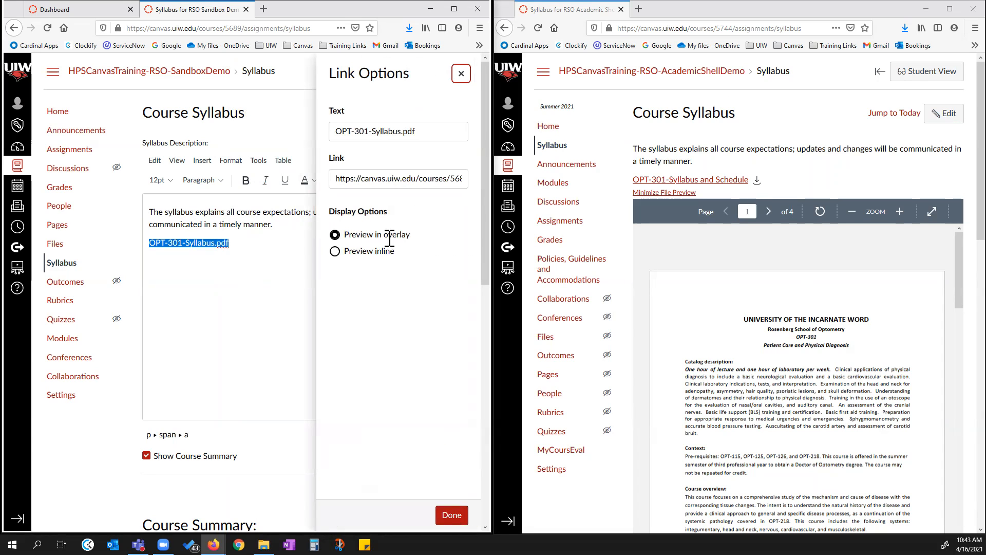
pyautogui.click(451, 516)
pyautogui.click(440, 492)
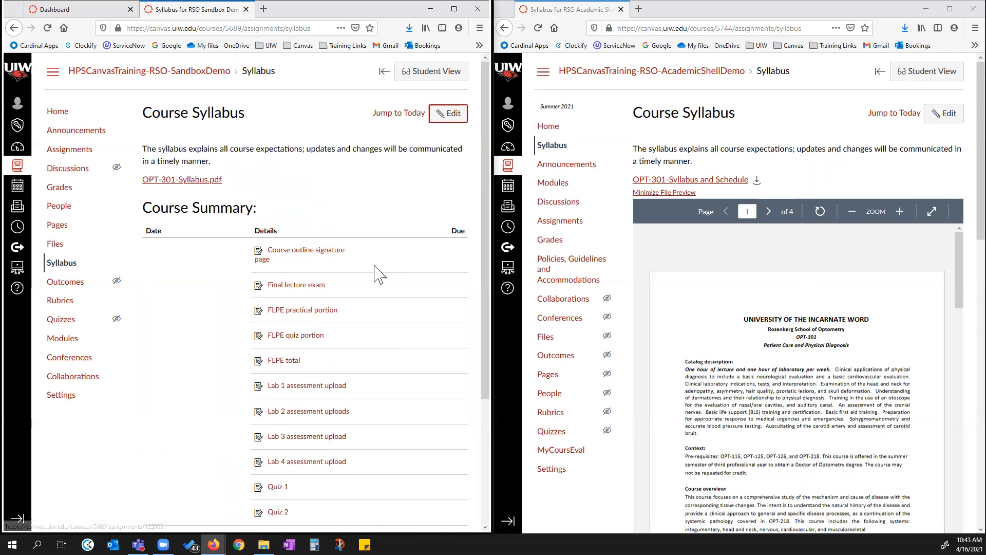
# - Look through the sandbox's OPT-301-Syllabus.pdf in its overlay preview, close it, and reopen and re-save the syllabus description
pyautogui.click(184, 181)
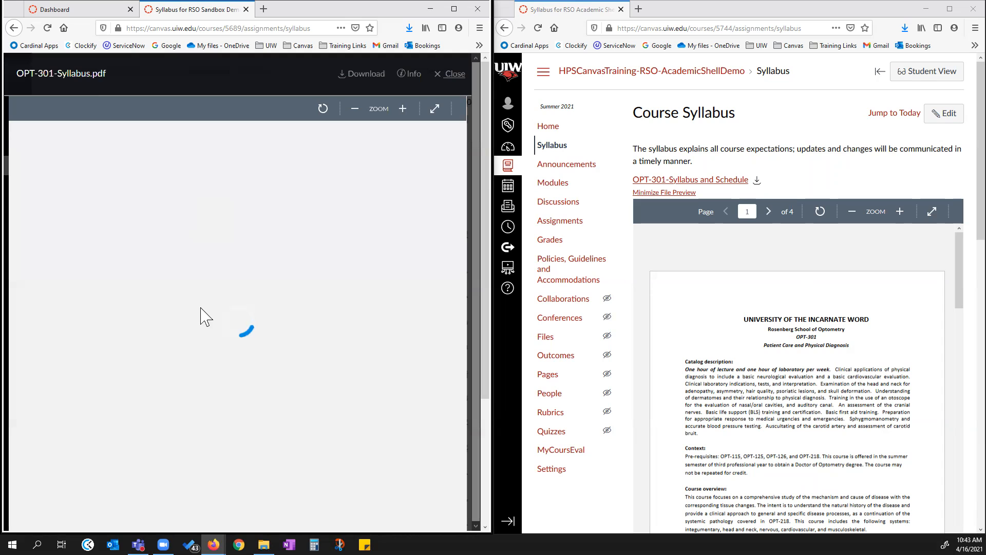
pyautogui.scroll(-8, 215, 288)
pyautogui.scroll(-10, 229, 334)
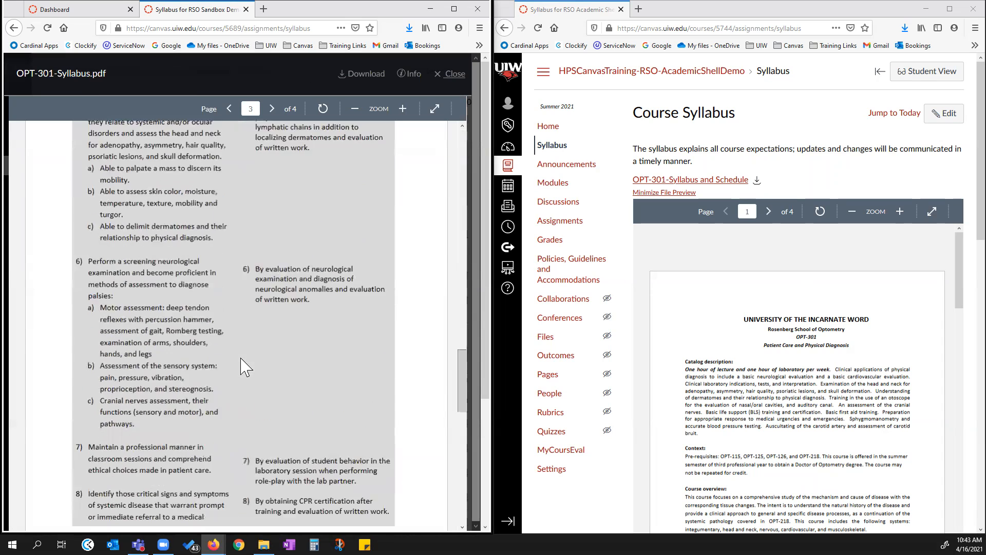
pyautogui.click(443, 74)
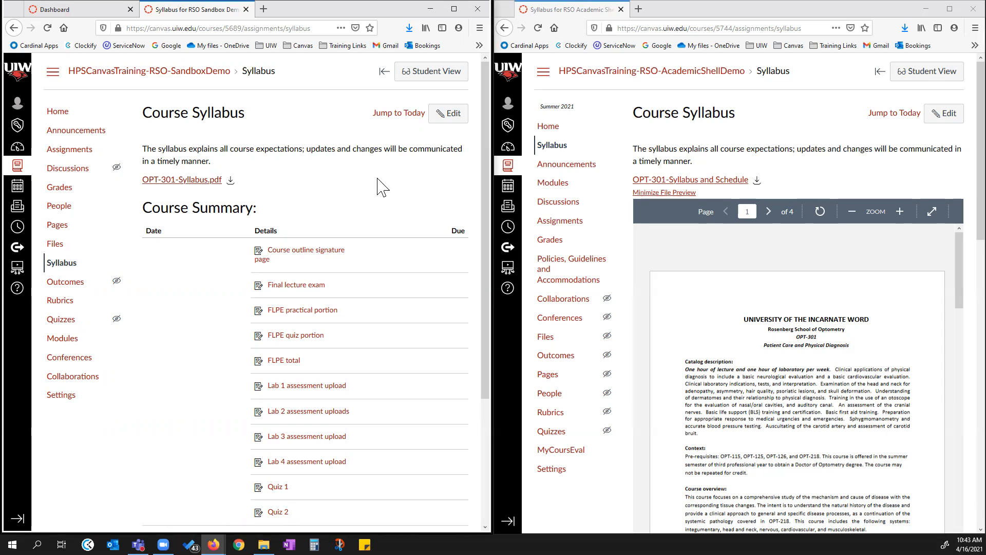
pyautogui.click(452, 116)
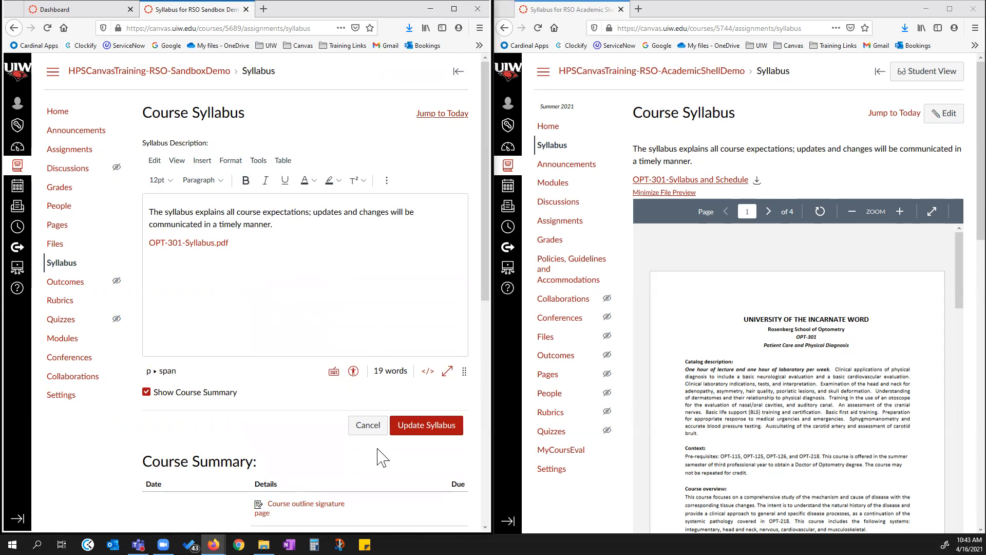
pyautogui.click(420, 426)
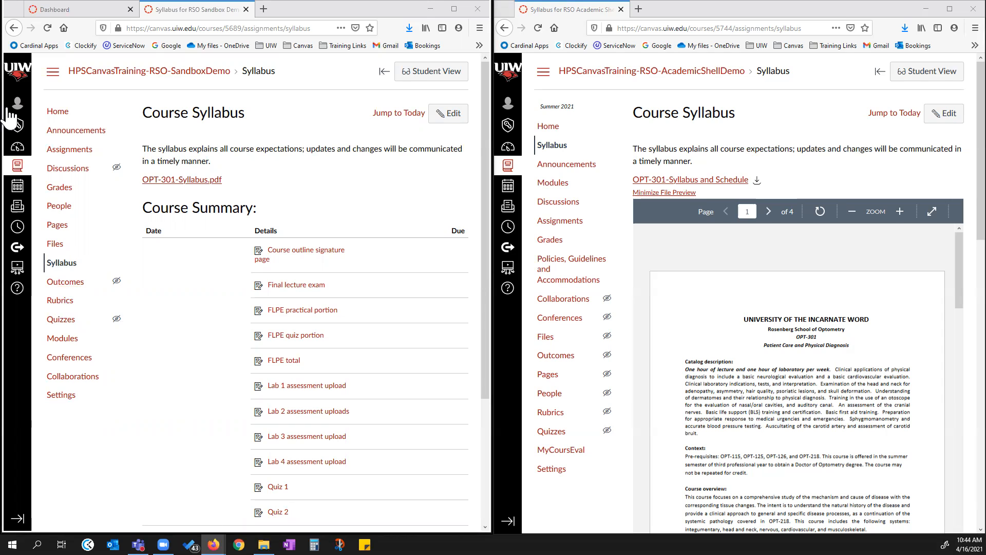
# - Show the announcements of both the sandbox and the academic shell, and start a new announcement in the sandbox
pyautogui.click(61, 130)
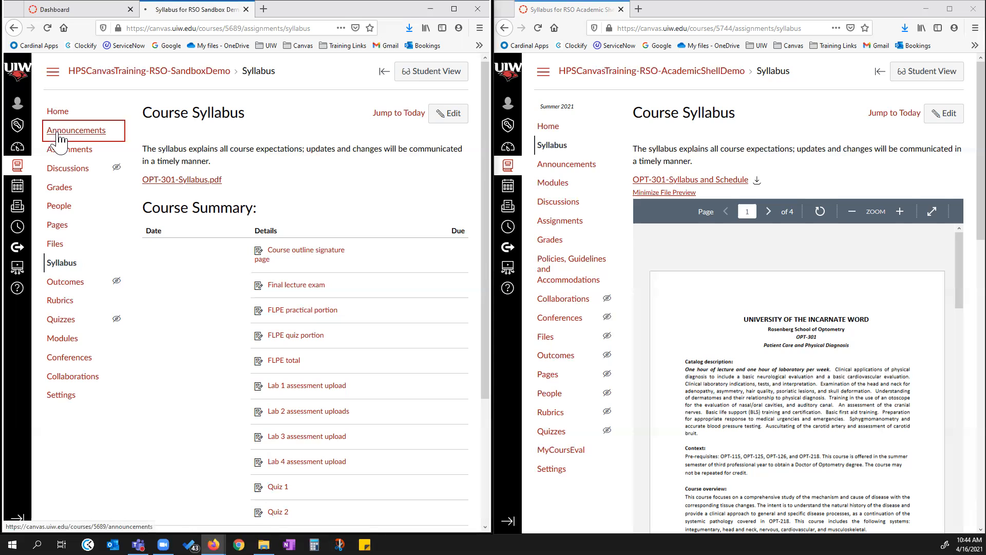
pyautogui.click(562, 165)
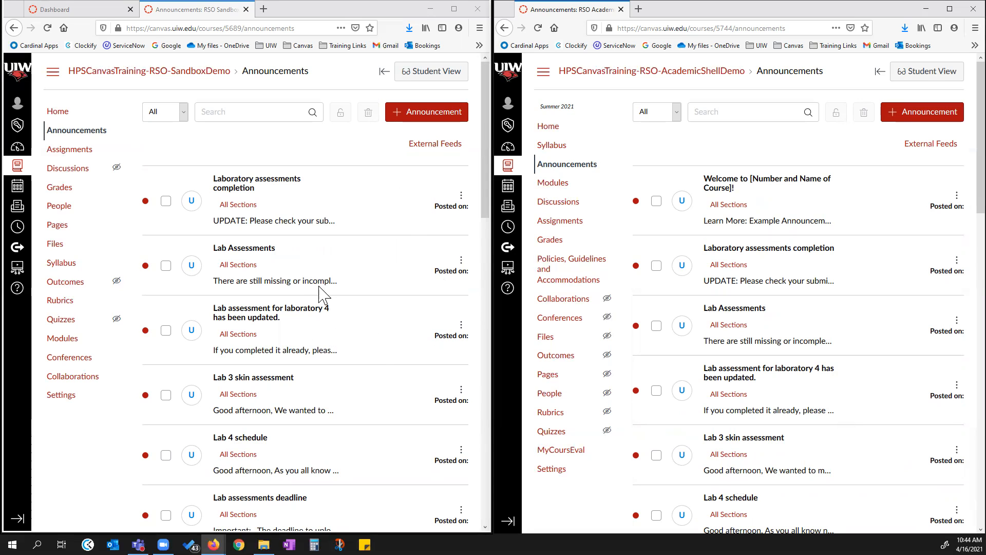
pyautogui.click(444, 119)
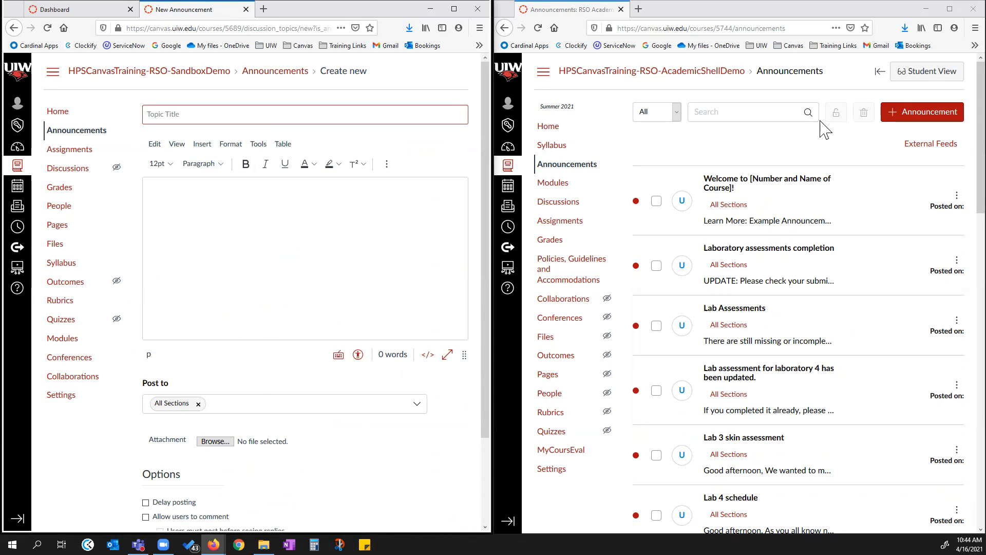
# - Find the "Welcome!" announcement at the end of the academic shell's announcements and open it for editing
pyautogui.scroll(-1, 711, 252)
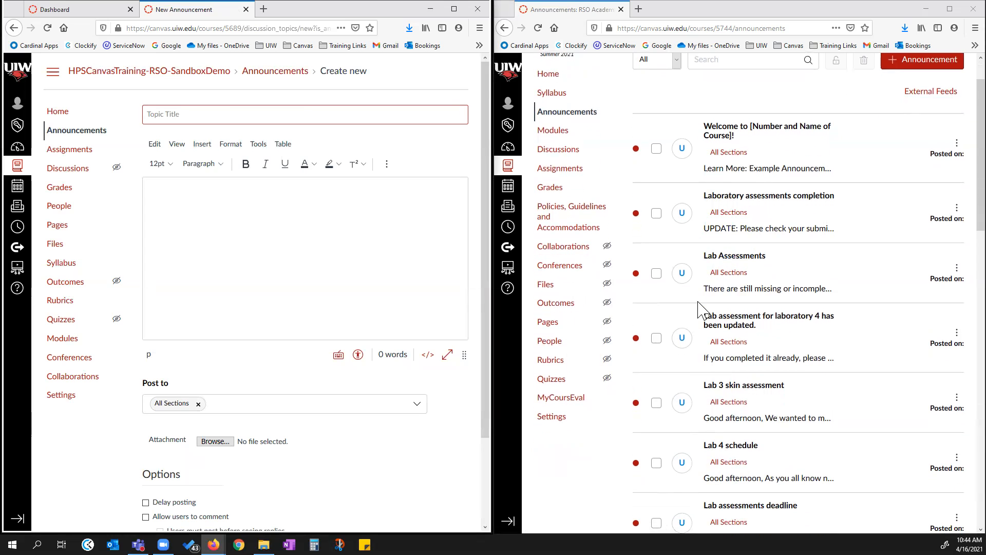
pyautogui.scroll(1, 699, 308)
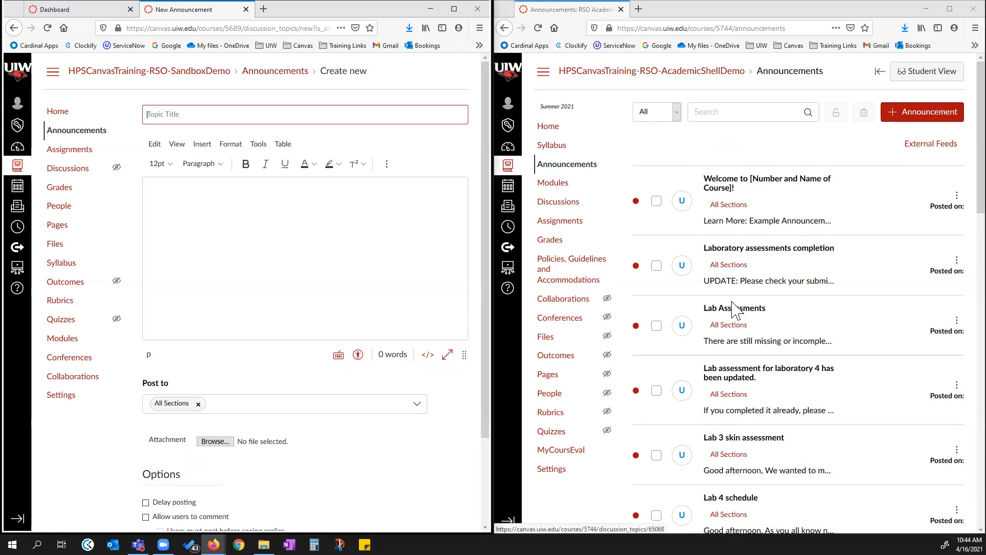
pyautogui.scroll(-3, 727, 414)
pyautogui.scroll(-13, 722, 434)
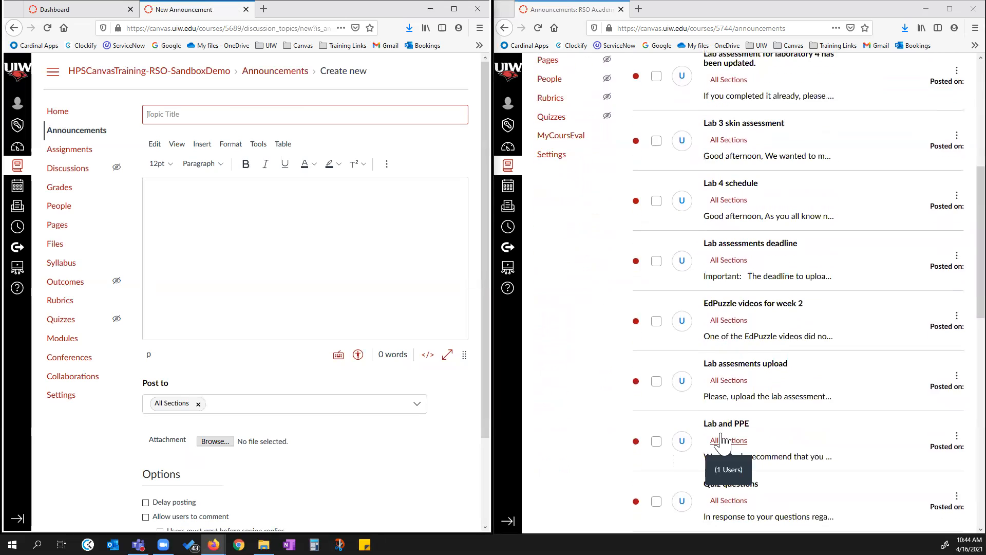
pyautogui.scroll(-2, 722, 439)
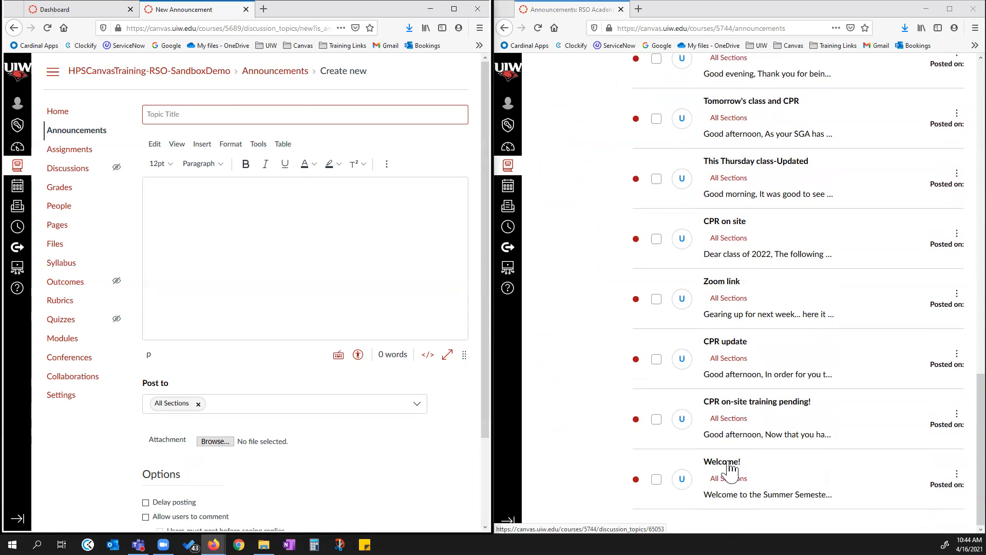
pyautogui.click(729, 465)
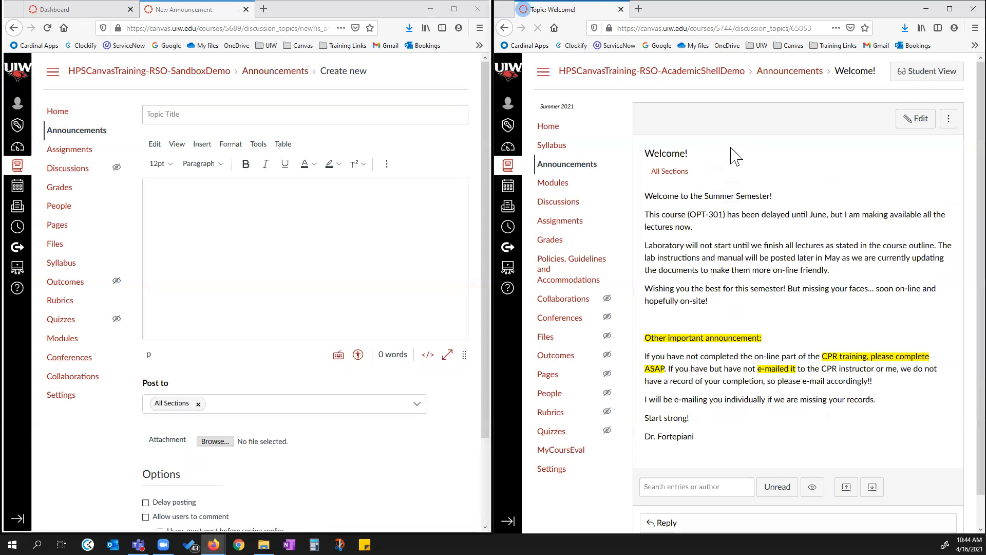
pyautogui.click(918, 121)
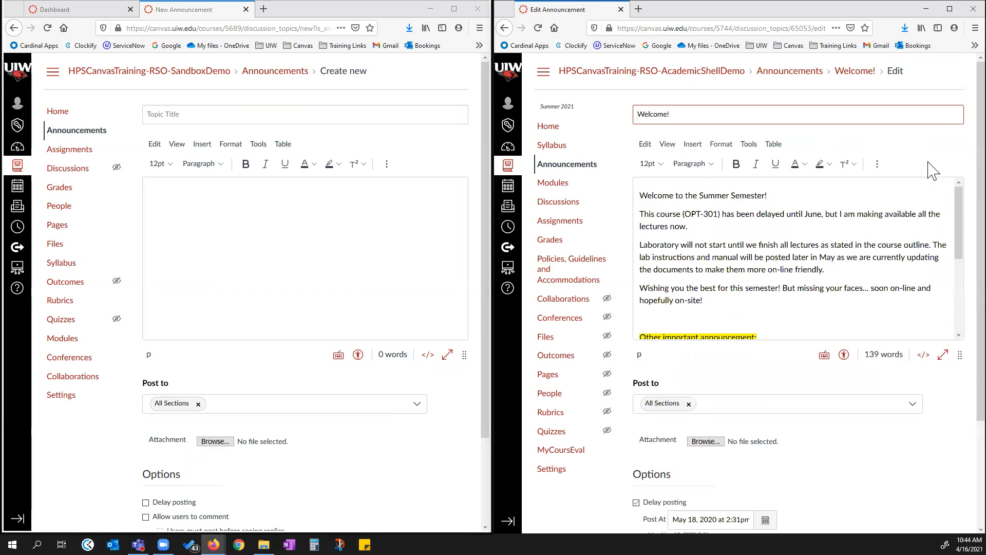
# - Enlarge the Welcome! announcement's text area to fit its whole message, maximize the academic shell window and zoom the page to 120%
pyautogui.moveTo(956, 354); pyautogui.dragTo(956, 447)
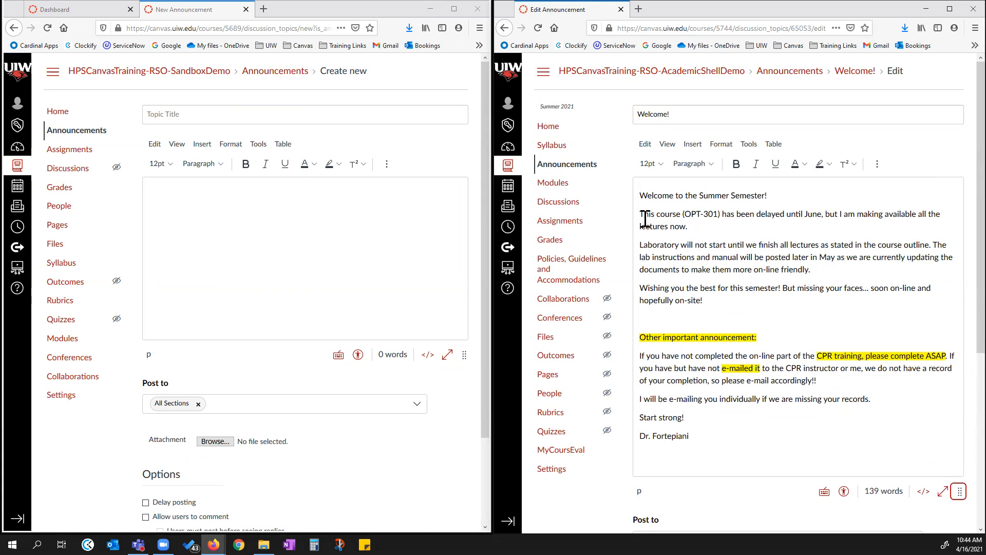
pyautogui.moveTo(640, 214); pyautogui.dragTo(821, 227)
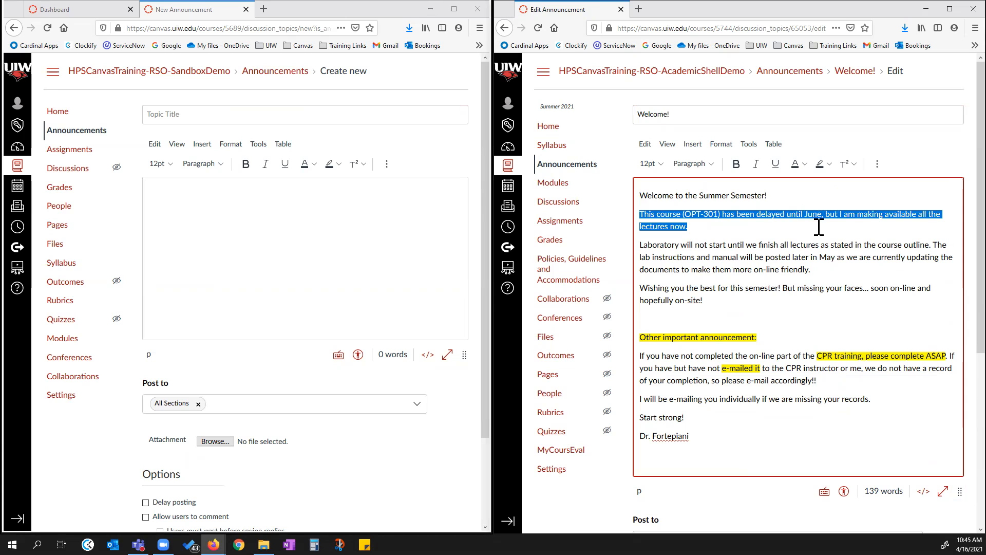
pyautogui.click(808, 217)
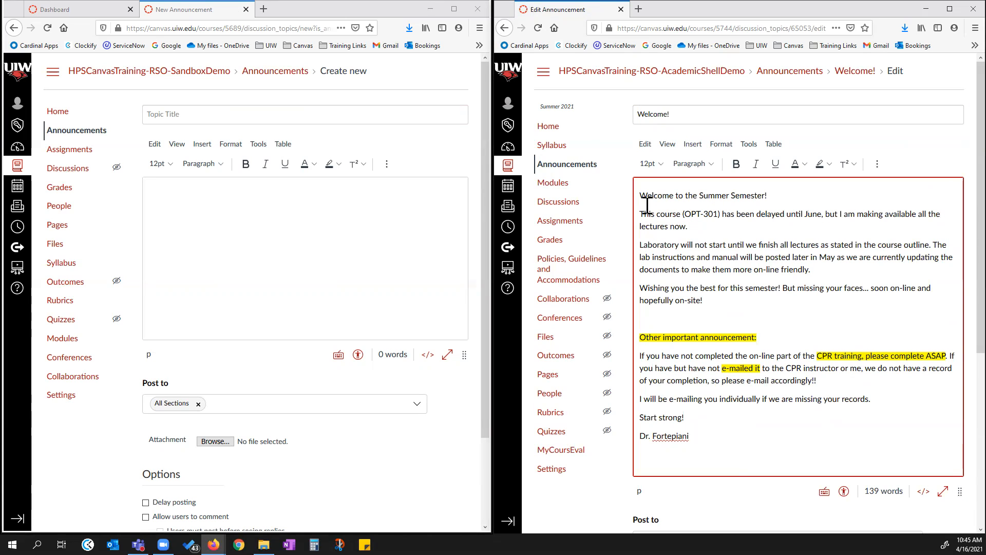
pyautogui.click(662, 317)
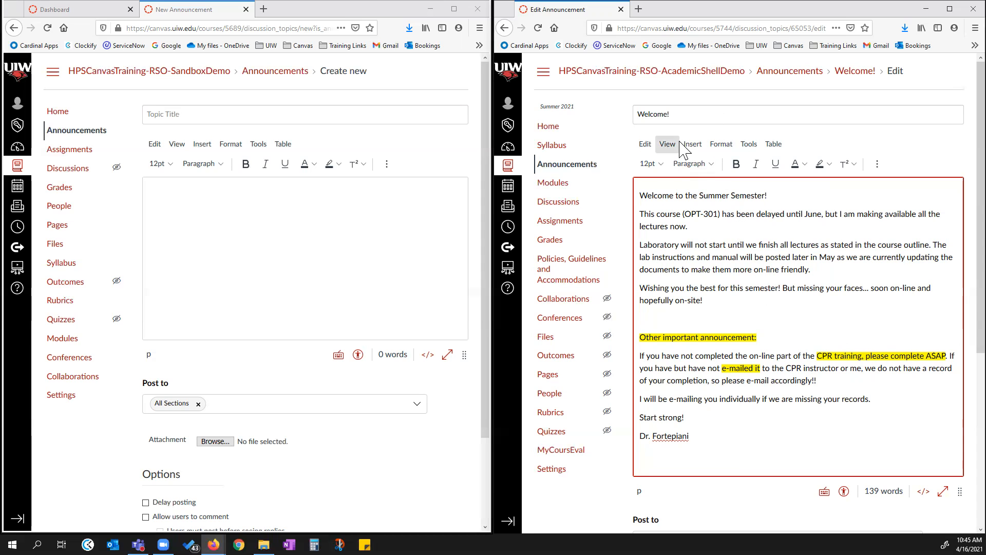
pyautogui.click(950, 9)
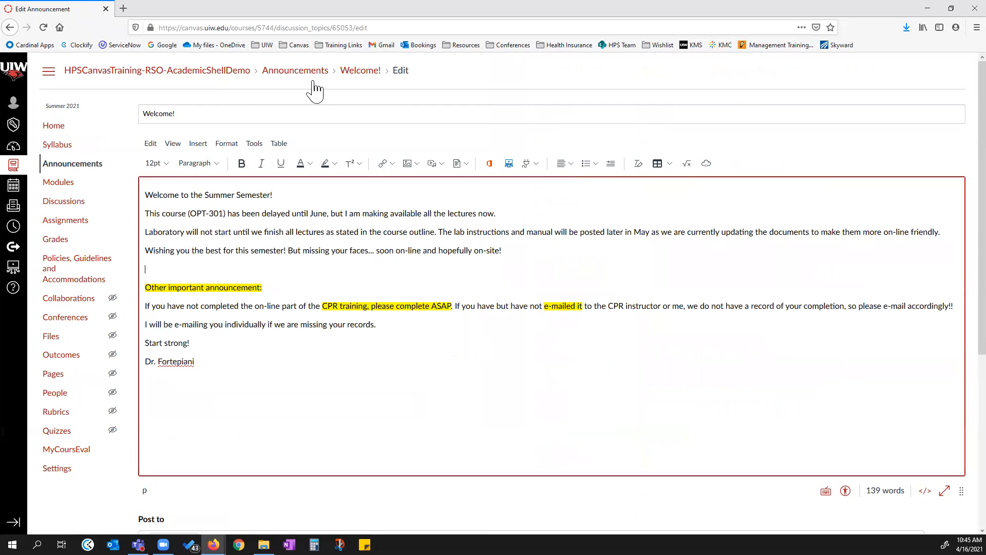
pyautogui.hotkey('ctrl', '+')
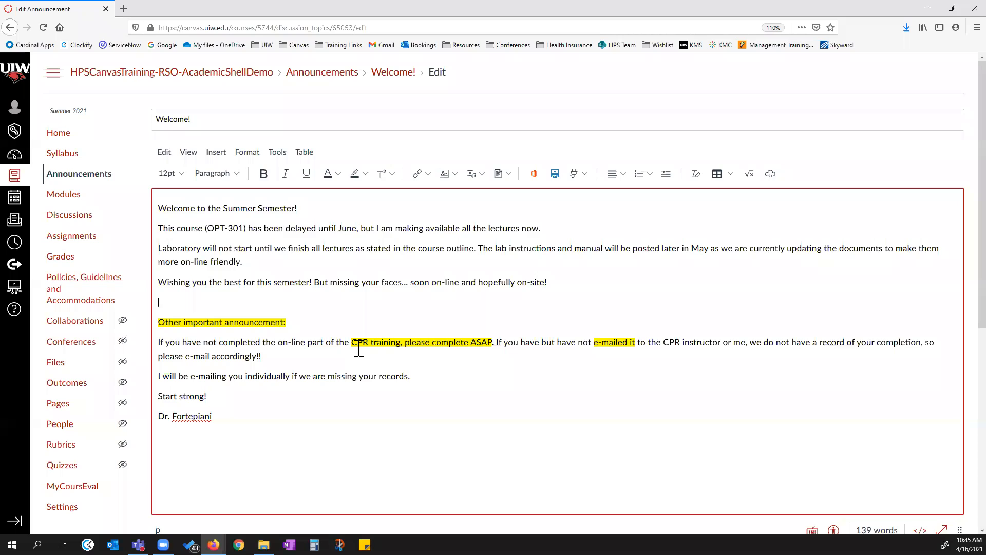
pyautogui.hotkey('ctrl', '+')
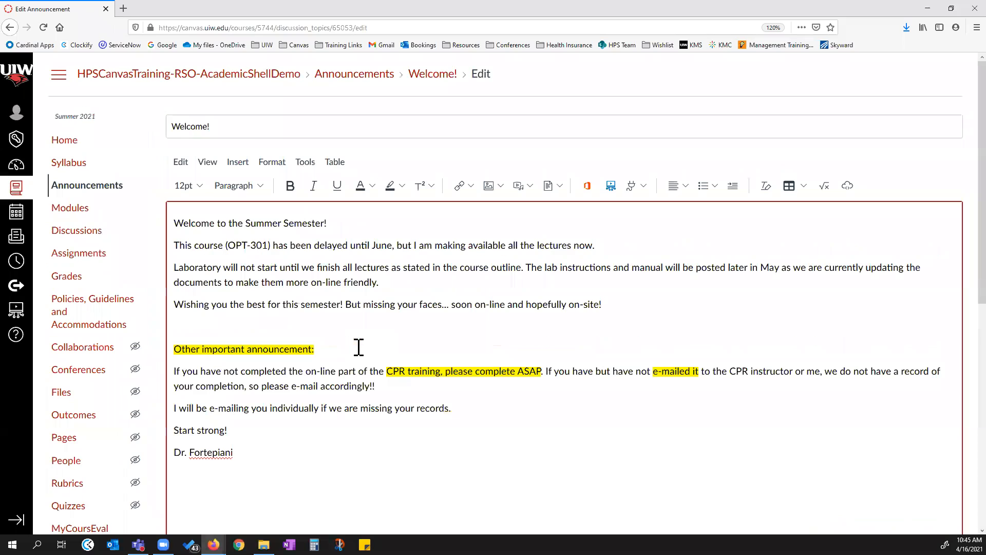
# - Examine the Rich Content Editor's editing, view, insert and formatting commands, including the block styles and Clear formatting
pyautogui.click(182, 162)
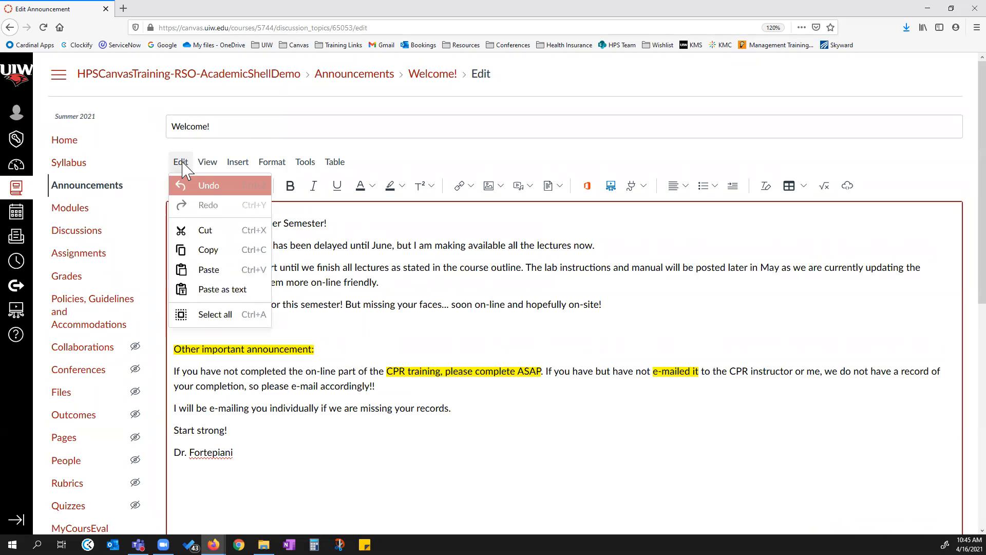
pyautogui.click(208, 164)
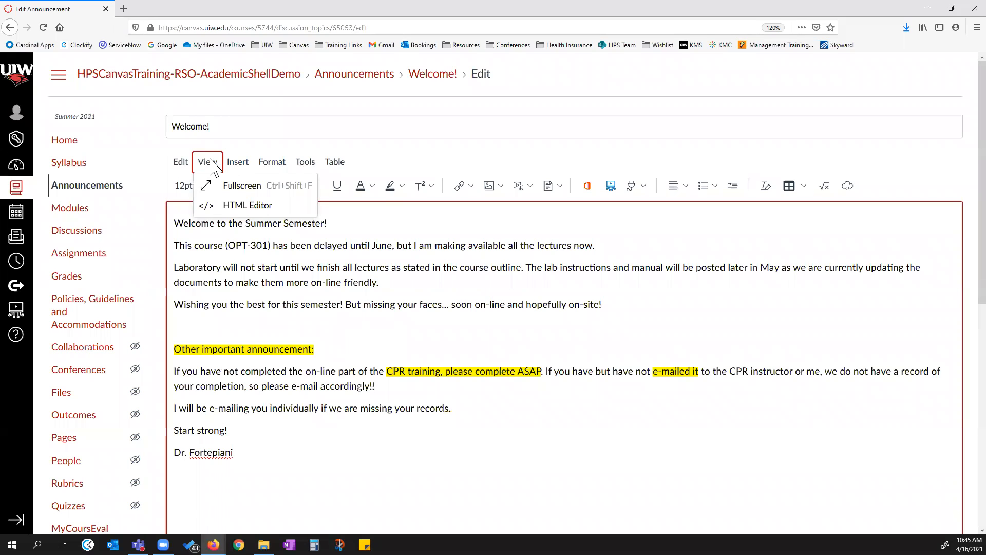
pyautogui.click(237, 163)
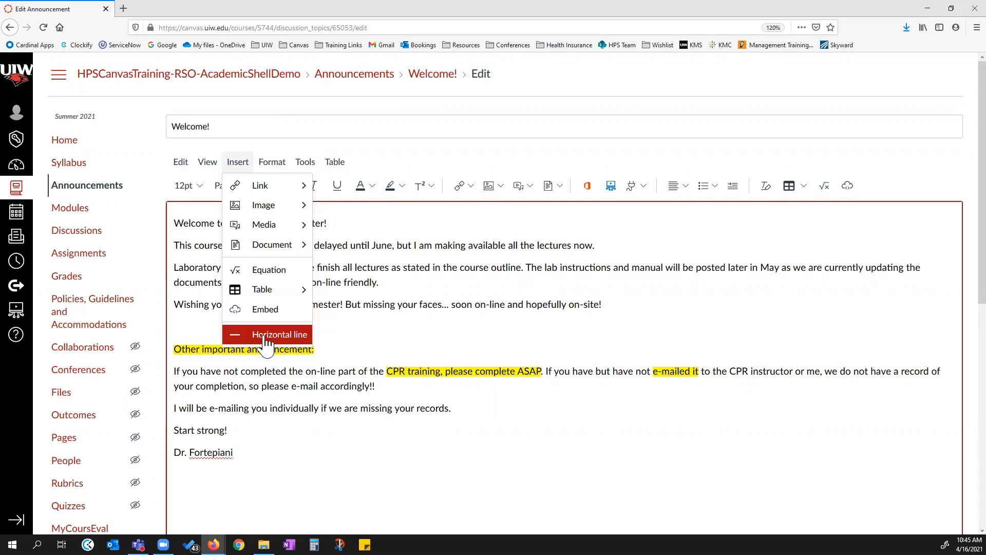
pyautogui.moveTo(272, 164)
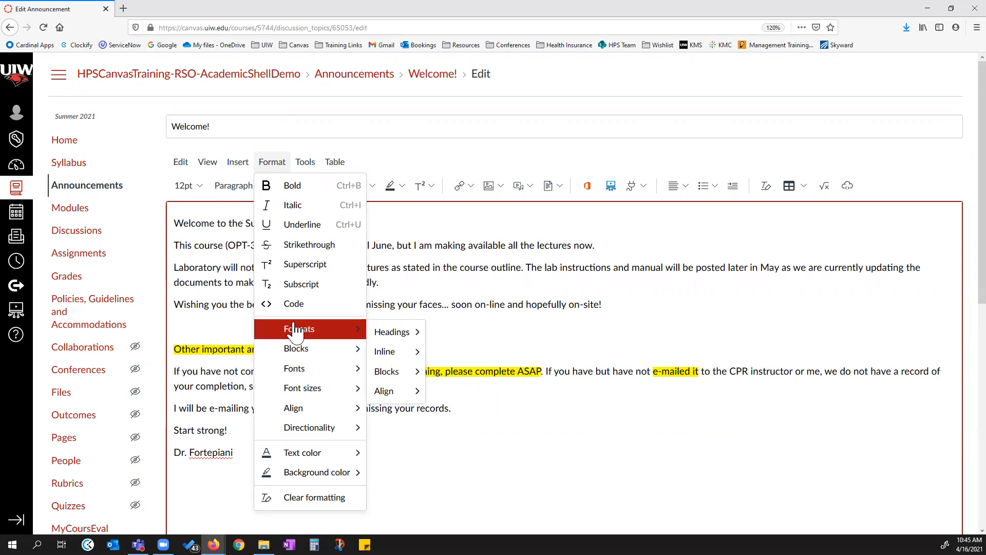
pyautogui.moveTo(296, 352)
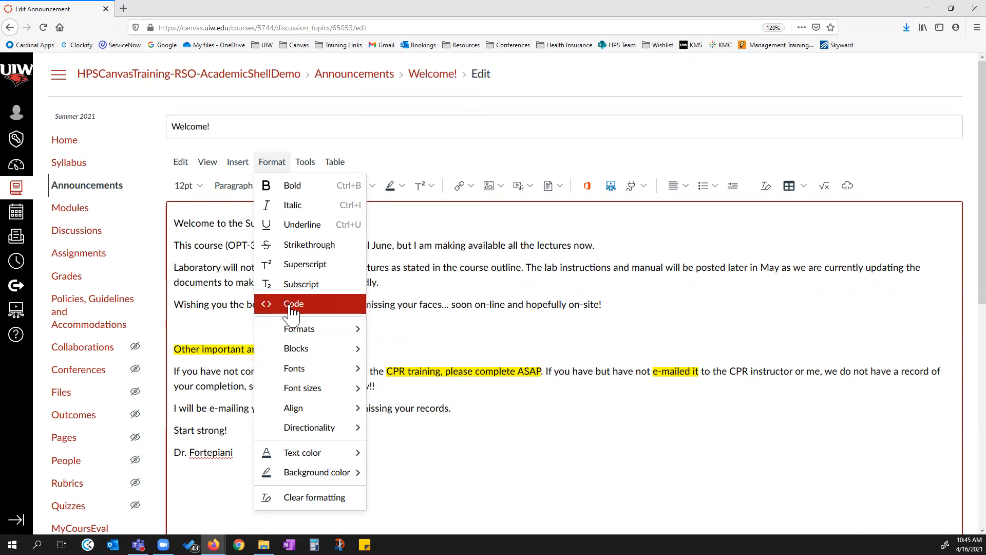
pyautogui.moveTo(303, 333)
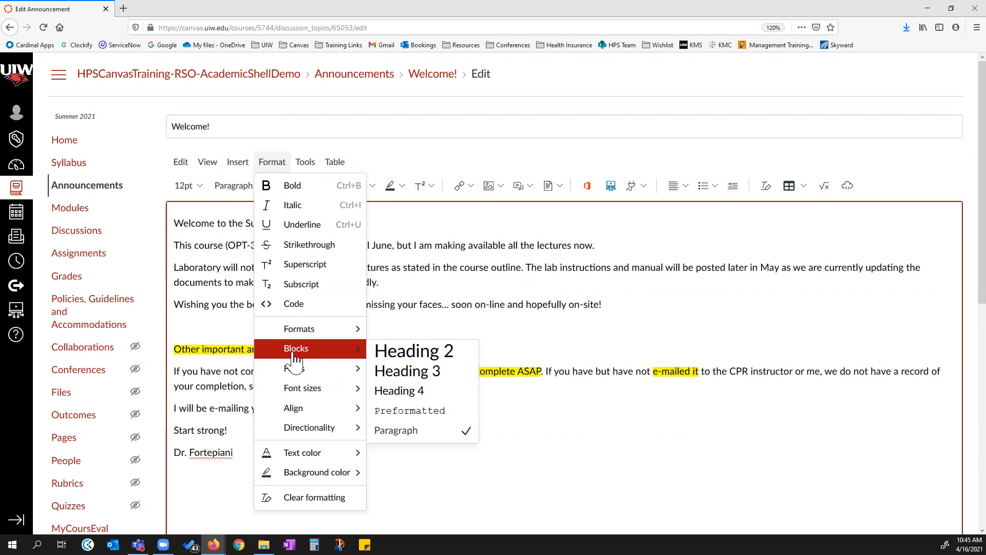
pyautogui.moveTo(297, 412)
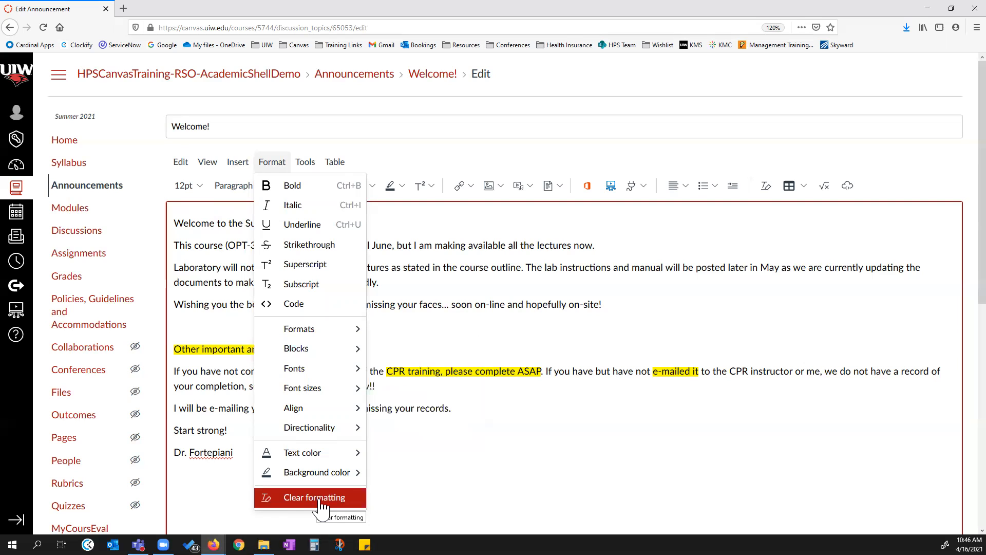
pyautogui.click(409, 319)
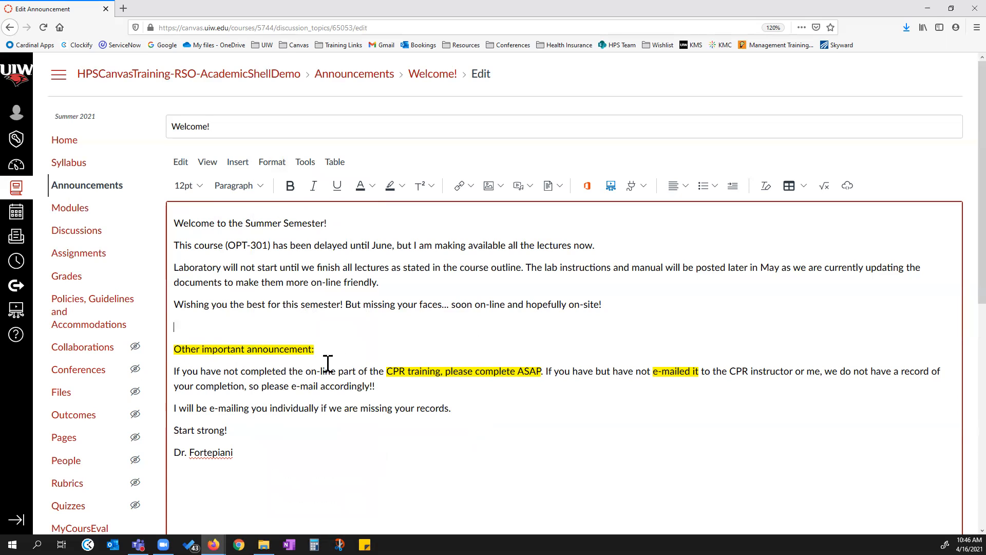
# - Clear the formatting from "Other important announcement:" and the CPR training text below it, and undo that clearing
pyautogui.moveTo(175, 349); pyautogui.dragTo(751, 371)
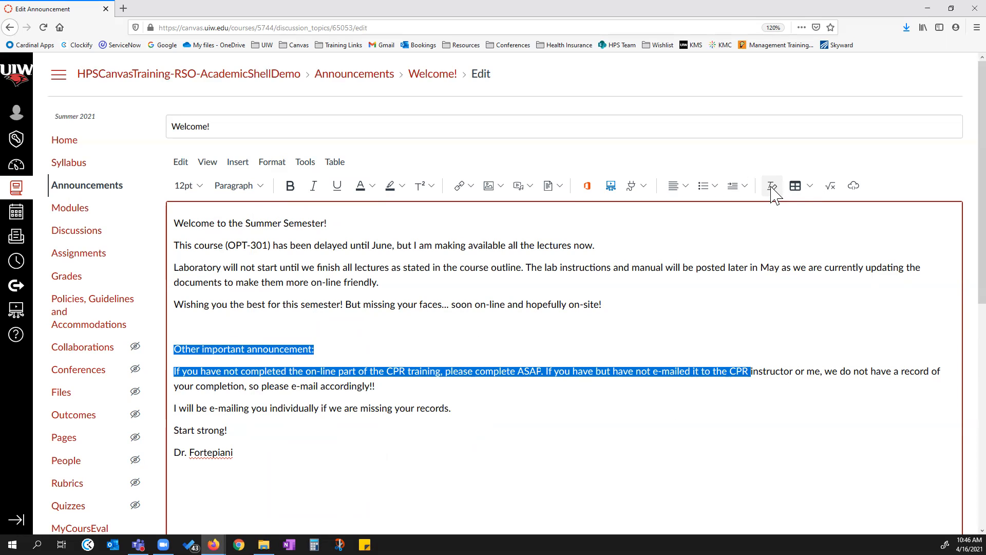
pyautogui.click(277, 163)
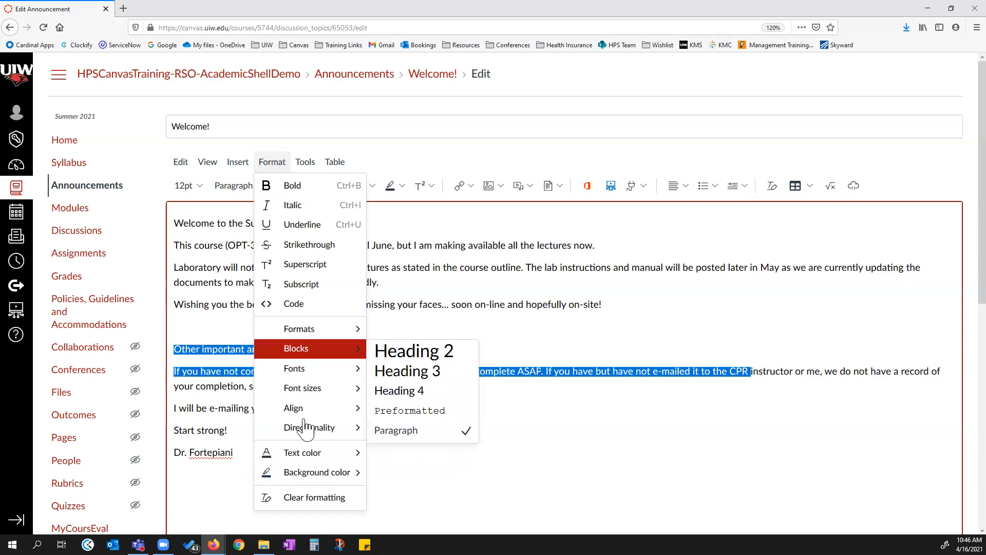
pyautogui.click(318, 500)
pyautogui.click(417, 366)
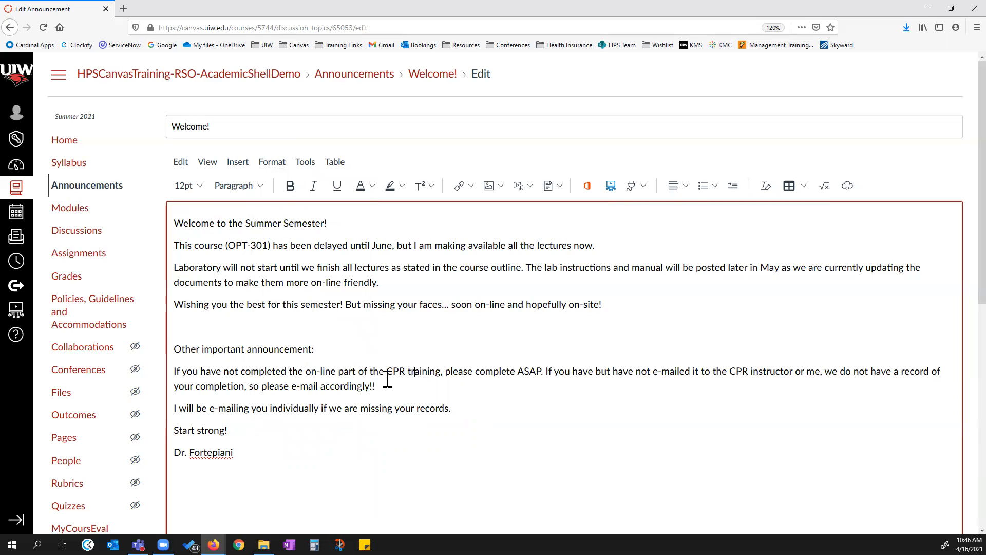
pyautogui.hotkey('ctrl', 'z')
pyautogui.click(456, 410)
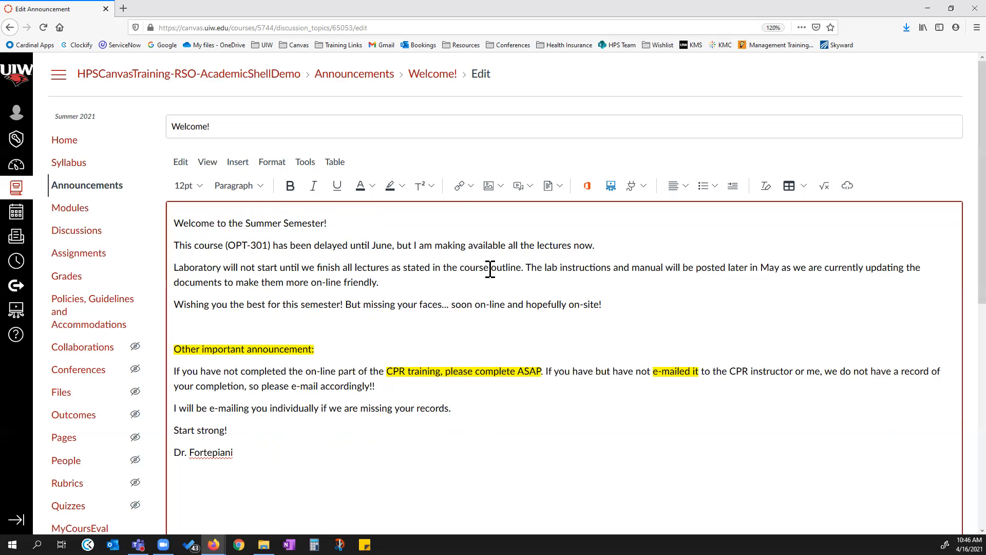
# - Examine the Rich Content Editor's word count, app and table commands without inserting anything
pyautogui.click(307, 163)
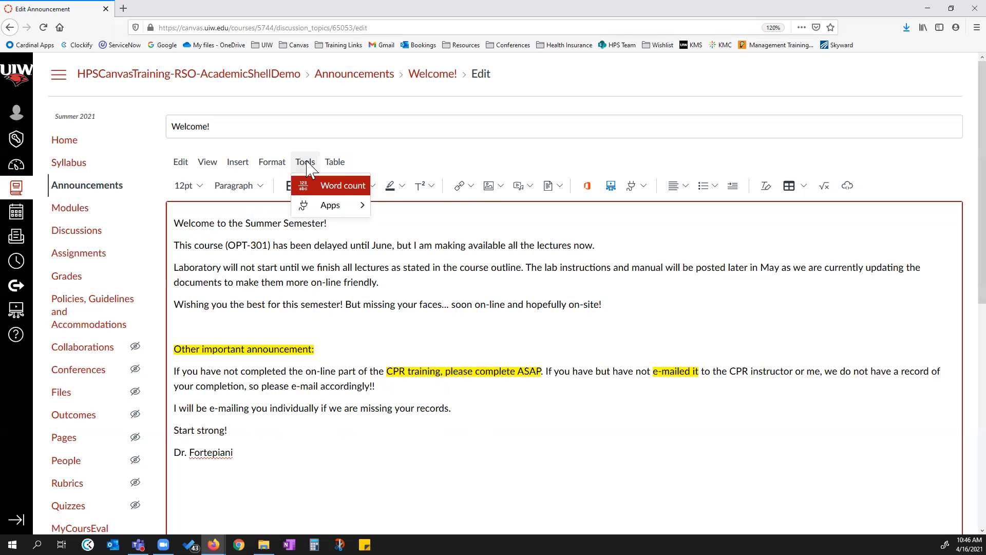
pyautogui.moveTo(329, 206)
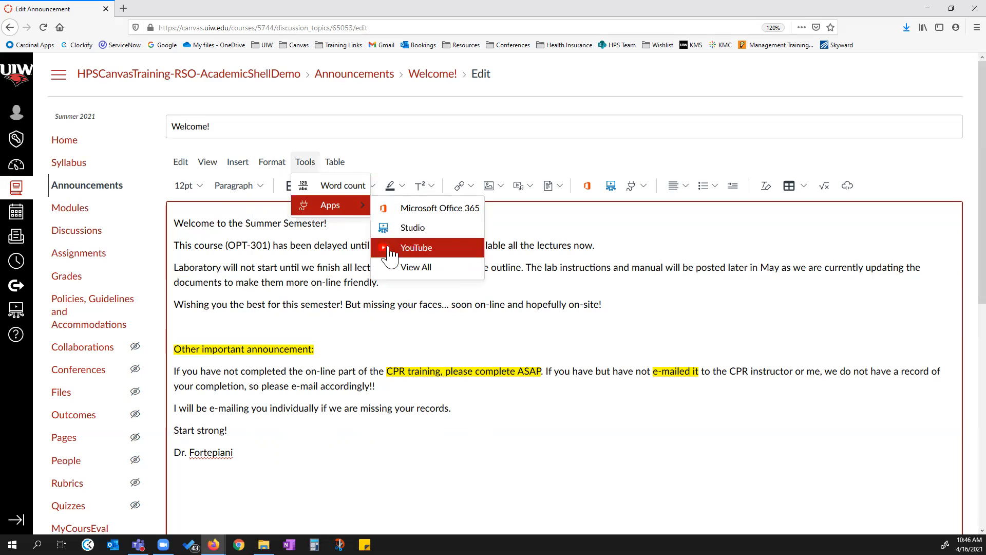
pyautogui.moveTo(333, 162)
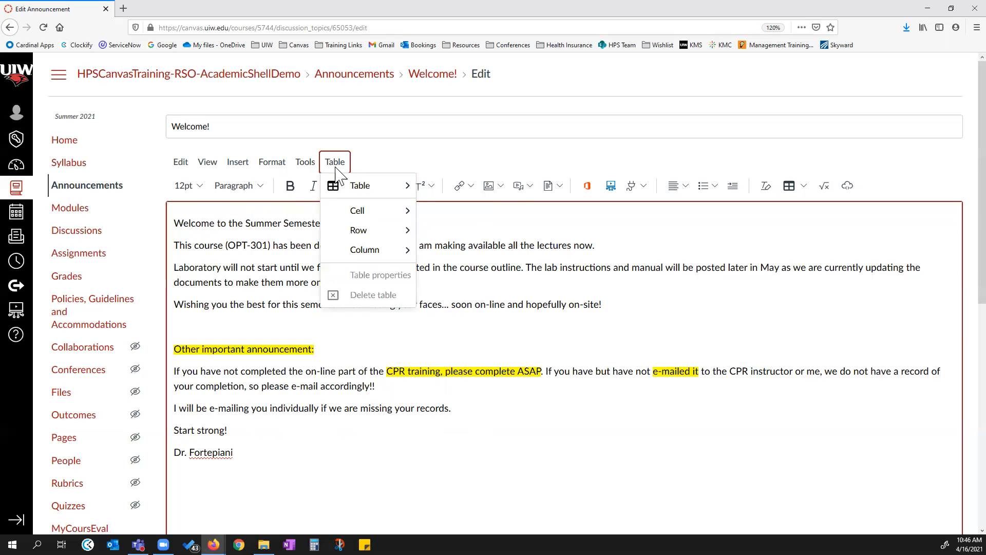
pyautogui.moveTo(343, 179)
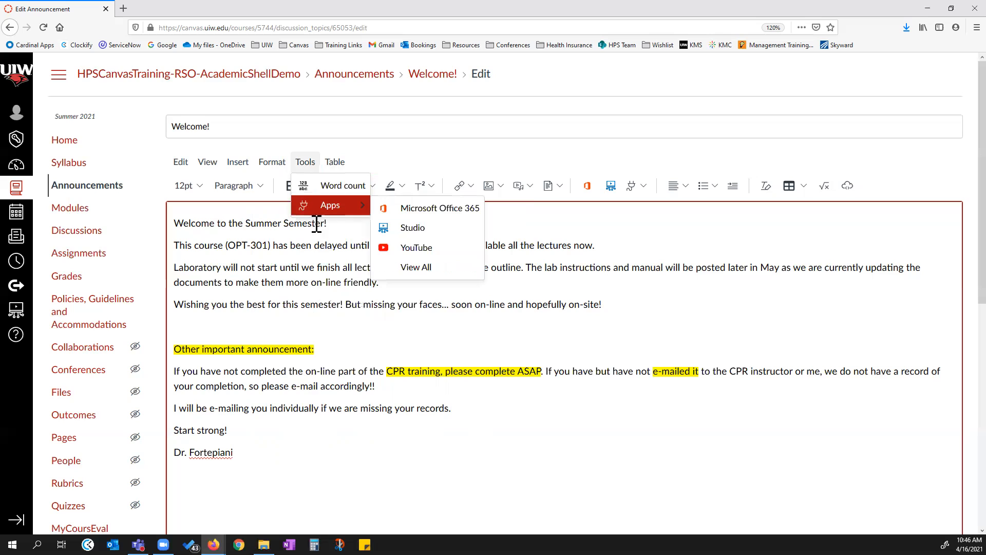
pyautogui.click(302, 266)
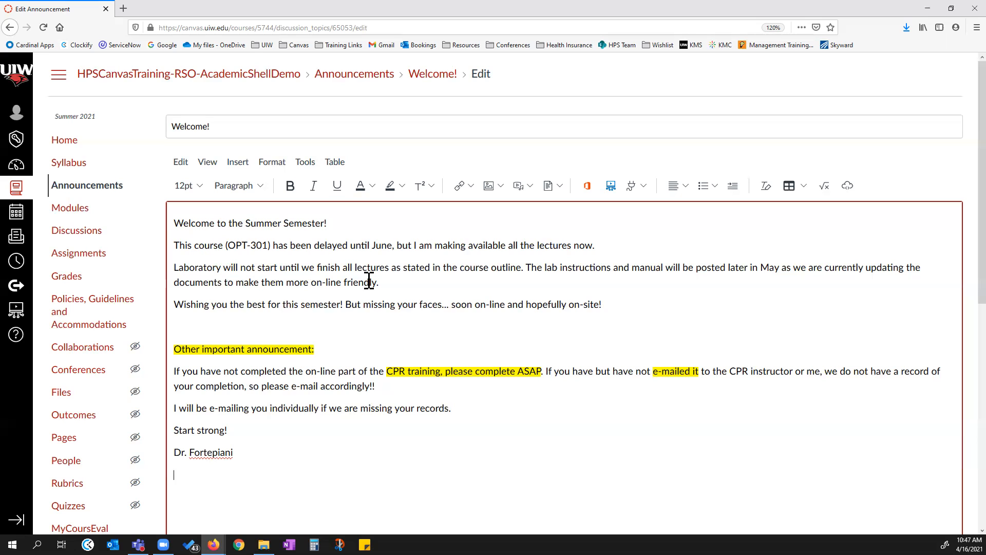
# - Open the bookmarked "Best Practices for Canvas Course Design" YouTube video from the Training Links bookmarks in a new browser tab
pyautogui.click(124, 9)
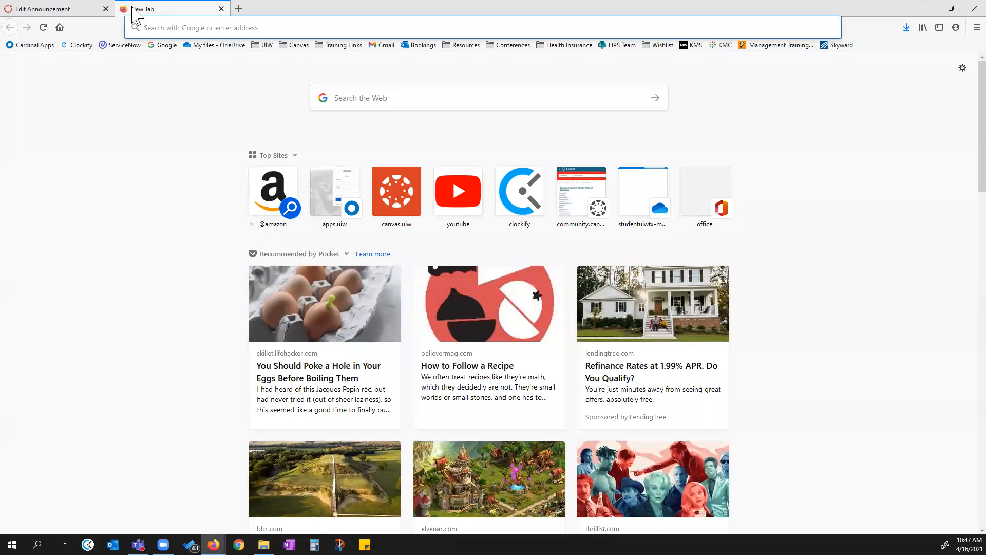
pyautogui.click(343, 45)
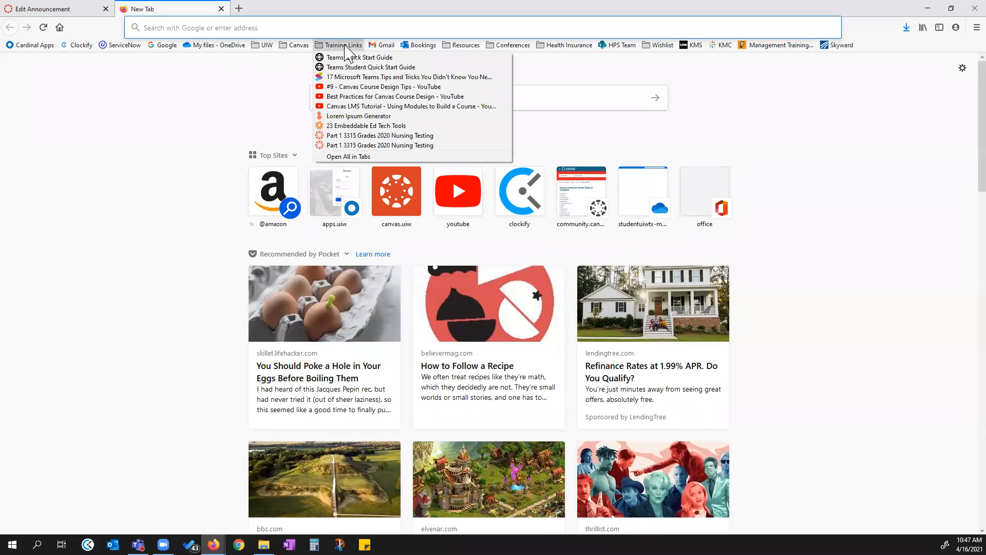
pyautogui.click(348, 98)
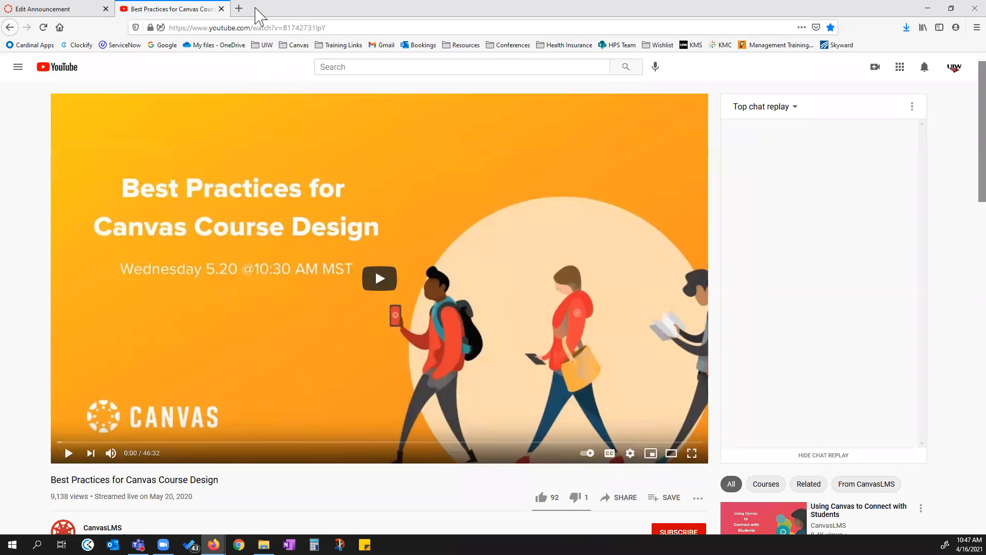
# - Open the bookmarked "17 Microsoft Teams Tips and Tricks" article in another new tab and copy its web address
pyautogui.click(240, 9)
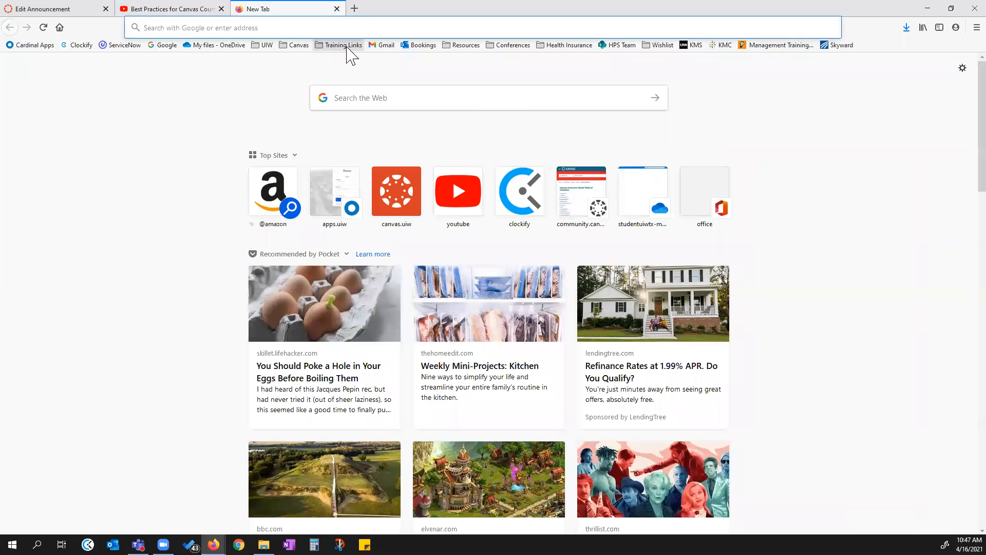
pyautogui.click(343, 46)
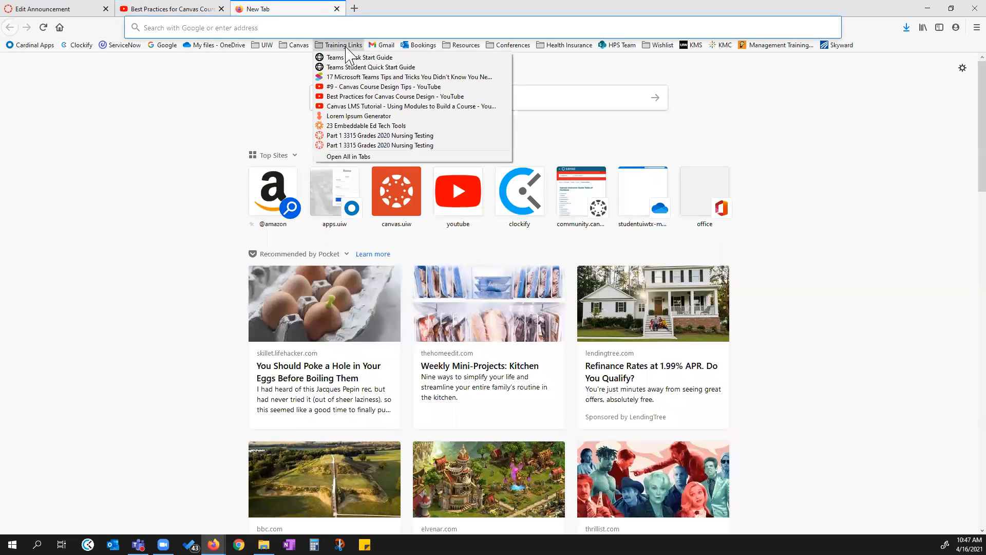
pyautogui.click(347, 78)
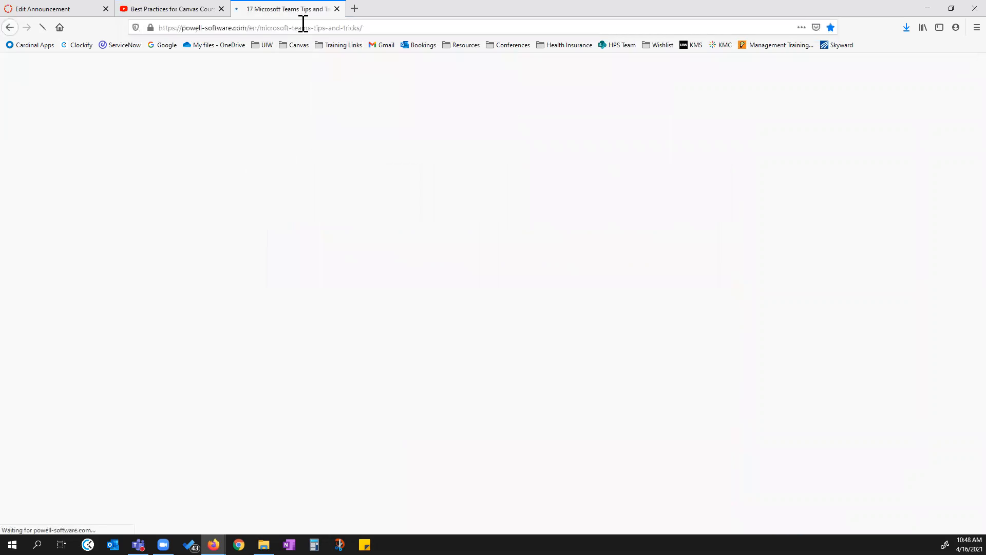
pyautogui.click(376, 29)
pyautogui.hotkey('ctrl', 'c')
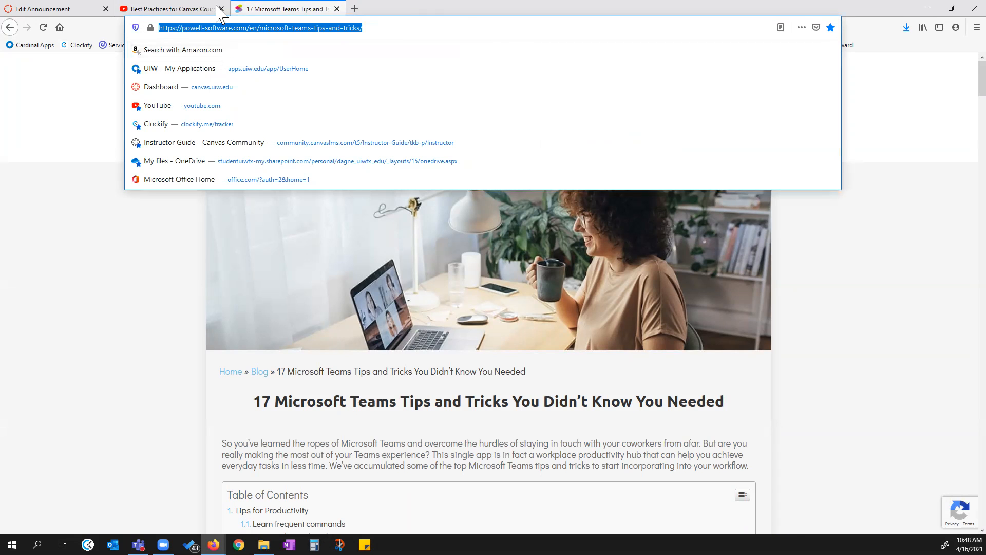
pyautogui.click(64, 10)
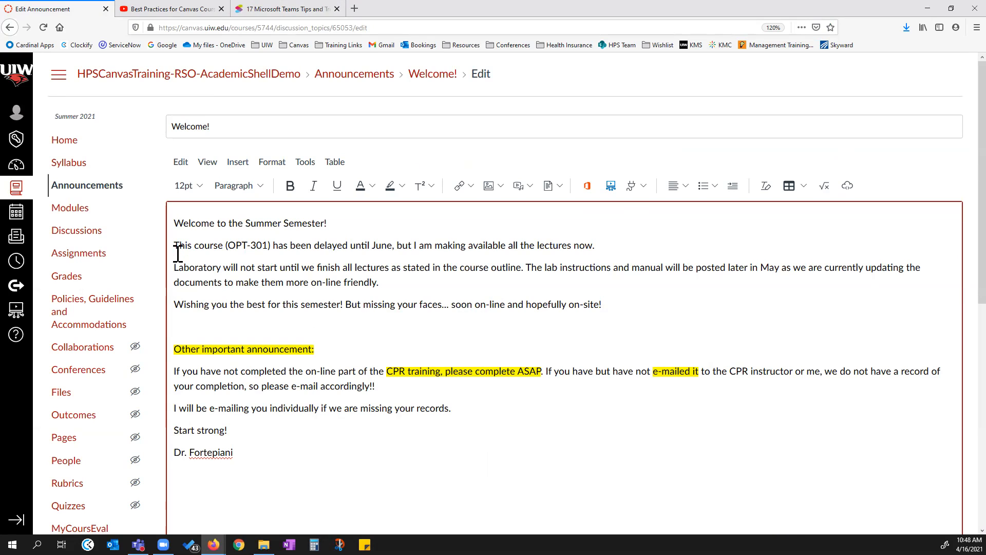
pyautogui.moveTo(175, 245); pyautogui.dragTo(348, 250)
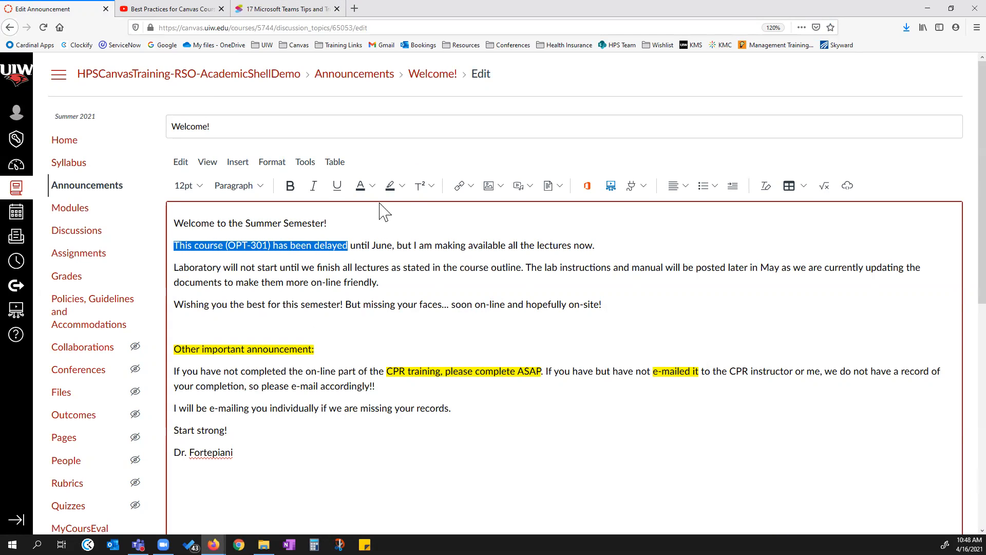
pyautogui.click(243, 162)
pyautogui.moveTo(261, 187)
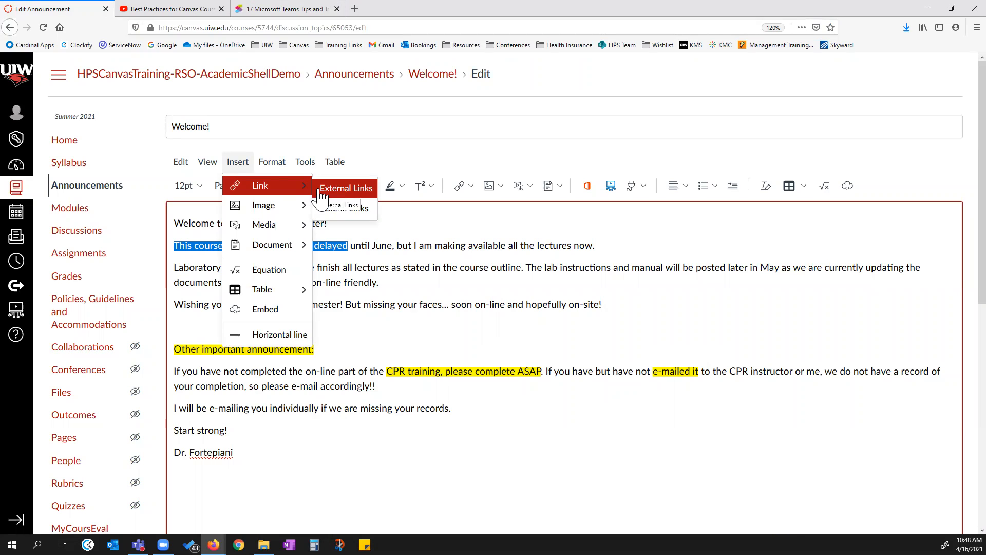
pyautogui.click(471, 186)
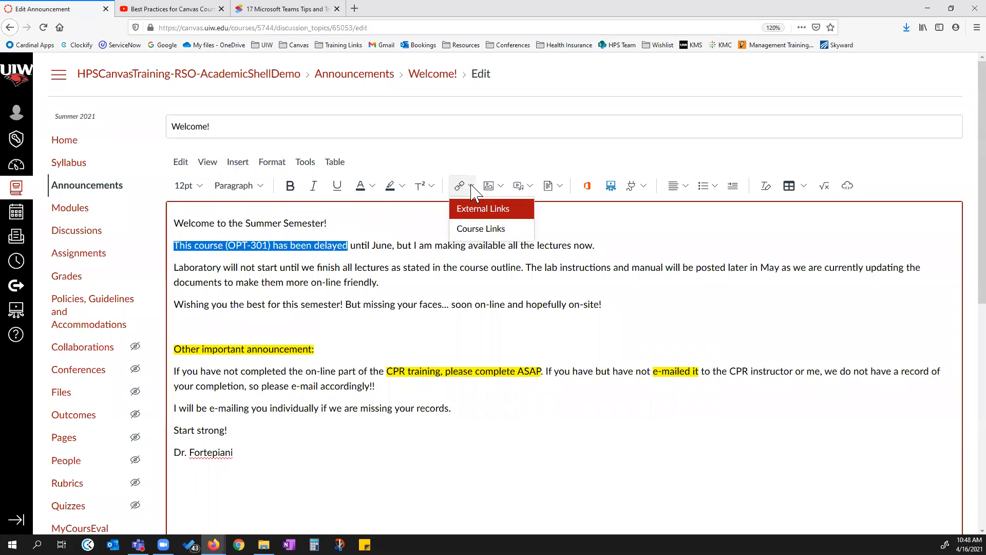
pyautogui.click(475, 211)
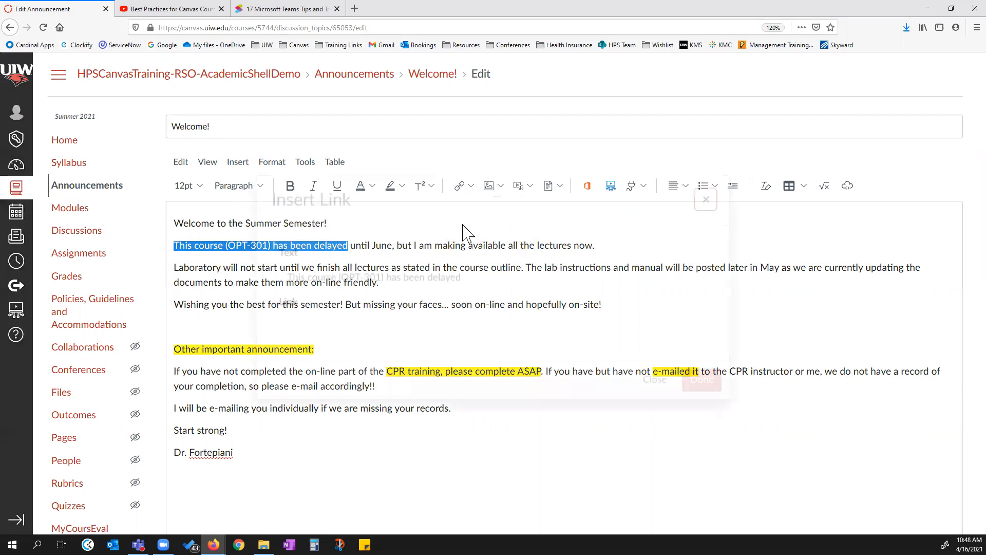
pyautogui.click(364, 329)
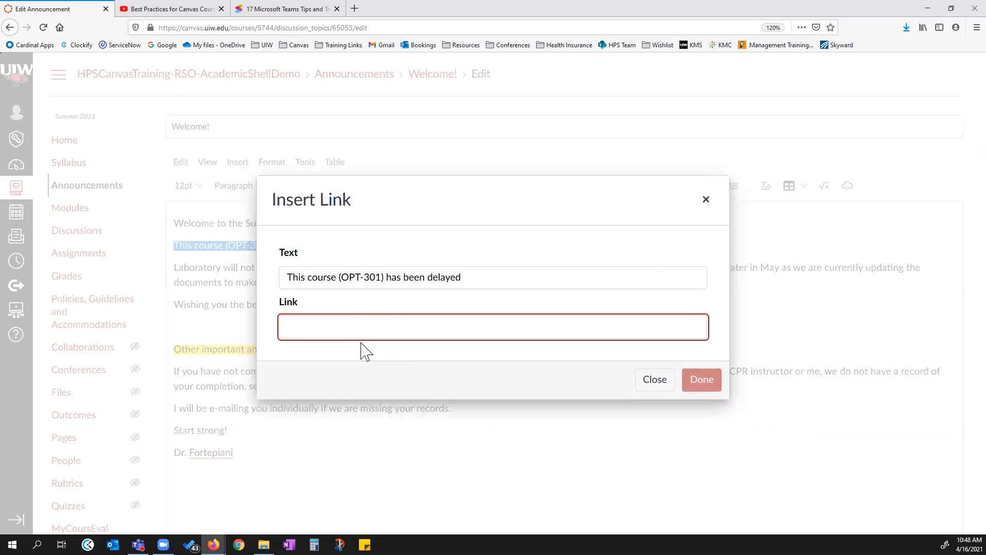
pyautogui.hotkey('ctrl', 'v')
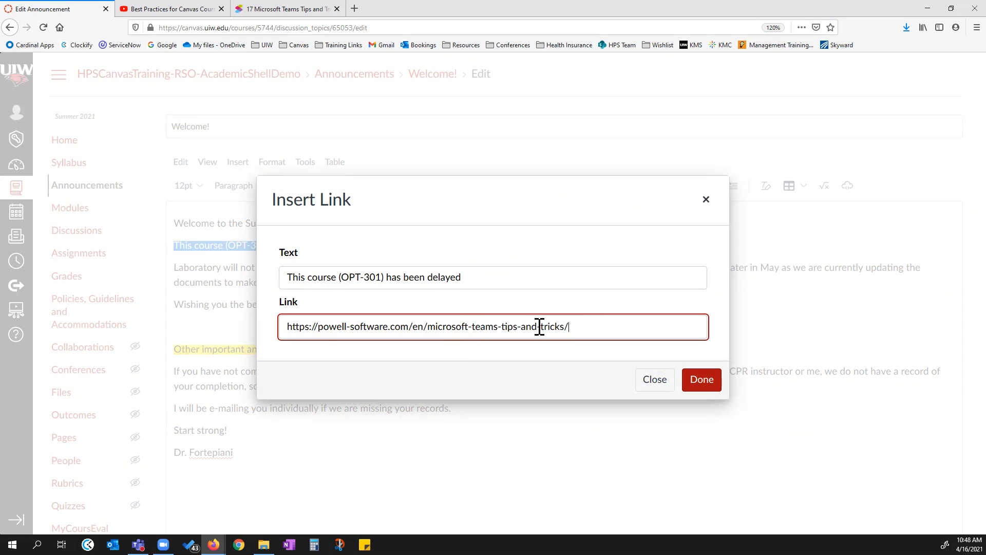
pyautogui.click(703, 385)
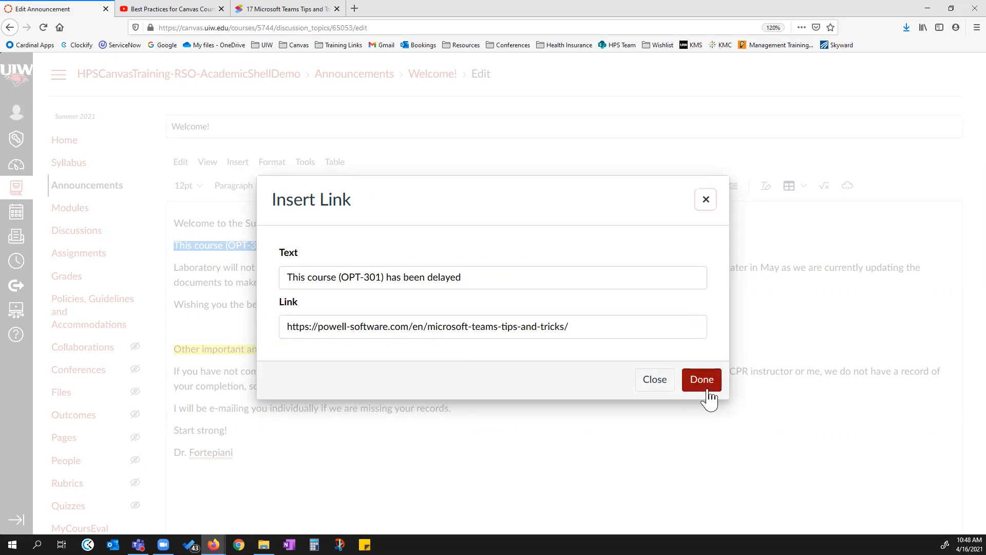
pyautogui.click(322, 283)
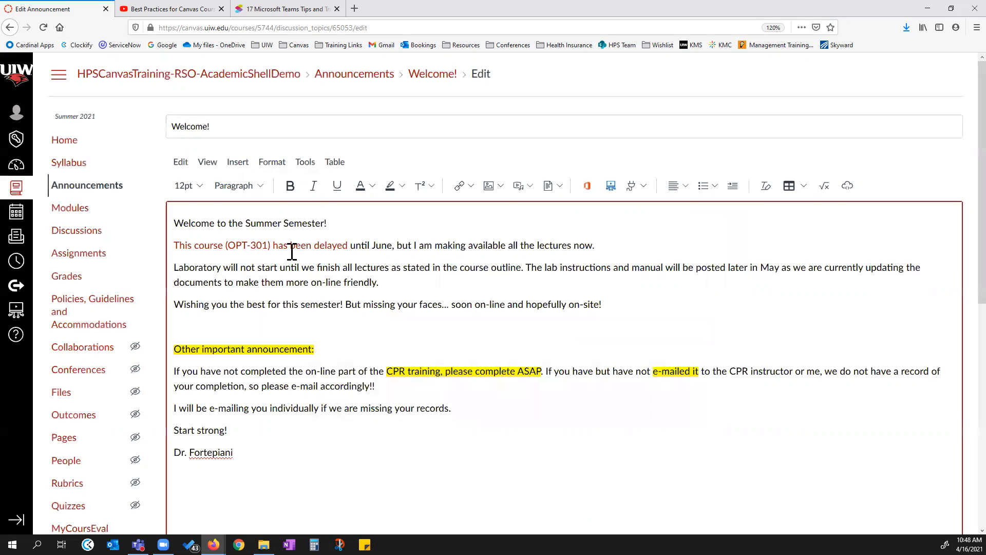
pyautogui.click(297, 11)
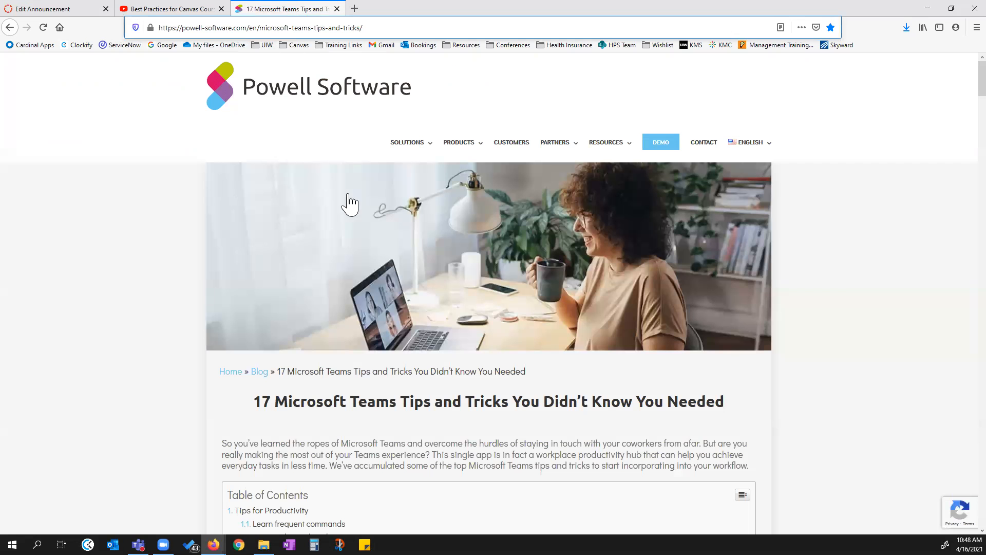
pyautogui.click(92, 11)
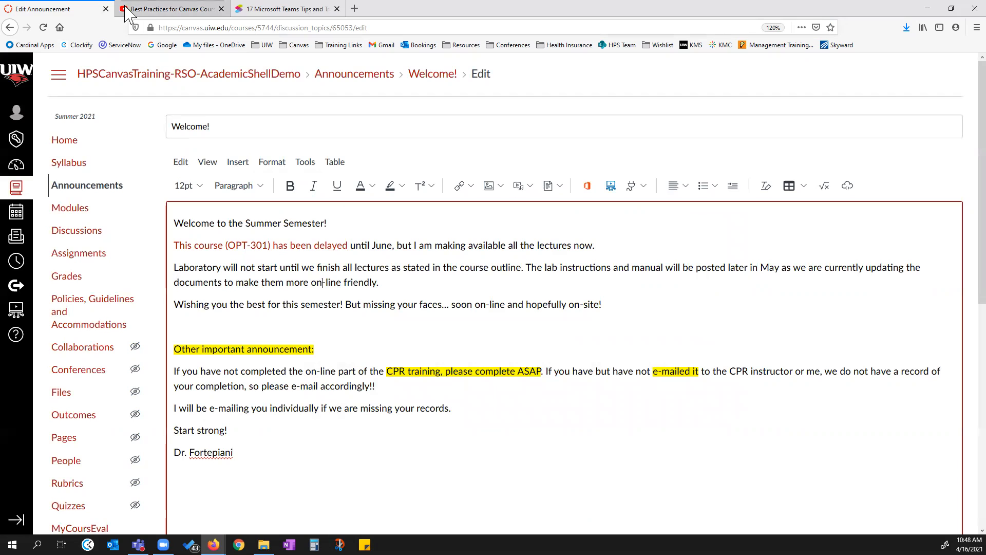
# - Copy the embed code of the "Best Practices for Canvas Course Design" YouTube video, and close its embed options
pyautogui.click(166, 12)
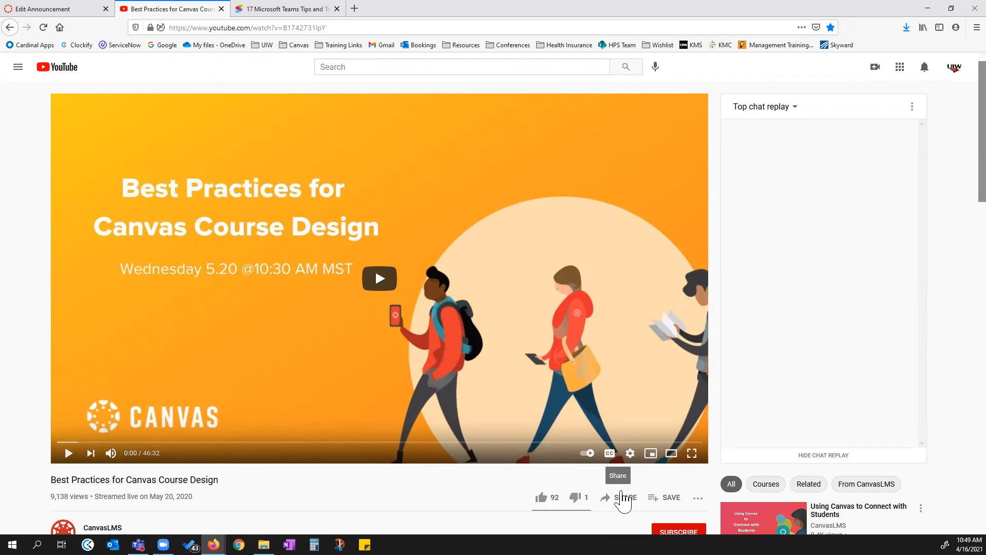
pyautogui.click(622, 499)
pyautogui.click(389, 262)
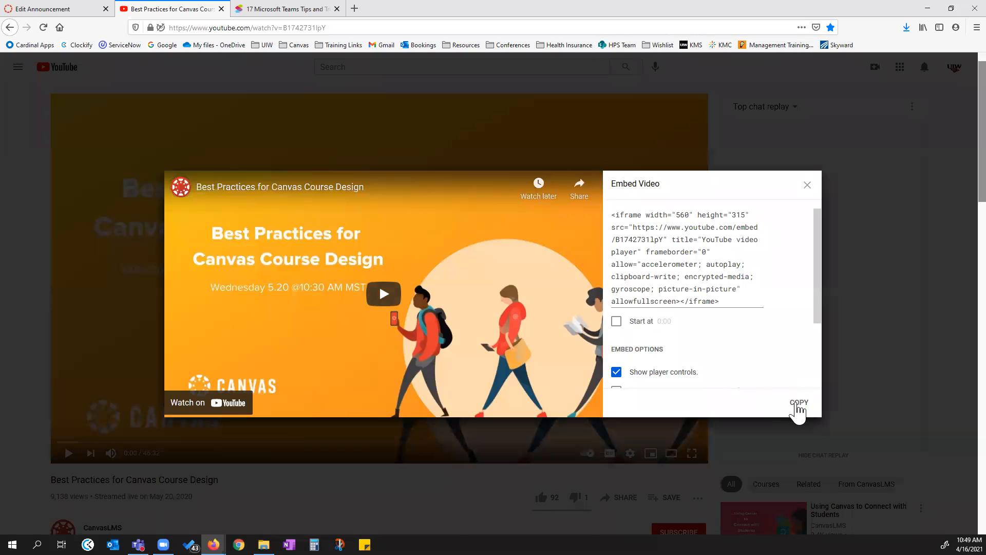
pyautogui.click(800, 402)
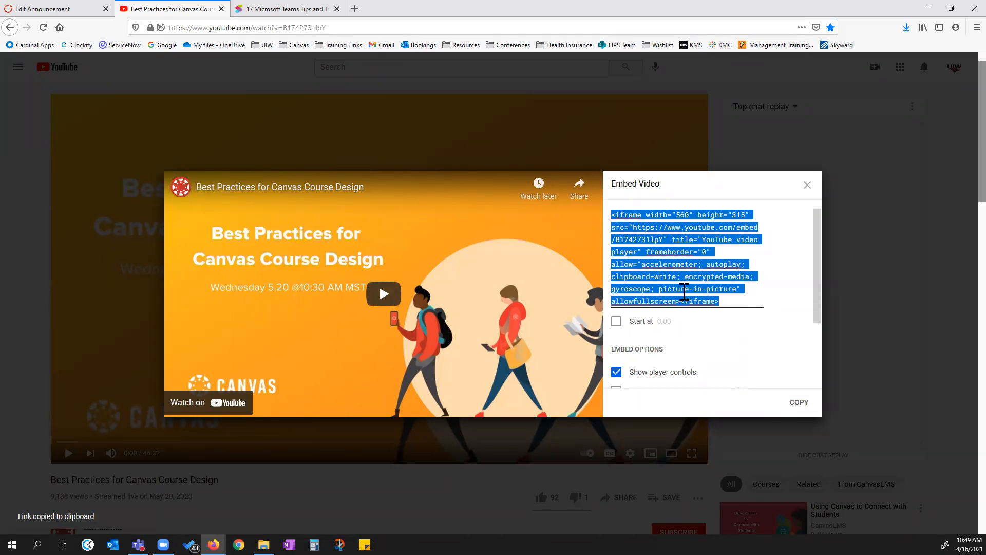
pyautogui.scroll(-2, 685, 298)
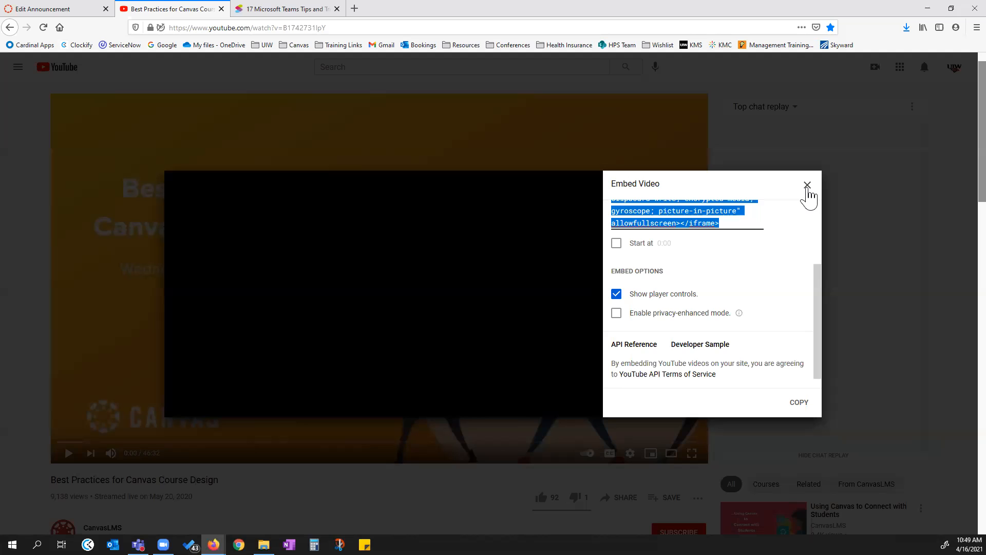
pyautogui.click(808, 186)
# - Embed the copied YouTube video code in the Welcome! announcement, above "Other important announcement:"
pyautogui.click(69, 9)
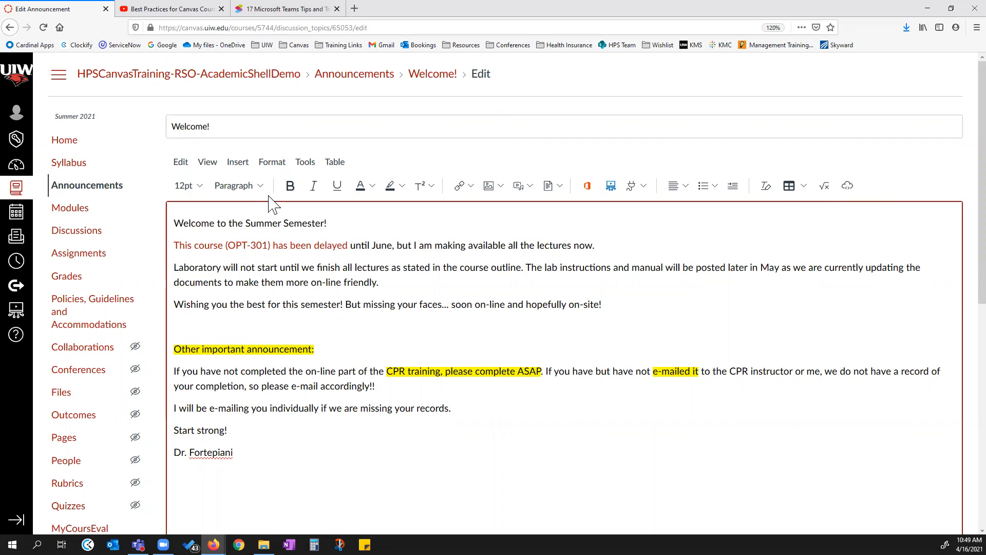
pyautogui.click(239, 163)
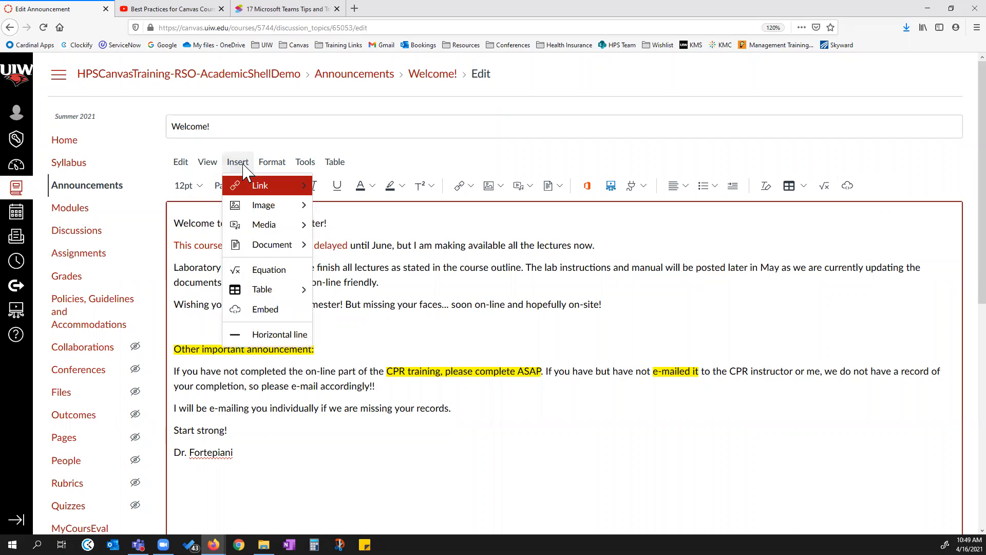
pyautogui.click(270, 310)
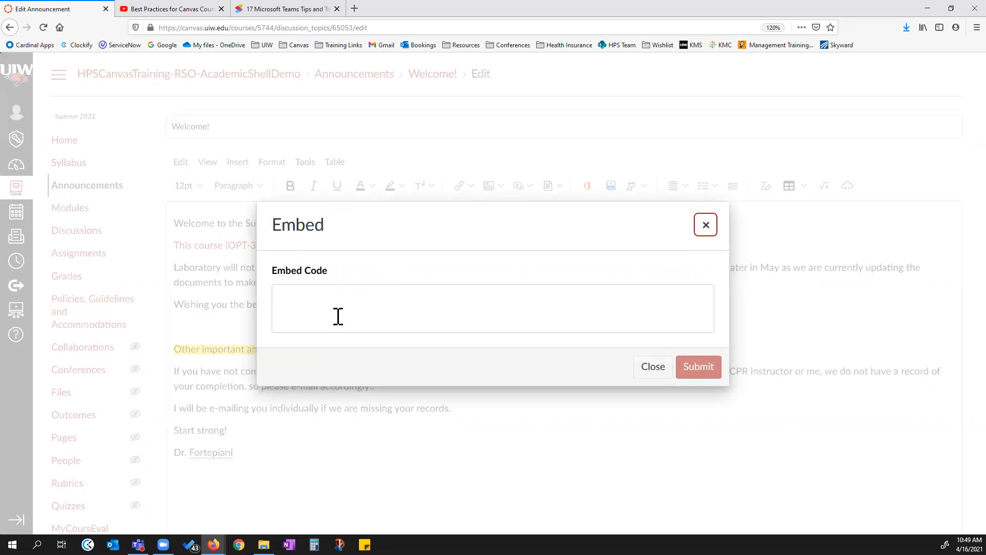
pyautogui.click(338, 307)
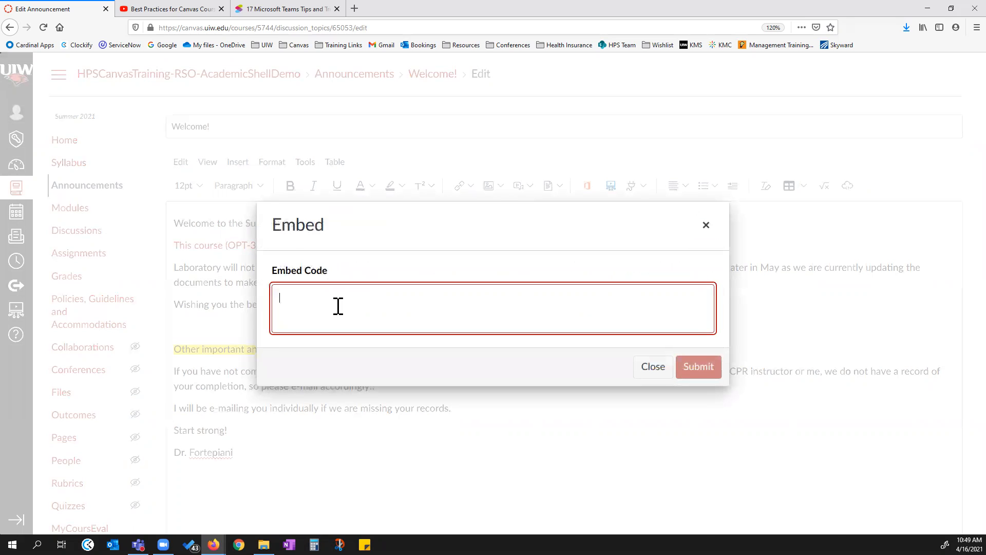
pyautogui.hotkey('ctrl', 'v')
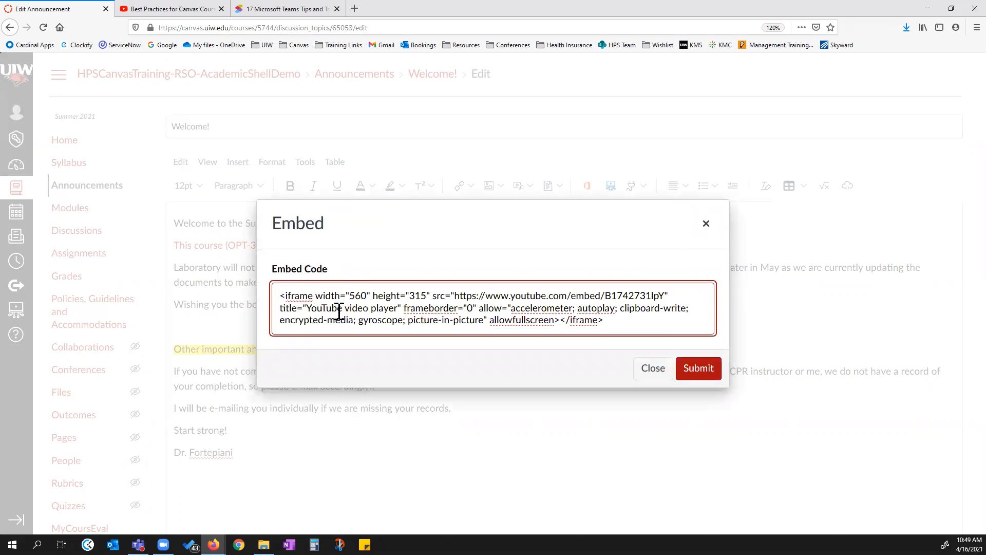
pyautogui.click(698, 366)
pyautogui.scroll(-3, 591, 380)
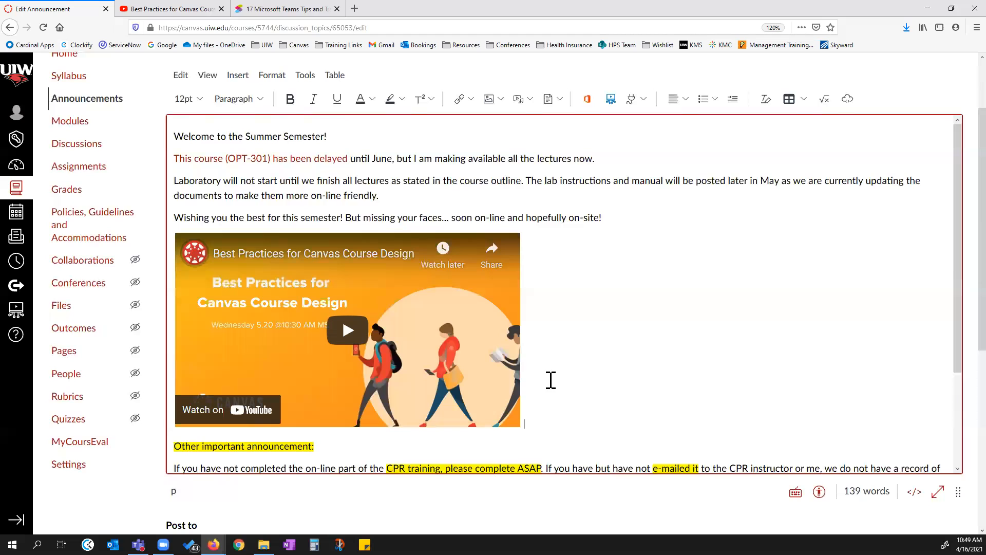
# - Add an empty line below the embedded video and open the YouTube app from the editor's full list of apps
pyautogui.press('Return')
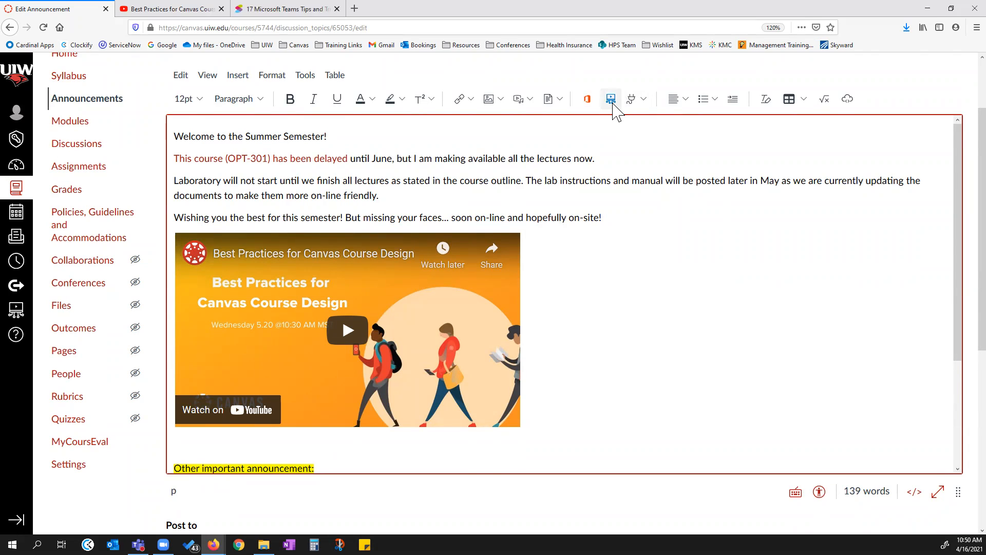
pyautogui.click(643, 100)
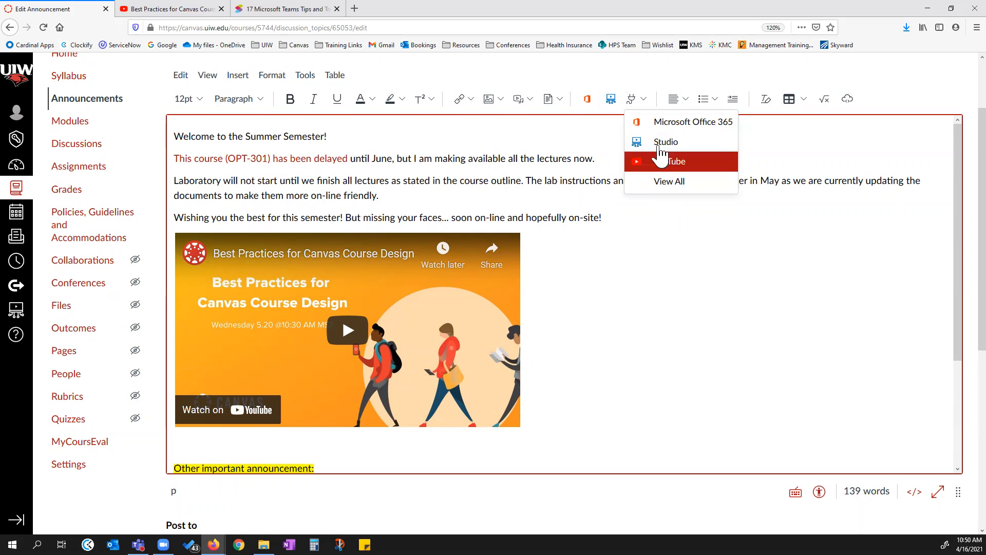
pyautogui.click(668, 185)
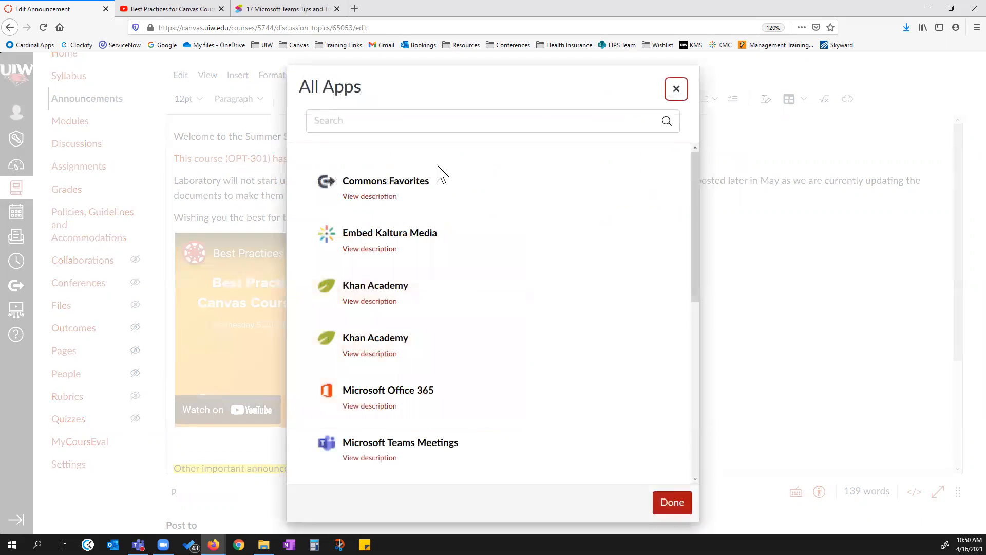
pyautogui.scroll(-2, 382, 411)
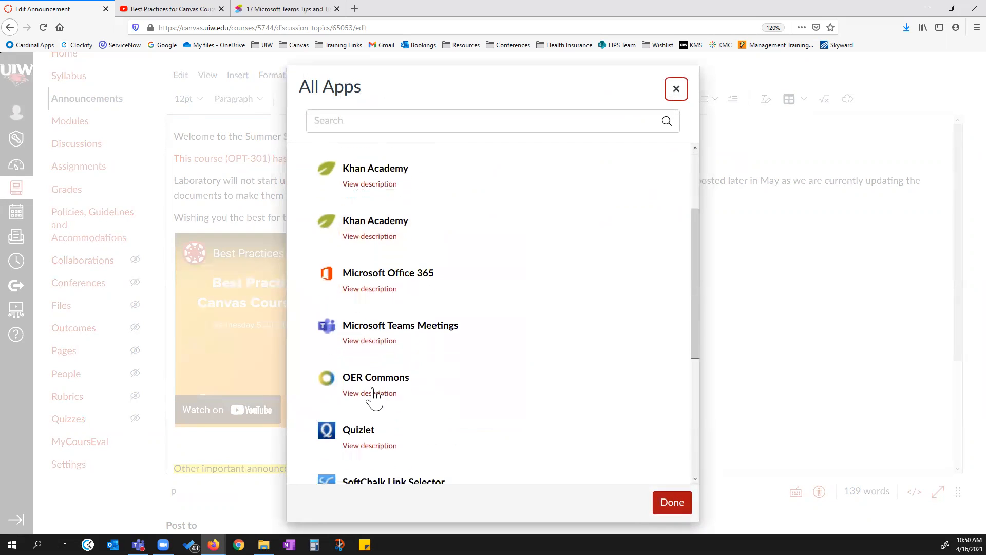
pyautogui.scroll(-1, 396, 348)
pyautogui.scroll(-1, 407, 337)
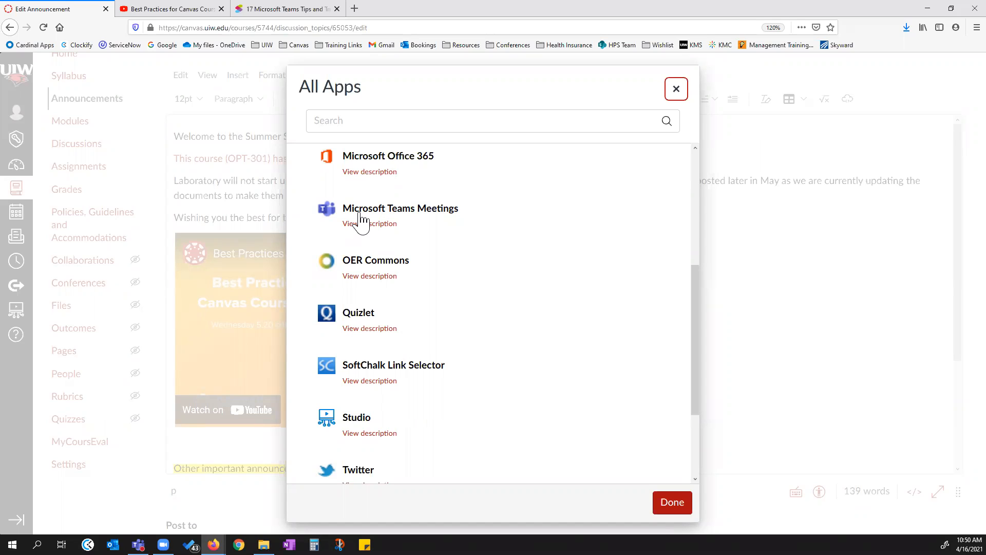
pyautogui.scroll(-3, 374, 232)
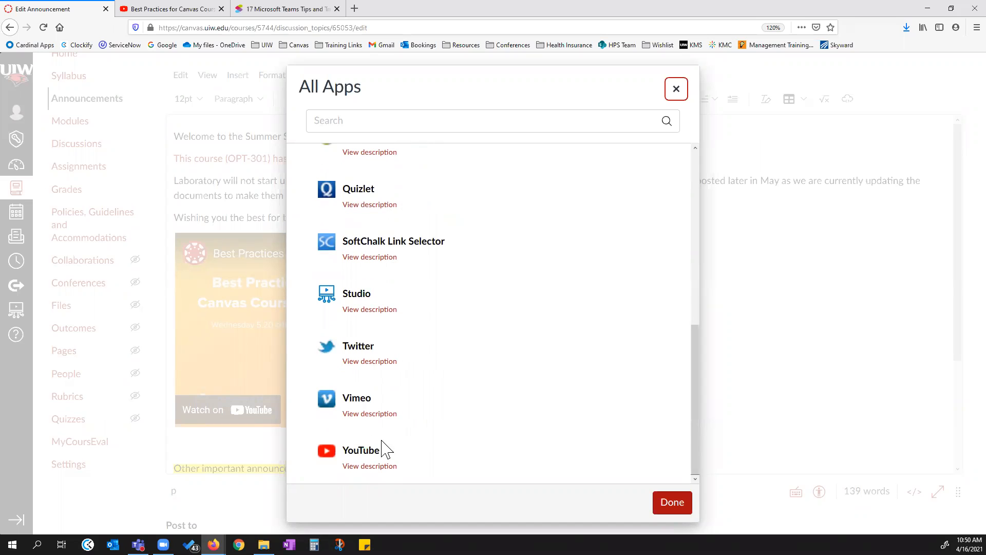
pyautogui.click(362, 452)
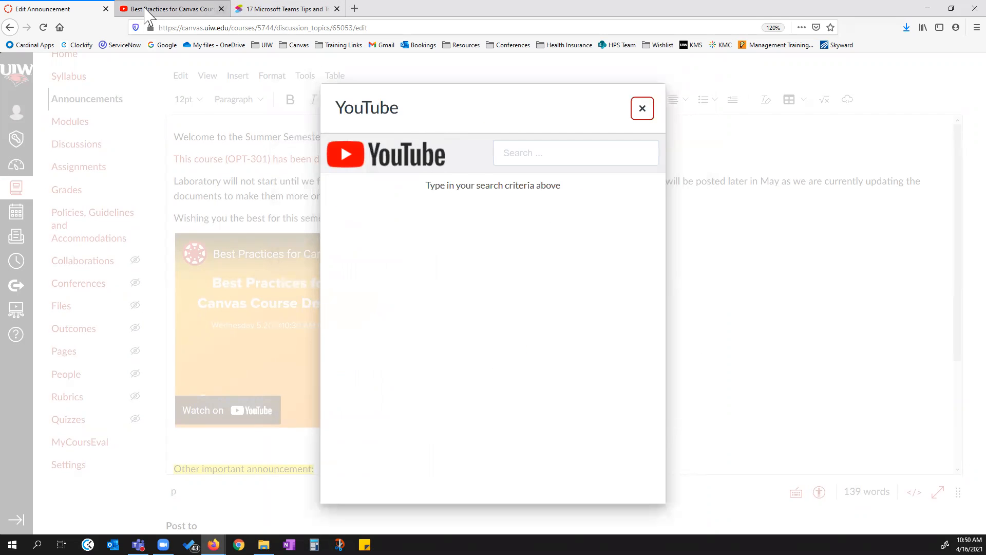
# - Search YouTube for "Best Practices for Canvas" and embed the "Best Practices for Canvas Course Design" video in the announcement
pyautogui.click(521, 154)
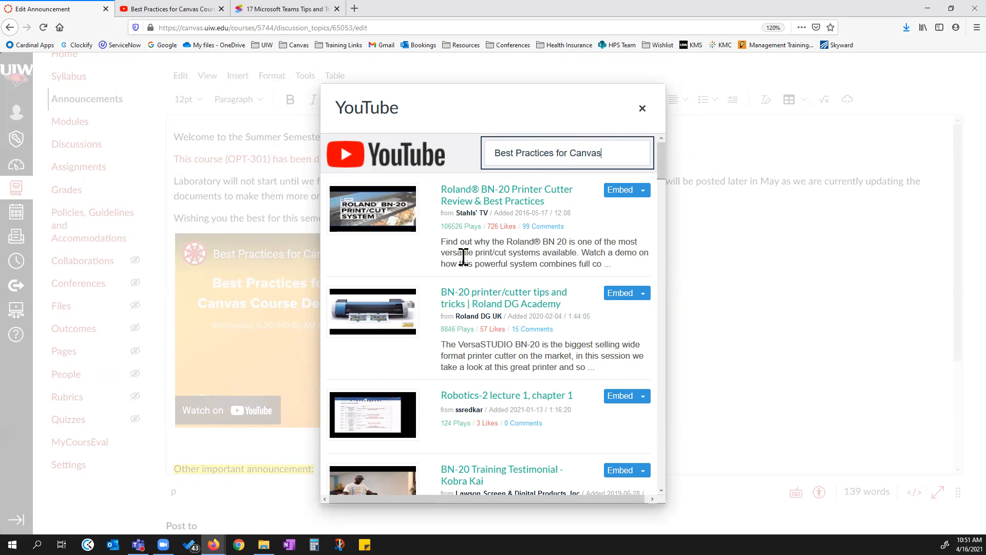
pyautogui.scroll(-5, 491, 254)
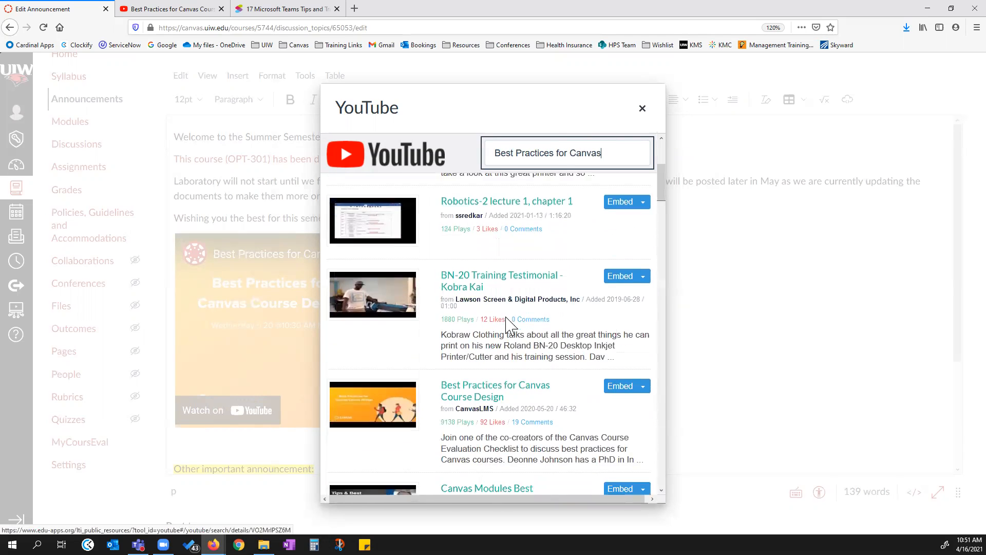
pyautogui.scroll(-2, 418, 326)
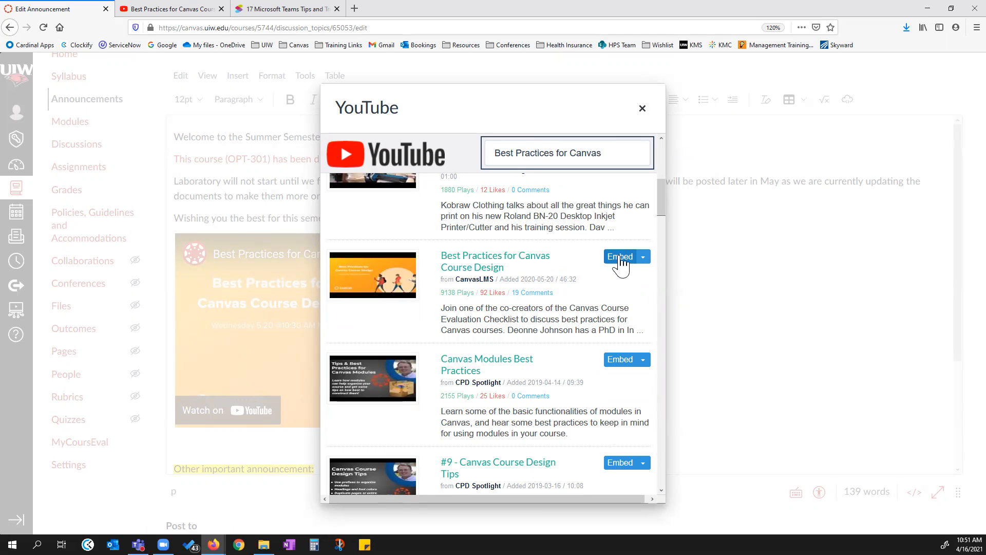
pyautogui.click(620, 262)
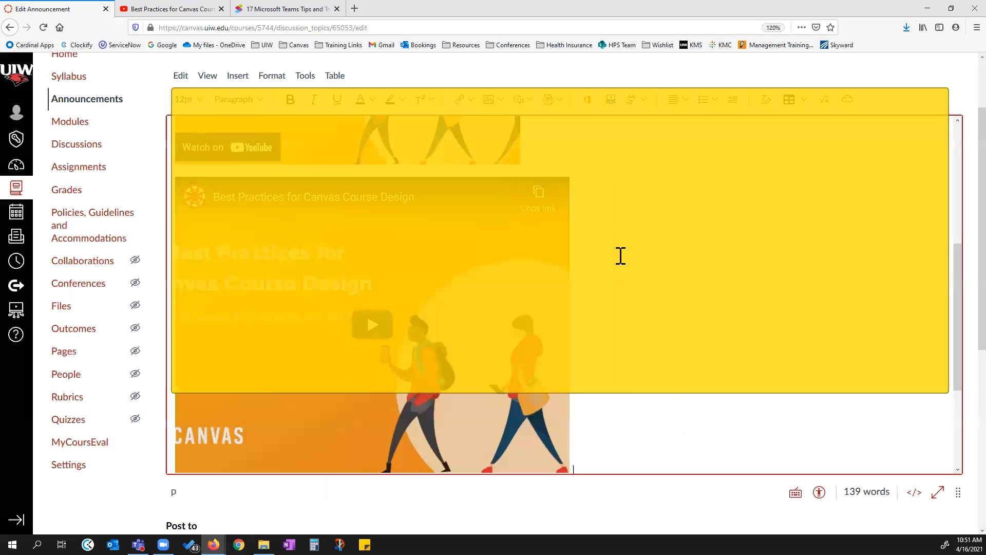
# - Review the second embedded video, and delete it together with the empty line above "Other important announcement:"
pyautogui.scroll(3, 542, 247)
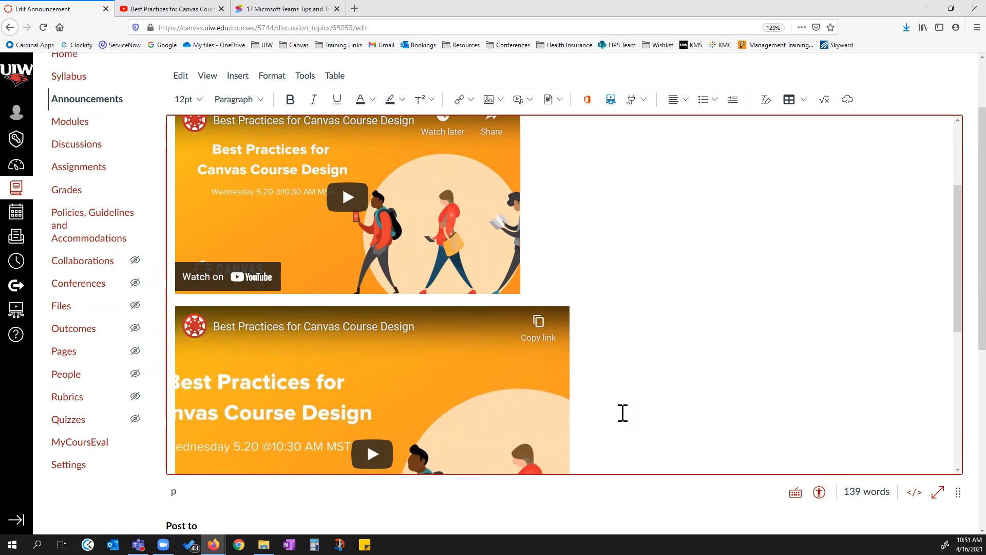
pyautogui.scroll(-2, 595, 437)
pyautogui.scroll(-2, 593, 435)
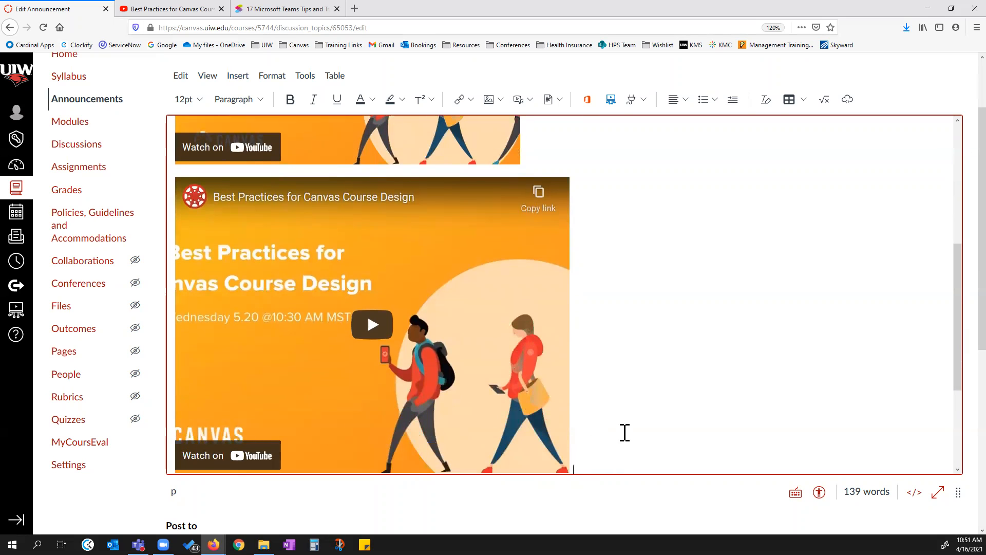
pyautogui.scroll(-5, 605, 457)
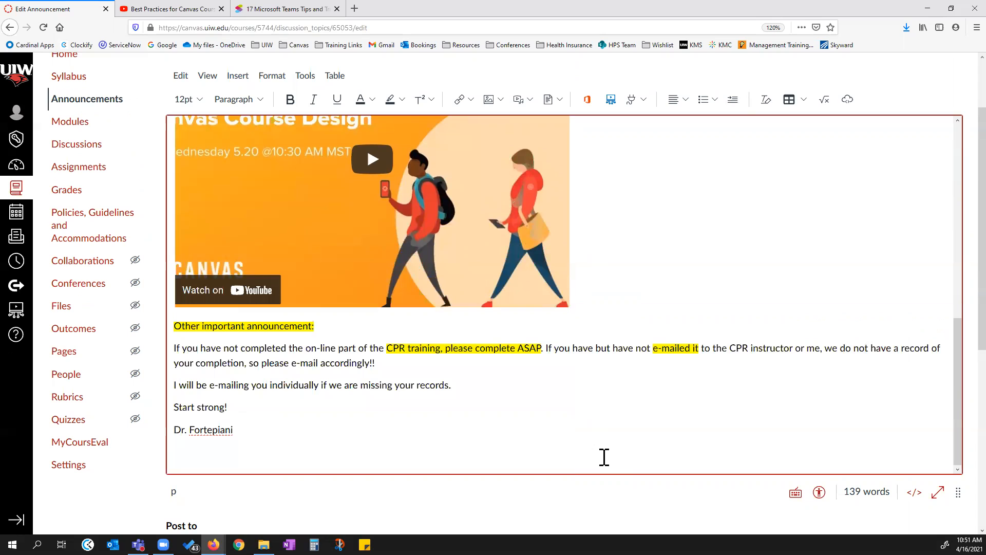
pyautogui.scroll(4, 604, 457)
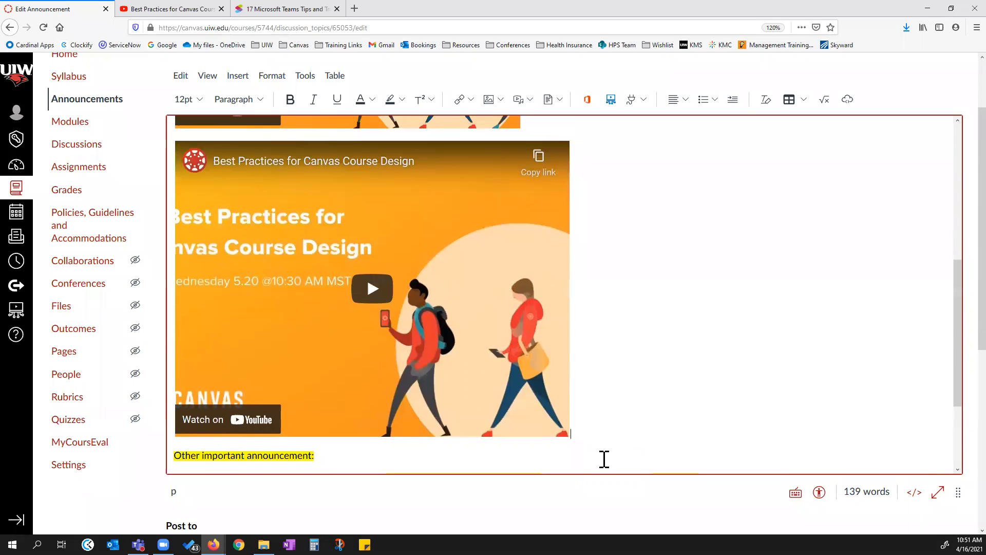
pyautogui.press('BackSpace')
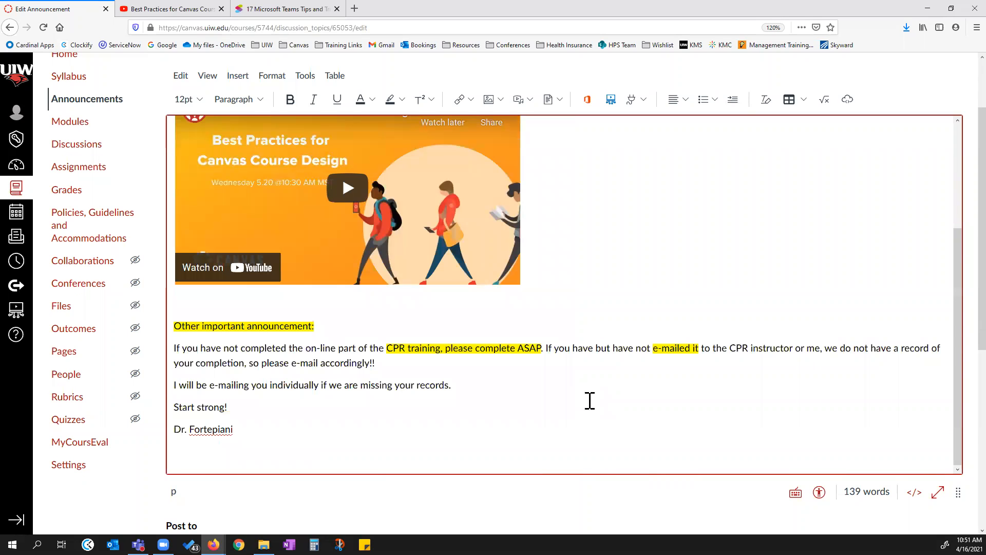
pyautogui.scroll(4, 589, 400)
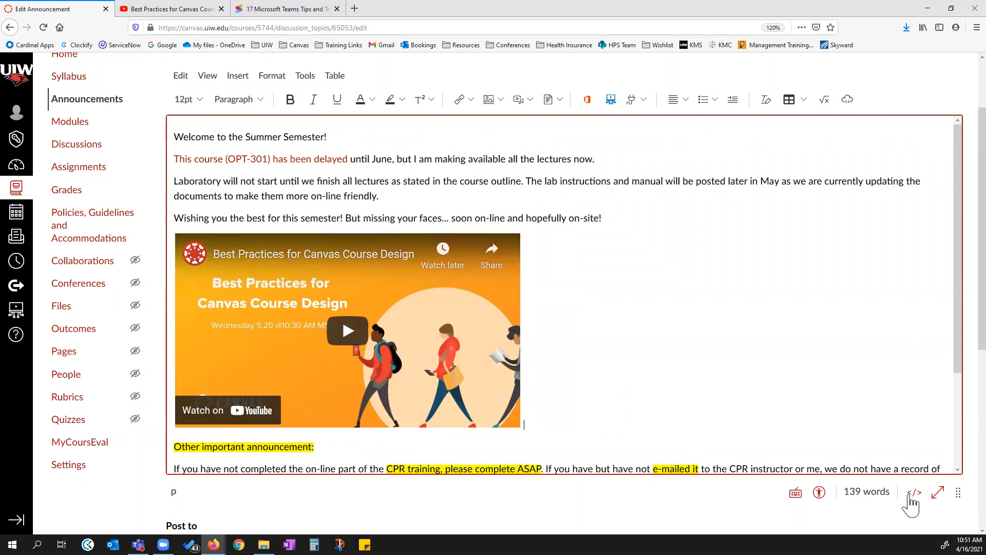
# - Save the Welcome! announcement, and briefly play and pause its embedded video to check playback
pyautogui.scroll(-4, 906, 503)
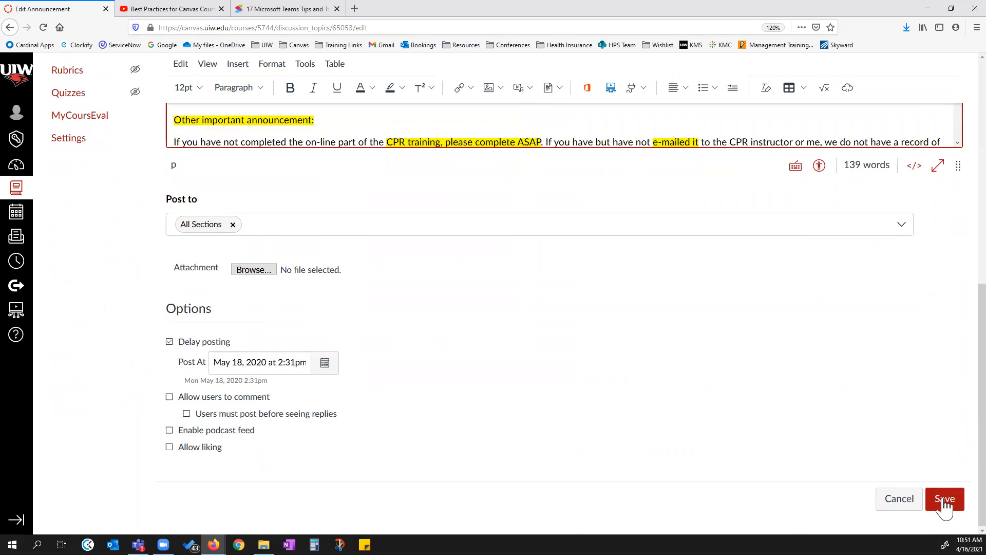
pyautogui.click(944, 498)
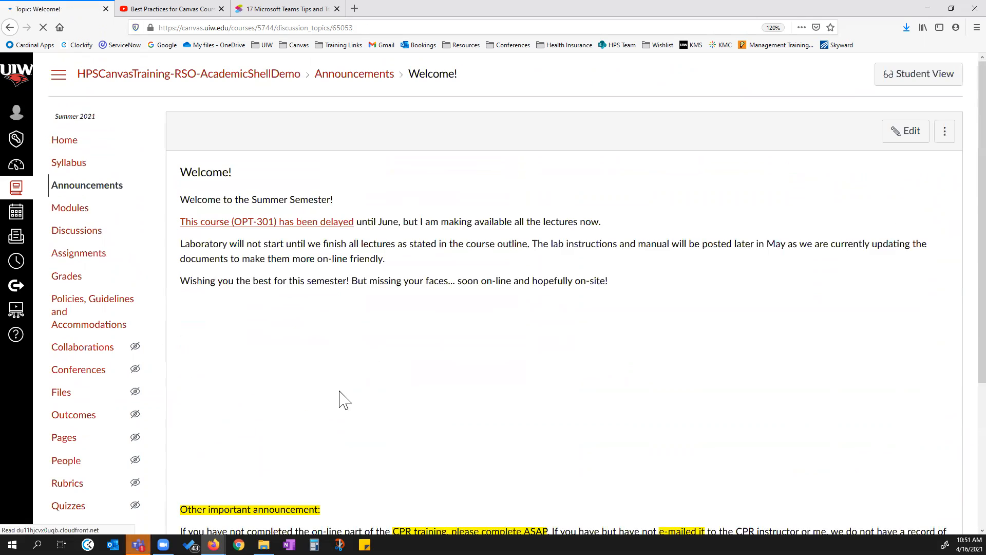
pyautogui.scroll(-2, 373, 236)
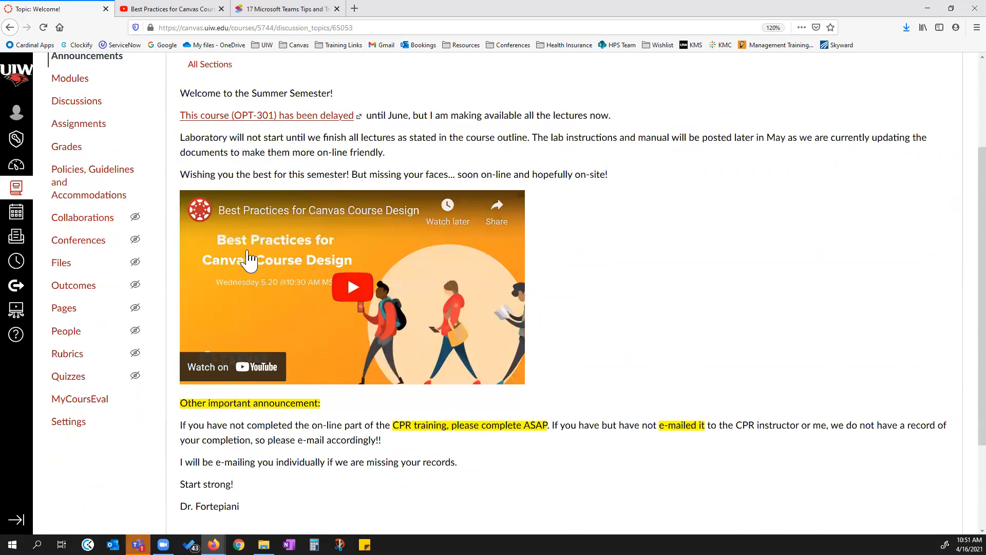
pyautogui.click(350, 311)
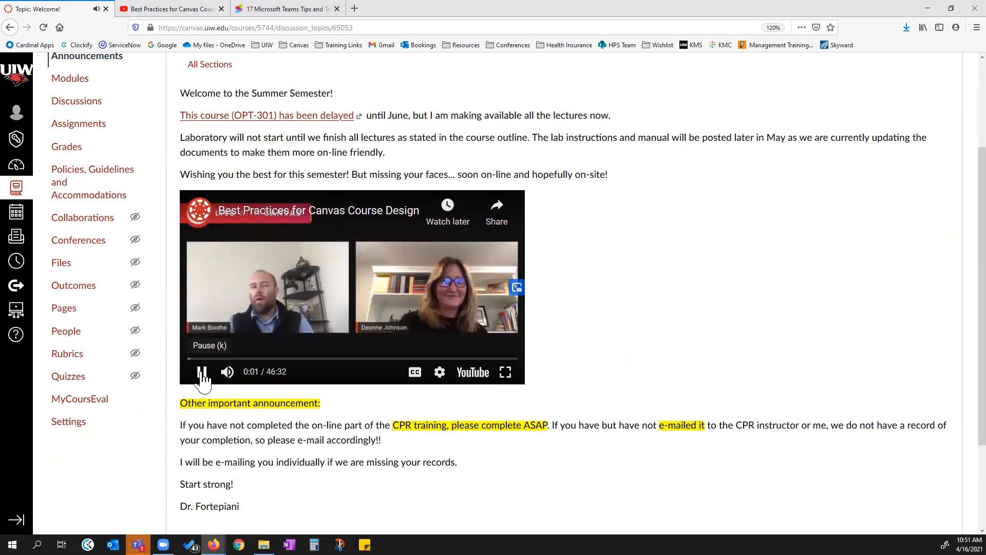
pyautogui.click(202, 373)
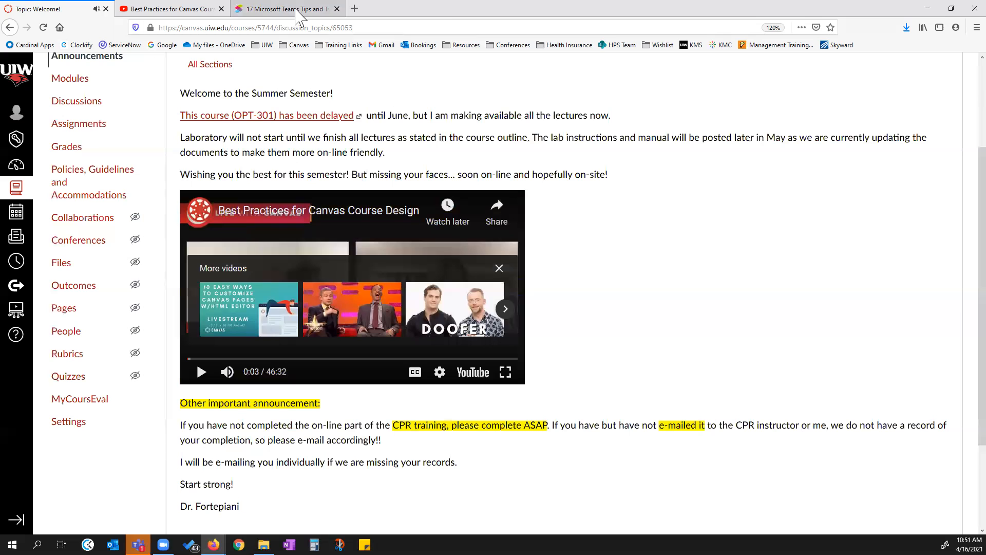
# - Switch to the new announcement form in the sandbox course and examine its message body, Post to, Attachment and Options settings
pyautogui.click(952, 8)
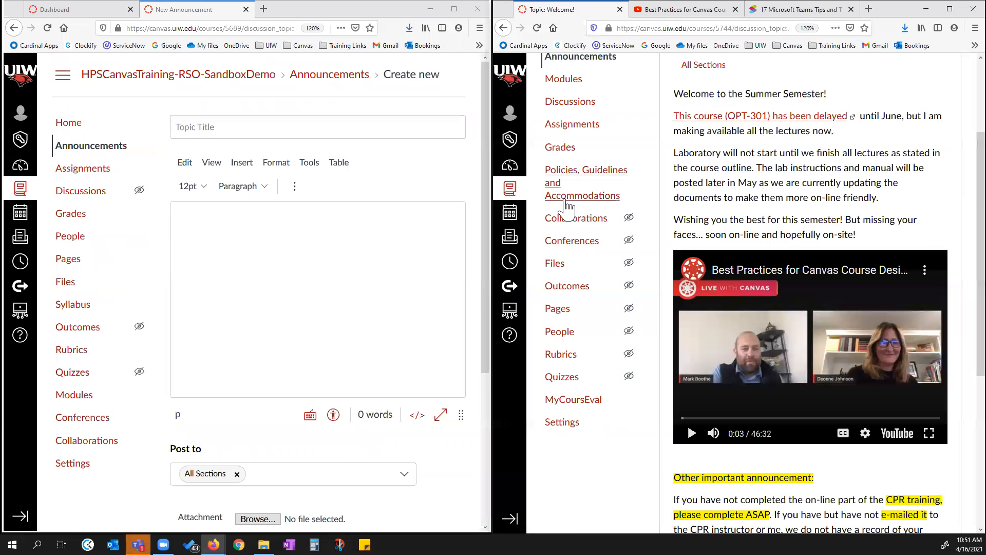
pyautogui.click(247, 224)
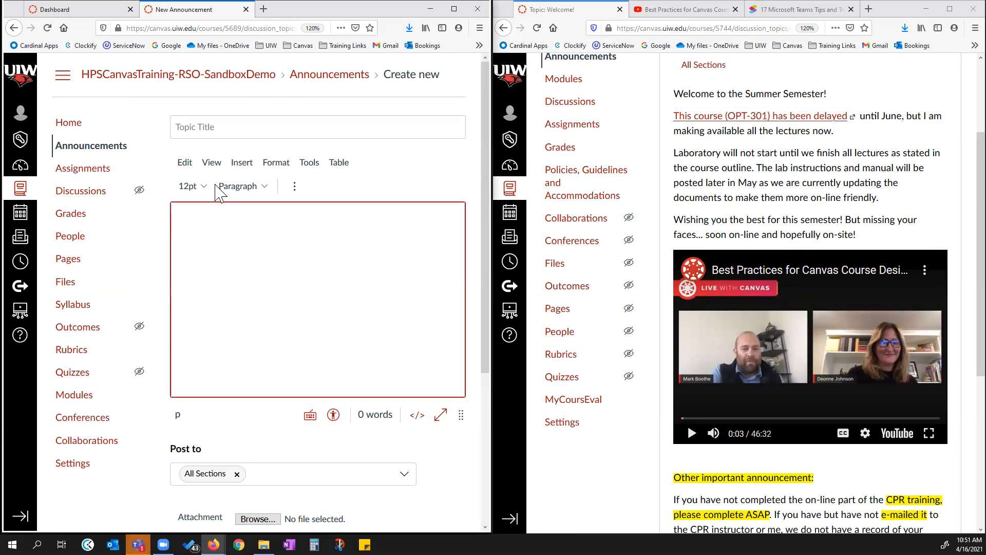
pyautogui.scroll(-4, 381, 333)
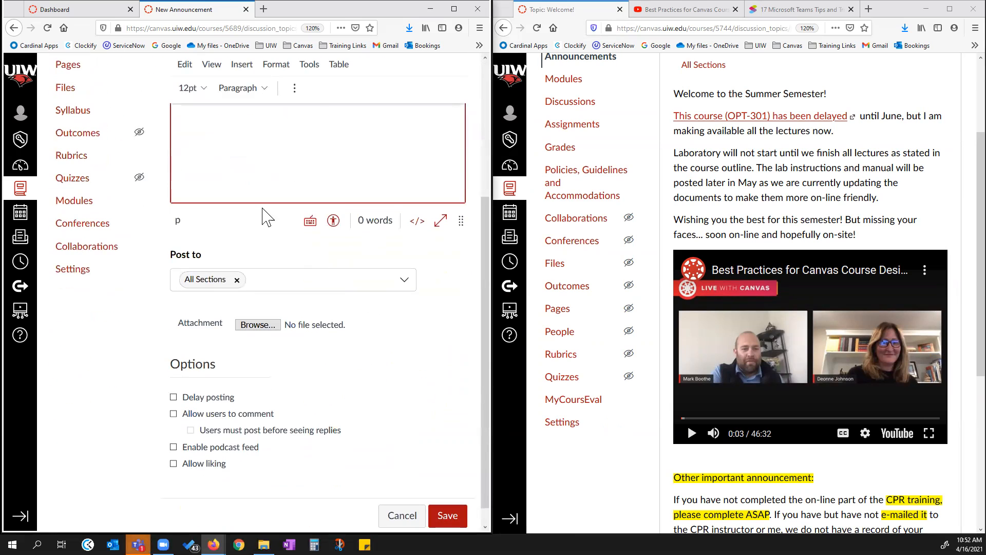
pyautogui.scroll(1, 302, 154)
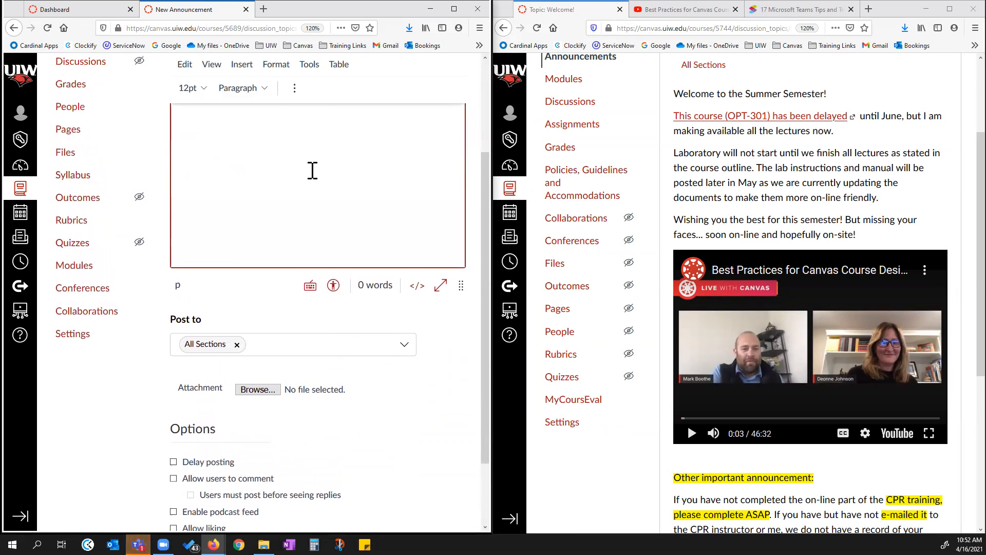
pyautogui.scroll(-2, 312, 171)
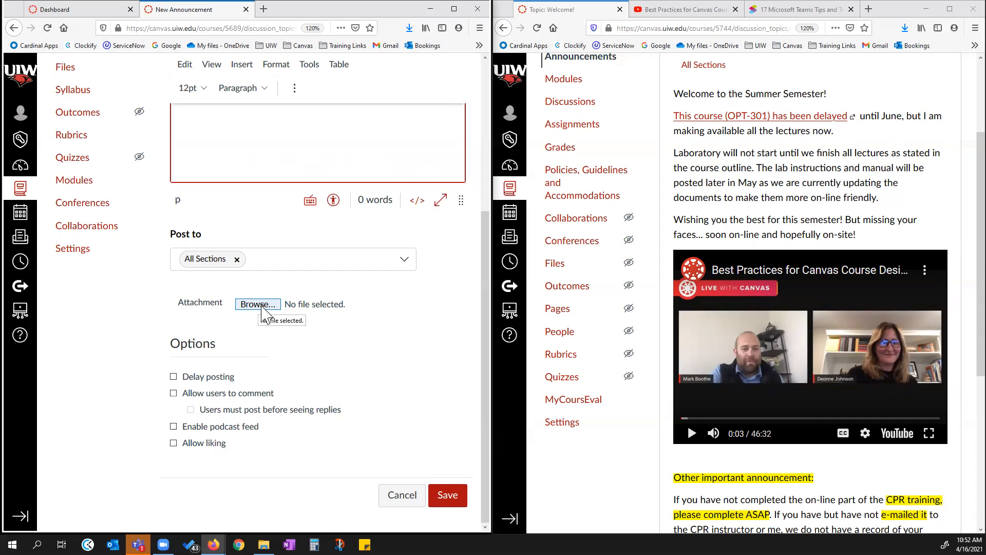
pyautogui.scroll(3, 277, 236)
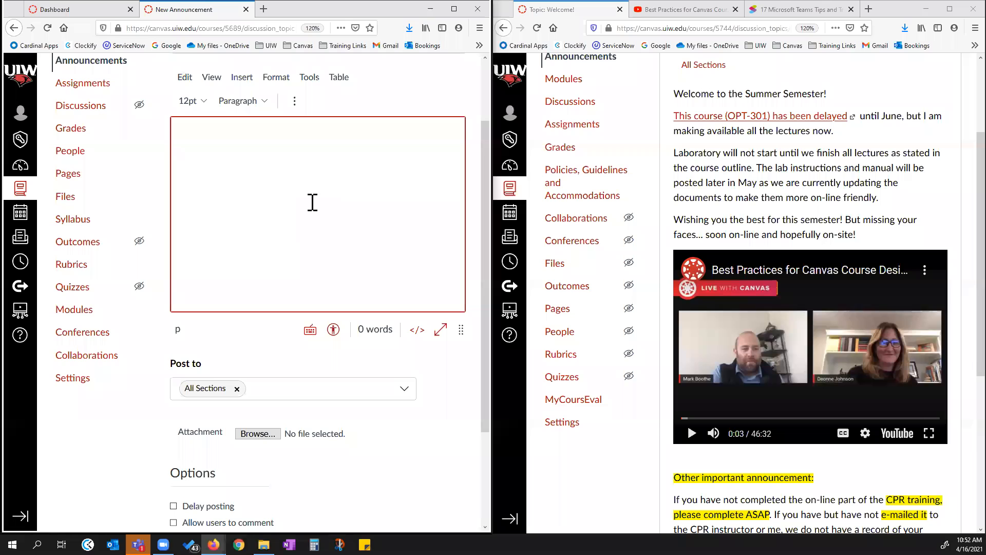
pyautogui.scroll(-3, 414, 430)
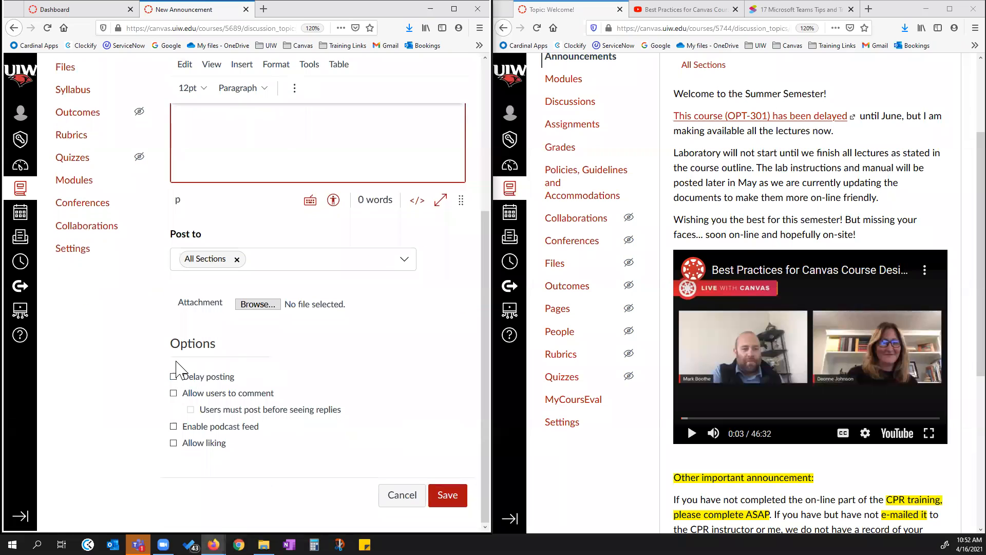
# - Enable delayed posting for the new announcement and set its post date to Apr 16, 2021
pyautogui.click(174, 377)
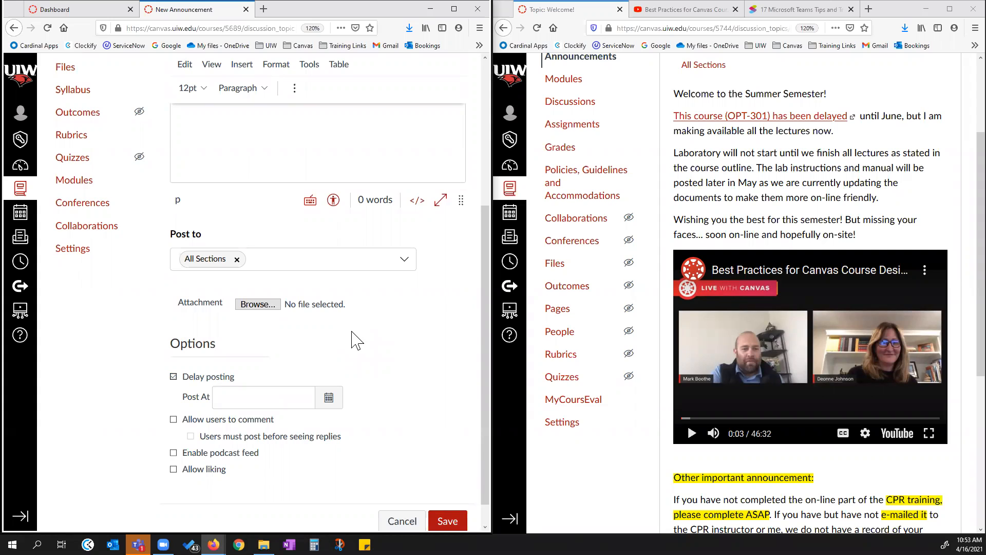
pyautogui.click(330, 399)
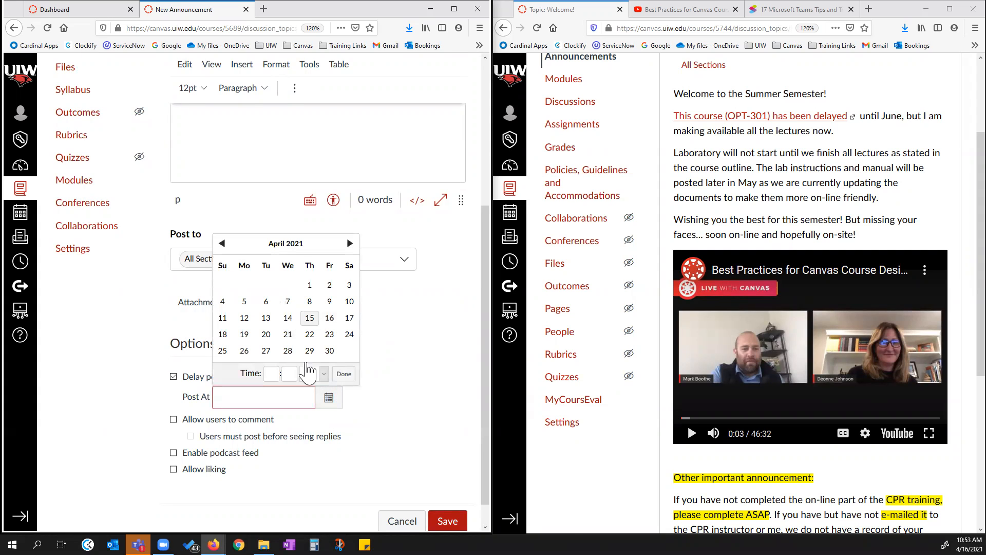
pyautogui.click(345, 375)
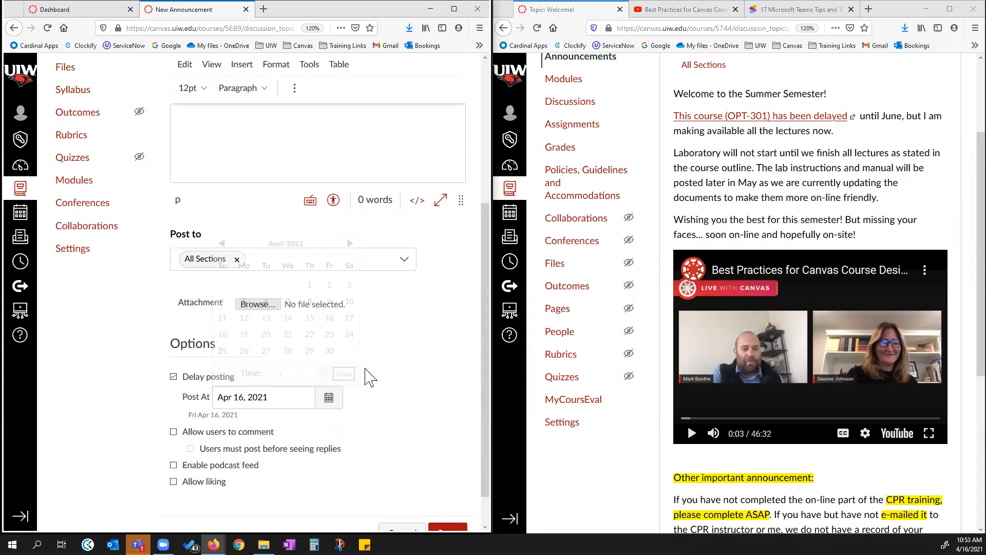
# - Allow users to comment on the announcement, require them to post before seeing replies, and allow liking
pyautogui.click(174, 432)
pyautogui.click(174, 432)
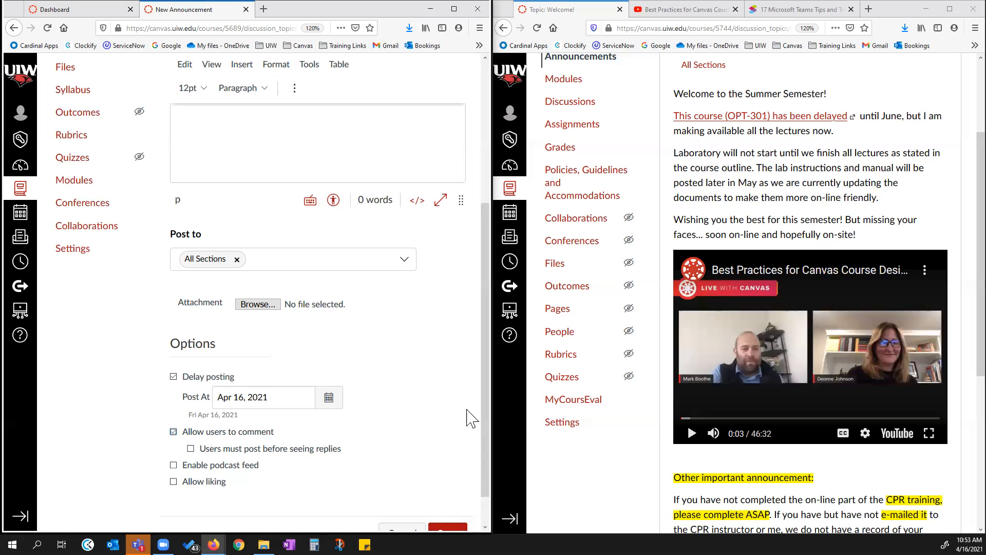
pyautogui.scroll(-1, 410, 353)
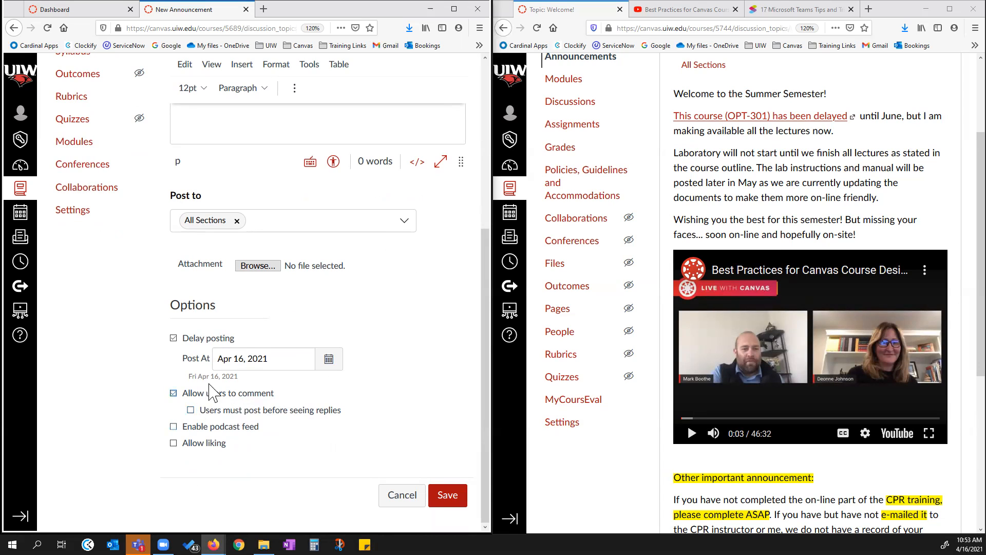
pyautogui.click(190, 410)
pyautogui.click(174, 443)
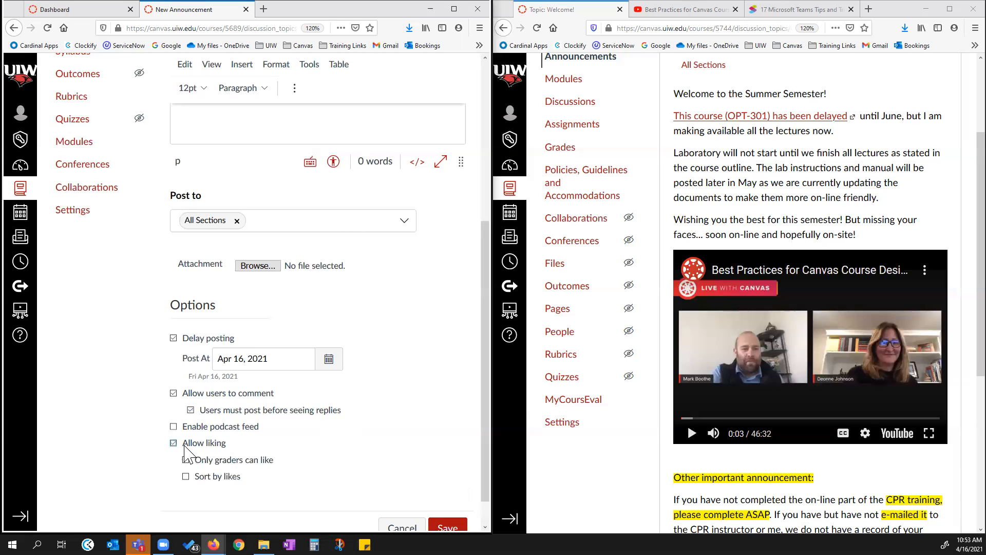
# - Try the podcast feed option, turn off liking and delayed posting, and discard the new announcement without saving
pyautogui.click(174, 427)
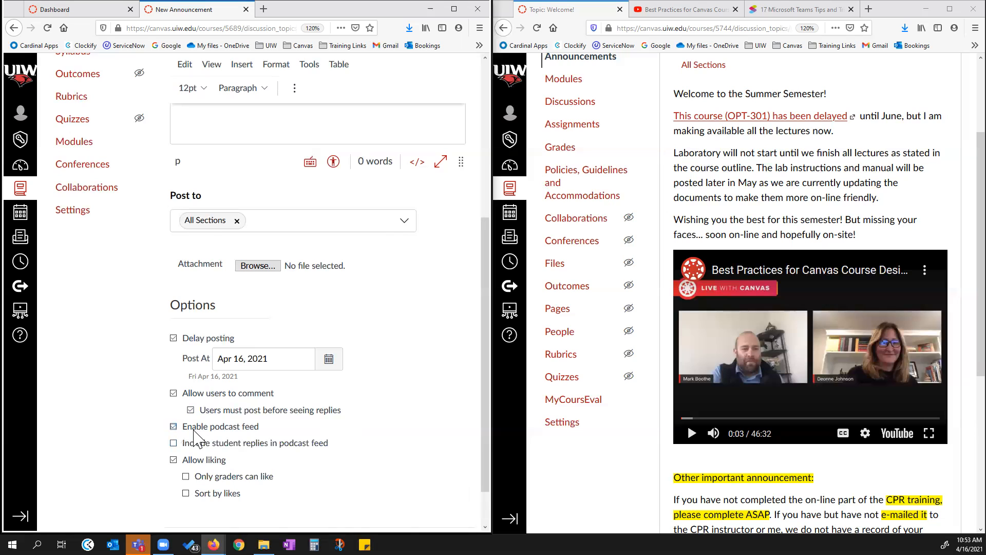
pyautogui.click(174, 427)
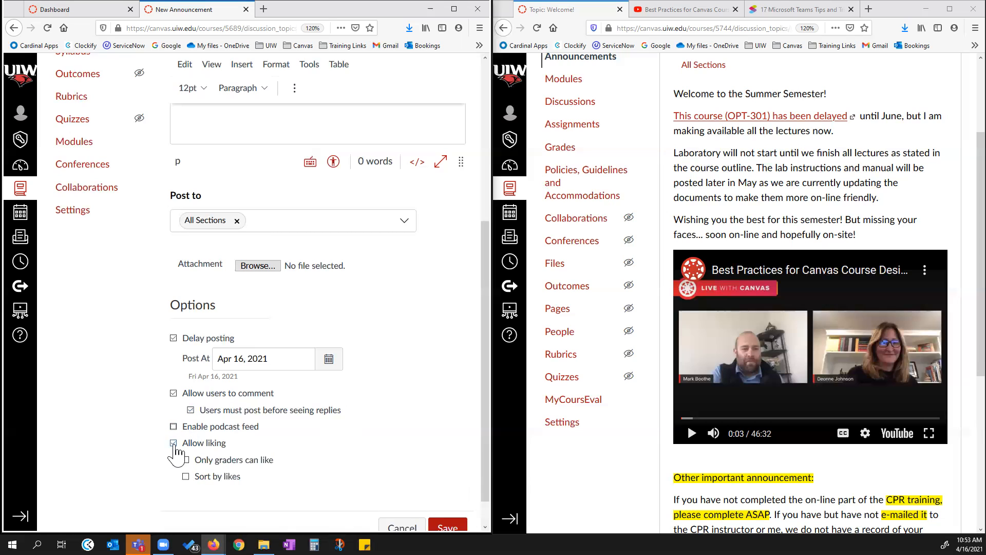
pyautogui.click(174, 443)
pyautogui.click(174, 338)
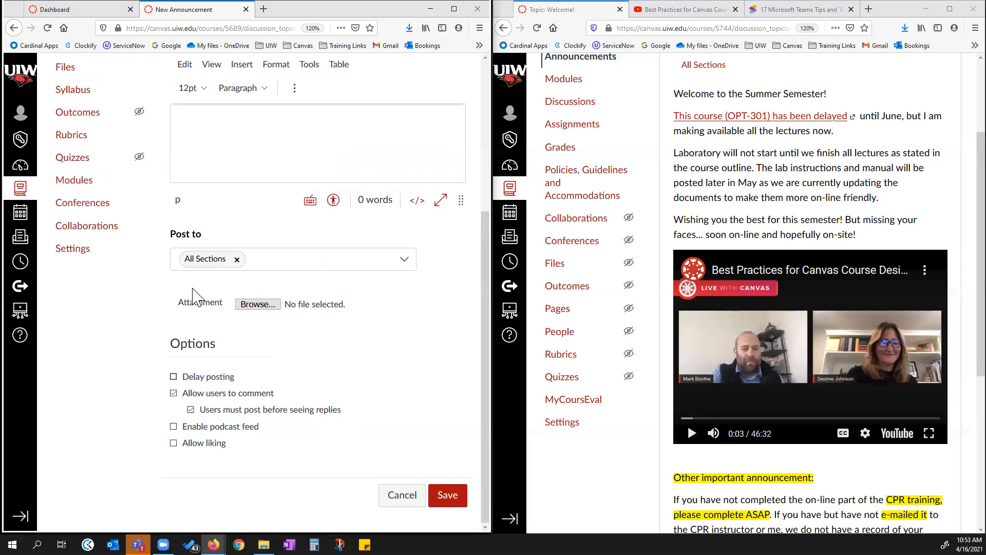
pyautogui.scroll(2, 393, 497)
pyautogui.scroll(-2, 398, 505)
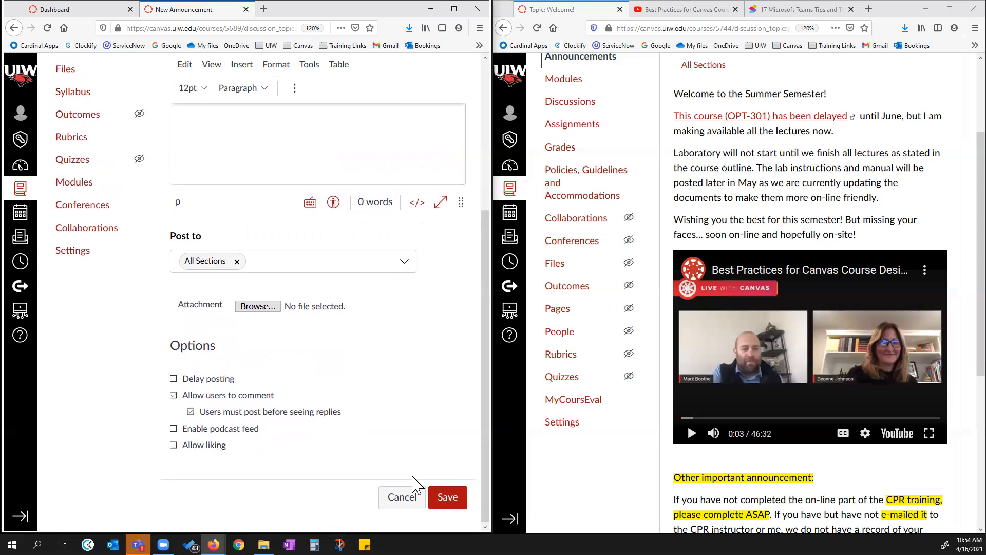
pyautogui.click(402, 496)
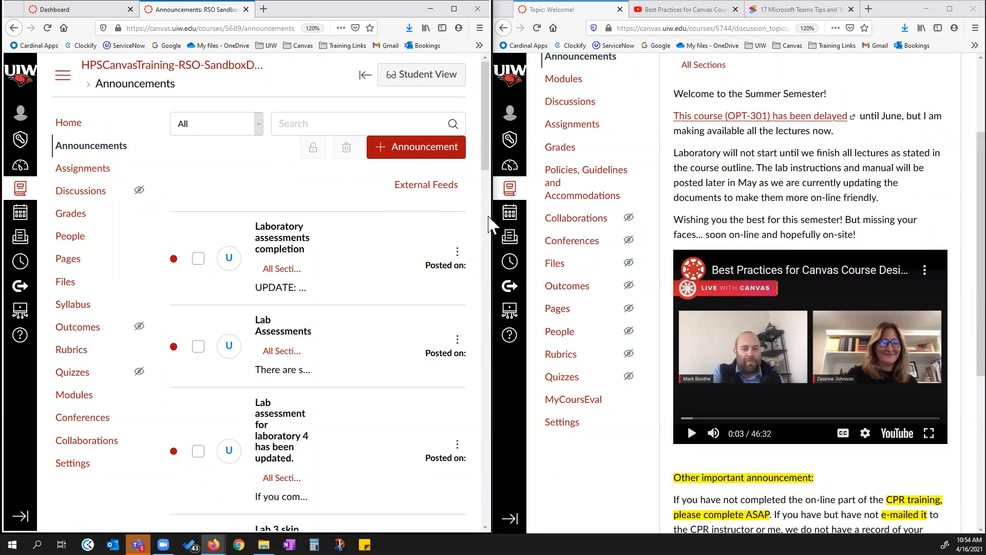
# - Select the Laboratory assessments completion announcement in the sandbox course, and return to the announcements list in the academic shell course
pyautogui.click(198, 259)
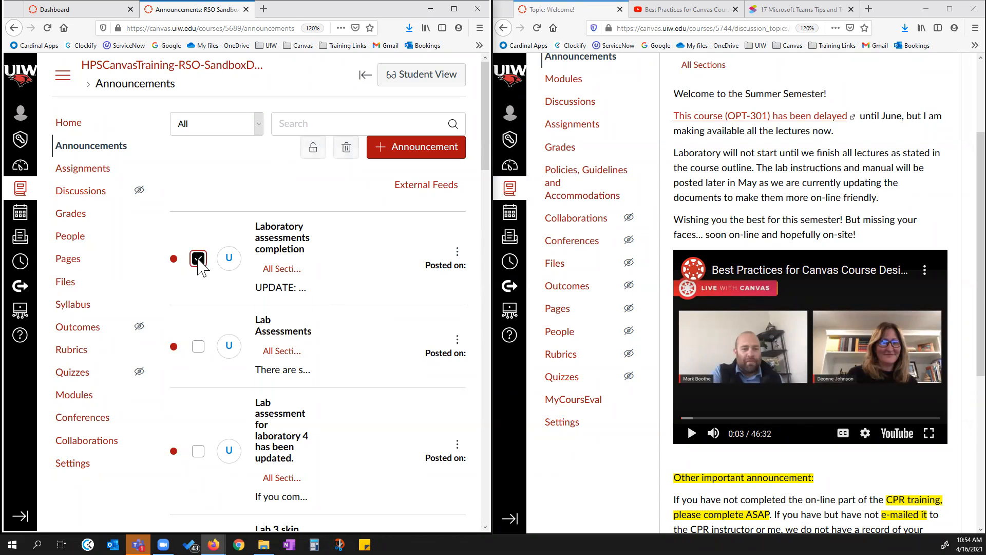
pyautogui.scroll(2, 593, 119)
pyautogui.click(594, 120)
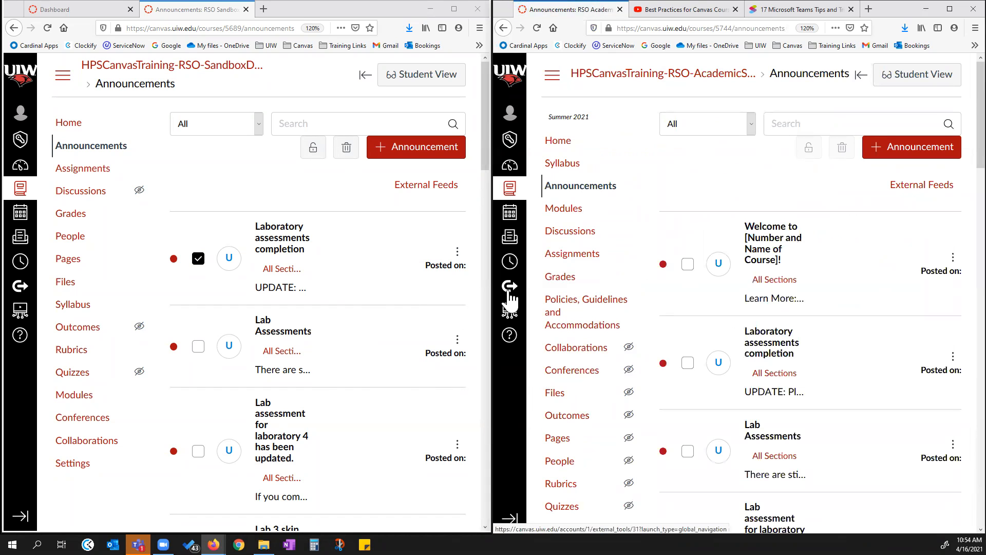
pyautogui.scroll(-1, 798, 275)
pyautogui.scroll(1, 868, 296)
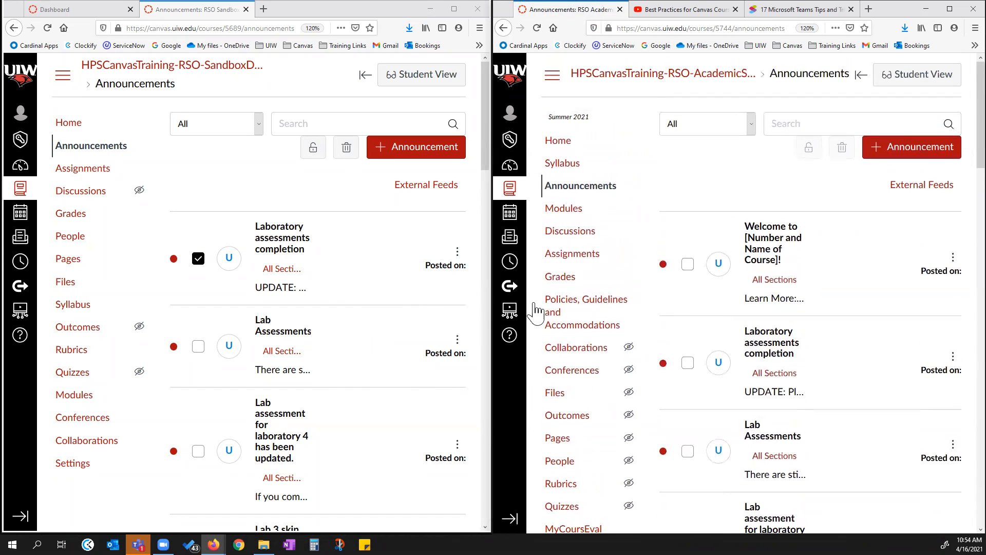
# - Examine the selection and action options of the Laboratory assessments completion and Lab Assessments announcements in the sandbox course, leaving neither selected
pyautogui.click(198, 259)
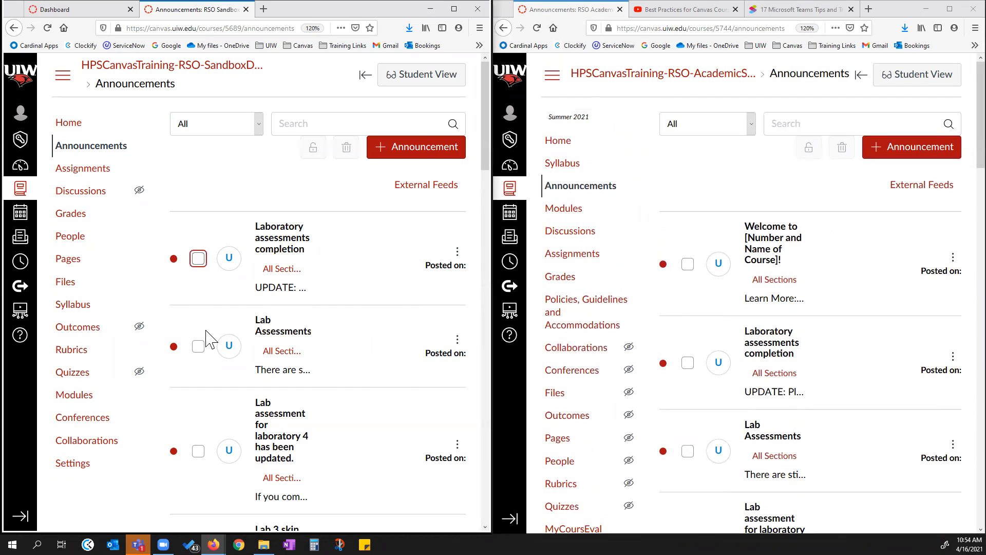
pyautogui.click(198, 346)
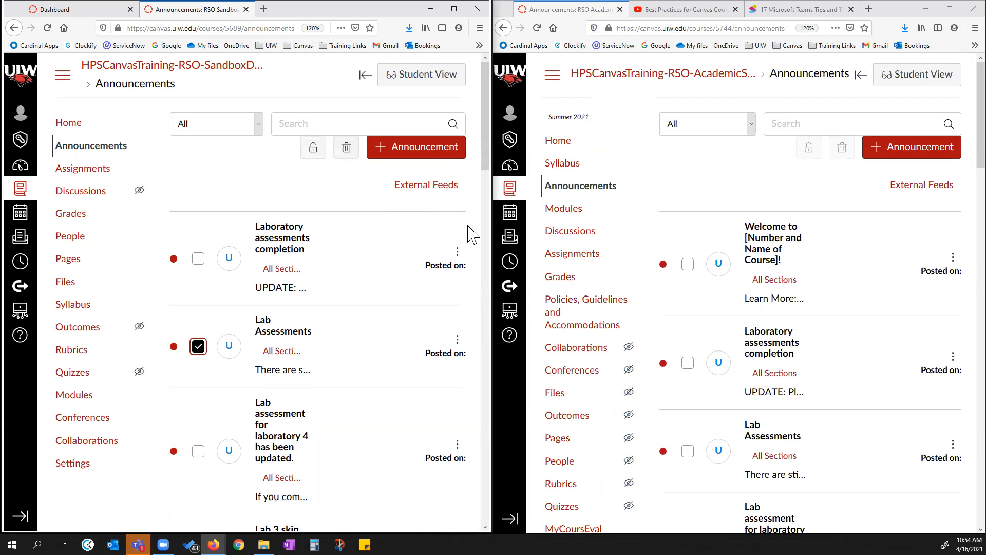
pyautogui.click(457, 339)
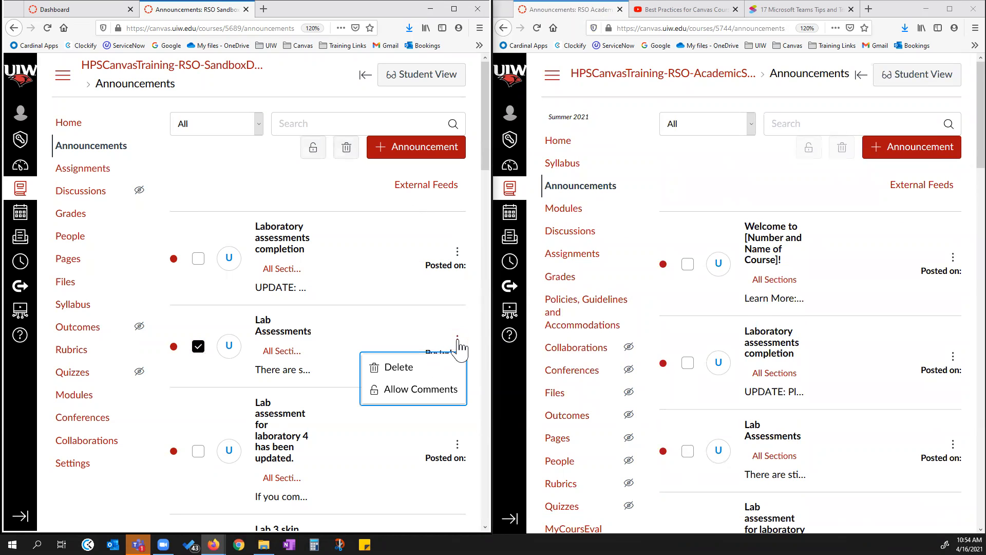
pyautogui.click(457, 251)
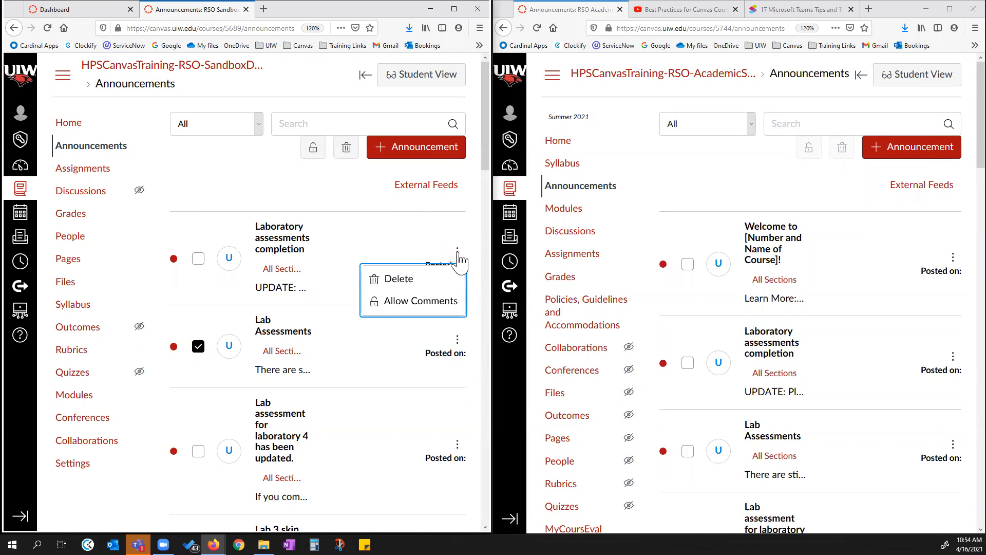
pyautogui.click(199, 347)
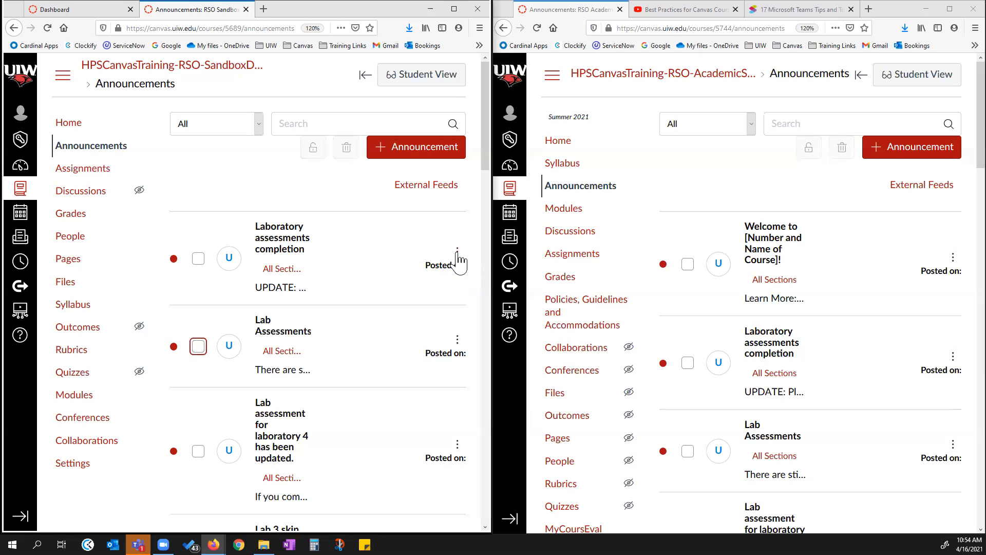
pyautogui.click(457, 253)
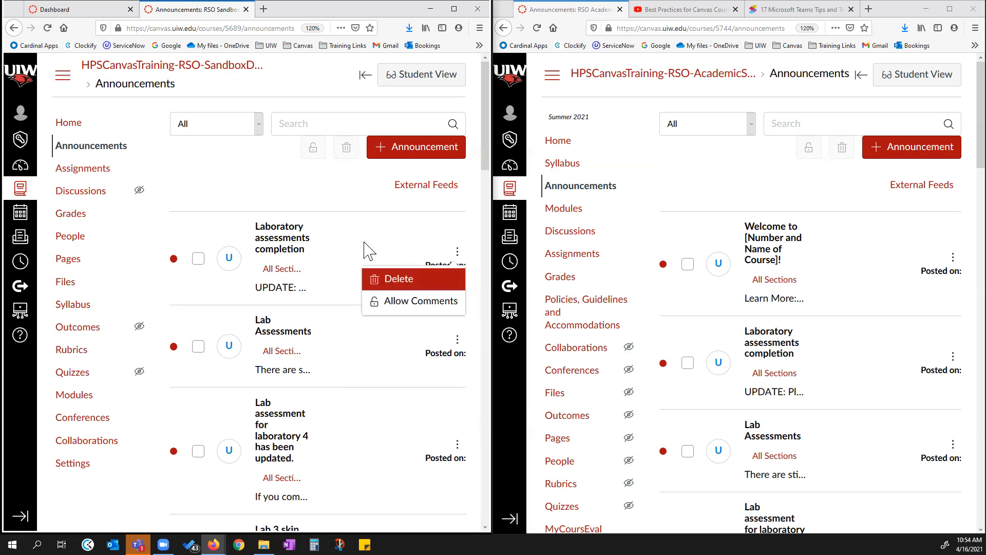
pyautogui.click(243, 201)
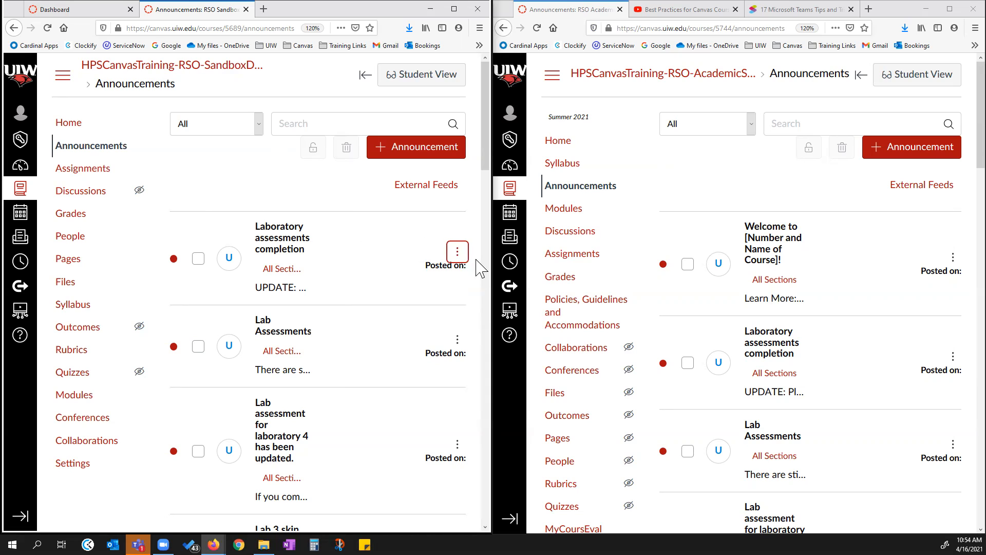
pyautogui.click(458, 252)
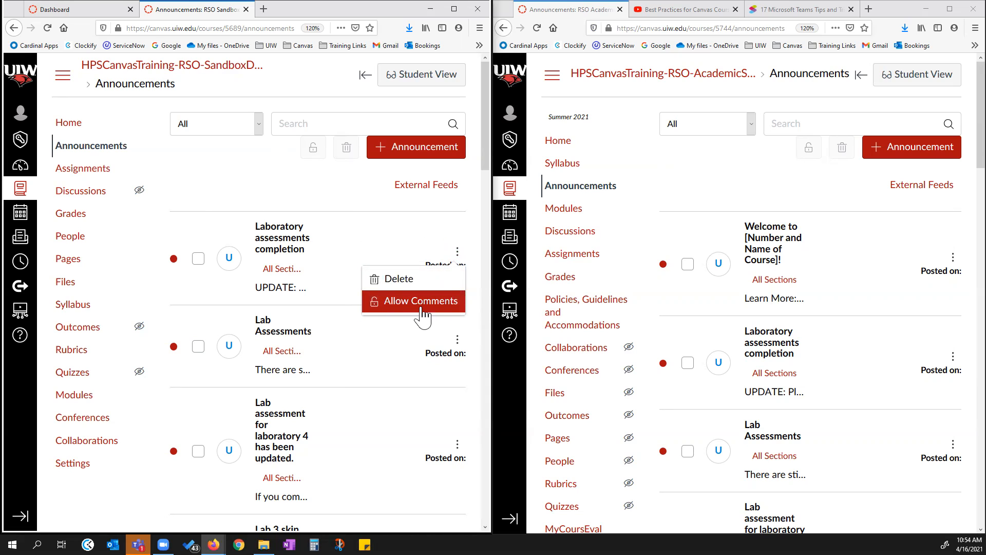
pyautogui.click(309, 188)
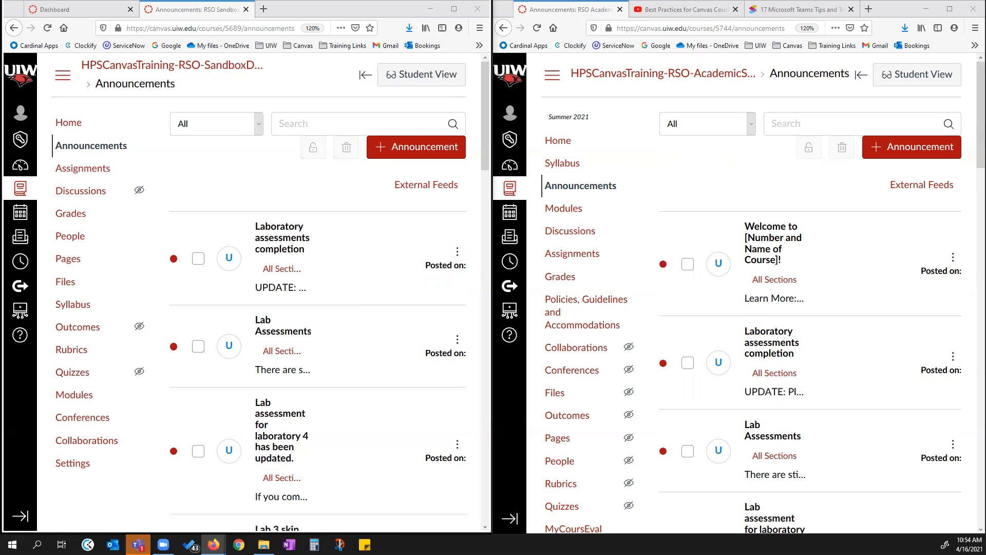
# - Open Discussions in both the sandbox and academic shell courses, and maximize the academic shell window
pyautogui.click(86, 192)
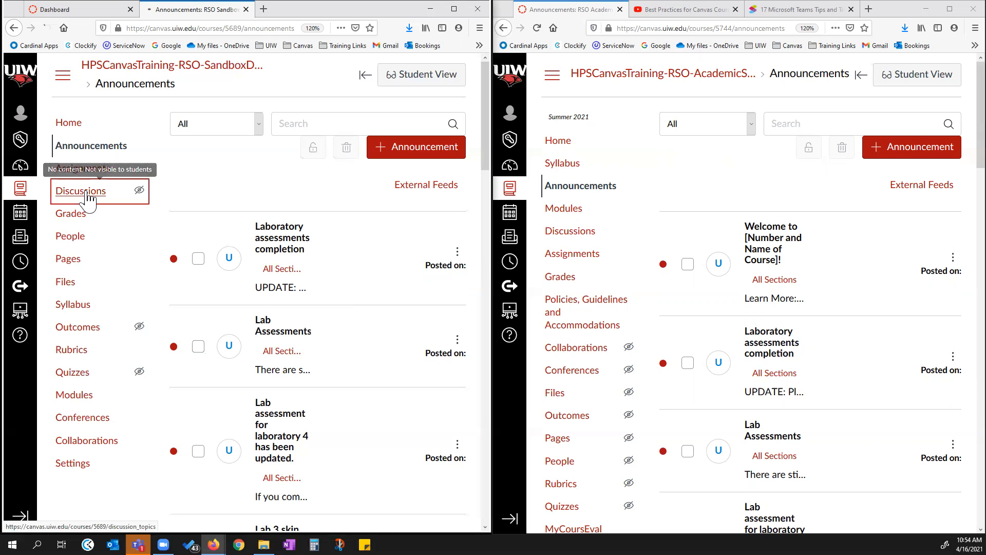
pyautogui.click(565, 233)
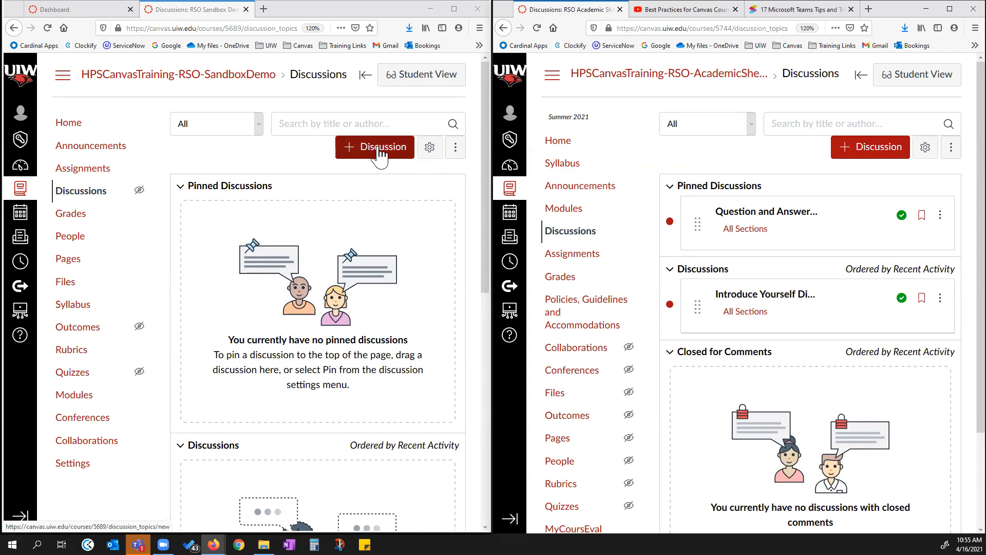
pyautogui.click(950, 8)
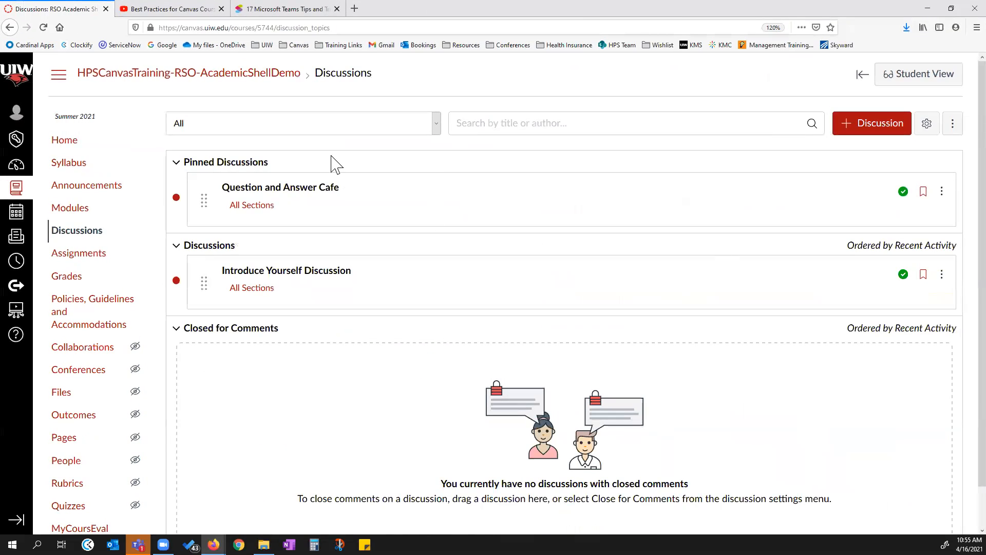
# - Start a new discussion topic in the academic shell course and title it "Example Discussion"
pyautogui.click(869, 130)
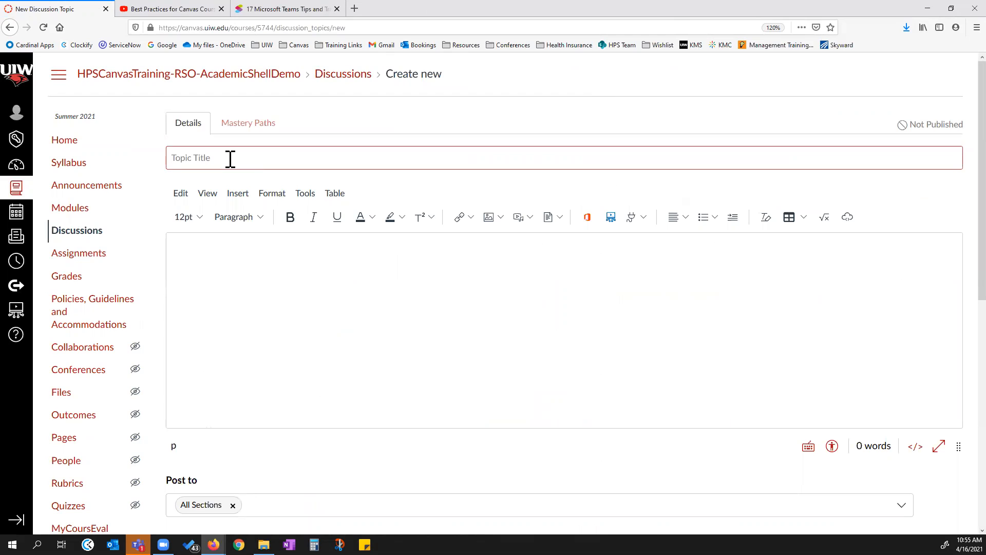
pyautogui.write('Example S')
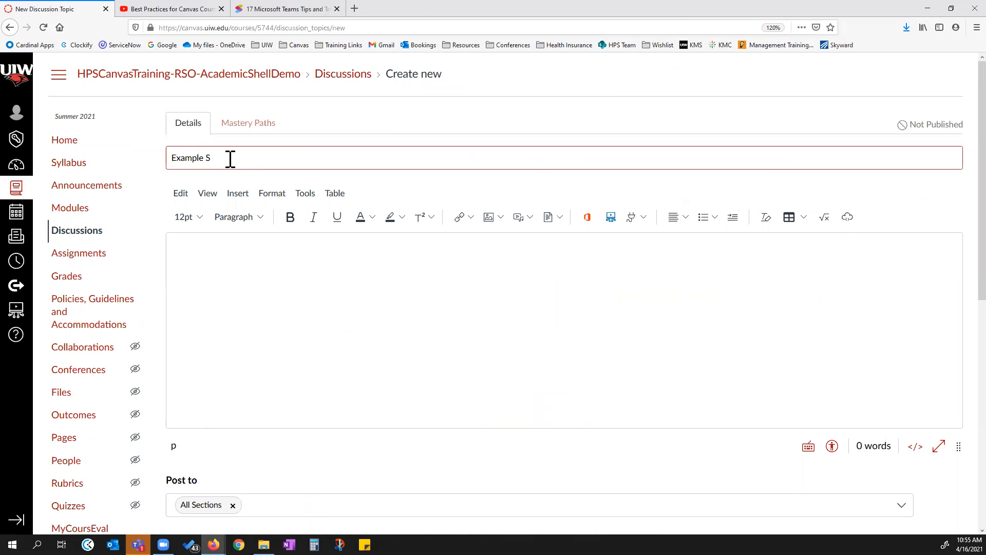
pyautogui.press('BackSpace')
pyautogui.write('Discussion')
# - Write "Instructions.." in the discussion body, followed by the lines "Watch video", "Post reflection" and "Reply to another student who moves you"
pyautogui.click(208, 283)
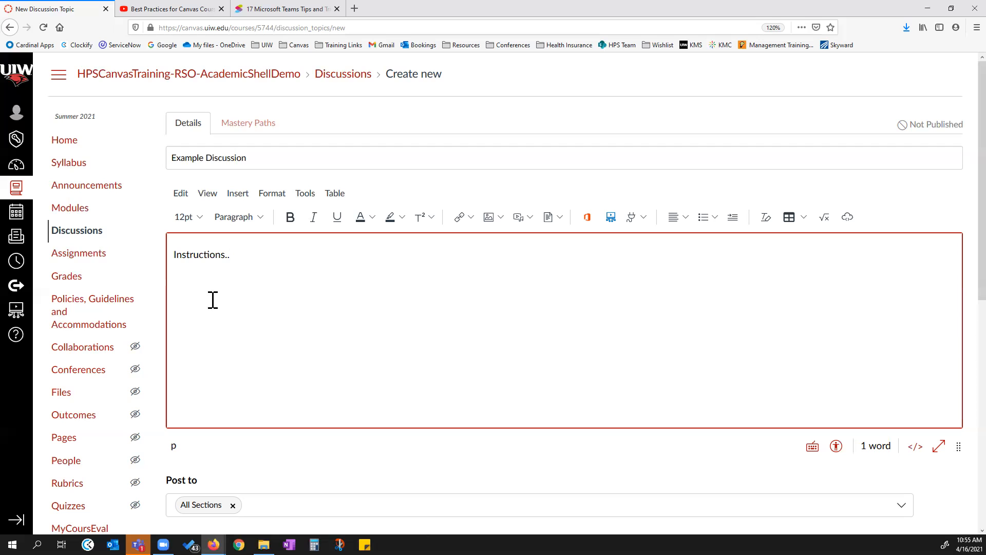
pyautogui.scroll(-3, 243, 296)
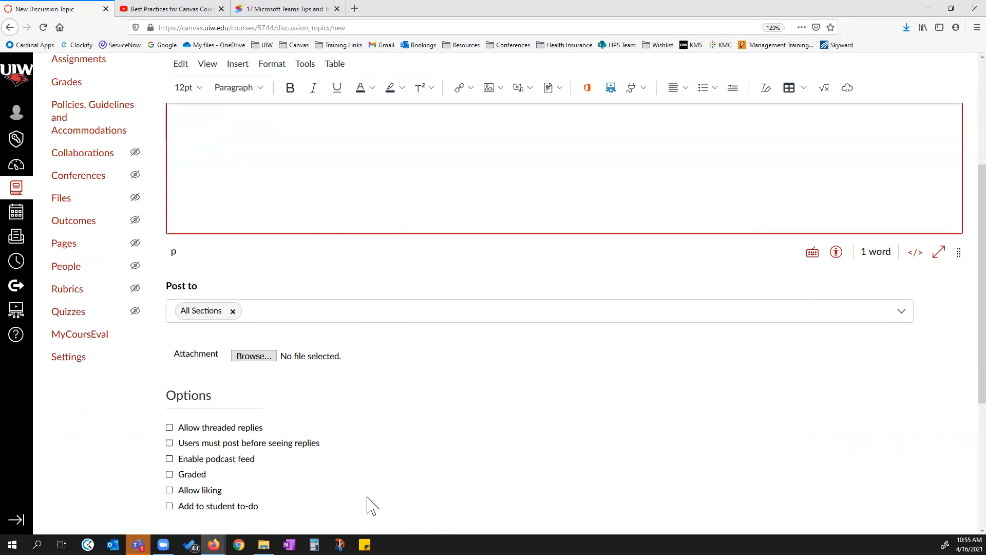
pyautogui.scroll(3, 268, 276)
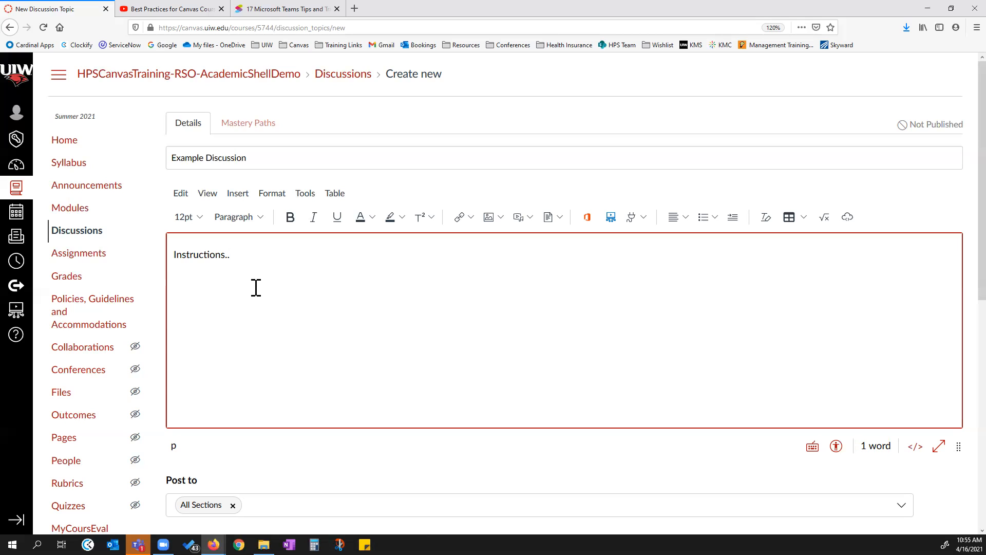
pyautogui.write('video')
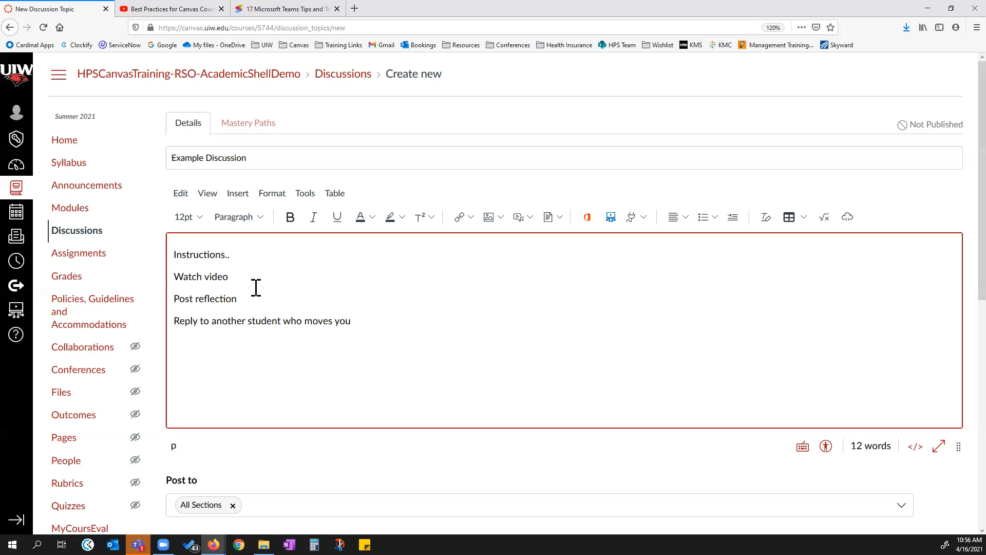
# - Format the three task lines below "Instructions.." as a numbered list
pyautogui.moveTo(184, 276); pyautogui.dragTo(198, 323)
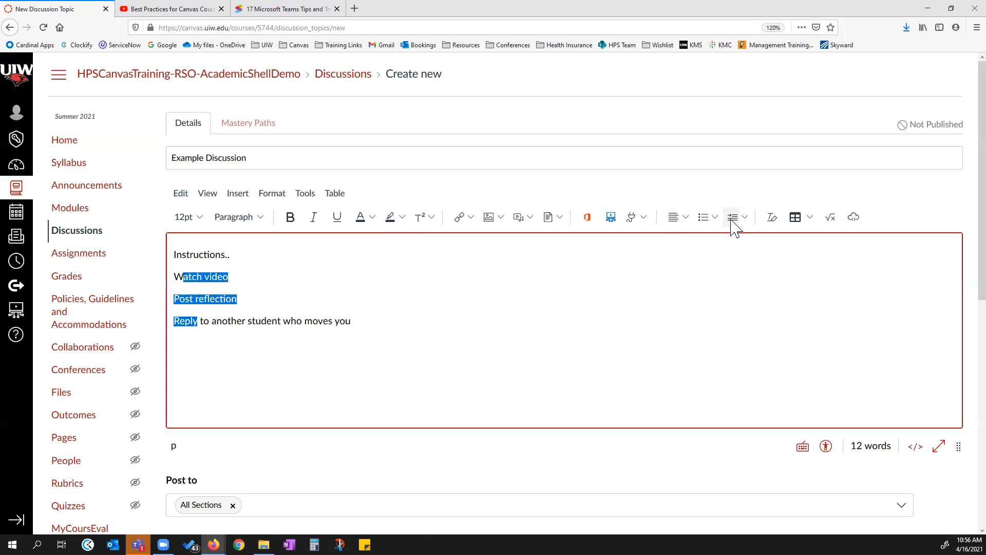
pyautogui.click(715, 217)
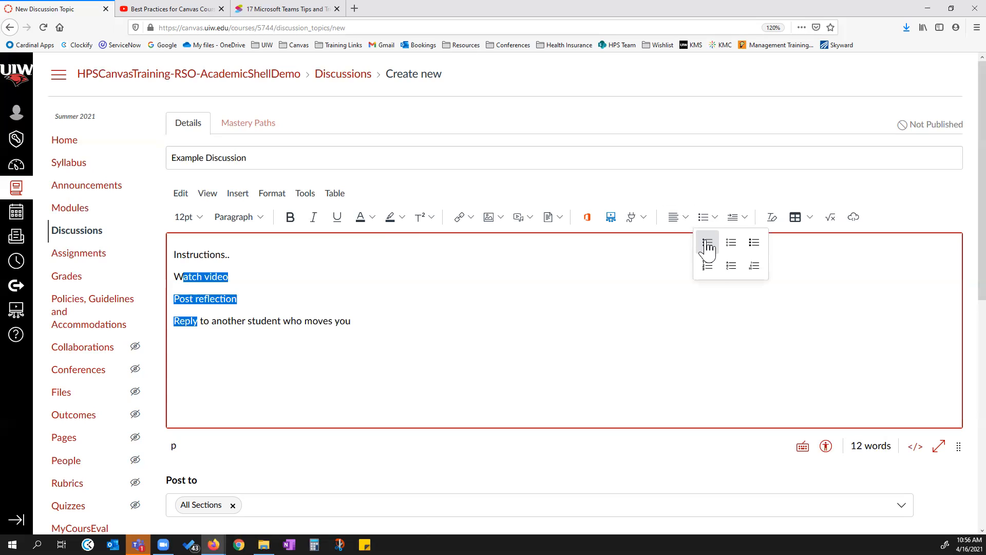
pyautogui.click(708, 266)
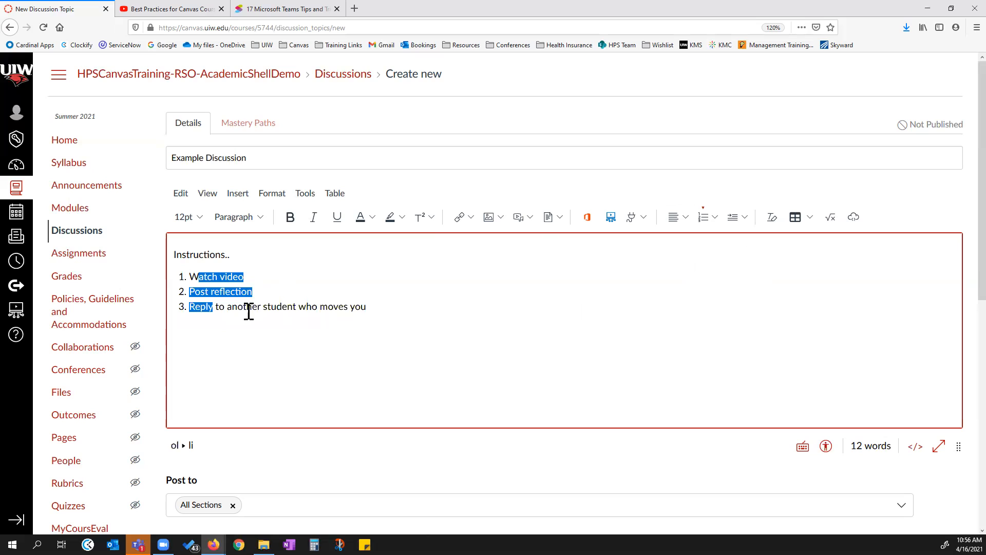
# - Make the "Instructions.." line bold and apply the Heading 2 style to it
pyautogui.moveTo(245, 255); pyautogui.dragTo(174, 257)
pyautogui.click(288, 218)
pyautogui.click(252, 218)
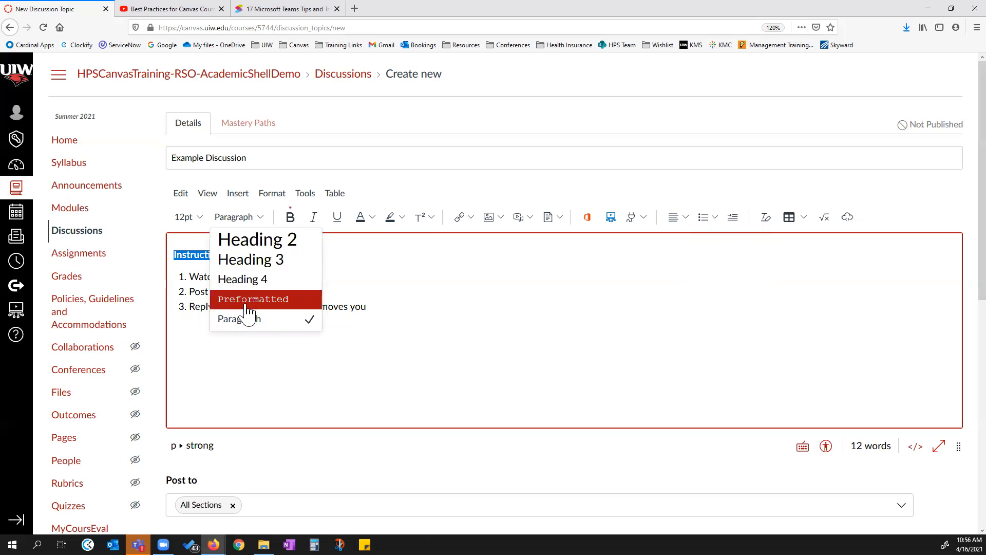
pyautogui.click(251, 245)
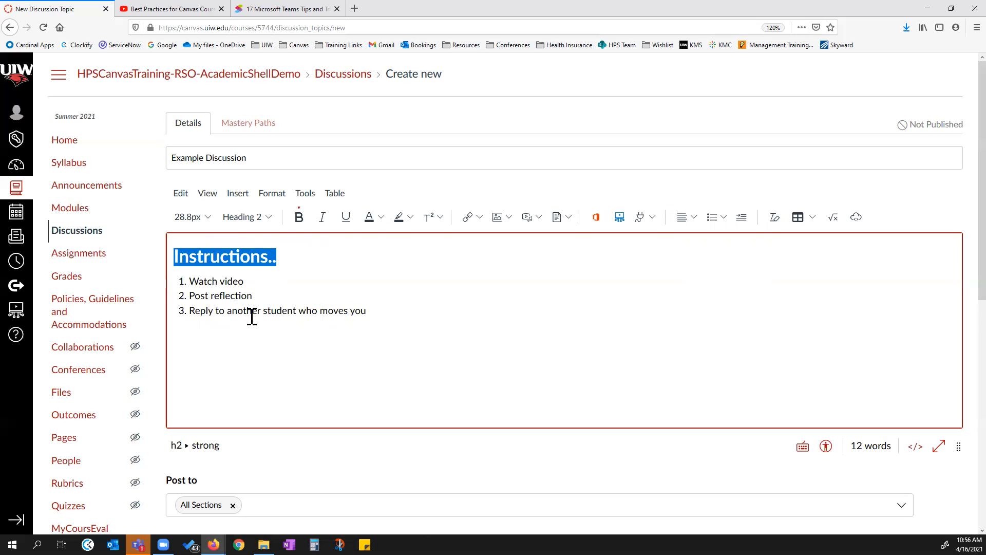
# - Check the discussion text for accessibility issues with the Accessibility Checker, and close the checker
pyautogui.click(826, 446)
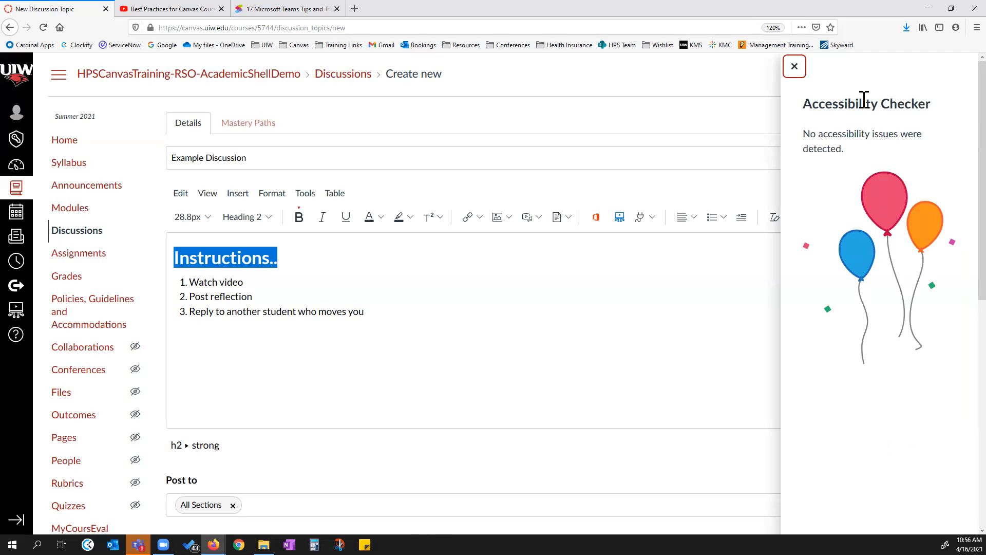
pyautogui.click(794, 67)
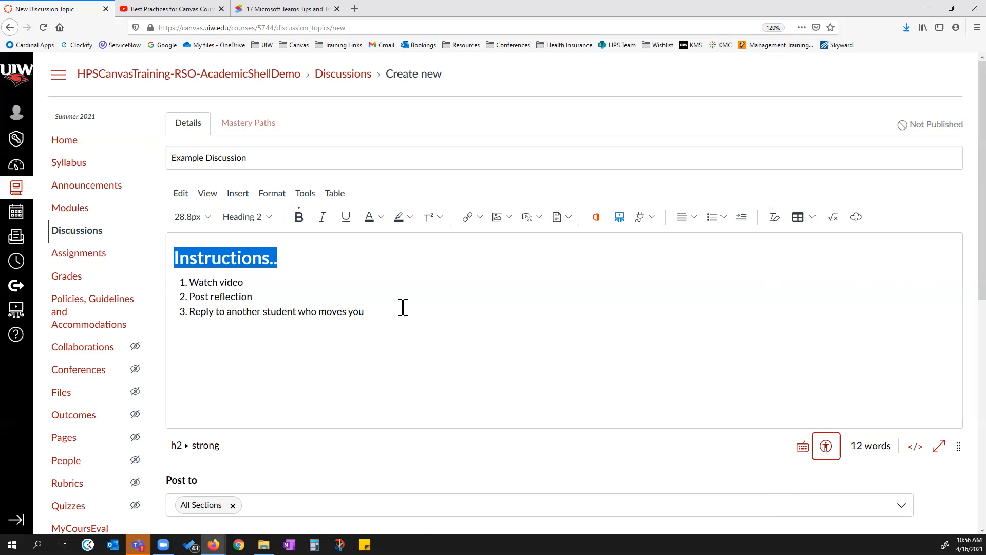
pyautogui.click(826, 451)
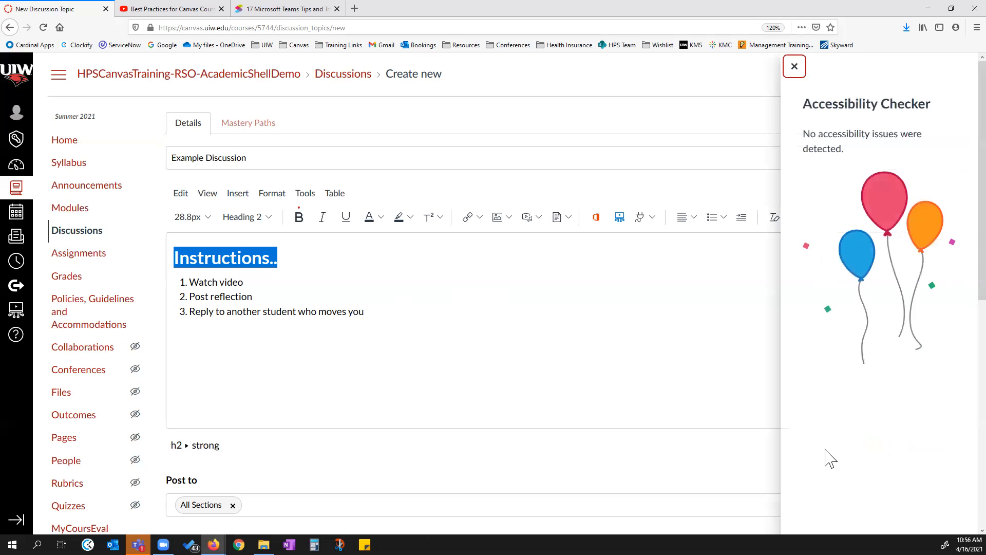
pyautogui.click(801, 66)
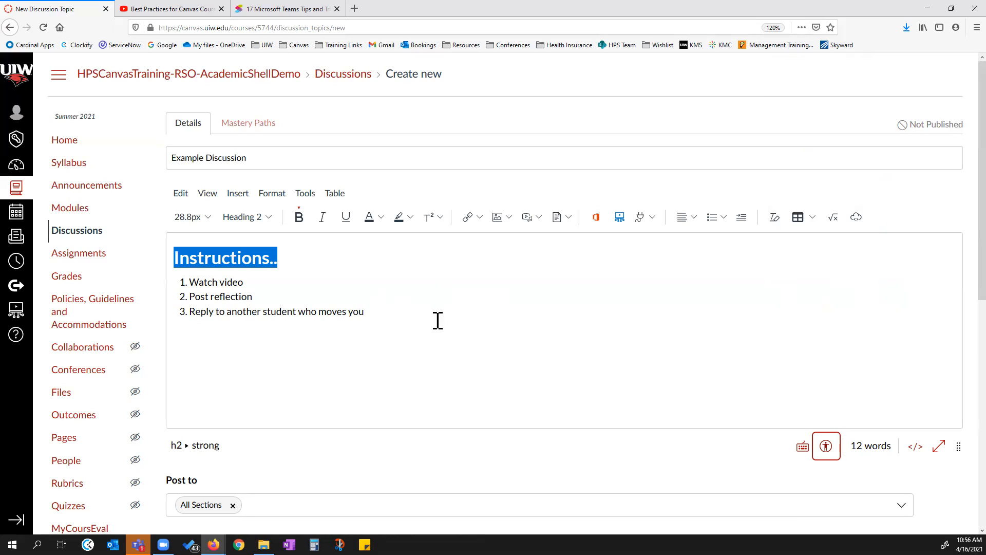
# - Insert the "need help" speech-bubble image from the course images on a new line below the numbered list
pyautogui.click(393, 302)
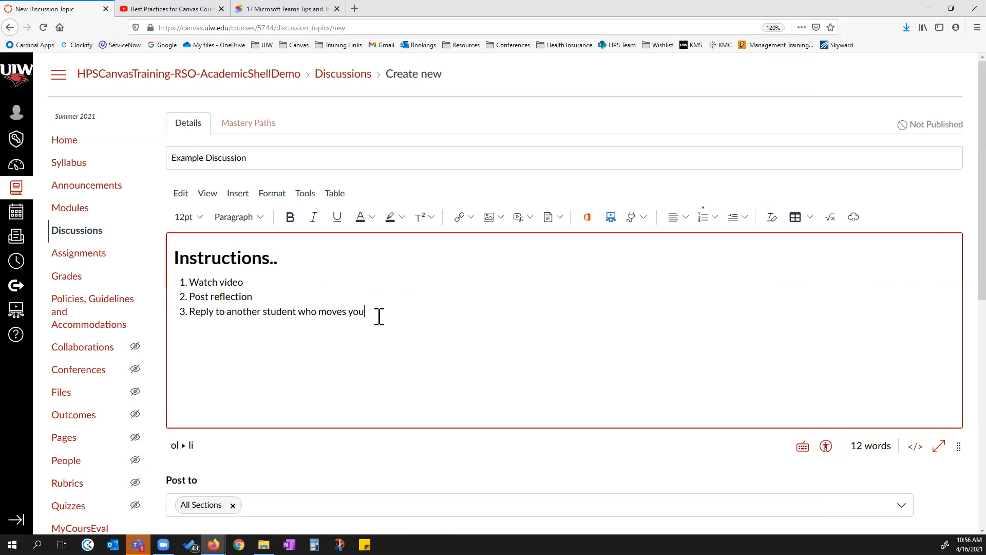
pyautogui.press('Return')
pyautogui.press('Return')
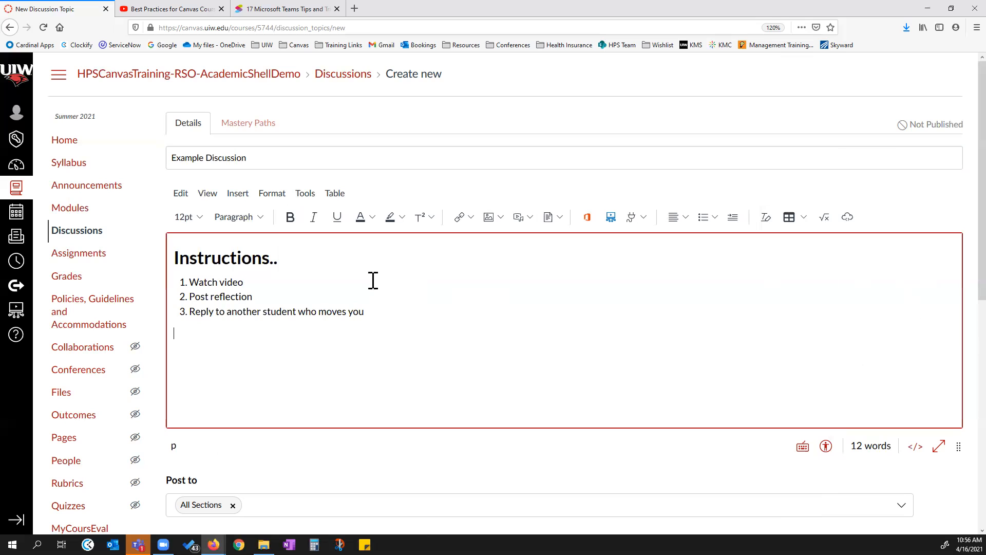
pyautogui.click(237, 193)
pyautogui.moveTo(259, 238)
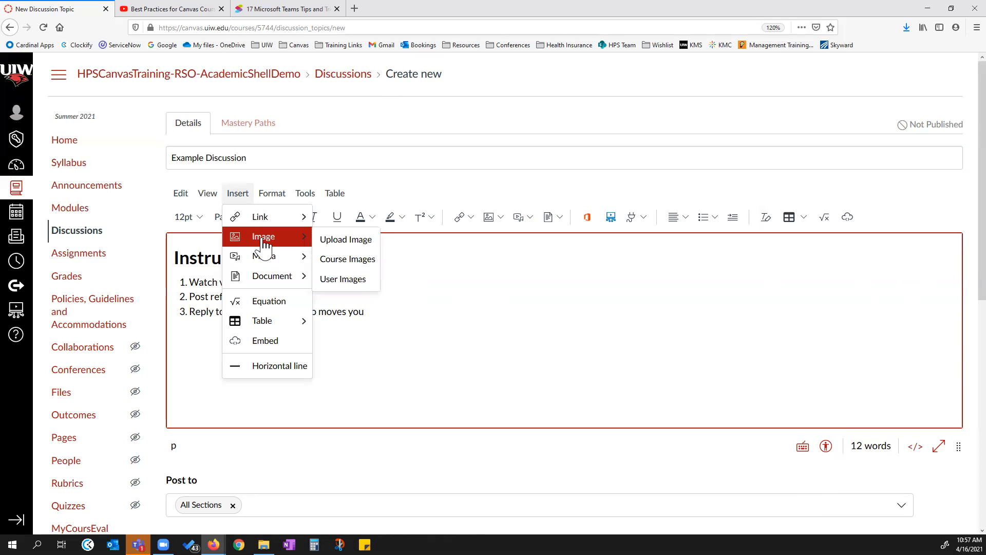
pyautogui.click(341, 260)
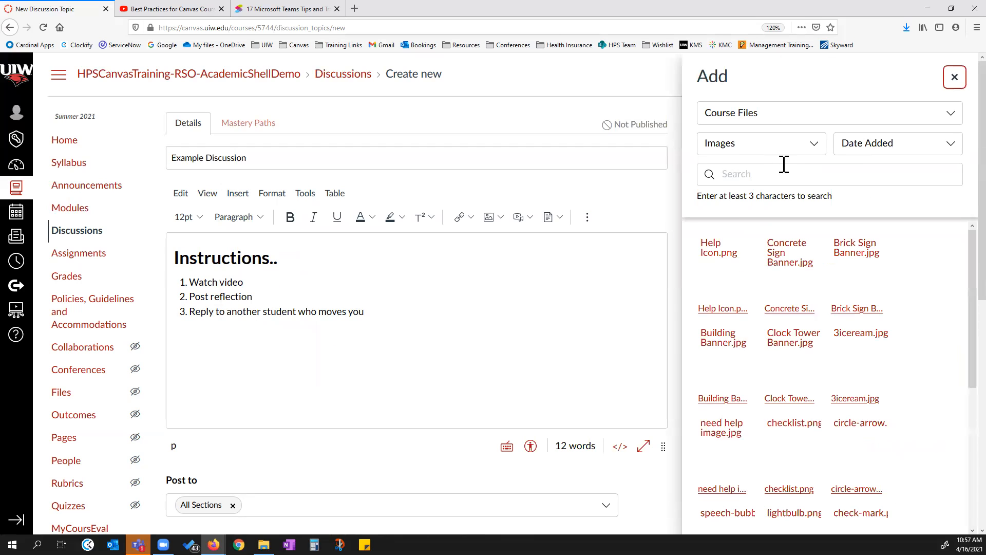
pyautogui.scroll(-3, 797, 313)
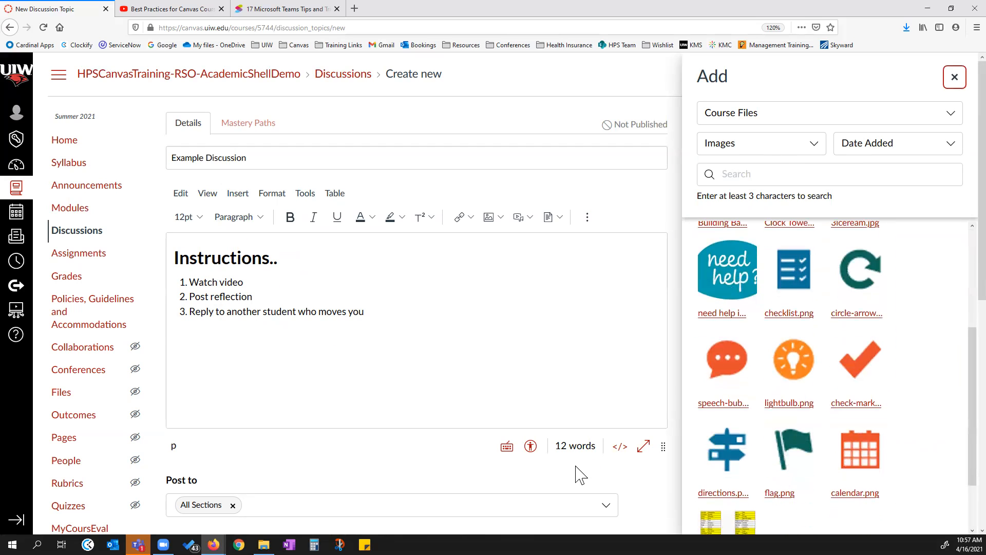
pyautogui.scroll(3, 740, 457)
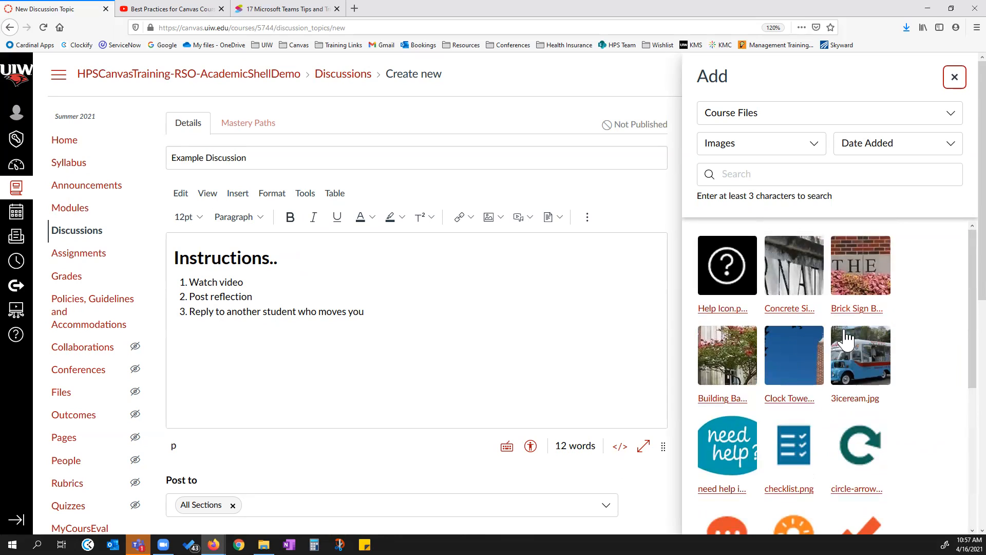
pyautogui.scroll(-1, 853, 329)
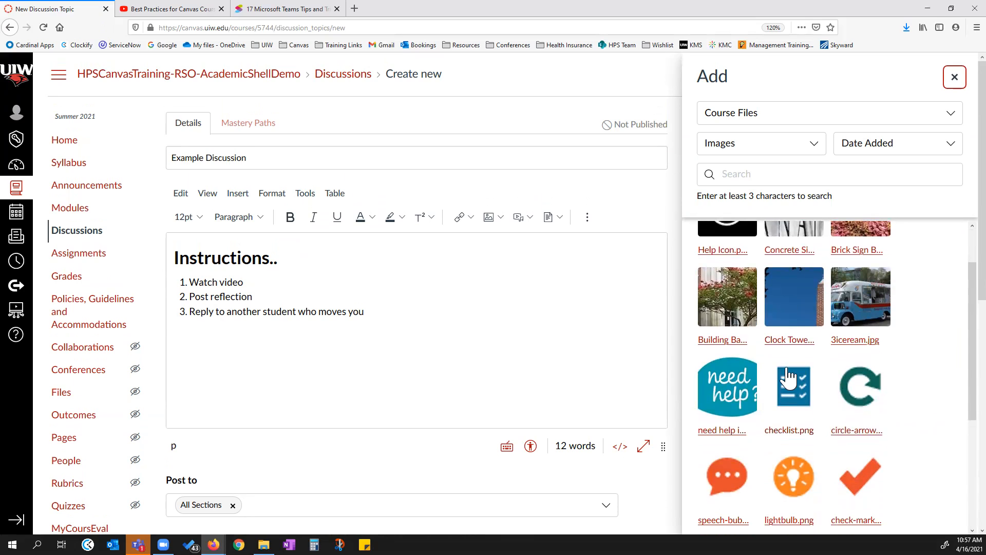
pyautogui.click(729, 396)
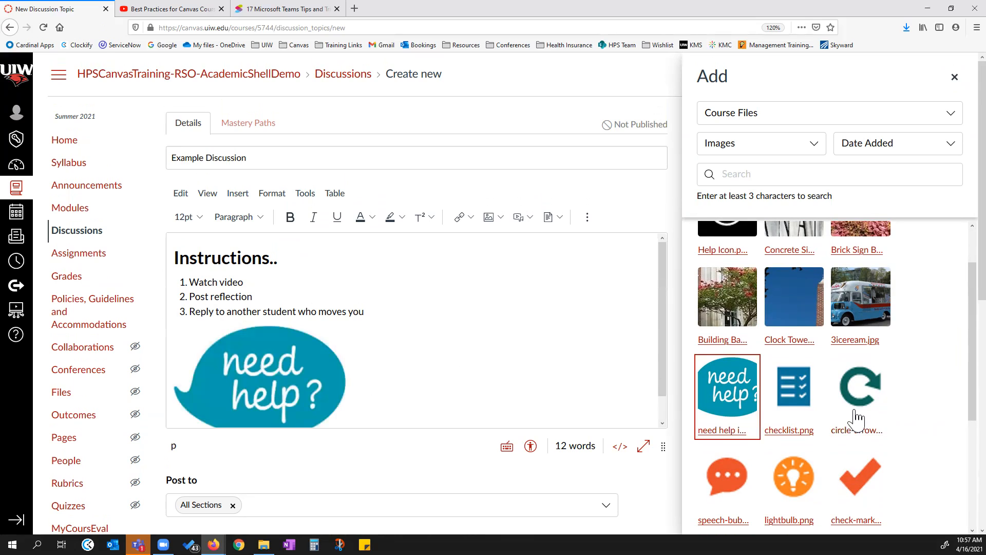
# - Insert the course image checklist.png beside the "need help" image and close the course image picker
pyautogui.scroll(-1, 857, 419)
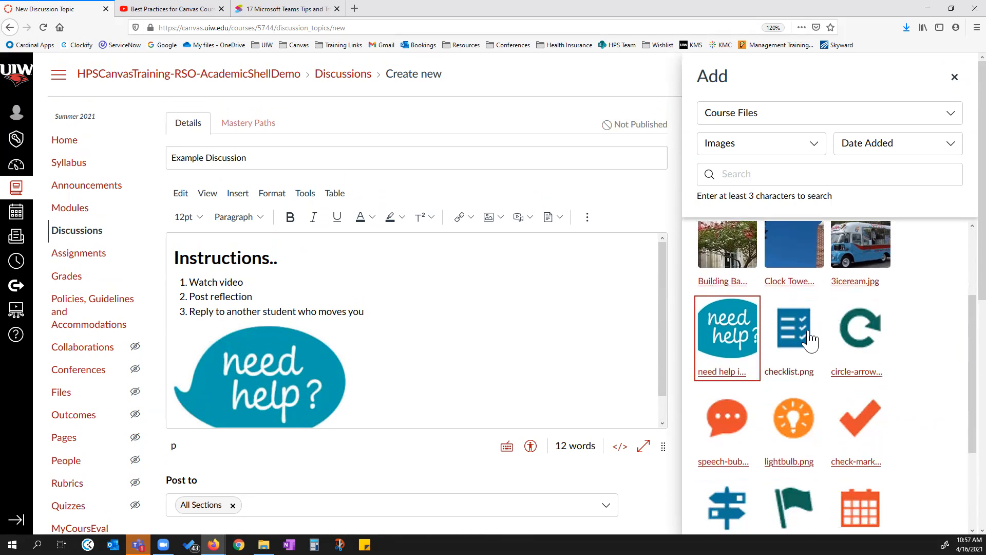
pyautogui.click(794, 349)
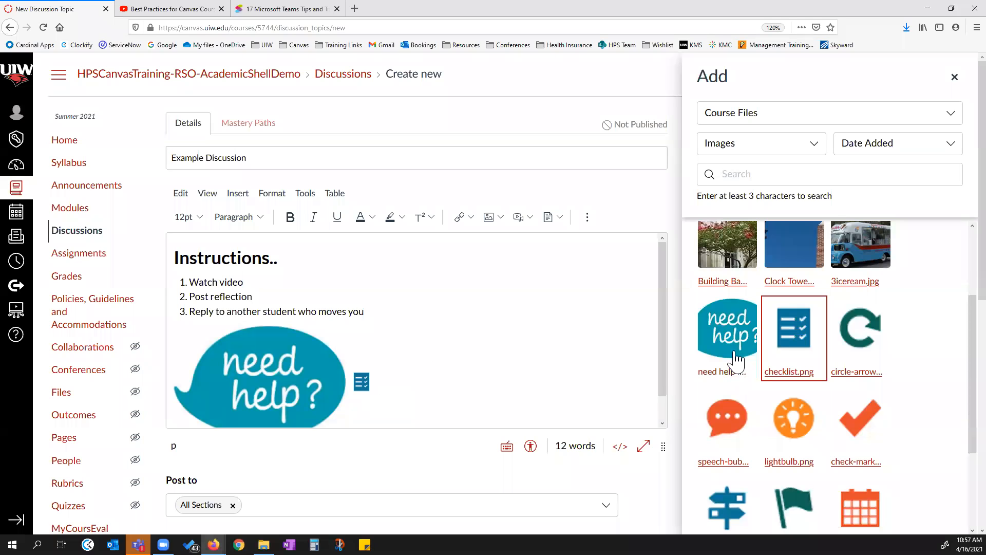
pyautogui.click(954, 77)
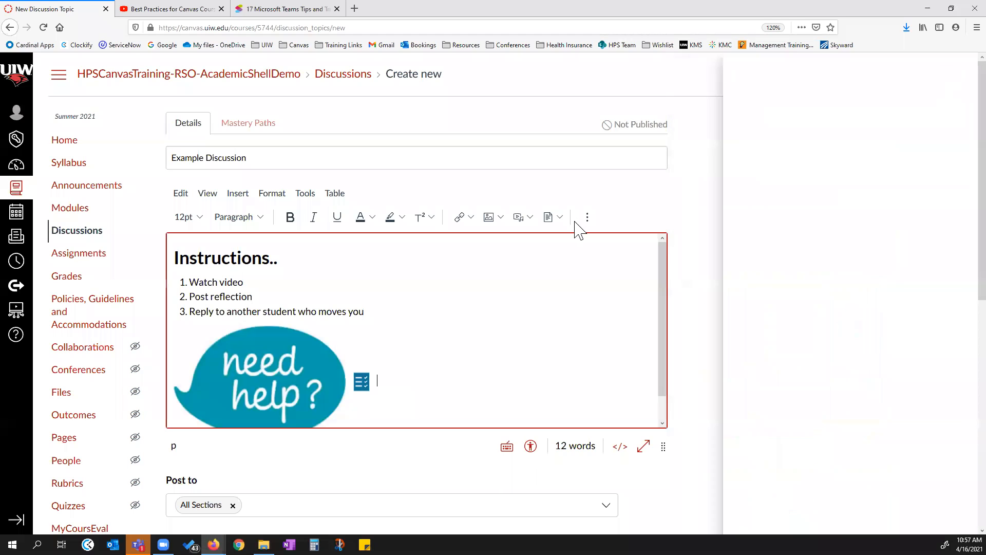
# - Set the "need help" image's width to 50 with its aspect ratio preserved, and mark it as a decorative image
pyautogui.click(277, 386)
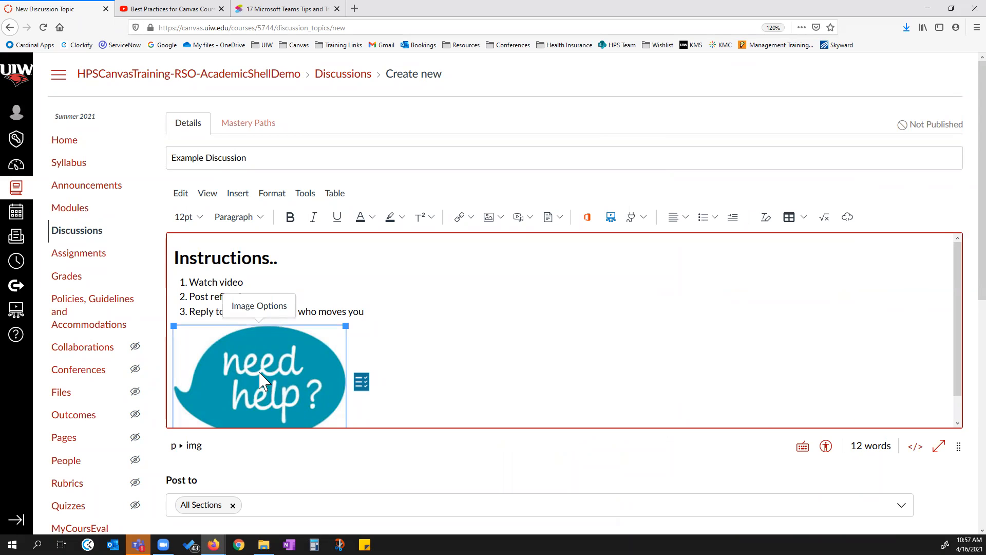
pyautogui.click(274, 314)
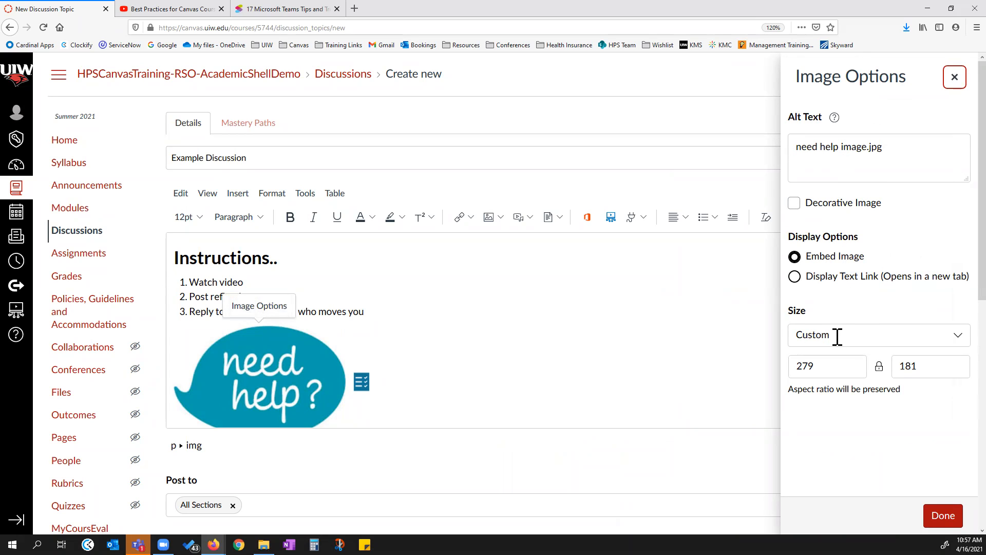
pyautogui.moveTo(822, 372); pyautogui.dragTo(767, 365)
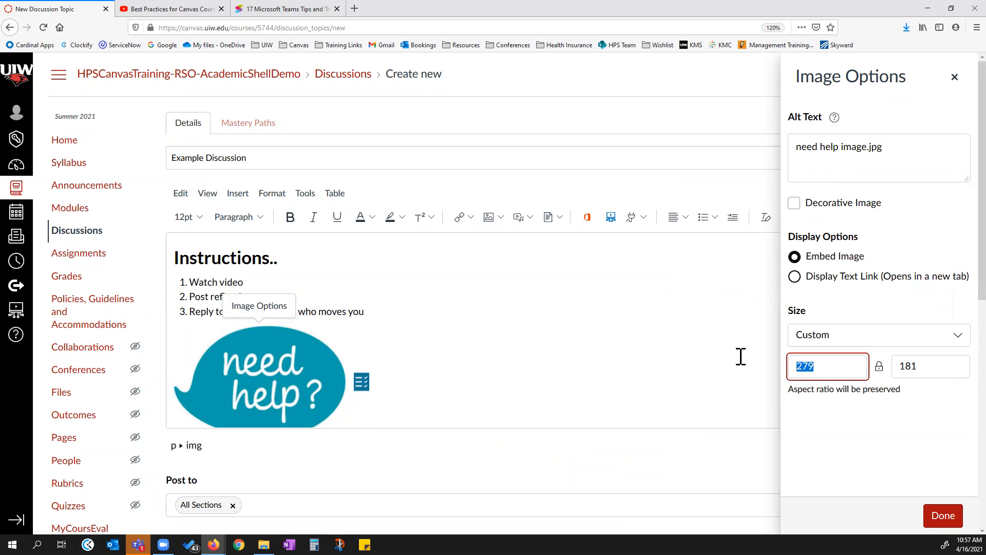
pyautogui.write('50')
pyautogui.click(919, 367)
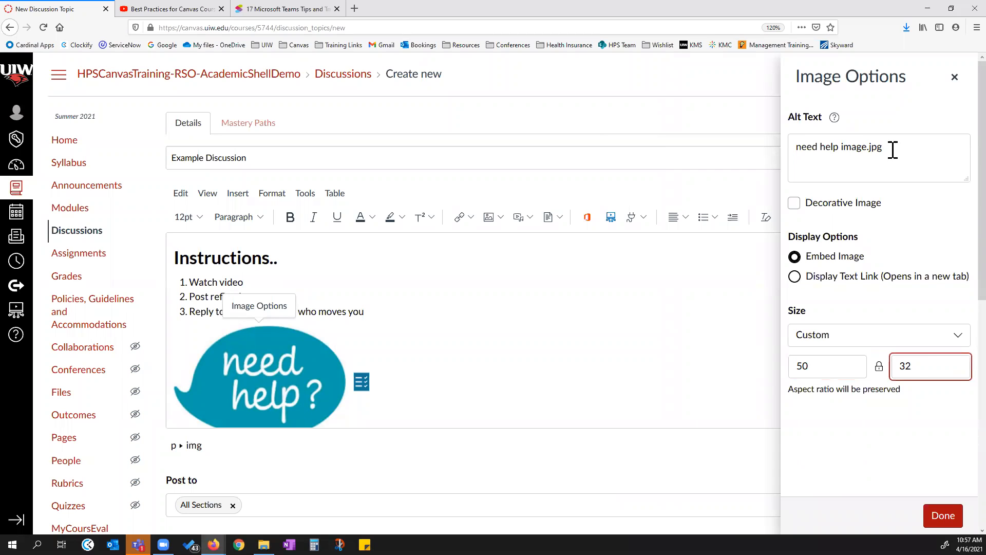
pyautogui.click(795, 204)
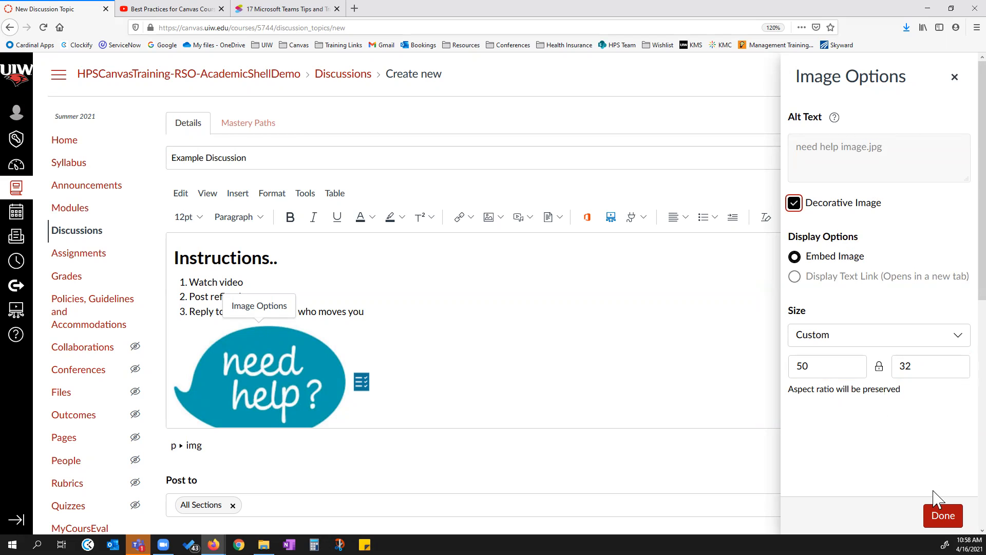
pyautogui.click(943, 516)
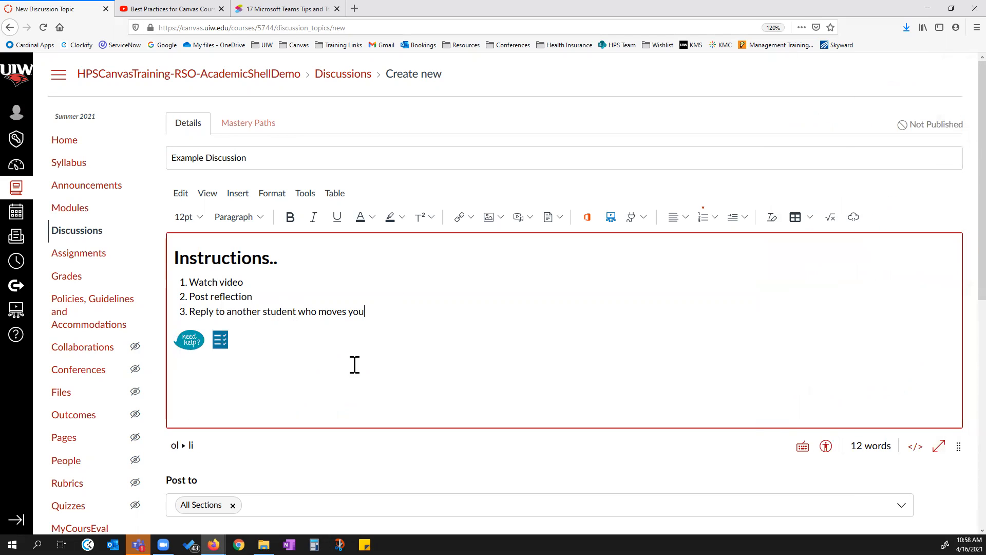
# - Check the discussion with the Accessibility Checker, review the alt text entry for the checklist image, and close the checker
pyautogui.click(826, 446)
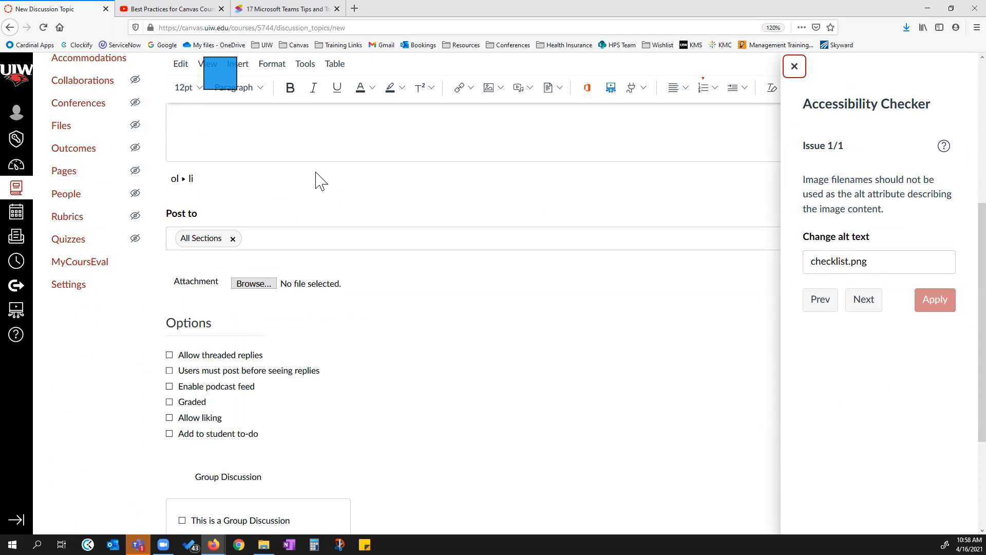
pyautogui.scroll(2, 315, 179)
pyautogui.moveTo(868, 261); pyautogui.dragTo(792, 260)
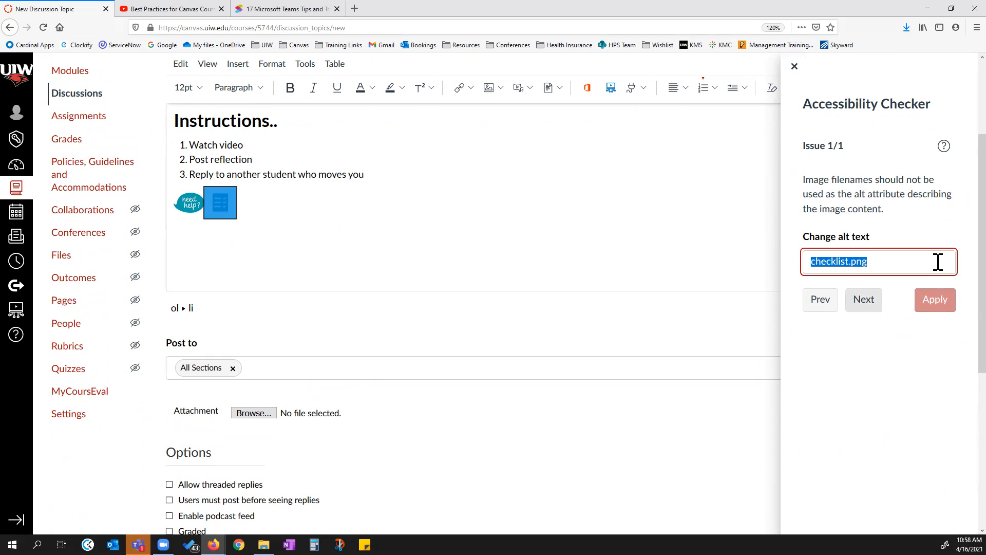
pyautogui.click(794, 66)
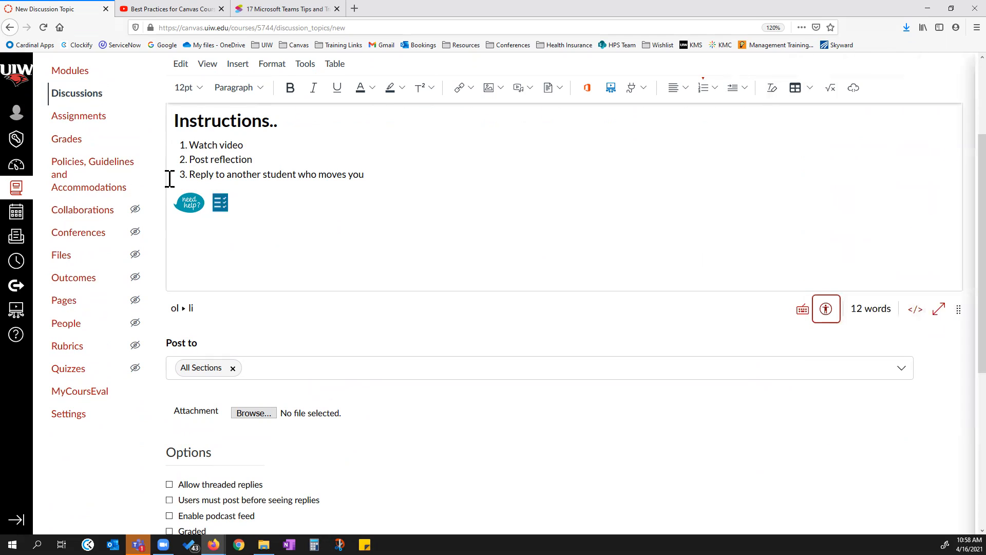
# - Mark the checklist image as a decorative image in its image options
pyautogui.click(219, 202)
pyautogui.click(221, 168)
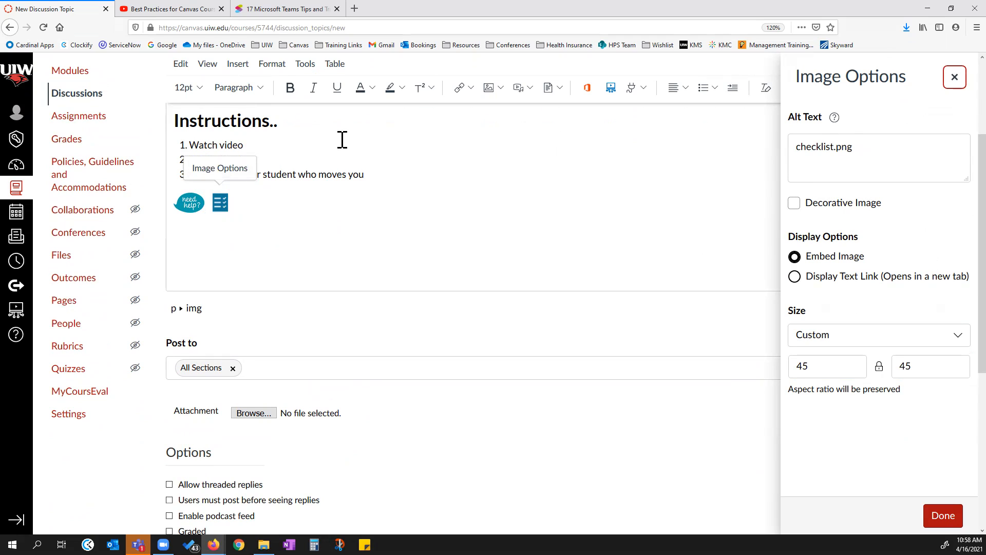
pyautogui.click(795, 203)
pyautogui.click(949, 521)
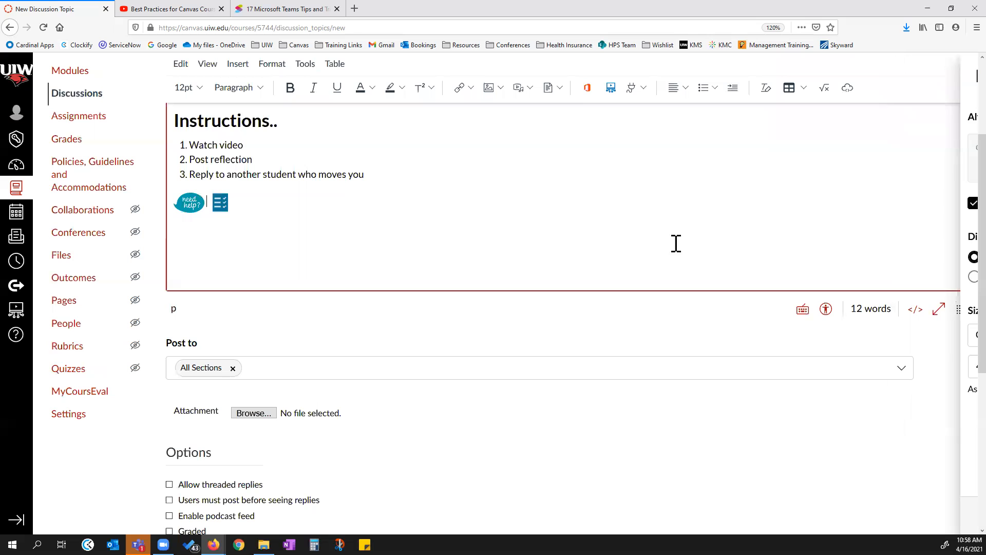
# - Run the Accessibility Checker again on the discussion and examine the flagged image
pyautogui.click(825, 309)
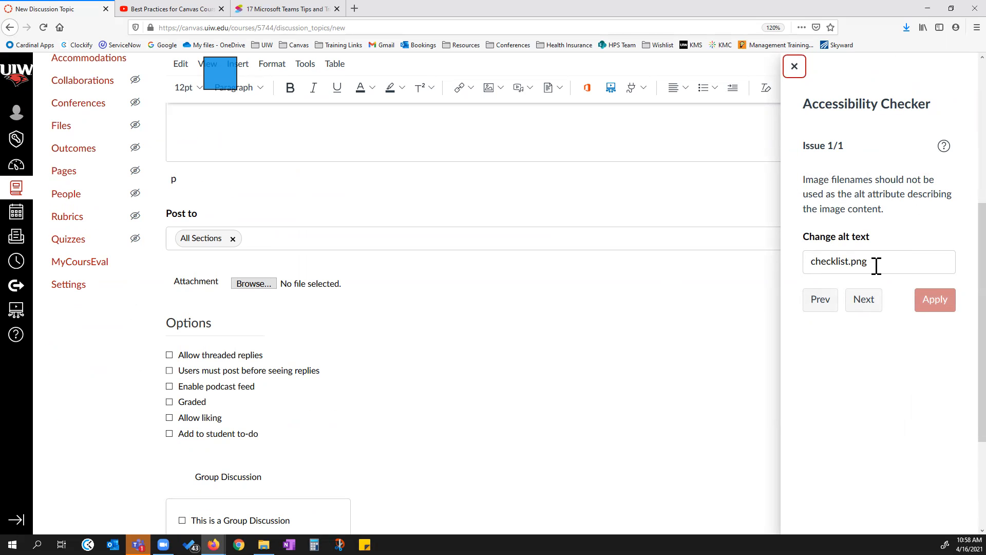
pyautogui.scroll(2, 708, 352)
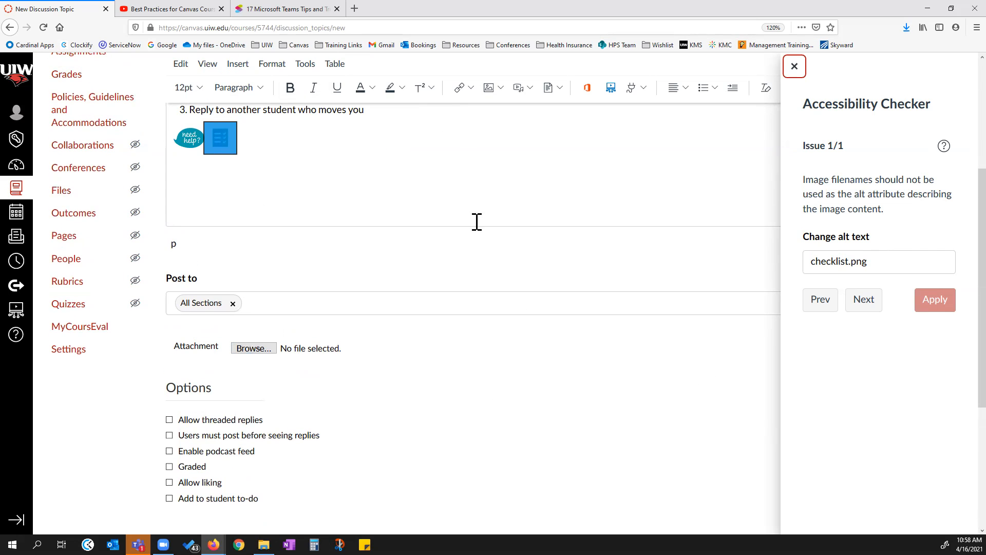
# - Close the Accessibility Checker without changing the checklist image's alt text
pyautogui.scroll(-4, 614, 372)
pyautogui.scroll(10, 720, 461)
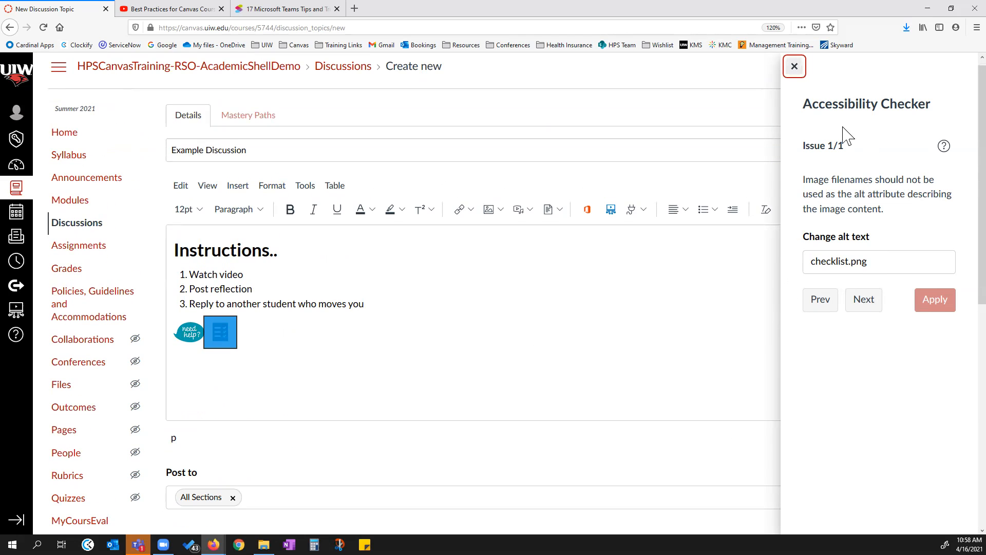
pyautogui.click(795, 68)
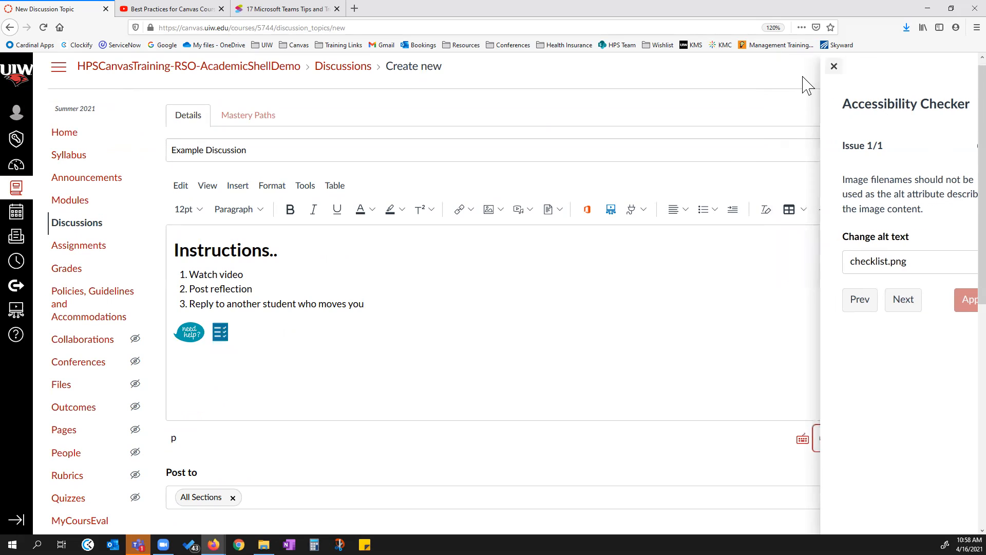
# - Review the discussion's content and options, turning Graded on to examine its grading settings and off again
pyautogui.scroll(-1, 306, 334)
pyautogui.scroll(-2, 306, 334)
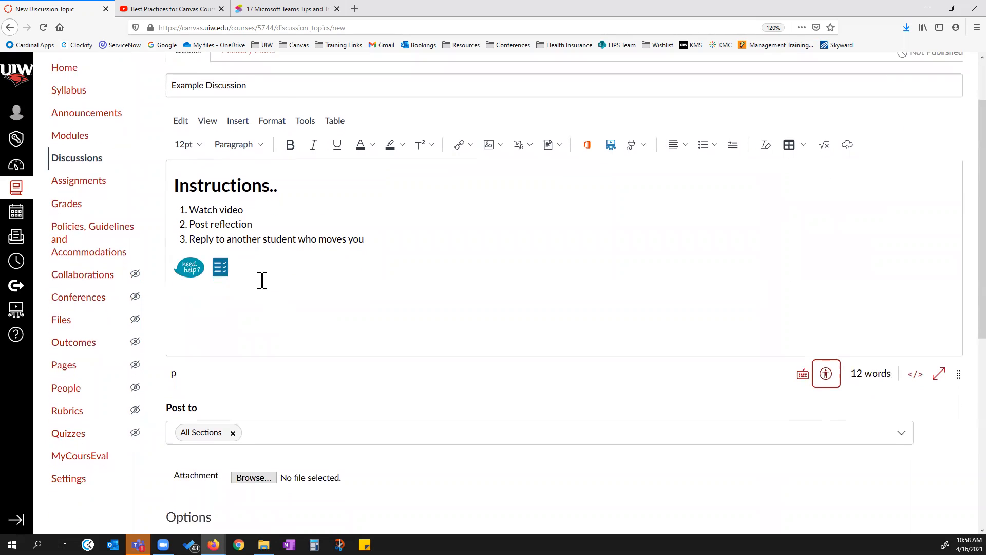
pyautogui.scroll(-3, 896, 470)
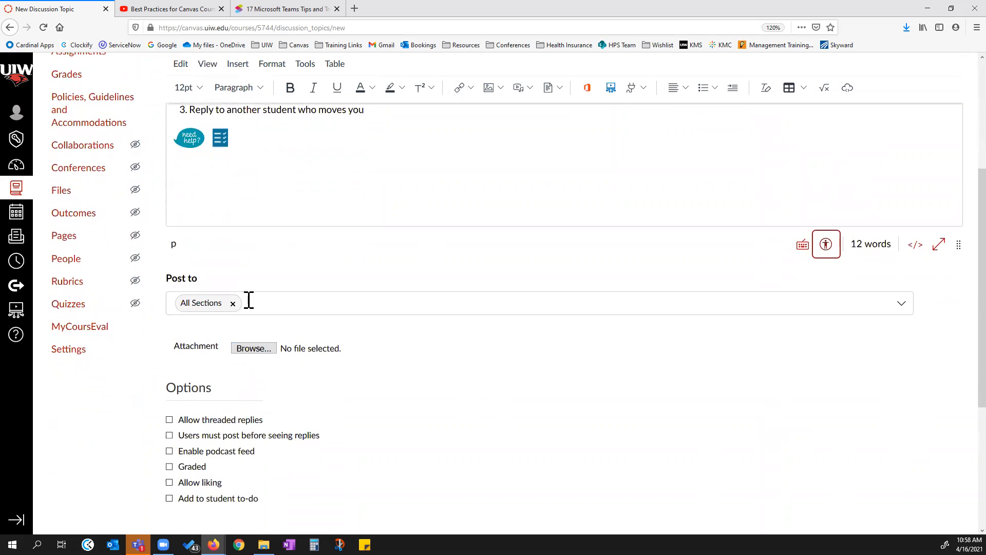
pyautogui.scroll(-3, 230, 359)
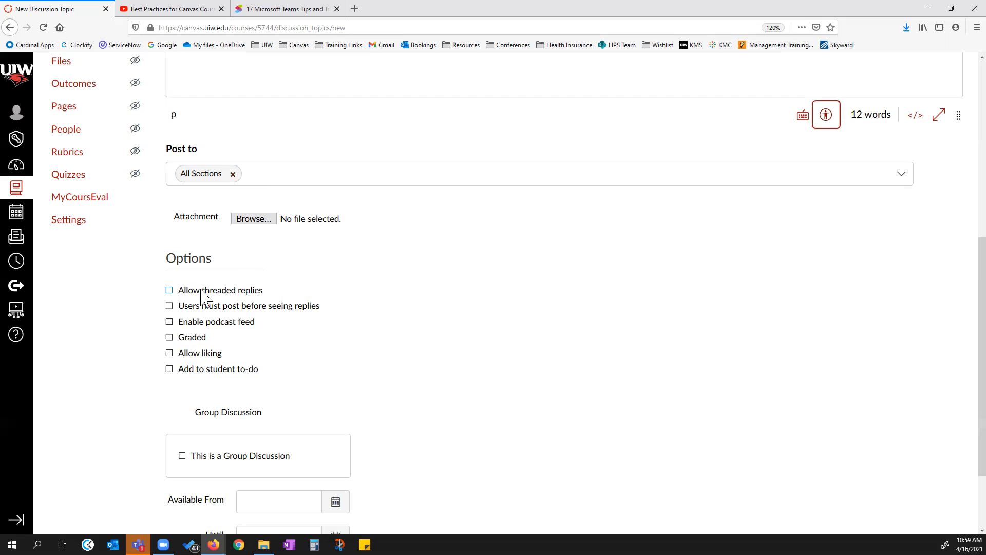
pyautogui.scroll(1, 320, 210)
pyautogui.scroll(5, 320, 211)
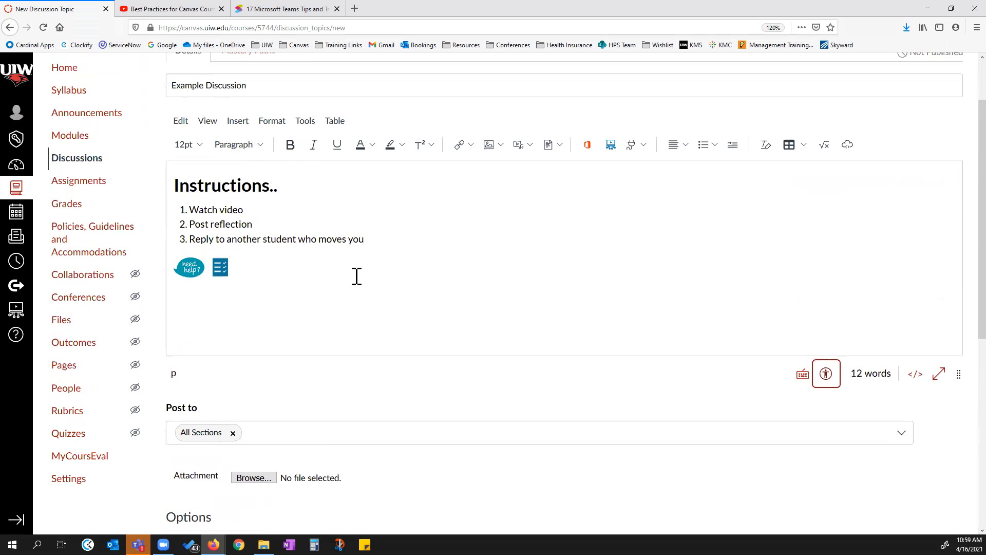
pyautogui.scroll(-4, 252, 308)
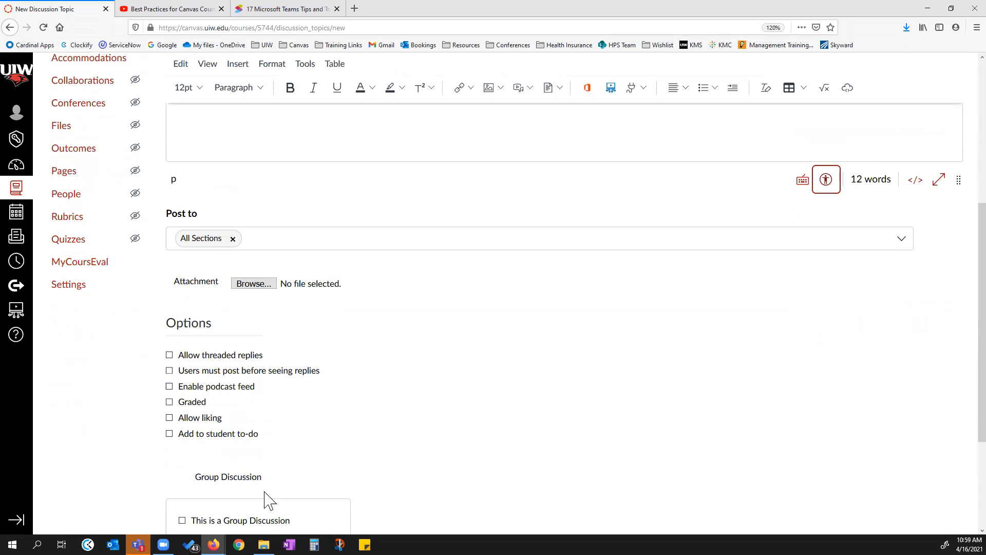
pyautogui.click(169, 402)
pyautogui.scroll(-5, 238, 357)
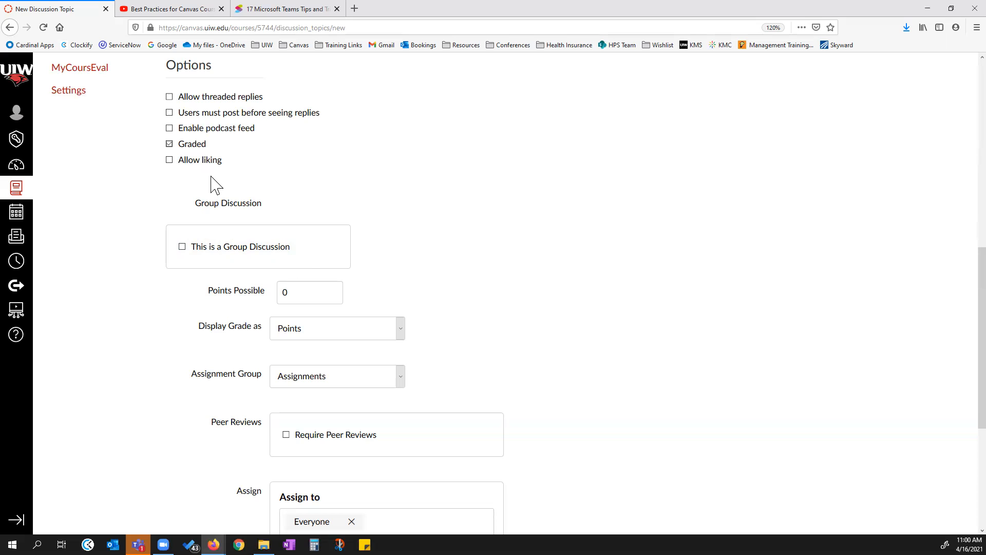
pyautogui.click(169, 144)
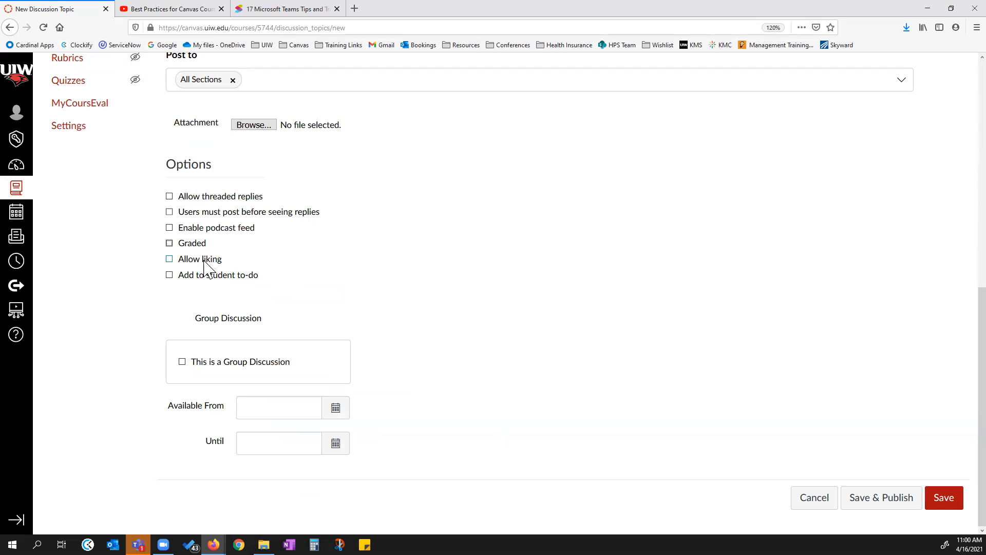
# - Enable adding the discussion to the student to-do without choosing a date, and save and publish it
pyautogui.click(169, 275)
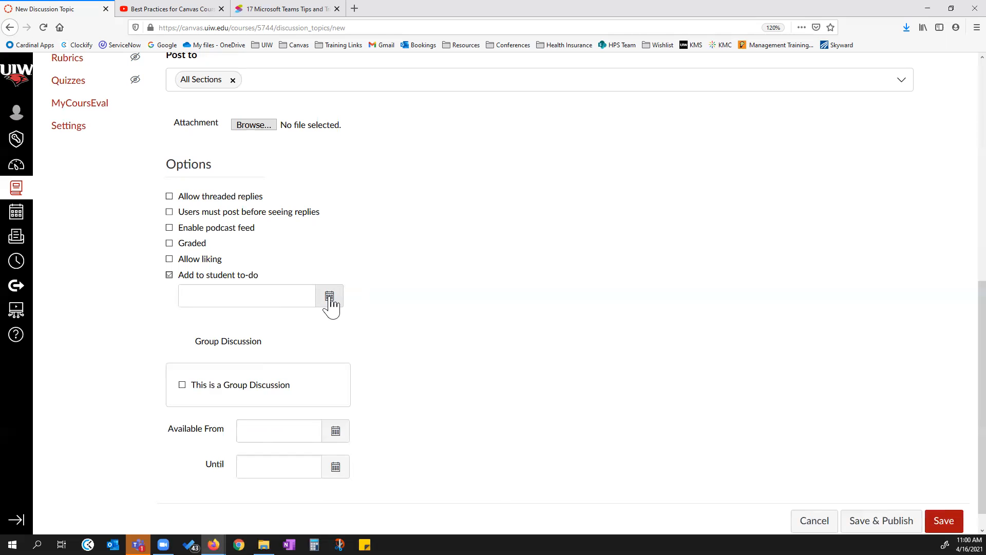
pyautogui.click(330, 298)
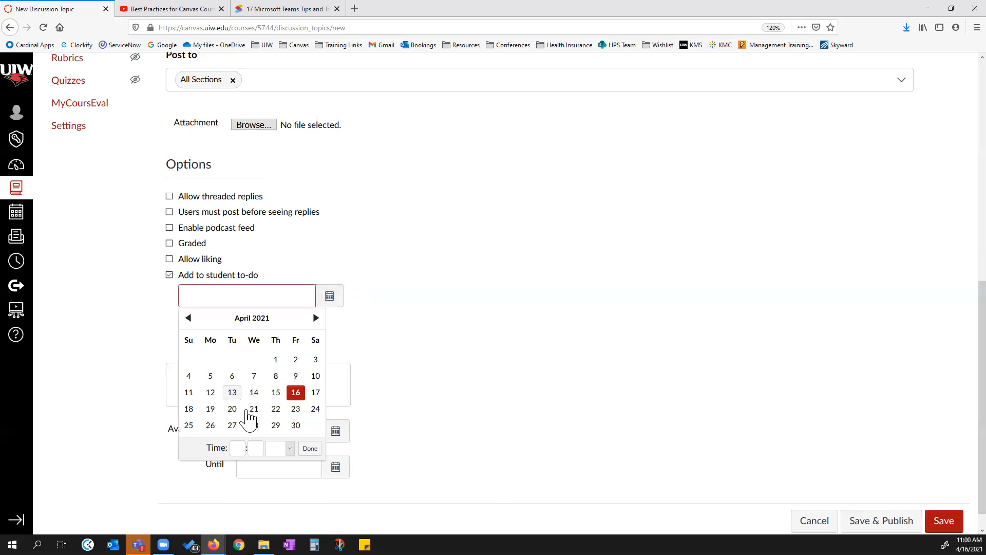
pyautogui.click(329, 297)
pyautogui.click(329, 297)
pyautogui.click(363, 318)
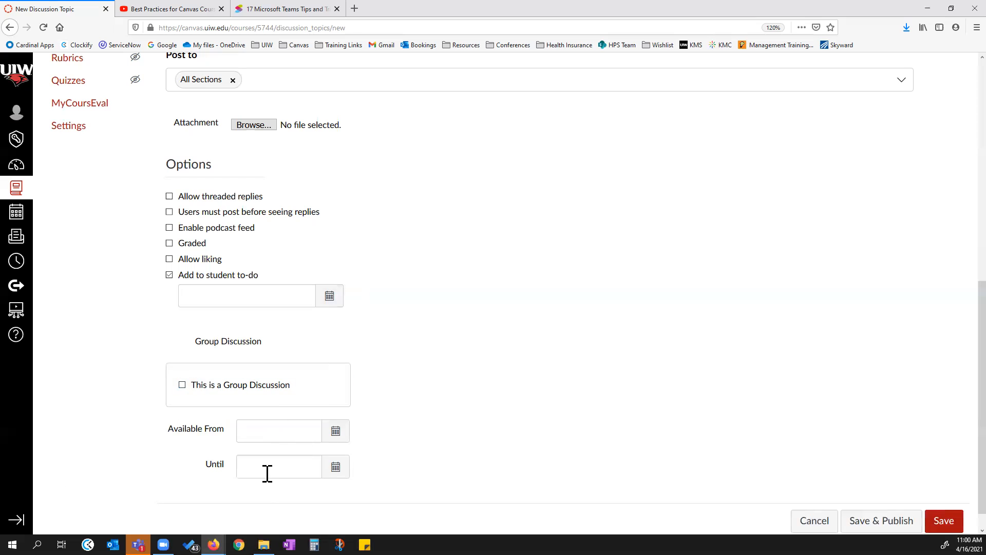
pyautogui.scroll(-1, 880, 440)
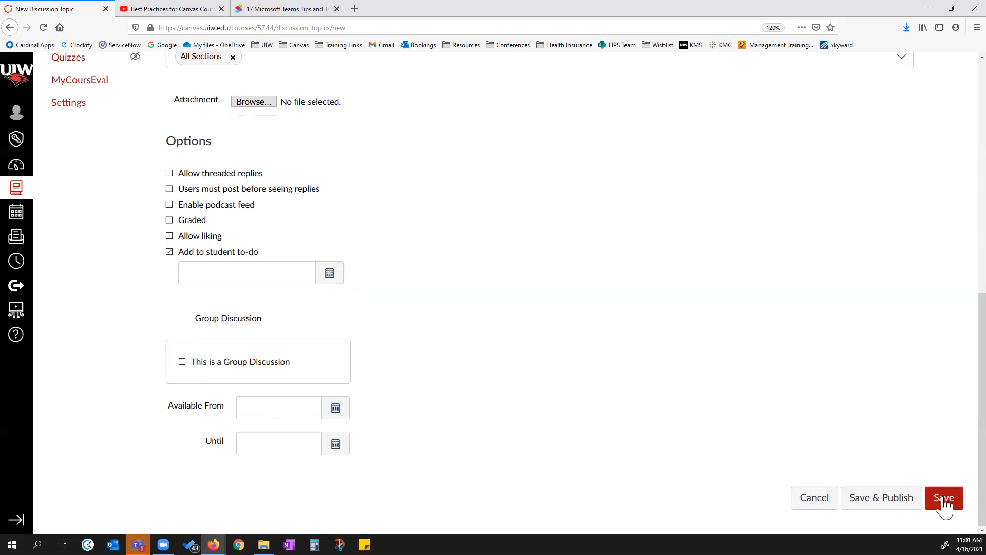
pyautogui.click(892, 509)
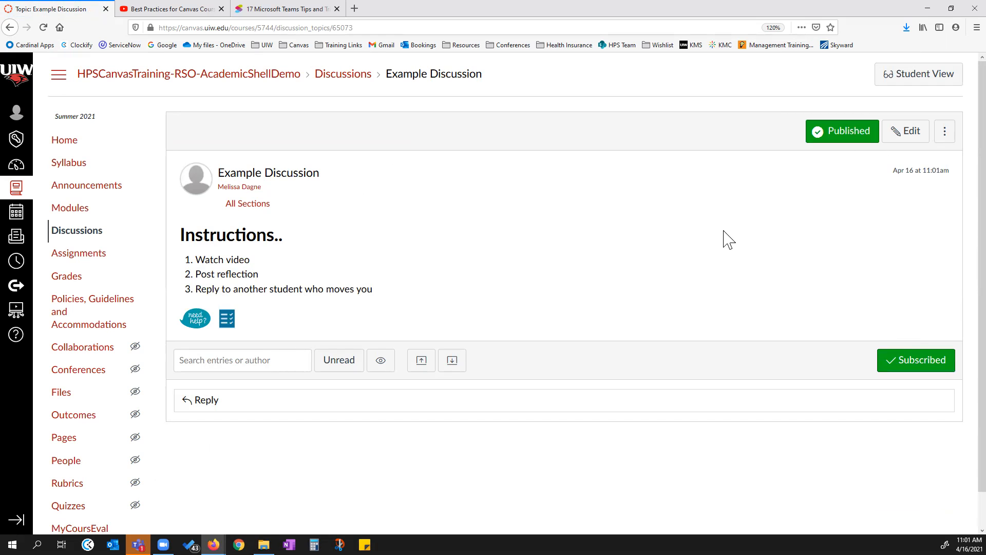
# - Unpublish the Introduce Yourself Discussion from the course's list of discussions
pyautogui.click(95, 237)
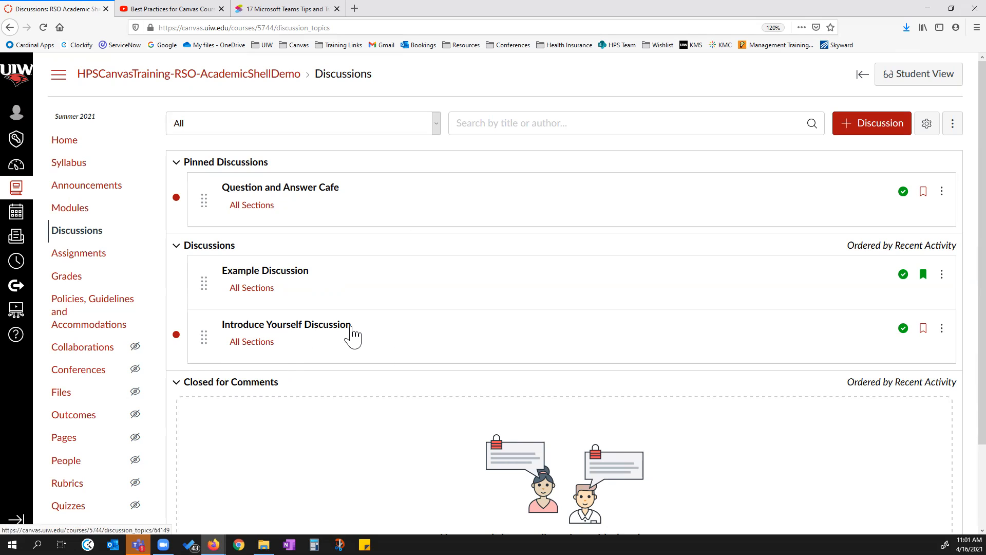
pyautogui.click(904, 329)
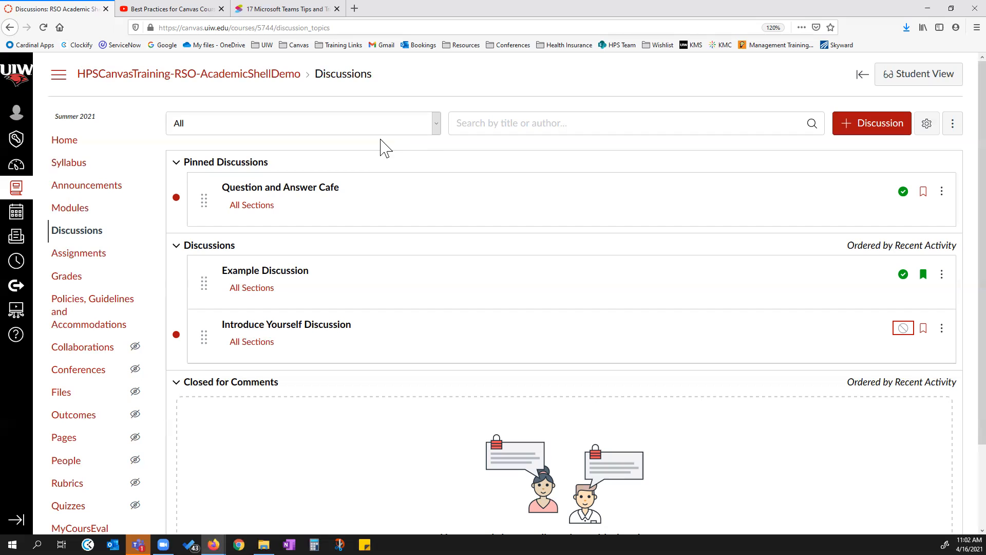
# - Examine the open Microsoft Teams tips article, from its table of contents through the frequent commands and do not disturb sections
pyautogui.click(275, 10)
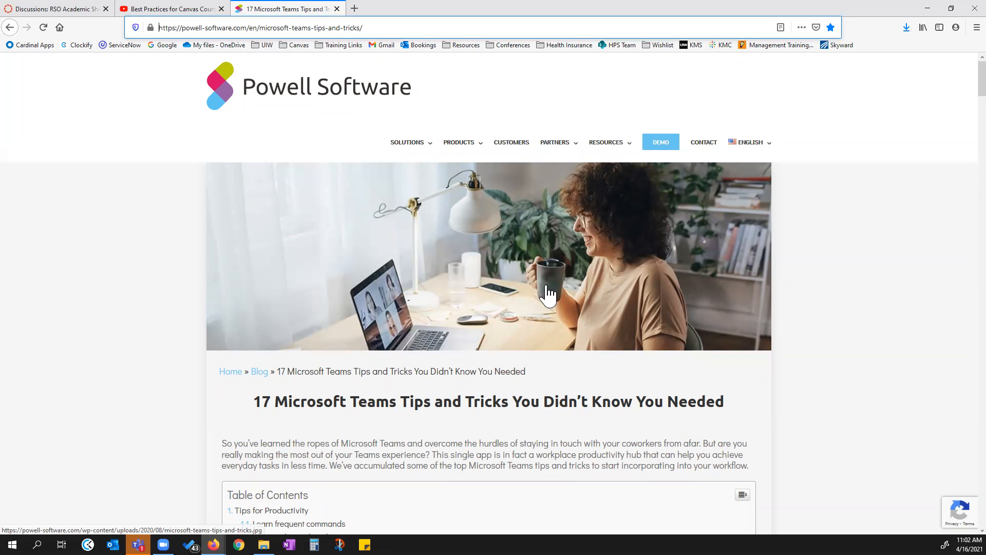
pyautogui.scroll(-2, 374, 269)
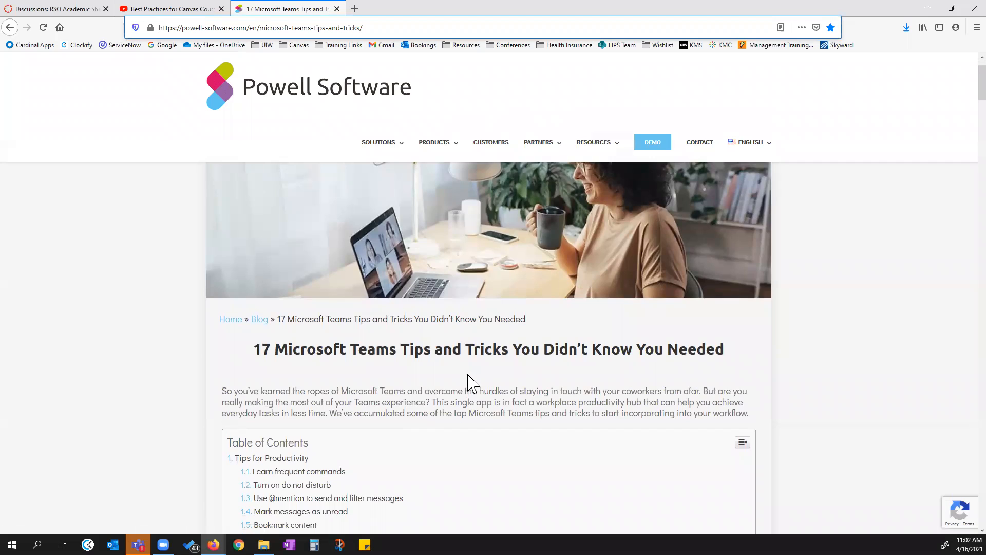
pyautogui.scroll(-3, 521, 382)
pyautogui.scroll(-7, 521, 383)
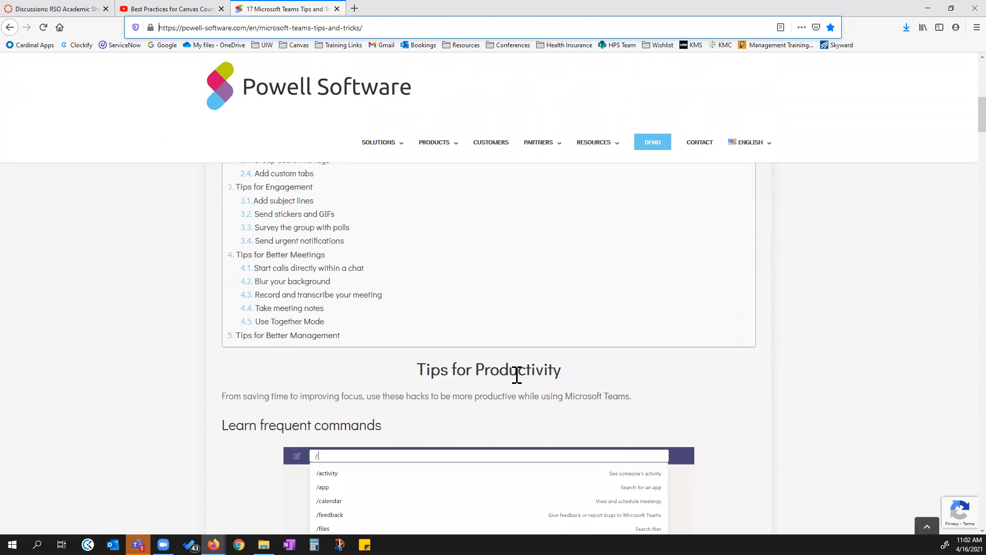
pyautogui.scroll(-2, 518, 383)
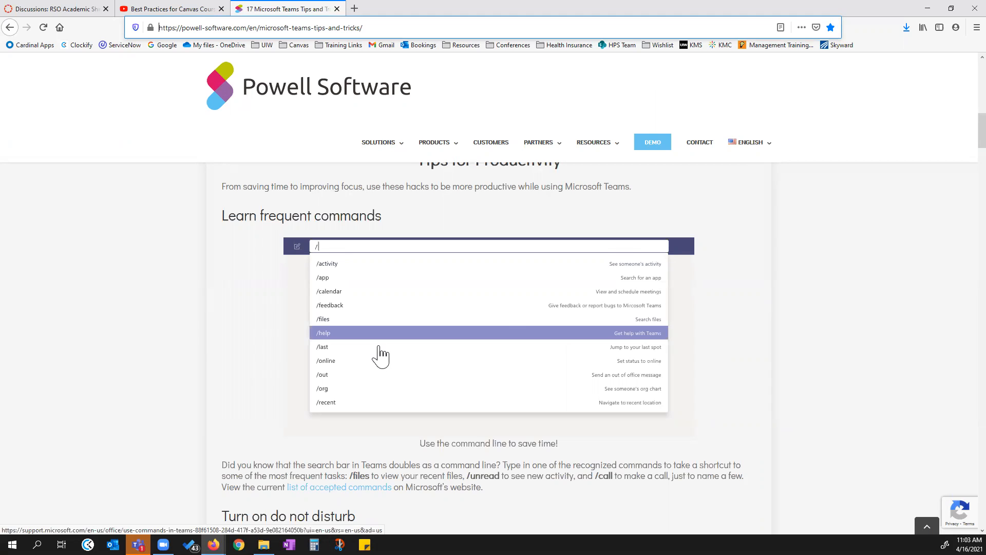
pyautogui.scroll(-3, 452, 334)
pyautogui.scroll(2, 458, 326)
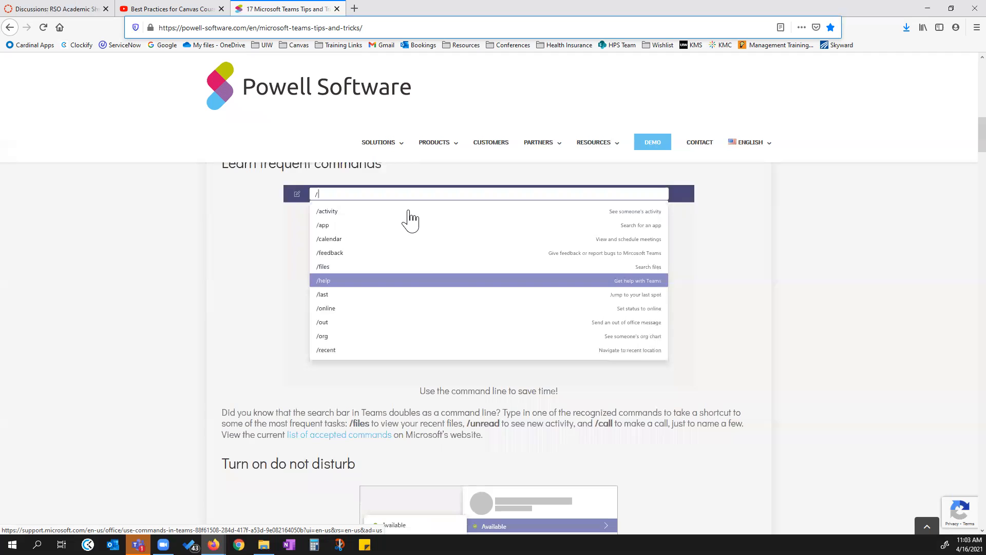
pyautogui.scroll(-2, 447, 277)
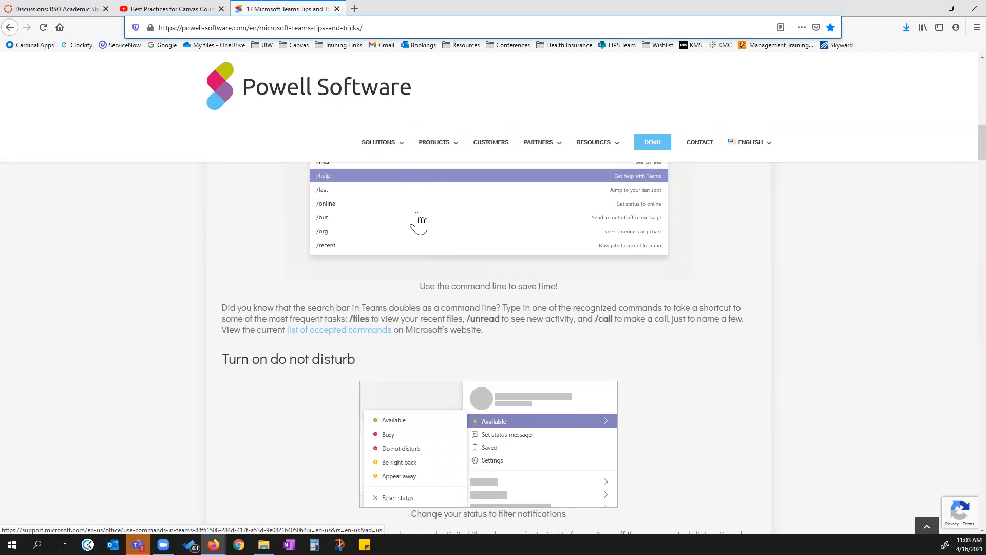
pyautogui.scroll(-2, 419, 226)
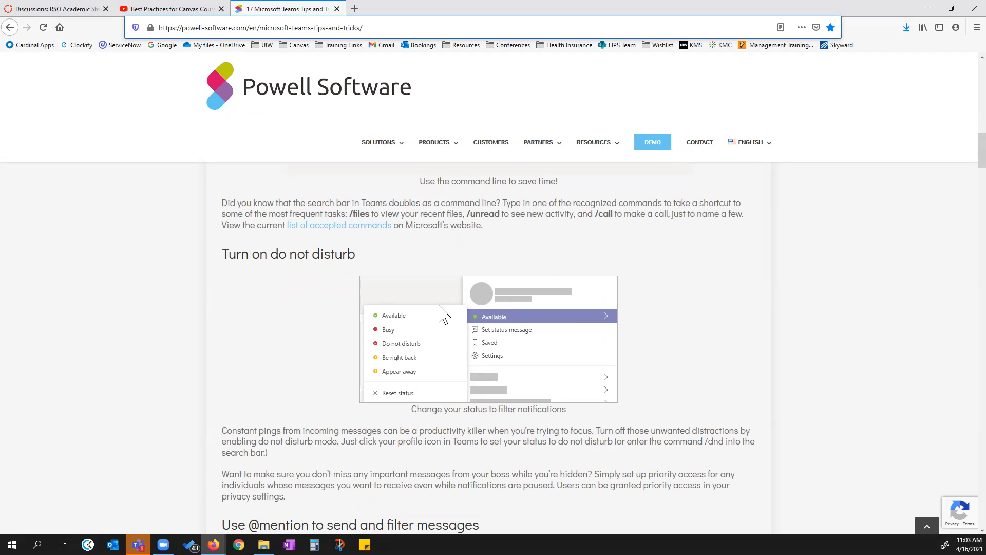
pyautogui.moveTo(232, 431); pyautogui.dragTo(492, 486)
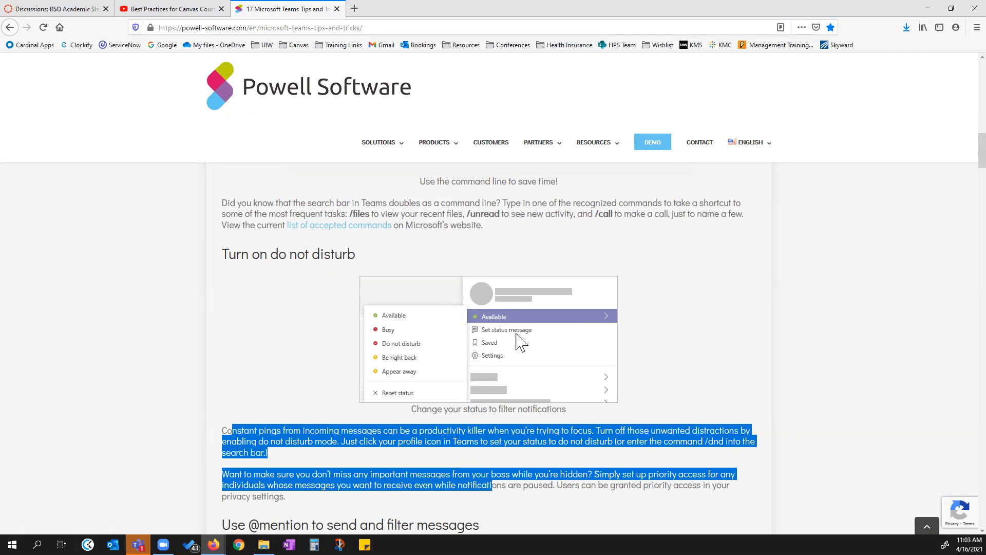
pyautogui.click(423, 440)
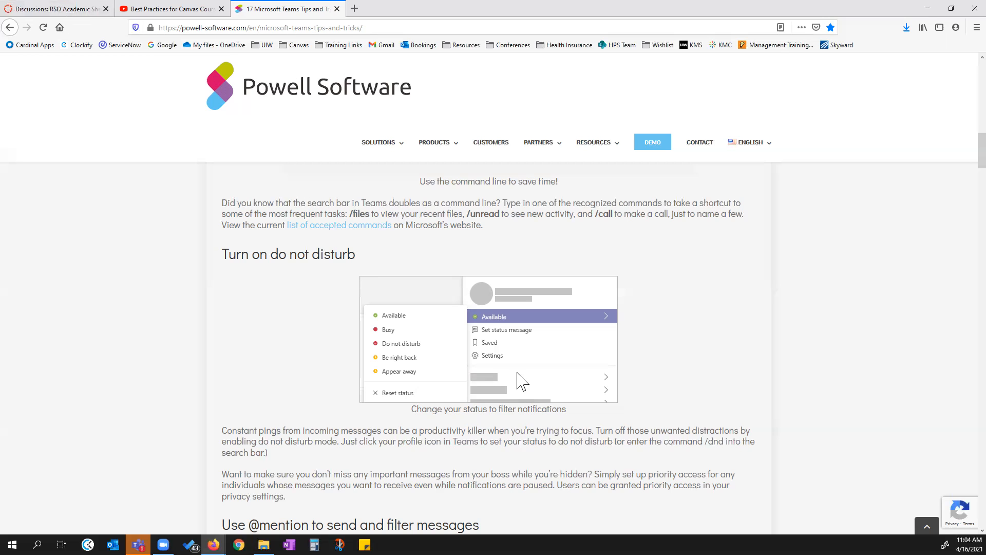
# - Return to the Canvas course and examine the Welcome! page in Pages, including its Front Page label and content
pyautogui.click(62, 10)
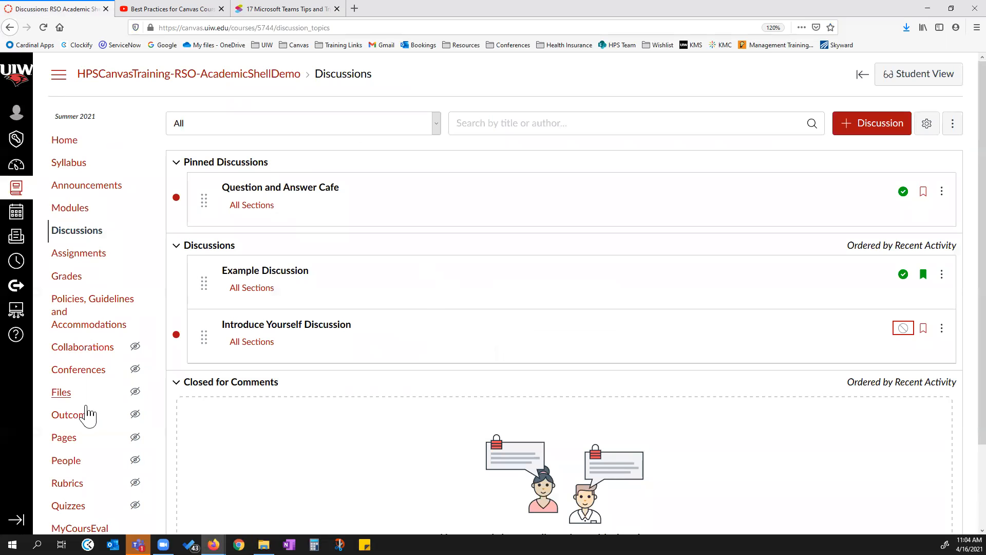
pyautogui.click(70, 451)
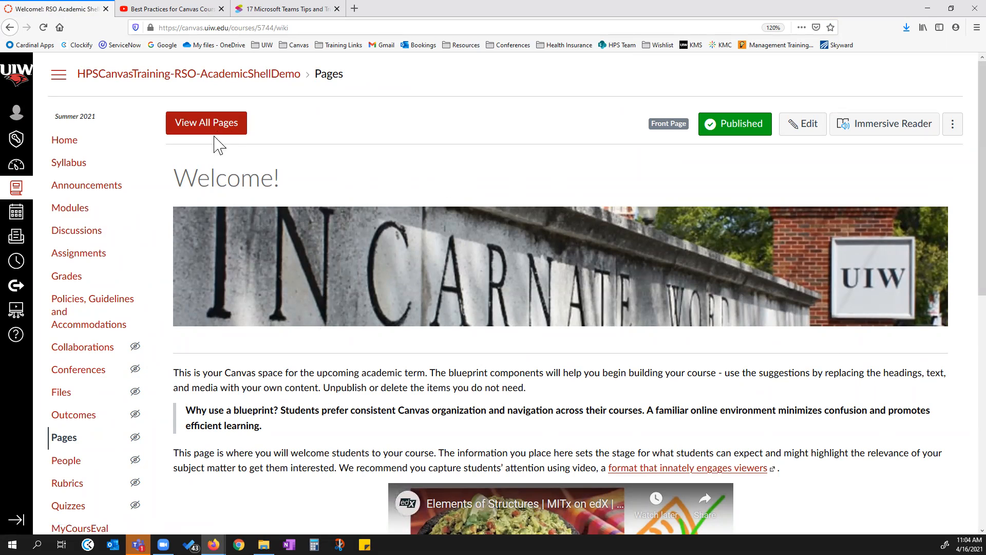
pyautogui.moveTo(650, 124); pyautogui.dragTo(692, 128)
pyautogui.click(672, 130)
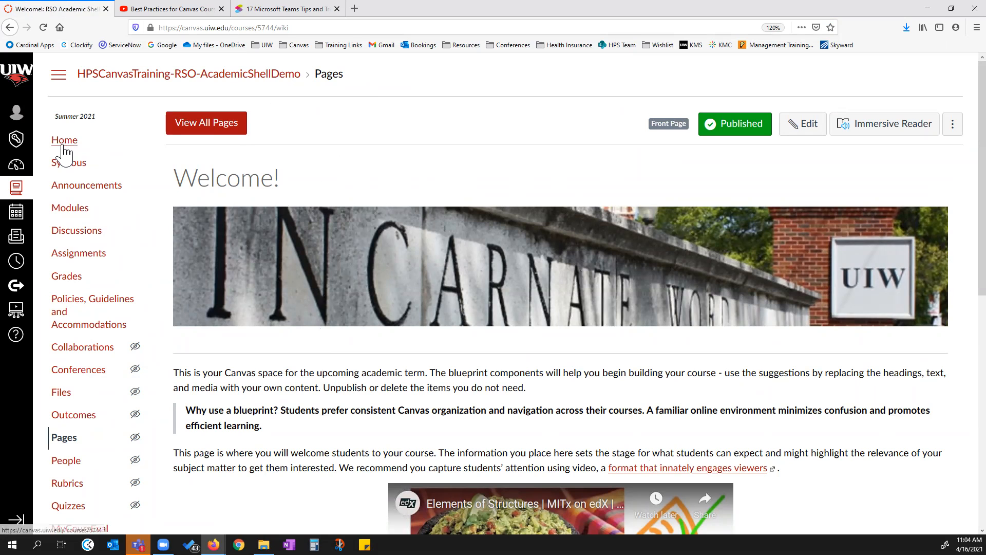
pyautogui.scroll(-2, 544, 298)
pyautogui.scroll(-2, 560, 311)
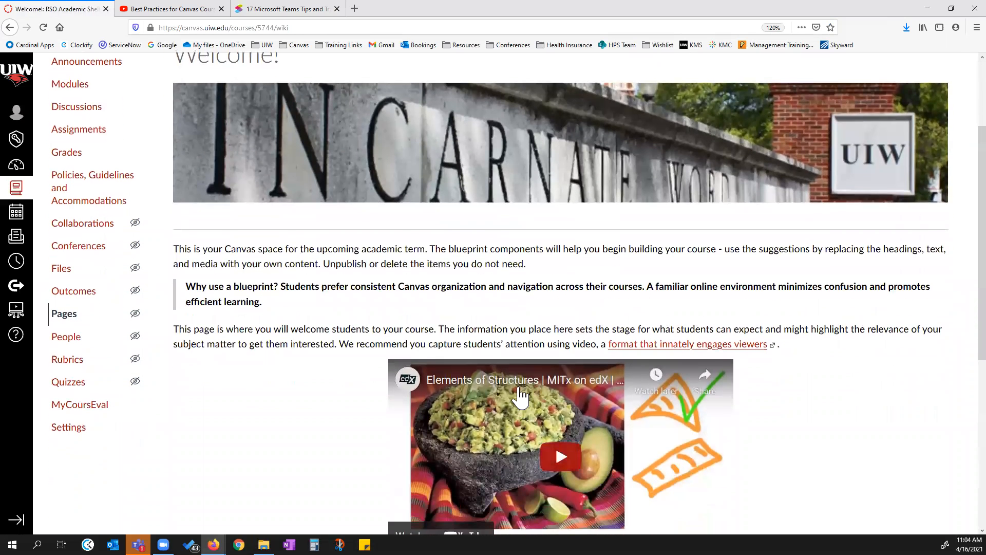
pyautogui.scroll(3, 720, 411)
pyautogui.scroll(1, 720, 411)
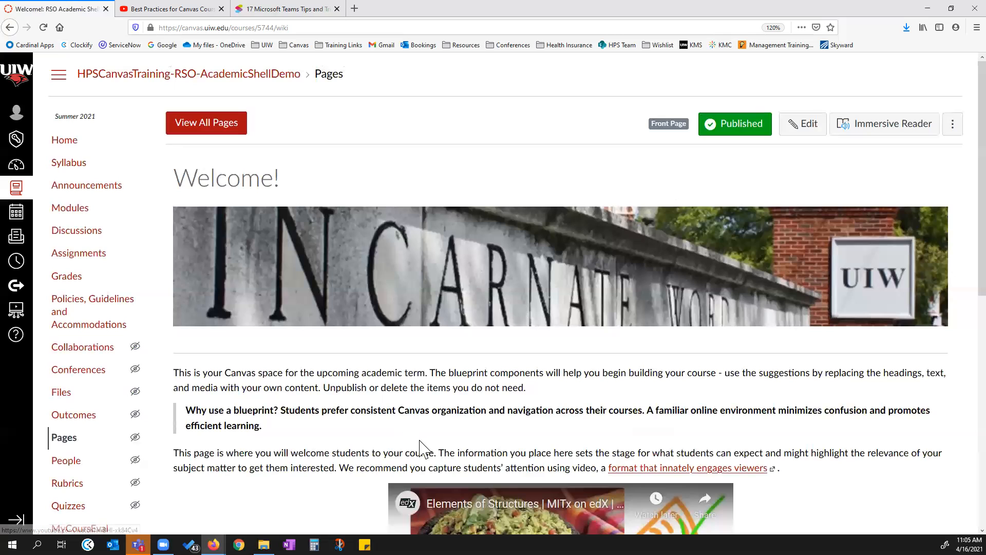
# - Create a new course page titled "Example Page for Editing Content" and place the cursor in its empty body
pyautogui.click(206, 125)
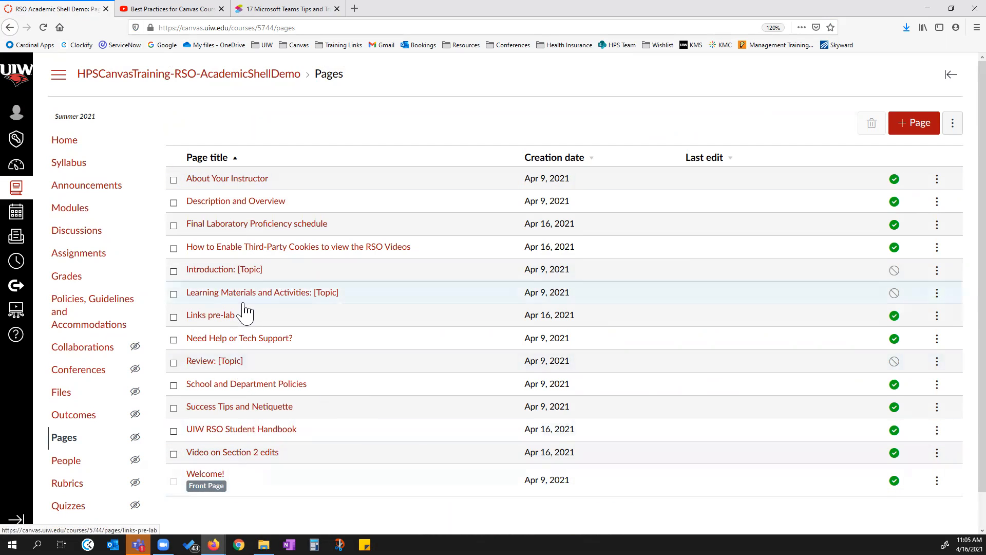
pyautogui.click(920, 126)
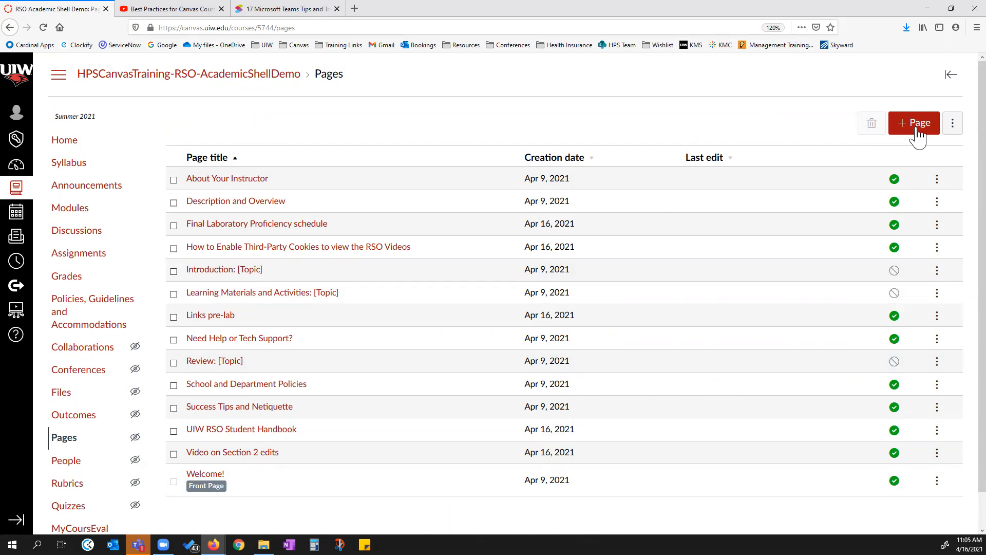
pyautogui.write('Example')
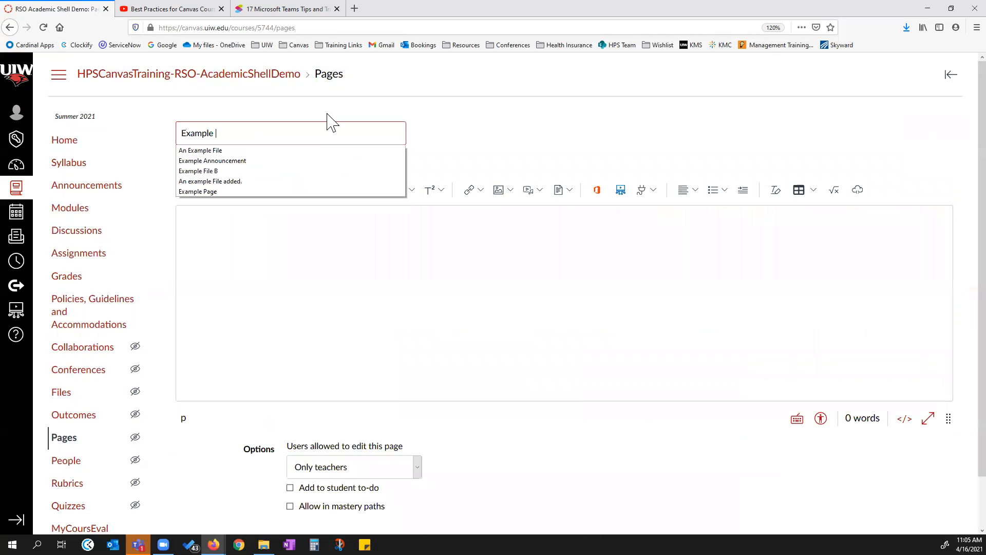
pyautogui.write(' Page for Editing Content')
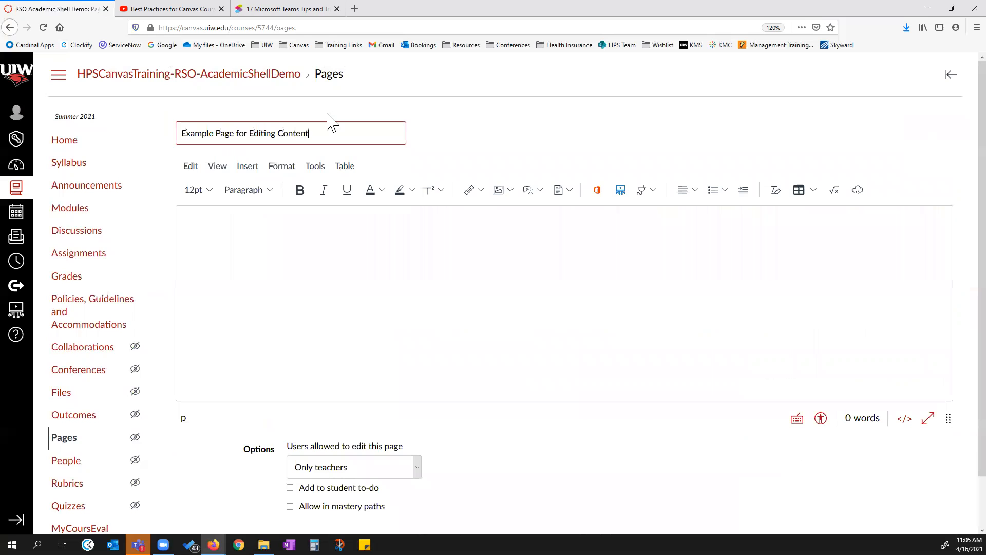
pyautogui.click(279, 249)
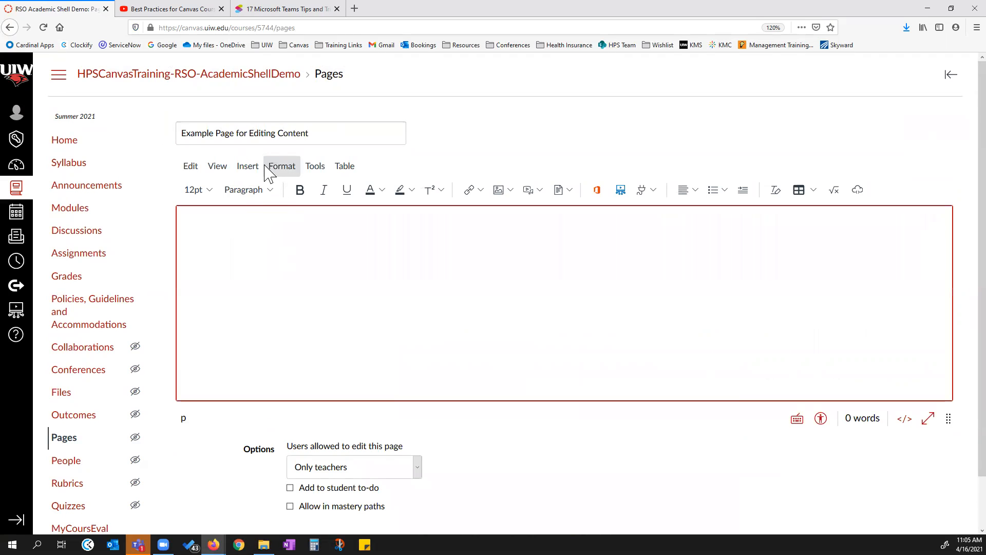
# - Choose the Stream Videos image from the computer's Pictures folder for upload into the page
pyautogui.click(511, 192)
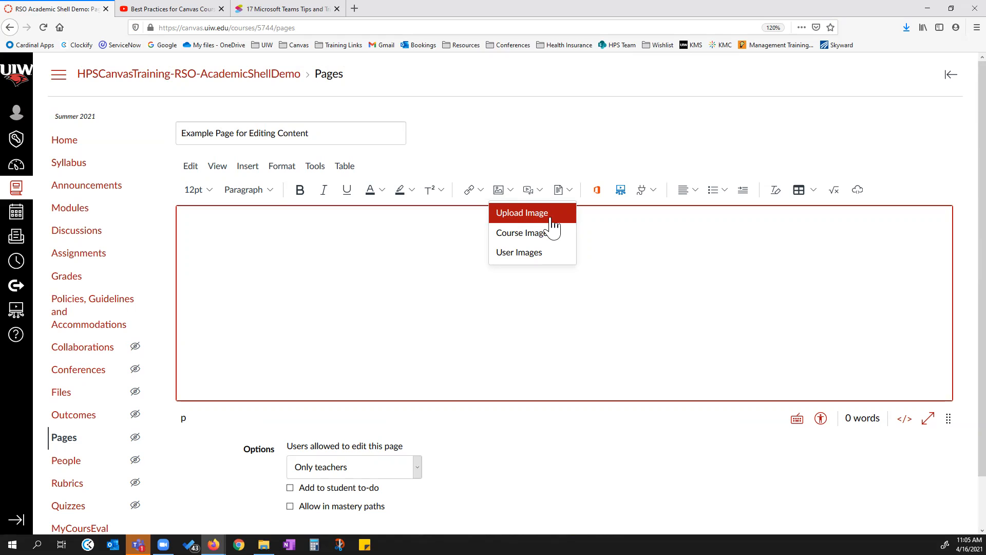
pyautogui.click(506, 213)
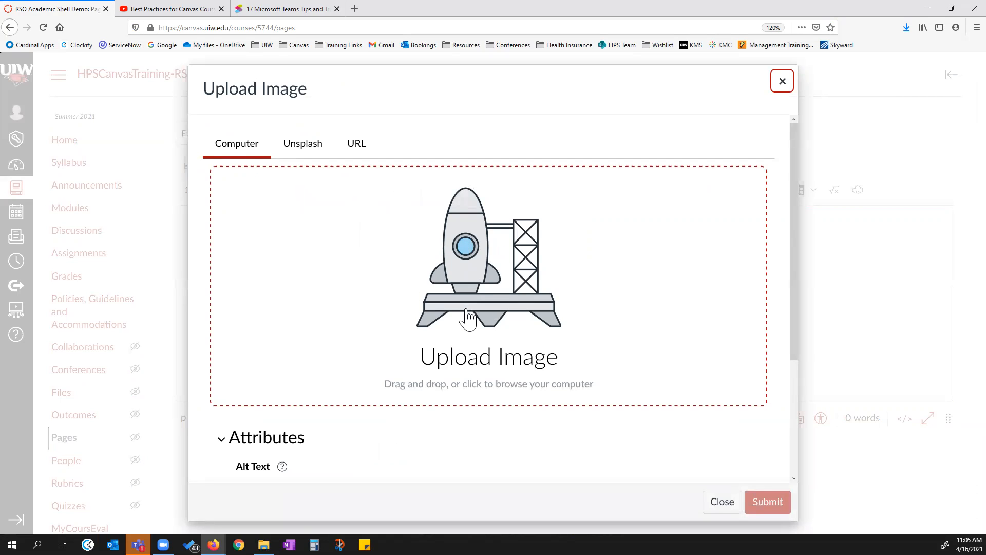
pyautogui.click(470, 280)
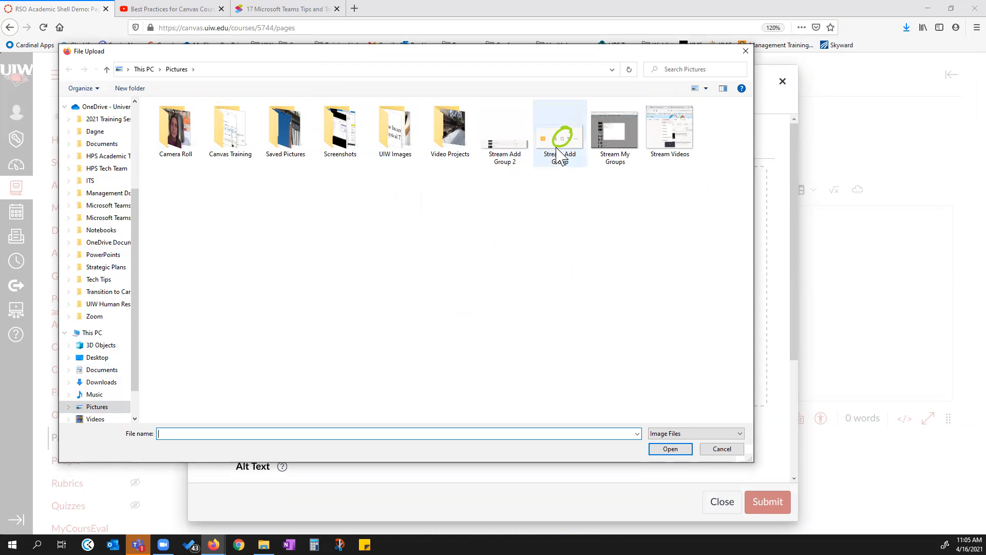
pyautogui.click(679, 129)
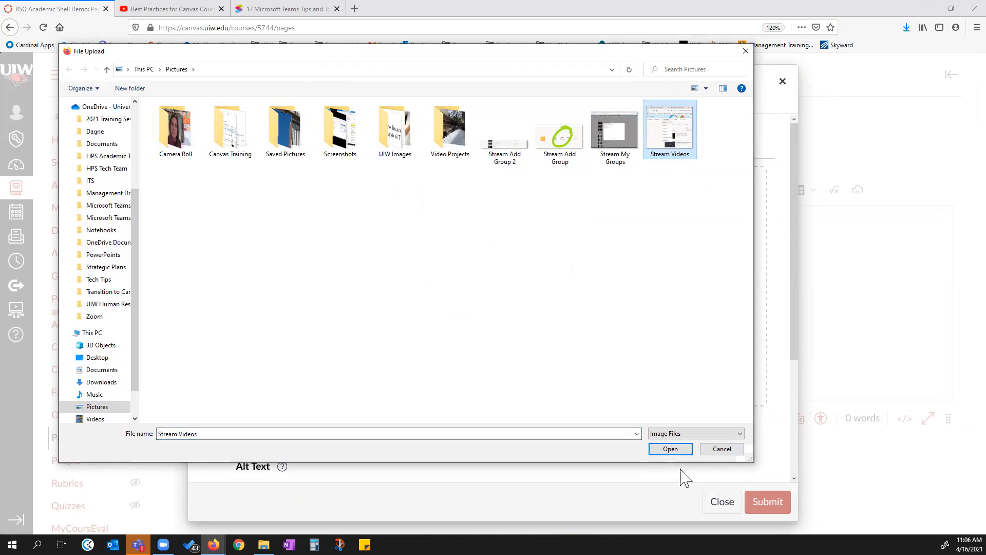
pyautogui.click(676, 452)
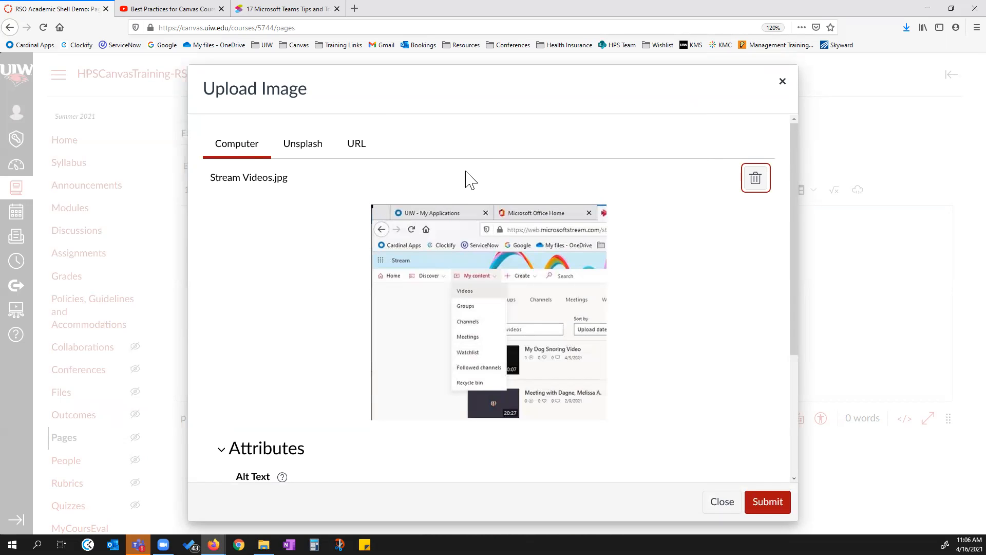
# - Mark the uploaded Stream Videos image as decorative and embed it in the page body
pyautogui.scroll(-3, 331, 314)
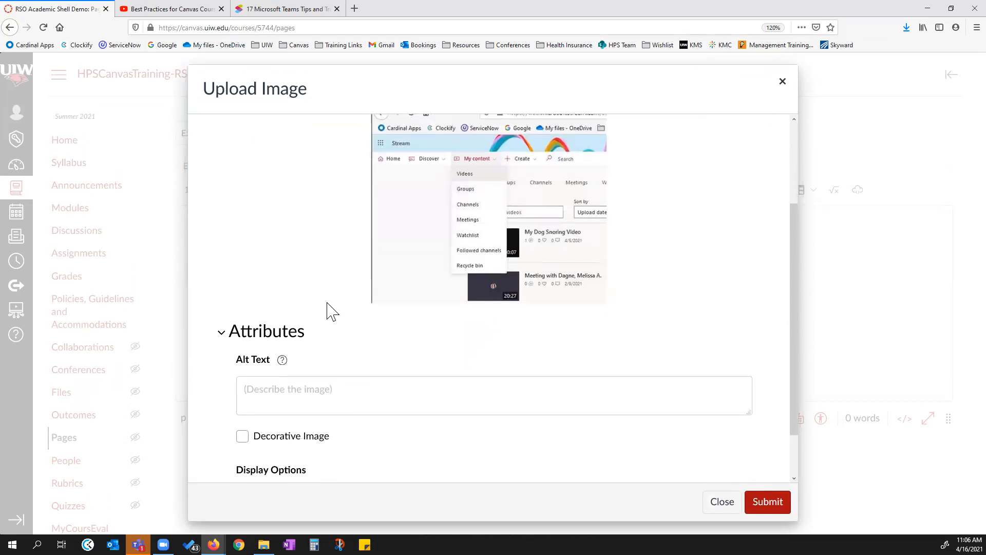
pyautogui.click(288, 334)
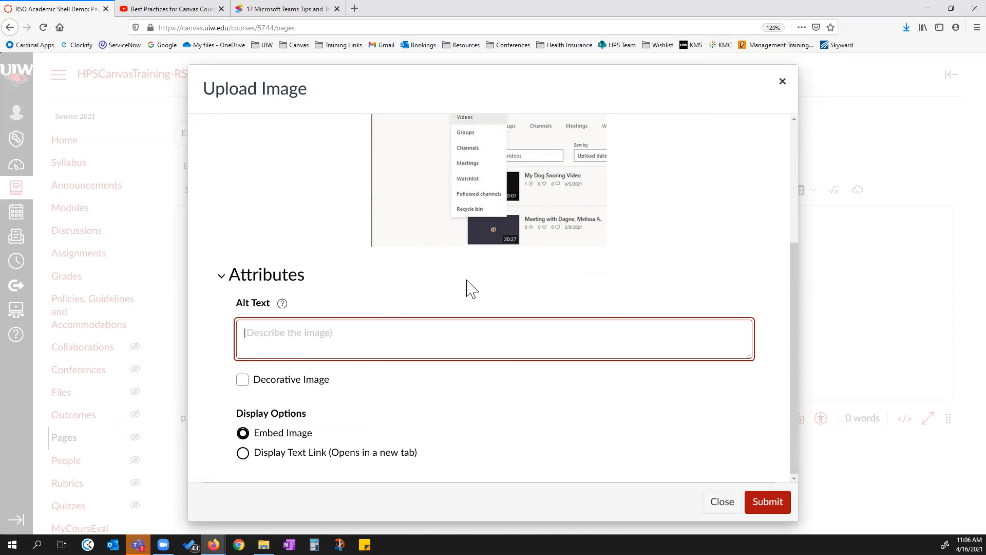
pyautogui.click(245, 385)
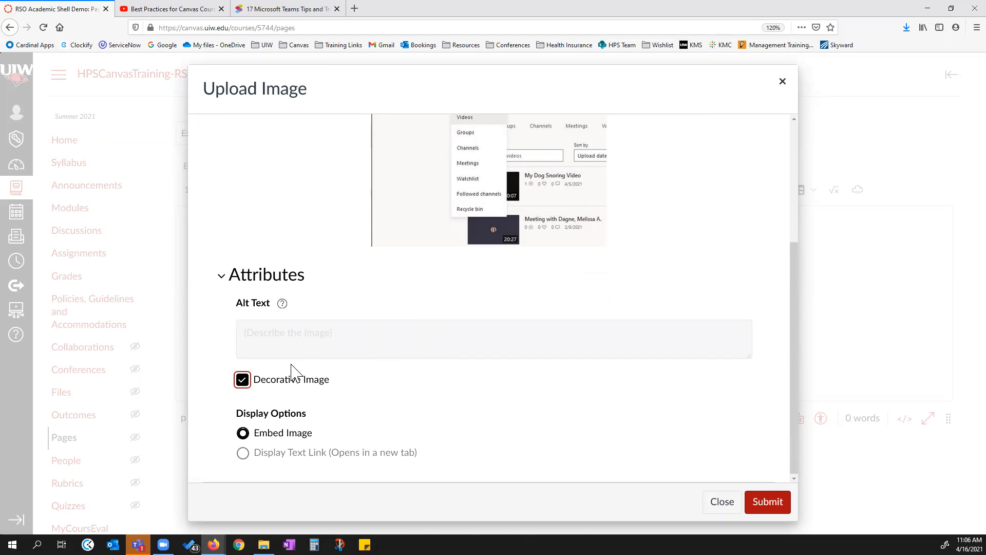
pyautogui.scroll(4, 511, 375)
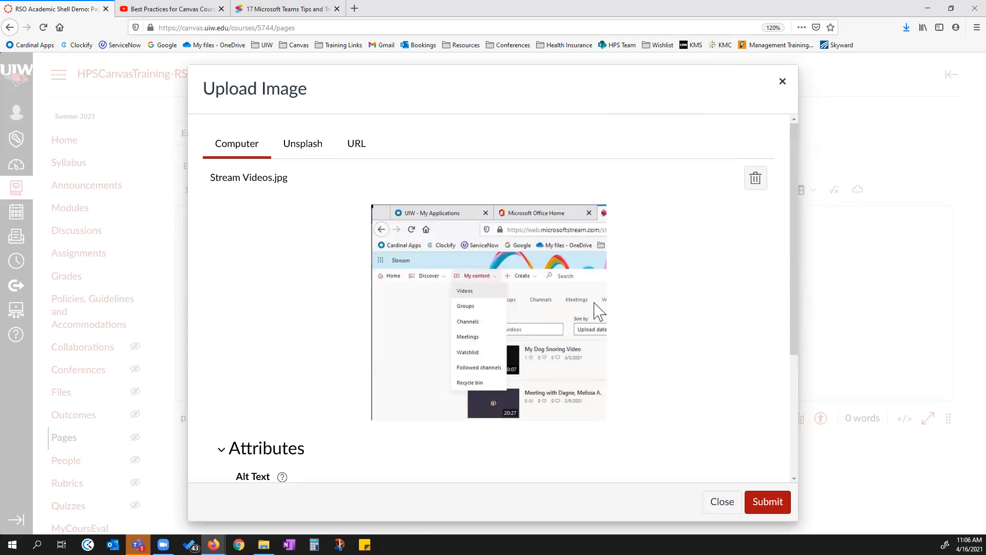
pyautogui.click(771, 503)
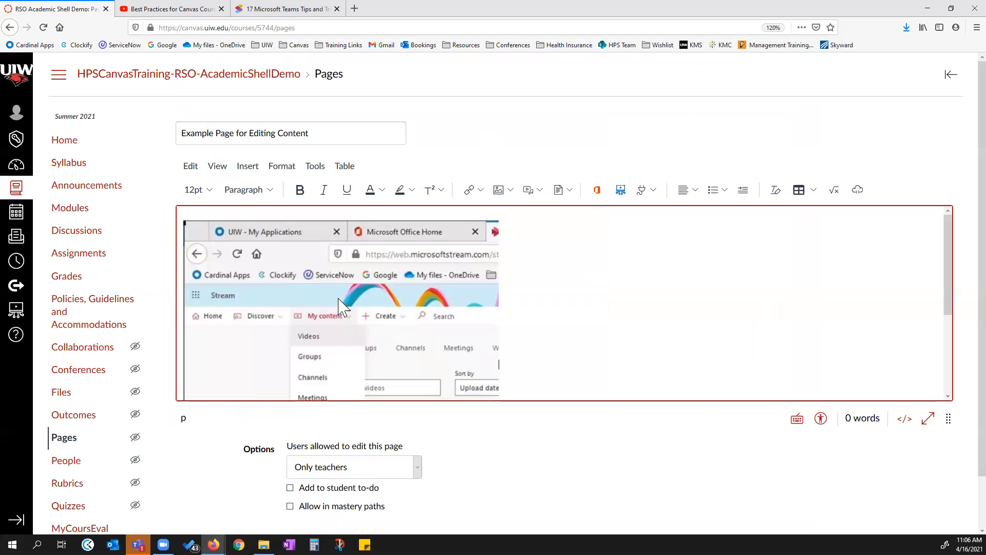
# - Review the embedded image's options, including its alt text, display and size settings, without changing them
pyautogui.click(340, 291)
pyautogui.click(340, 239)
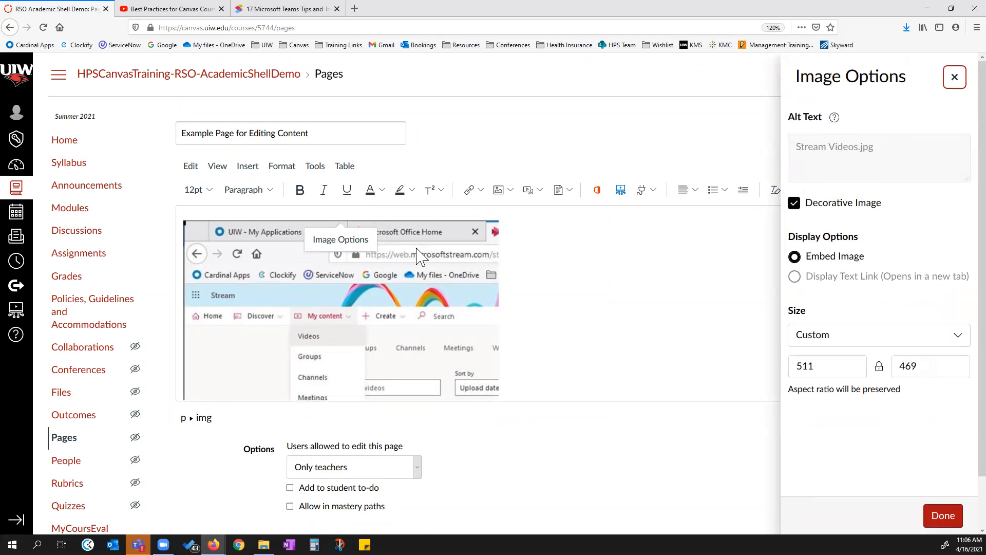
pyautogui.click(540, 275)
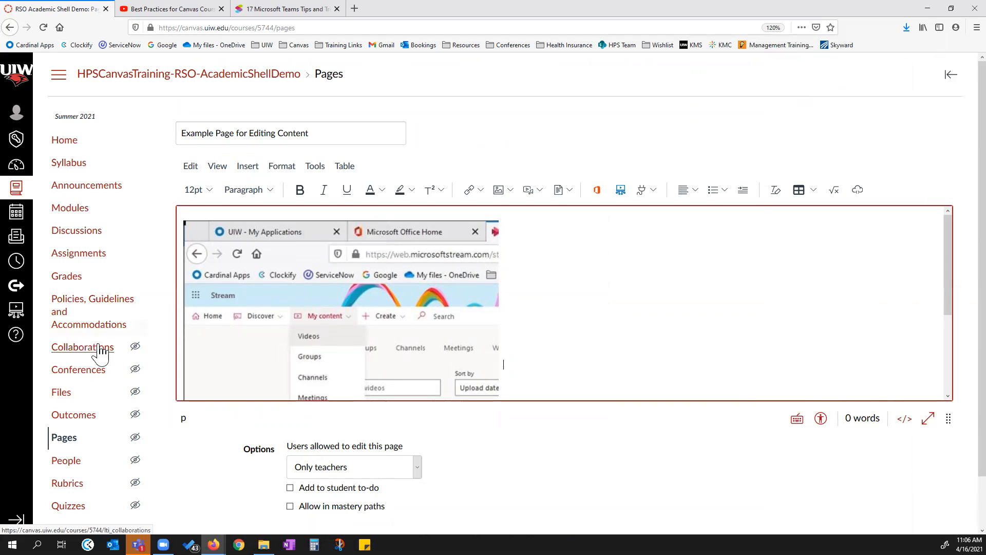
# - Open the course Files in a separate tab, examine the Uploaded Media folder and the folder list, and return to the page editor
pyautogui.scroll(-2, 66, 348)
pyautogui.rightClick(66, 346)
pyautogui.click(103, 351)
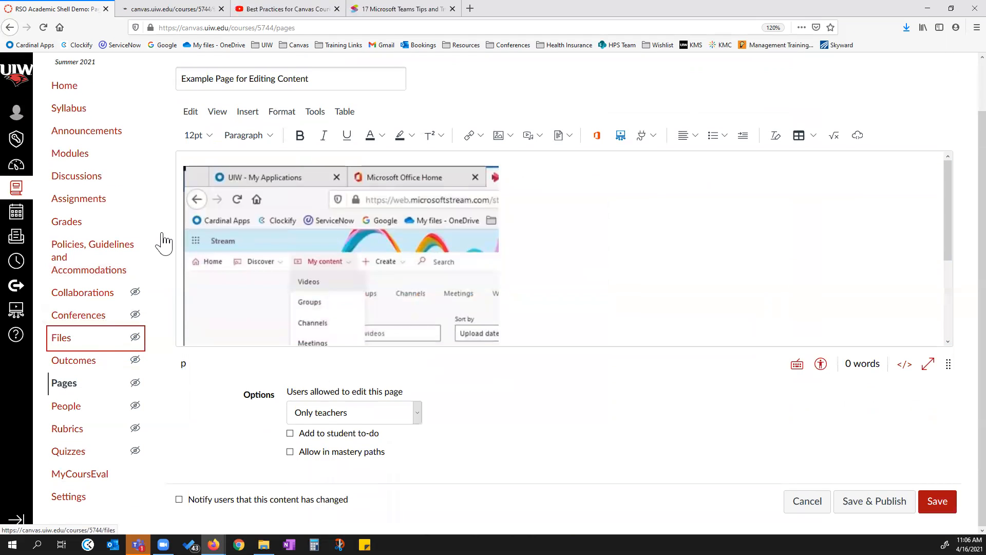
pyautogui.click(154, 11)
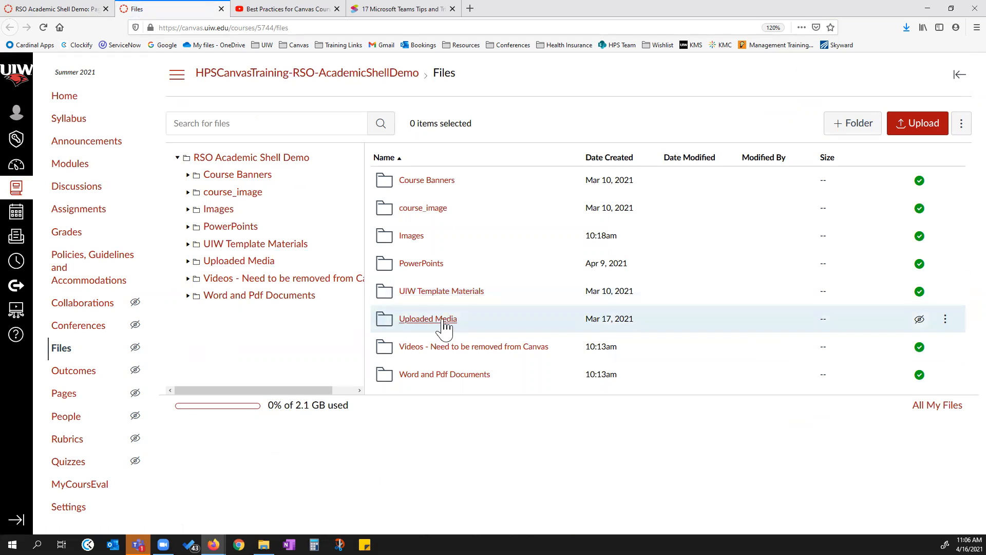
pyautogui.click(426, 320)
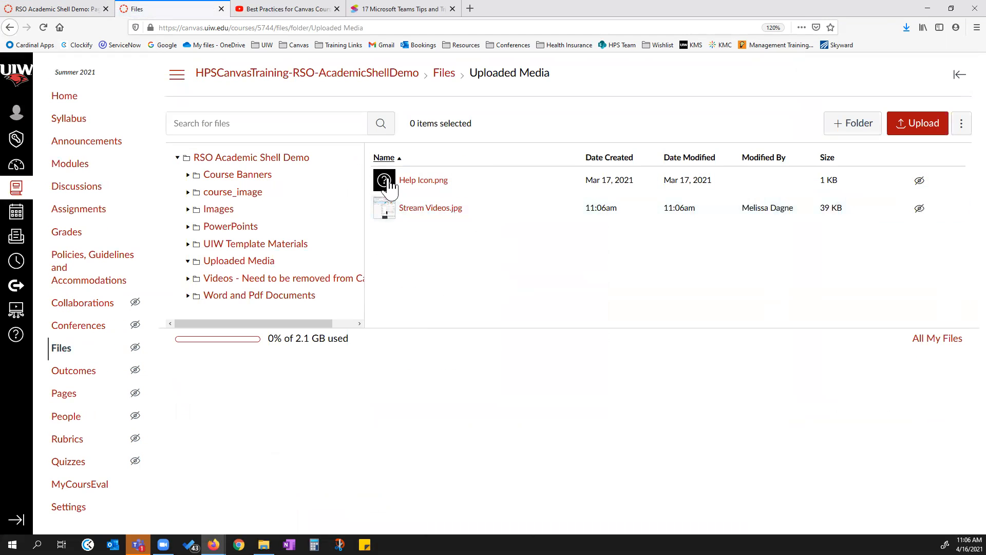
pyautogui.click(440, 73)
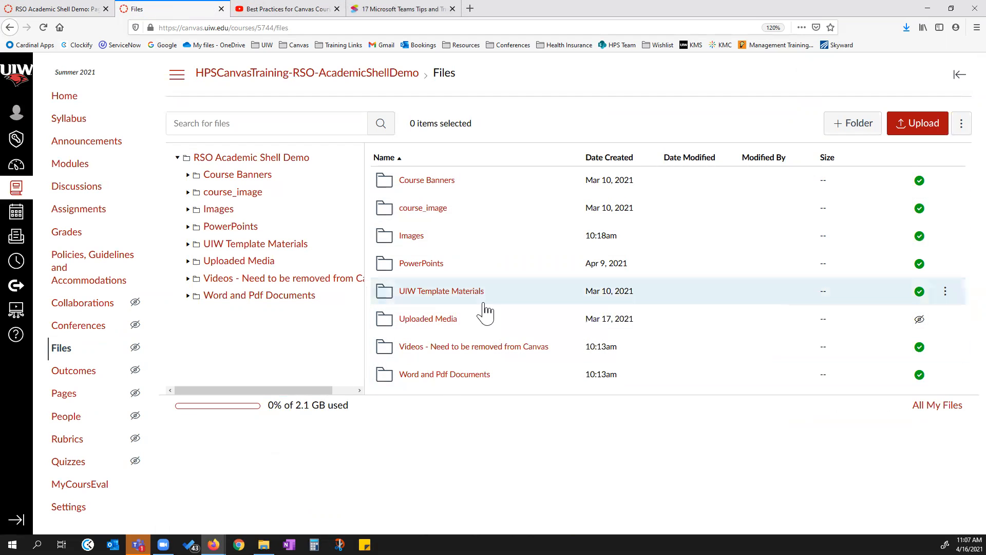
pyautogui.click(101, 9)
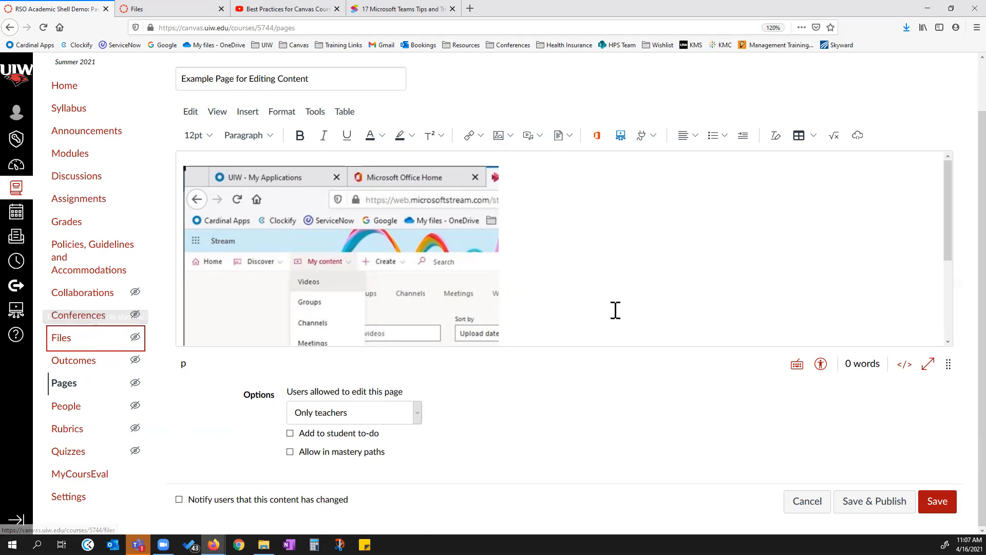
pyautogui.click(180, 15)
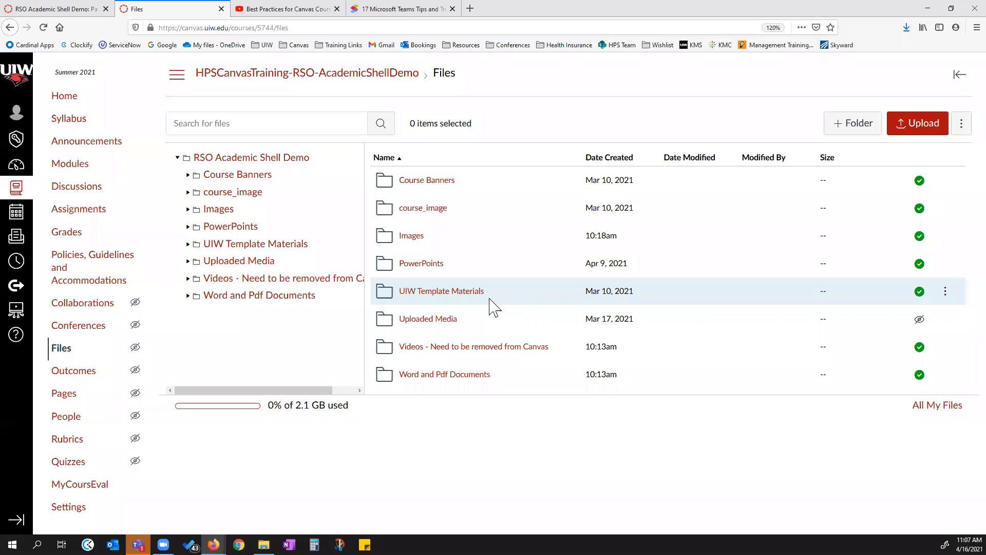
pyautogui.click(86, 10)
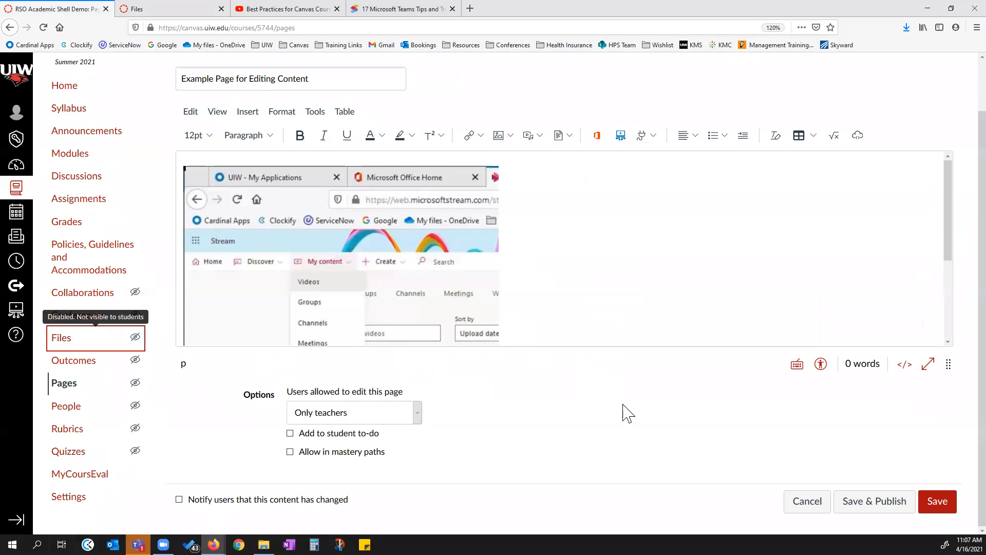
# - Delete the embedded Stream Videos image from the page body
pyautogui.click(512, 137)
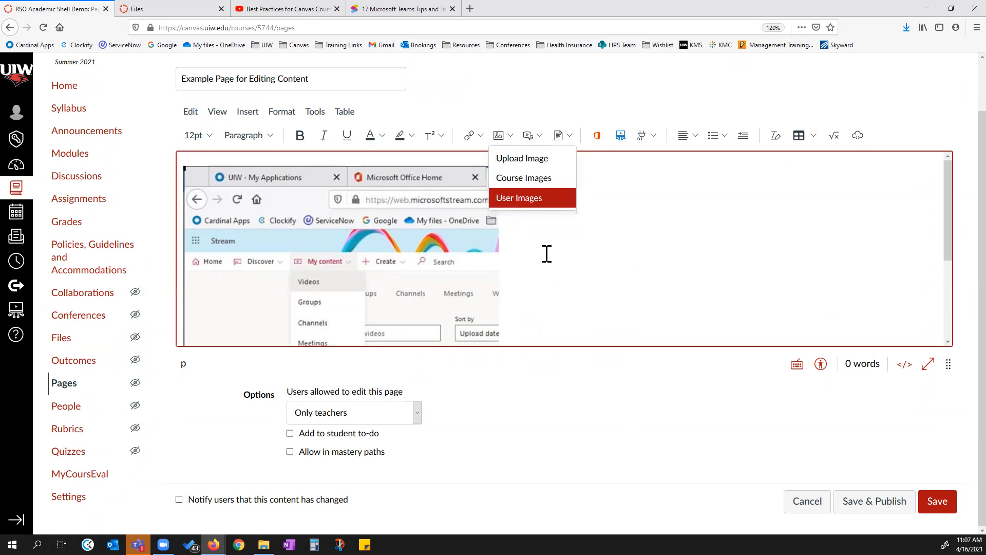
pyautogui.click(540, 279)
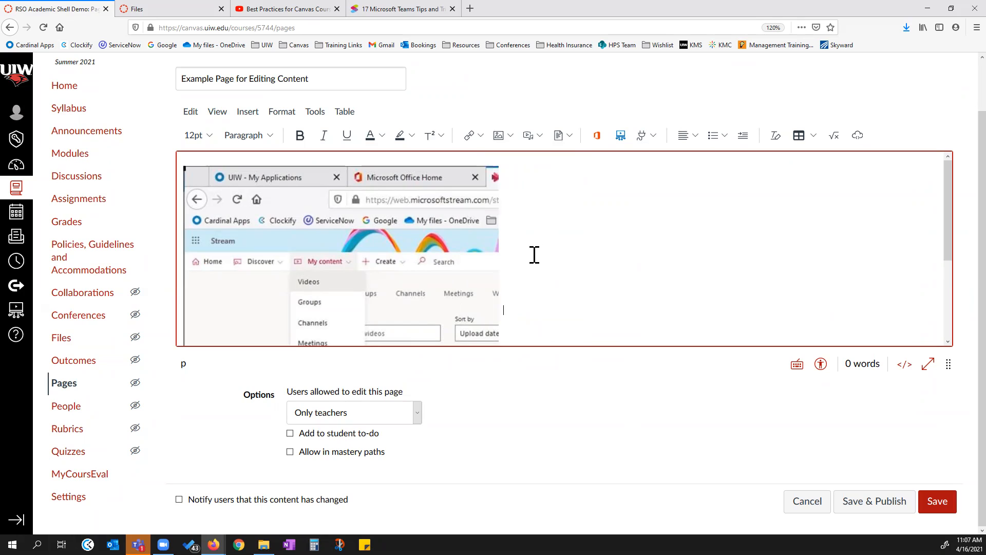
pyautogui.click(437, 223)
pyautogui.press('Delete')
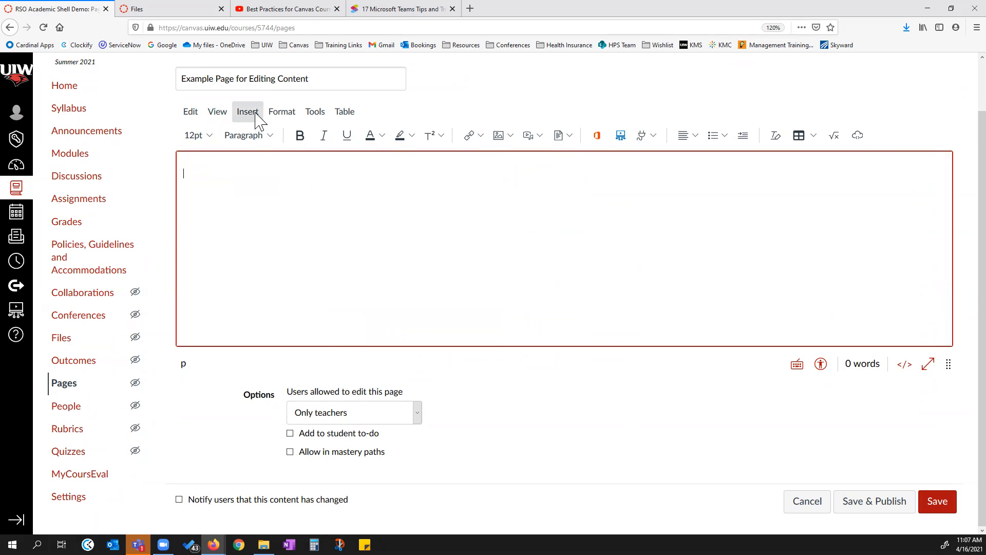
# - Insert a link to CN.pptx from the PowerPoints folder of the course files into the page body
pyautogui.click(477, 135)
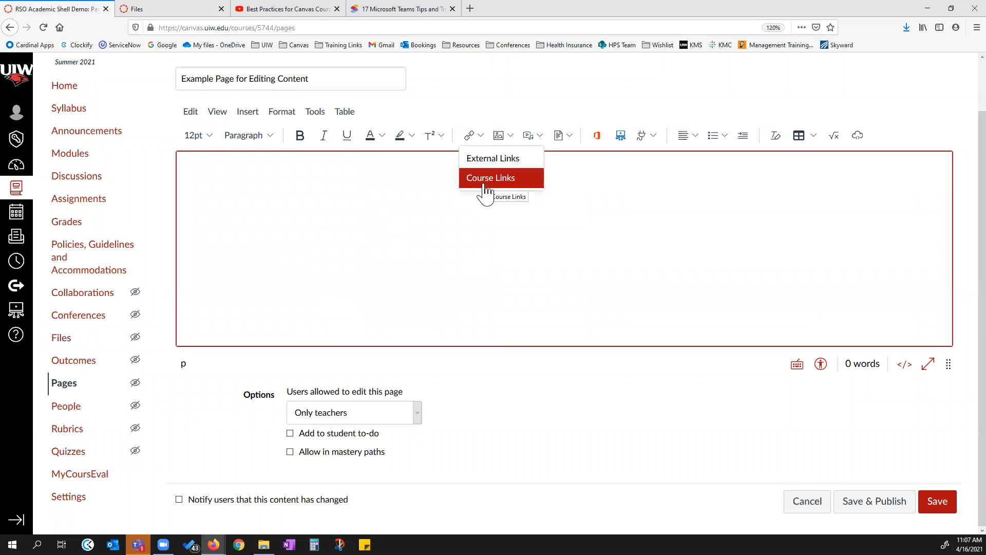
pyautogui.click(250, 113)
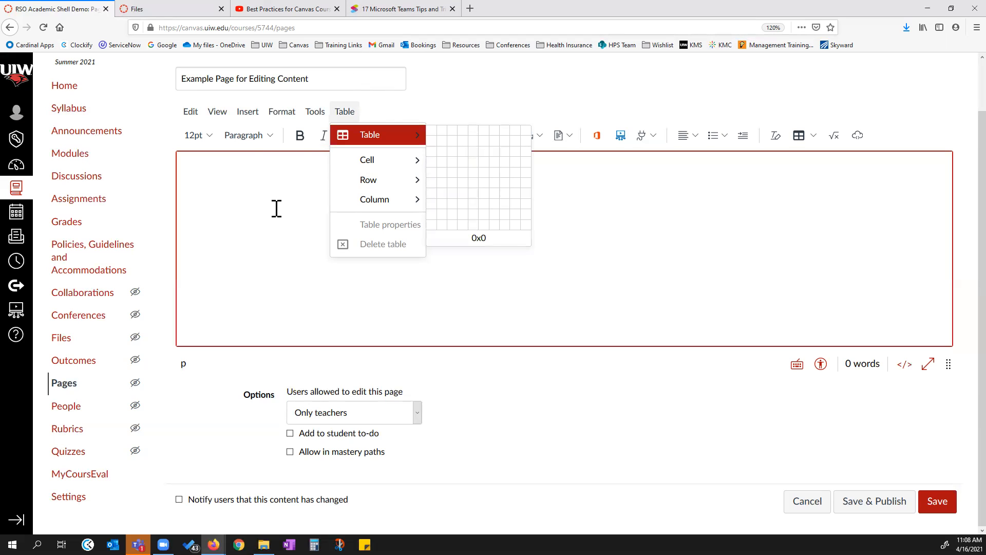
pyautogui.moveTo(262, 109)
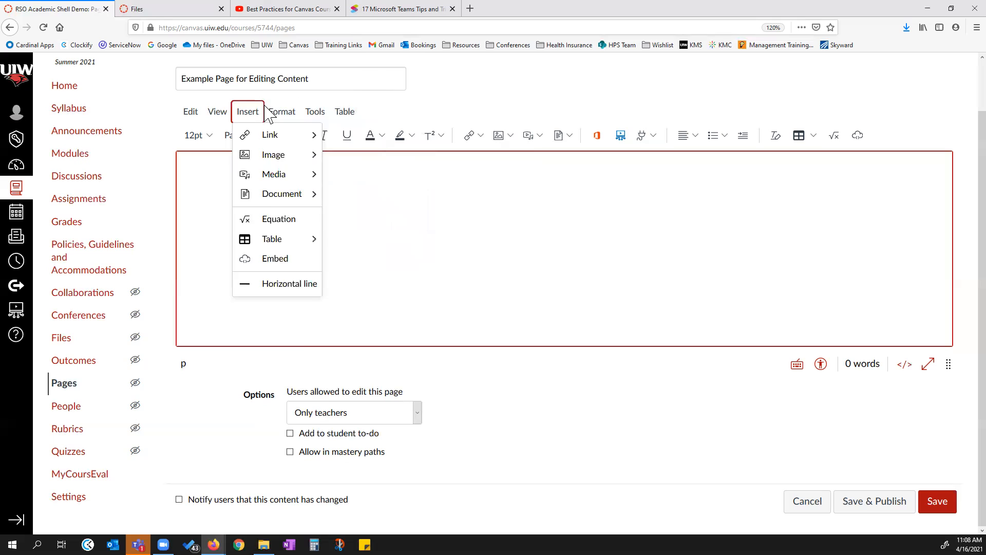
pyautogui.moveTo(265, 133)
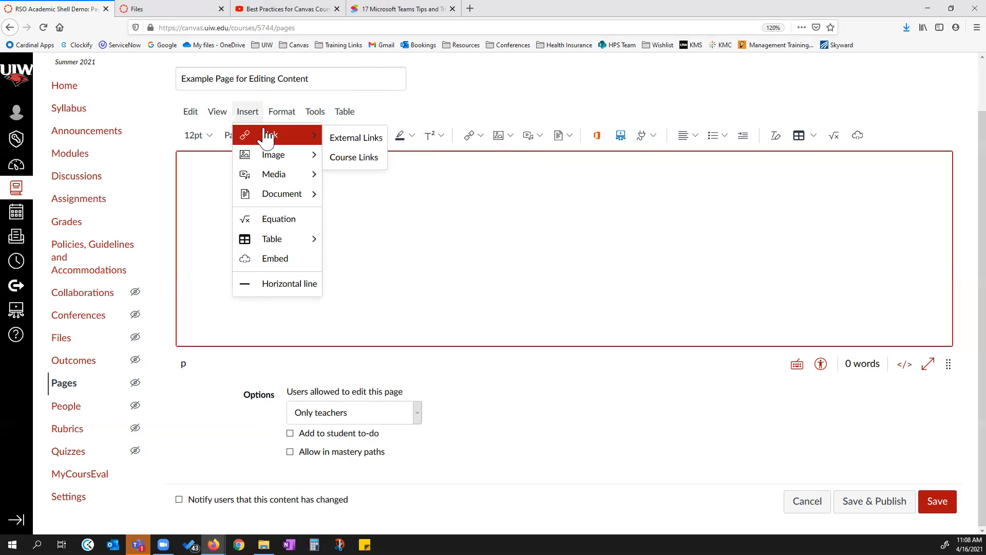
pyautogui.click(340, 161)
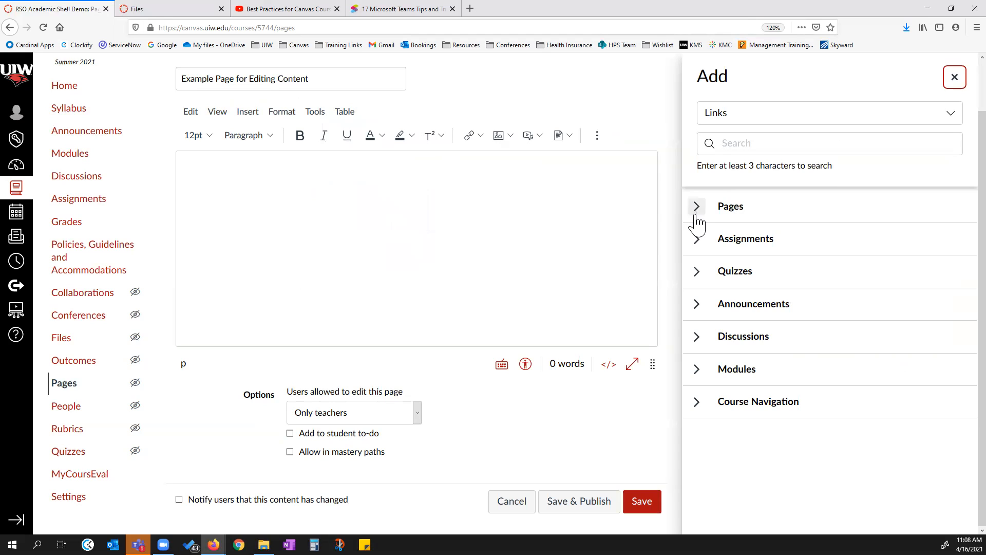
pyautogui.click(955, 118)
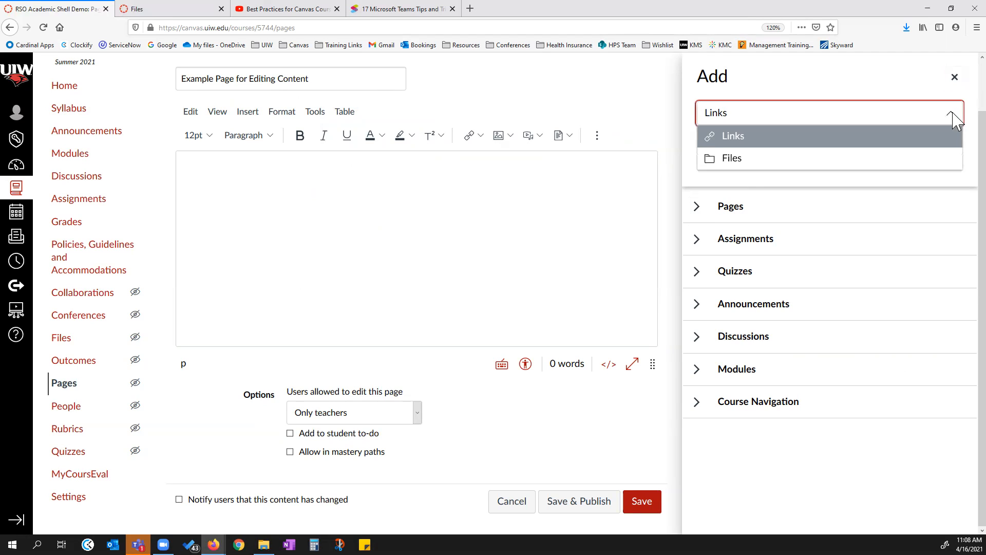
pyautogui.click(749, 168)
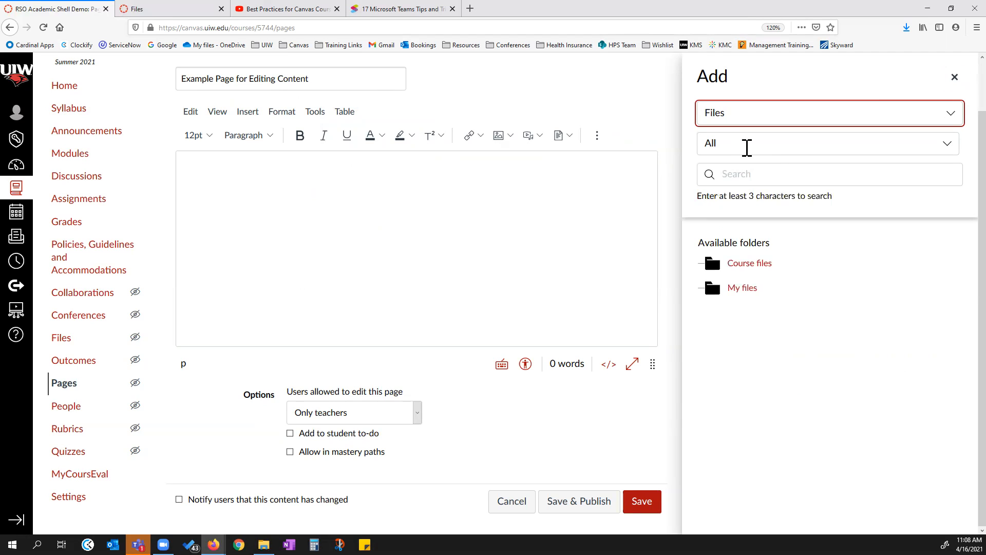
pyautogui.click(751, 272)
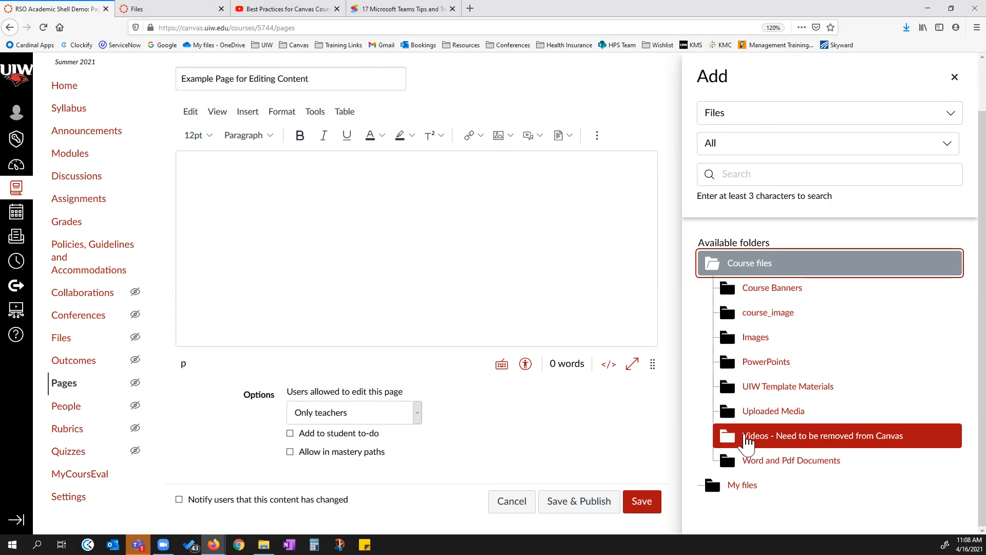
pyautogui.click(776, 367)
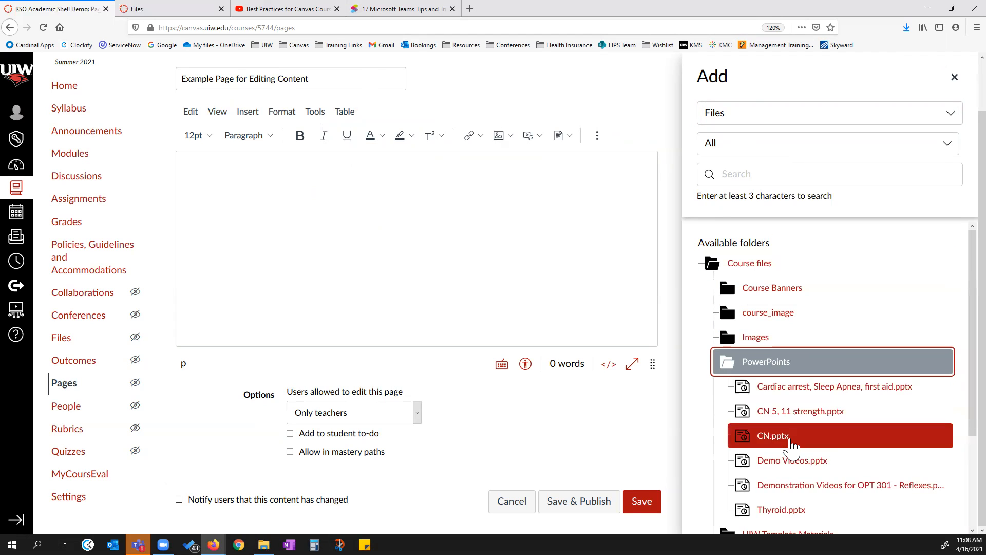
pyautogui.click(777, 437)
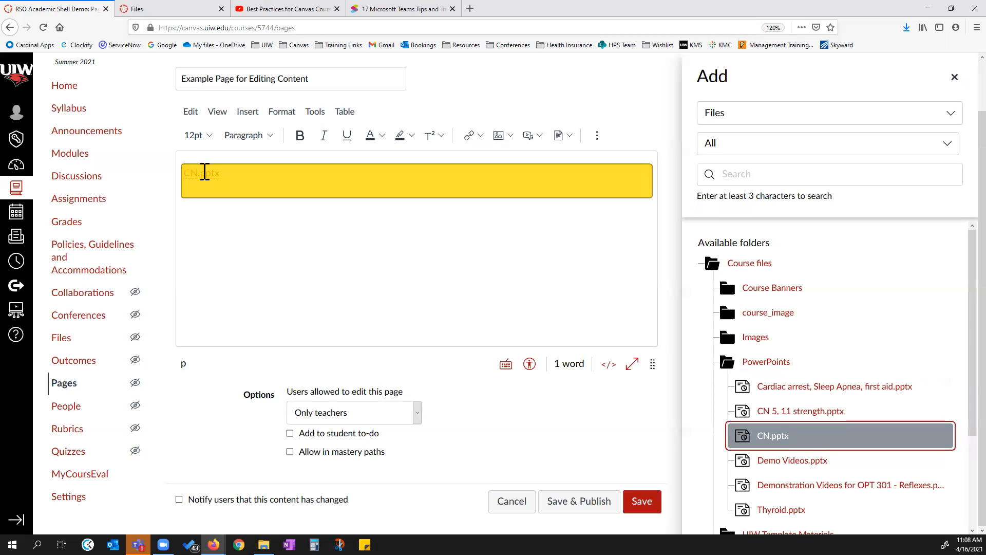
pyautogui.click(247, 112)
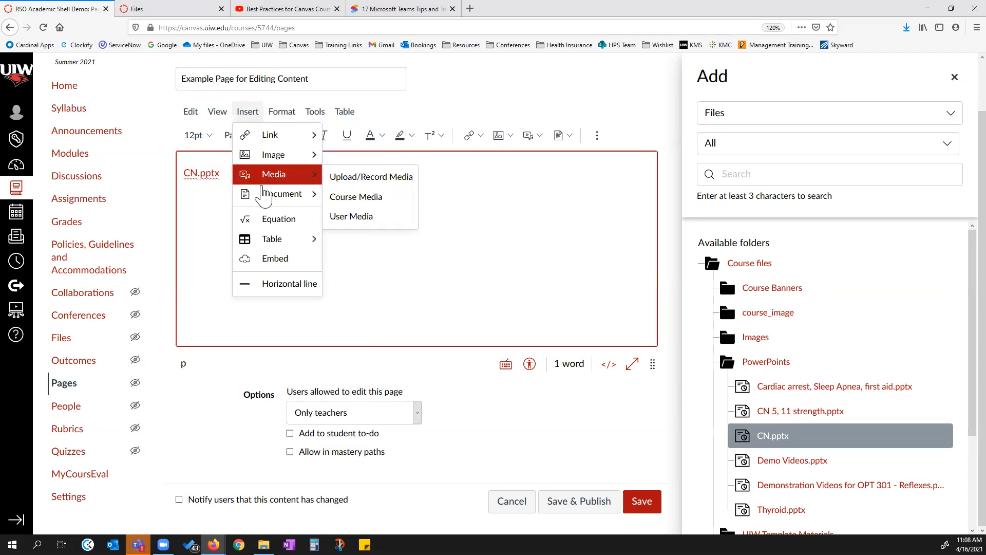
pyautogui.moveTo(297, 195)
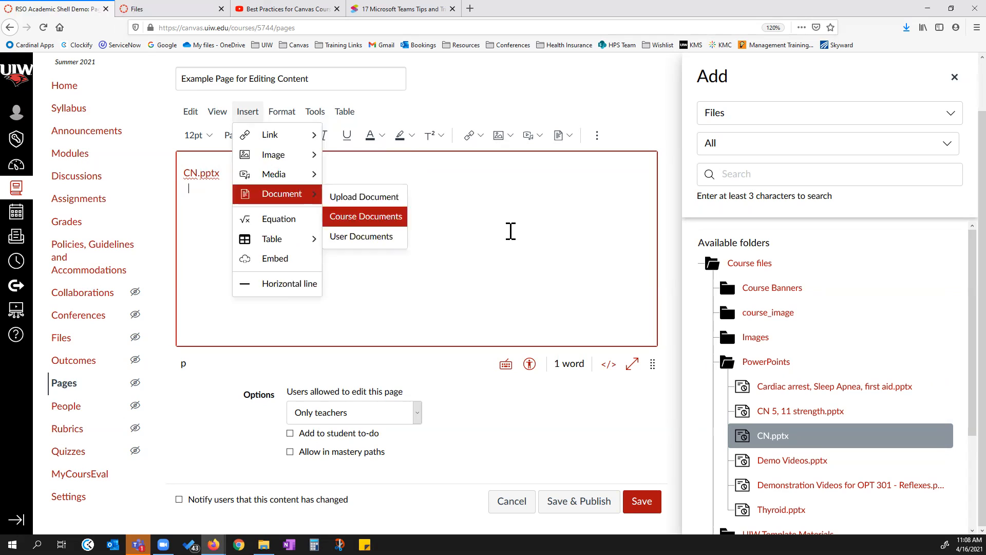
pyautogui.click(511, 231)
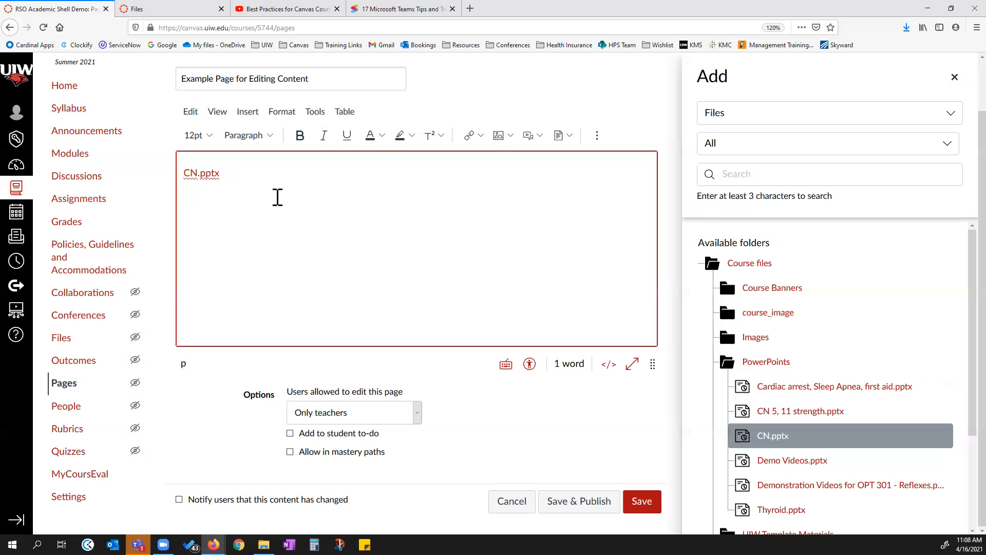
# - Replace the CN.pptx link in the page body with a link to the Laboratory module, followed by the word "Module"
pyautogui.moveTo(238, 211); pyautogui.dragTo(186, 162)
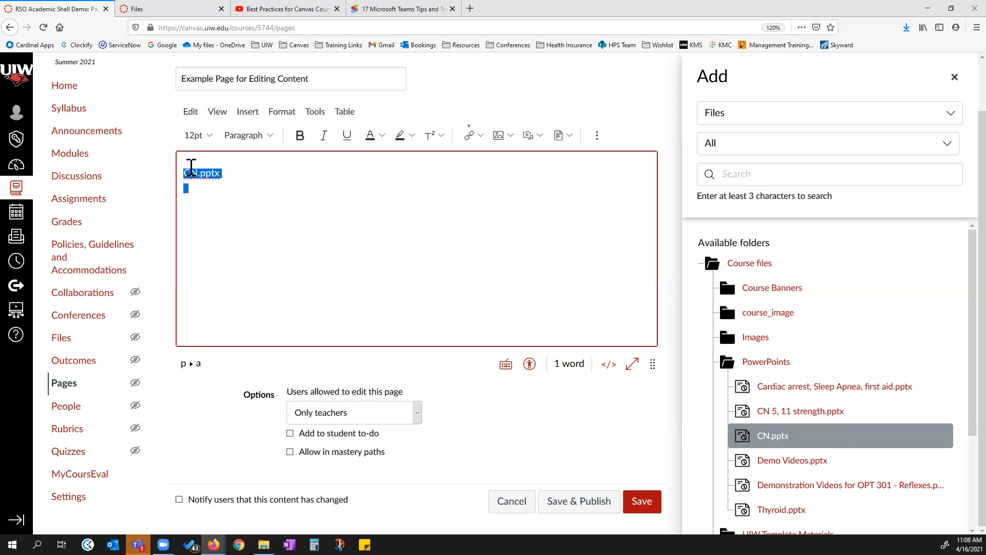
pyautogui.press('Delete')
pyautogui.click(757, 114)
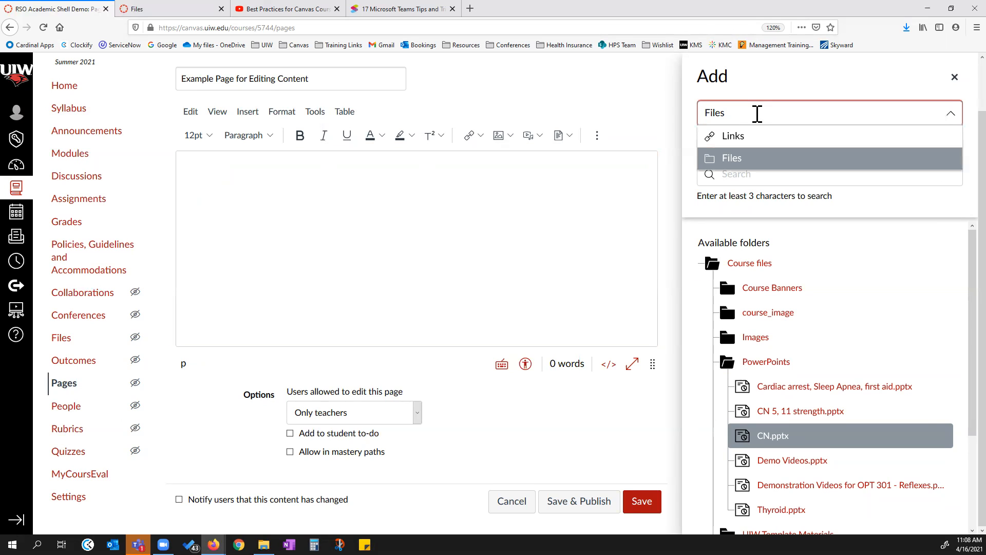
pyautogui.click(709, 137)
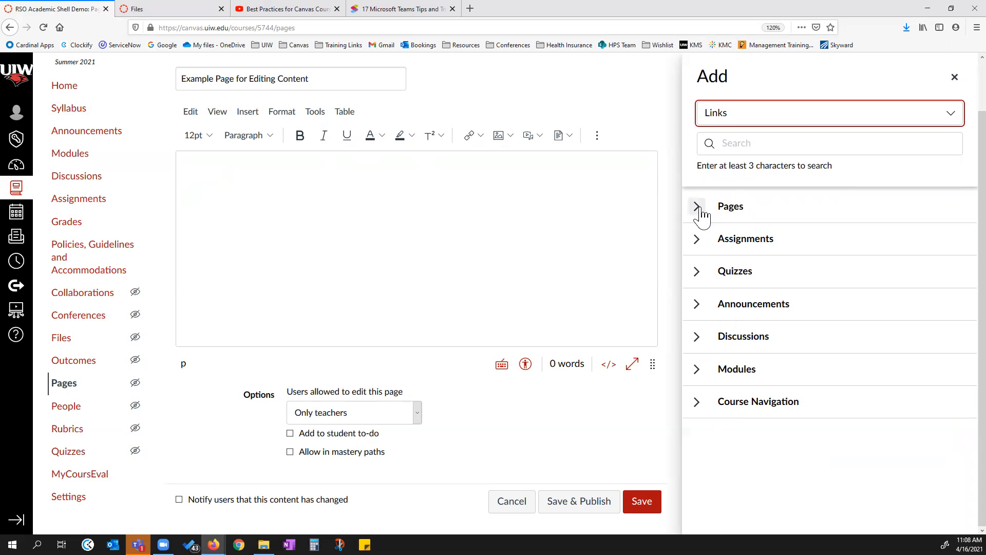
pyautogui.click(369, 205)
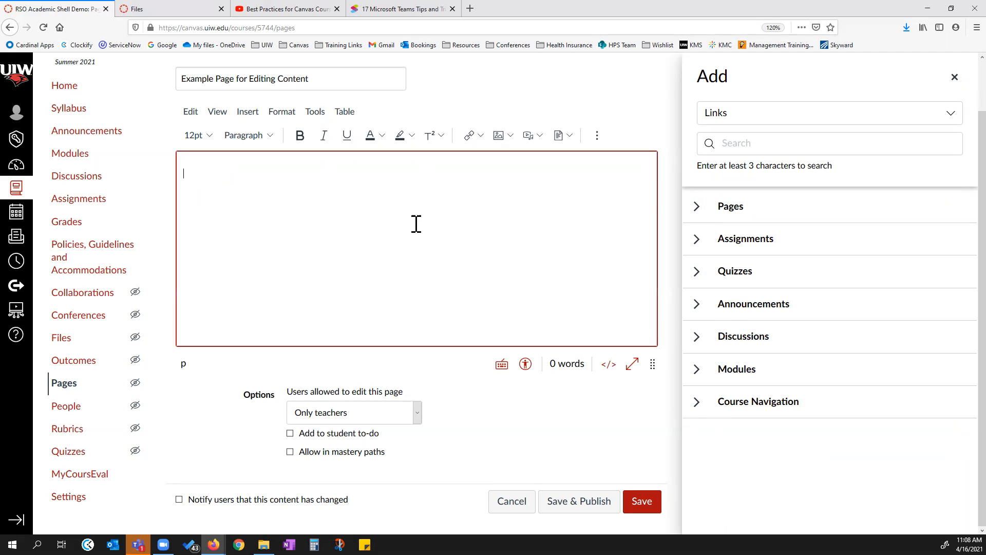
pyautogui.click(698, 374)
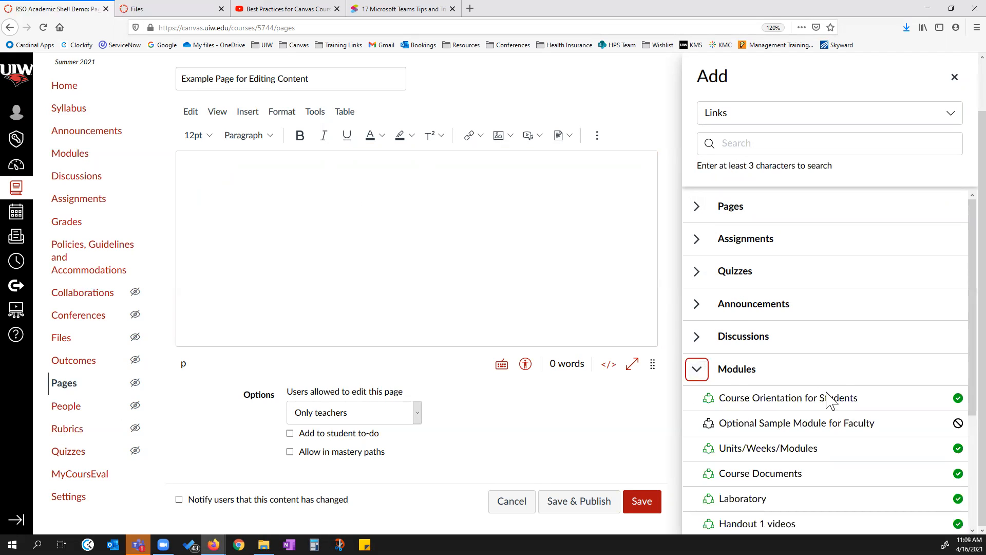
pyautogui.scroll(-5, 775, 407)
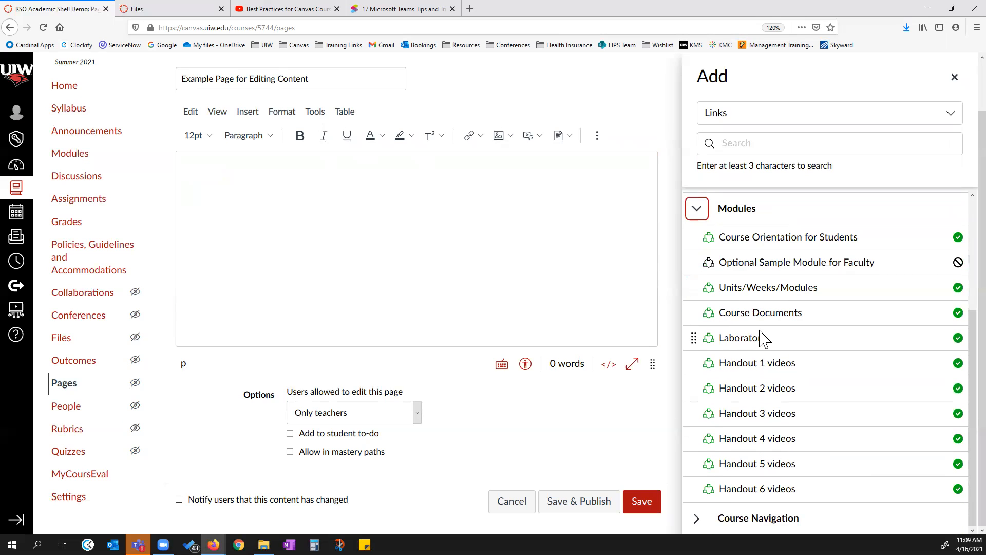
pyautogui.click(752, 340)
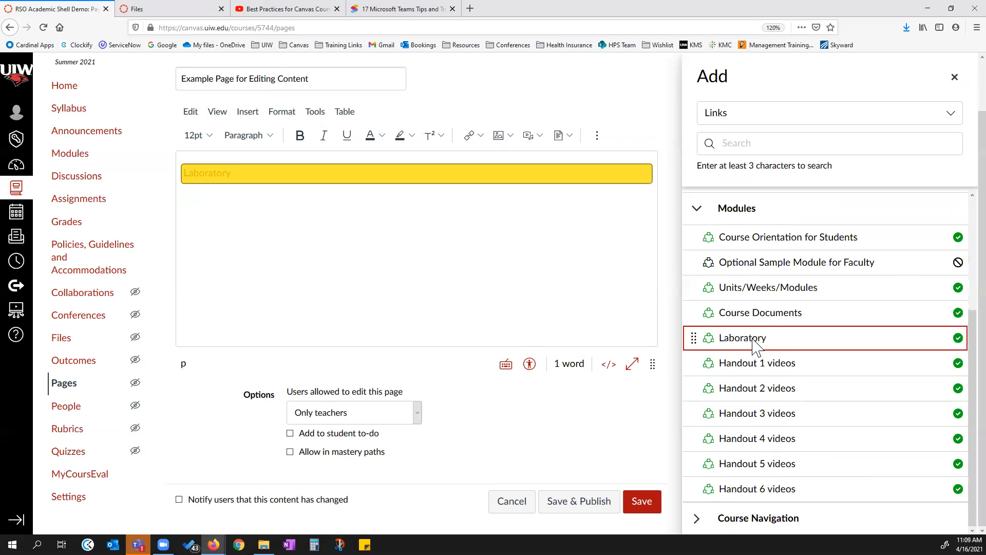
pyautogui.click(284, 187)
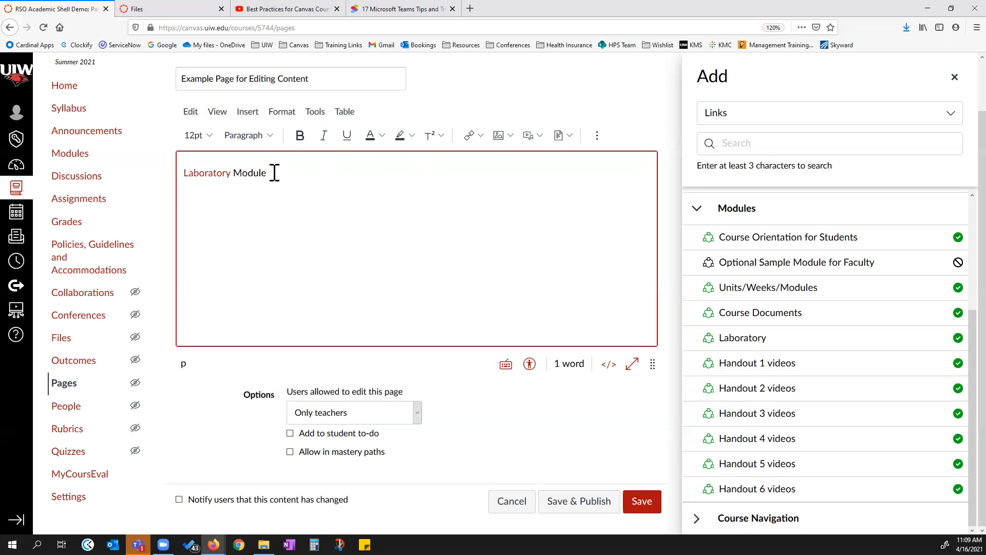
# - On a new line of the page body, insert a link to the About Your Instructor page, followed by the word "Page"
pyautogui.click(697, 210)
pyautogui.click(296, 183)
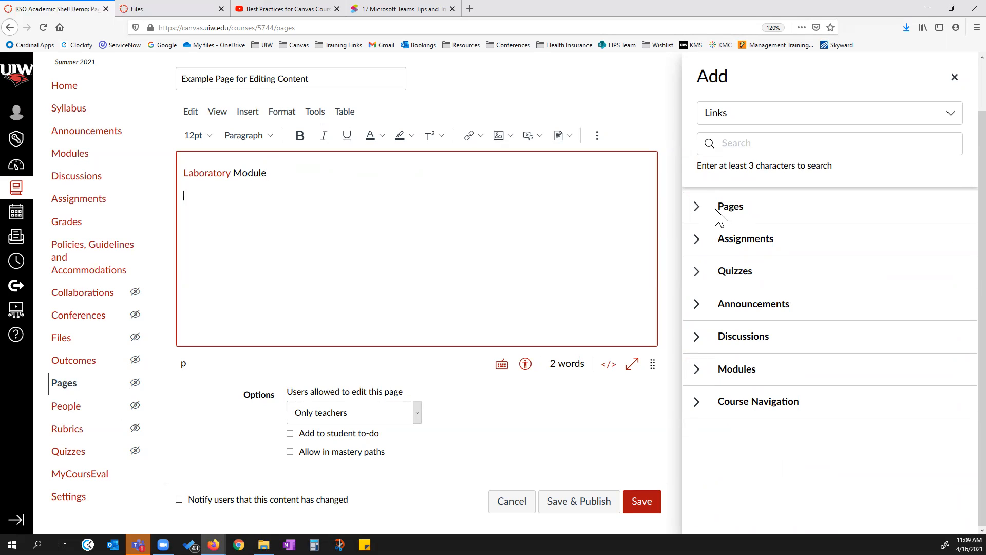
pyautogui.click(696, 206)
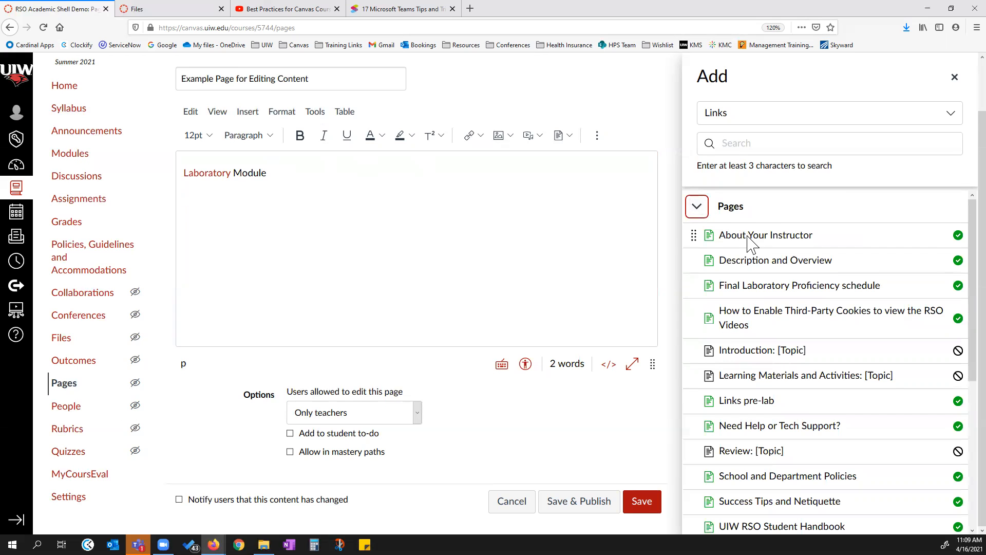
pyautogui.click(751, 237)
pyautogui.click(311, 196)
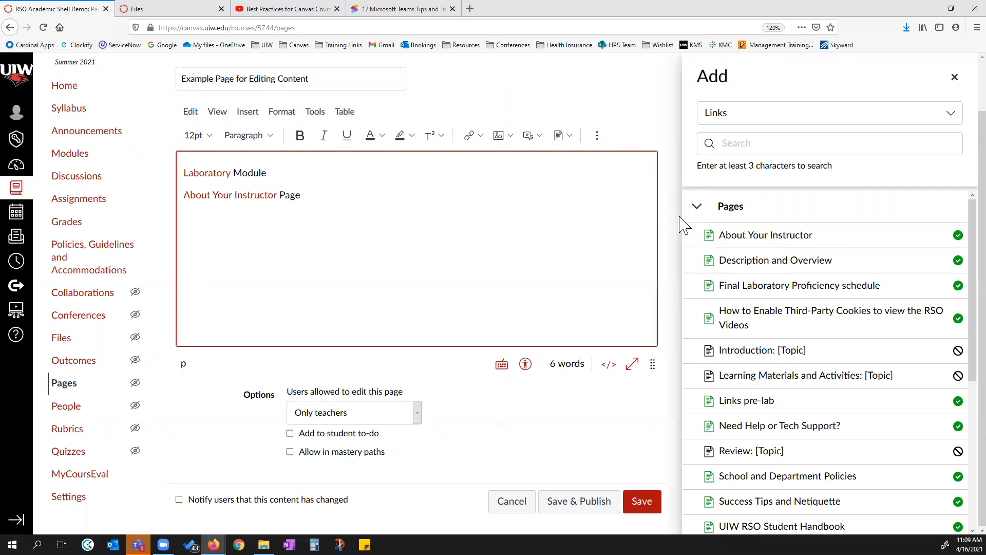
# - Below it, insert a link to the Lab 1 assessment upload assignment, followed by the word "Assignment"
pyautogui.click(697, 206)
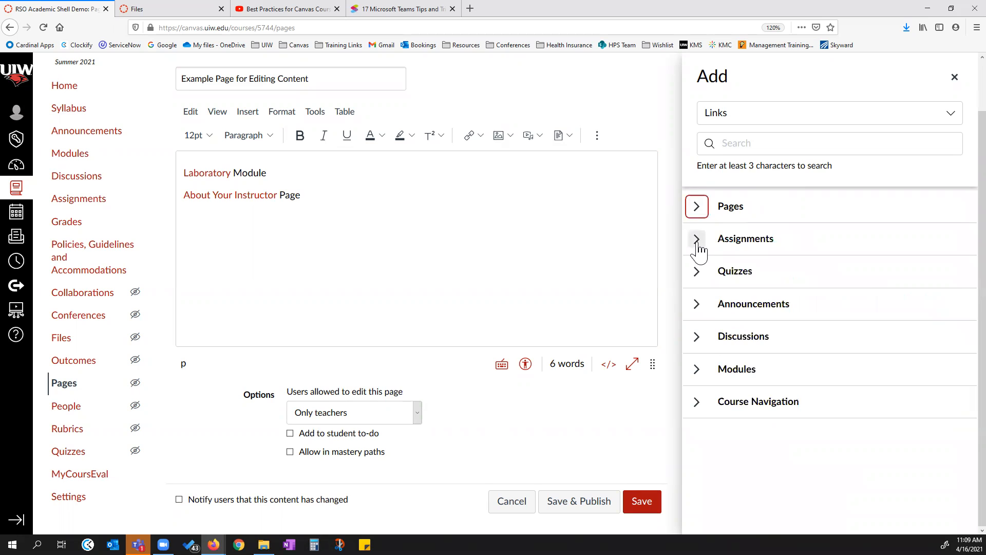
pyautogui.click(697, 239)
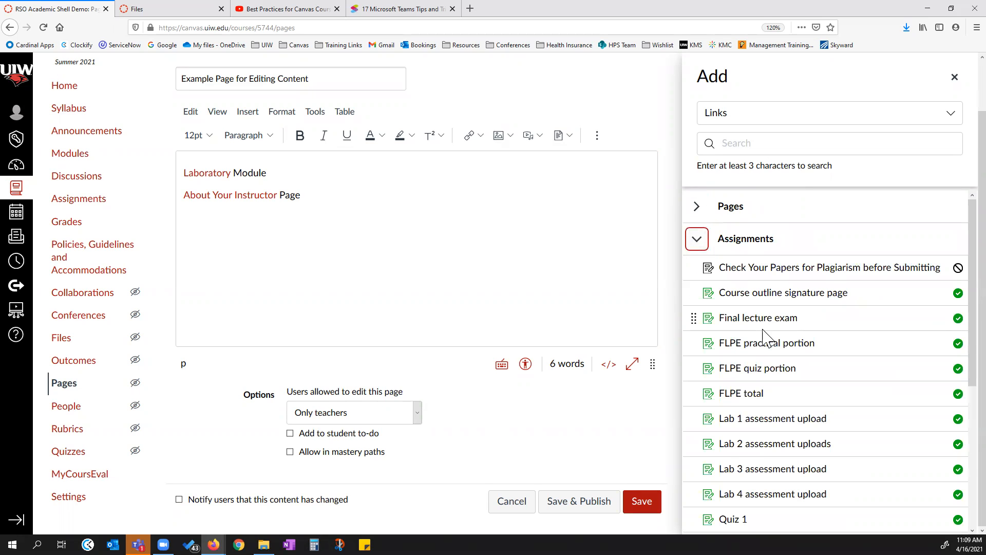
pyautogui.click(763, 417)
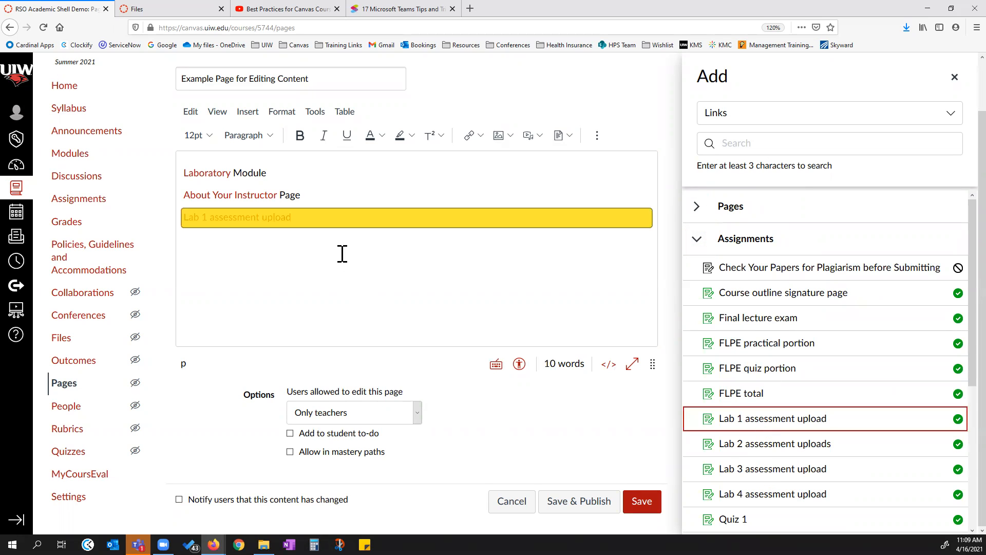
pyautogui.click(332, 219)
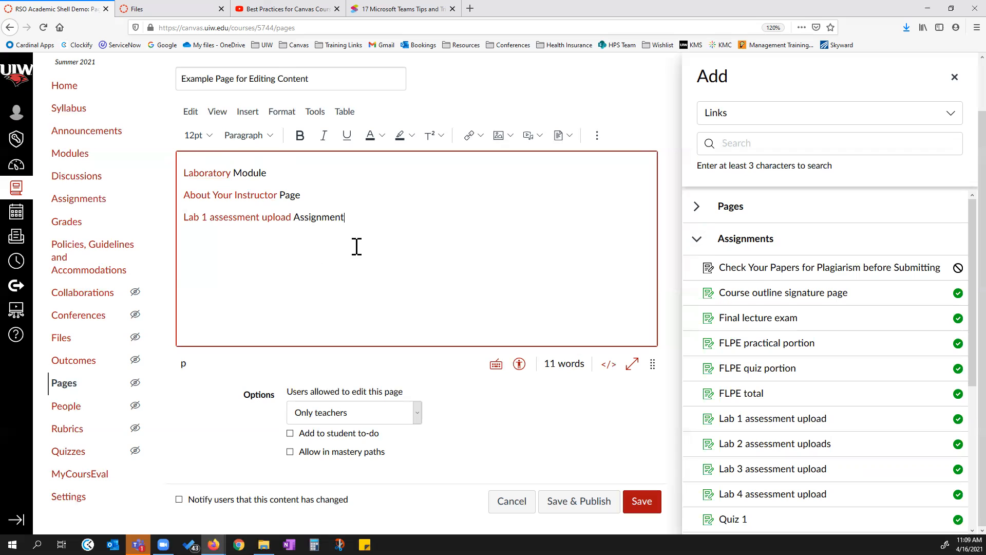
# - Upload Zoom Reports and Attendance.pdf from the OneDrive Tech Tips folder as a linked document below the assignment link, and save the page
pyautogui.click(248, 111)
pyautogui.moveTo(314, 200)
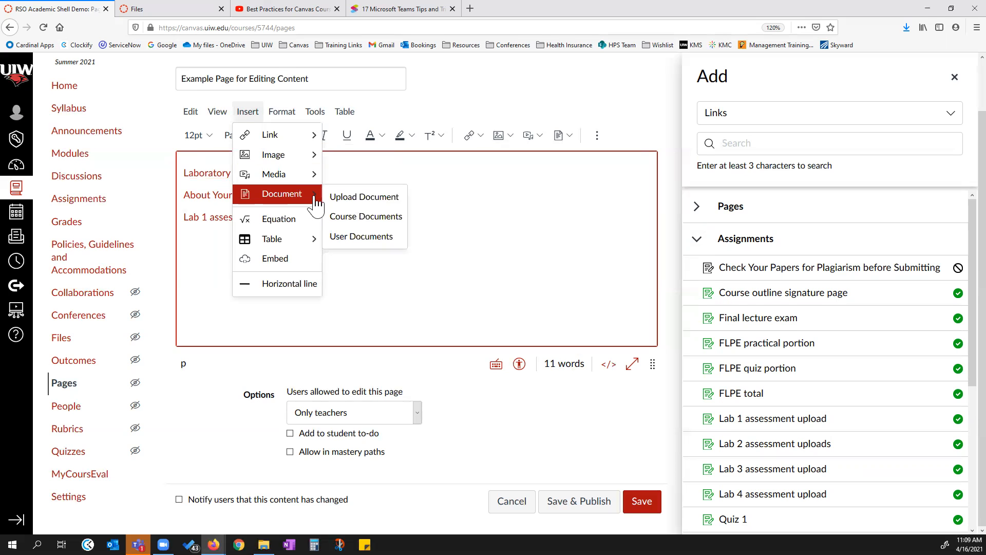
pyautogui.click(359, 199)
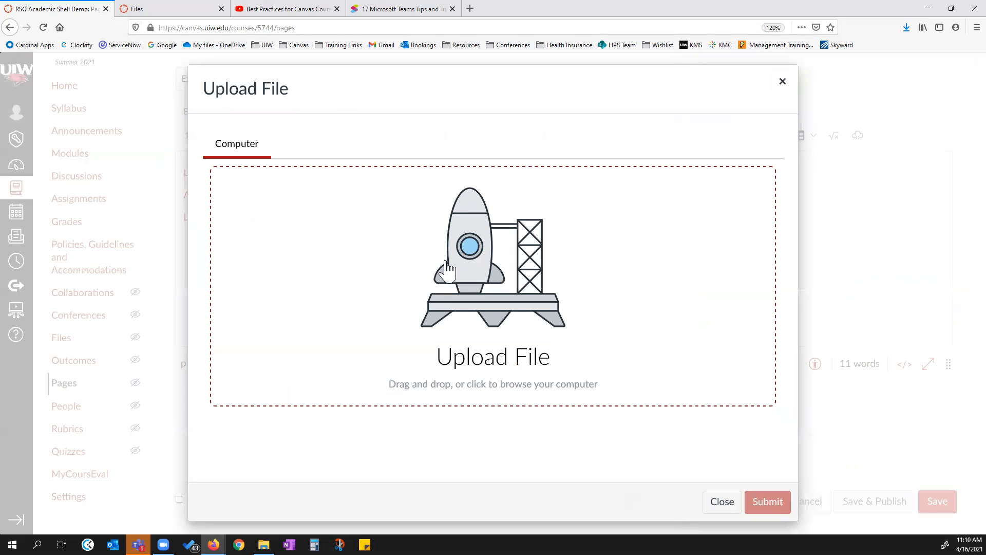
pyautogui.click(467, 275)
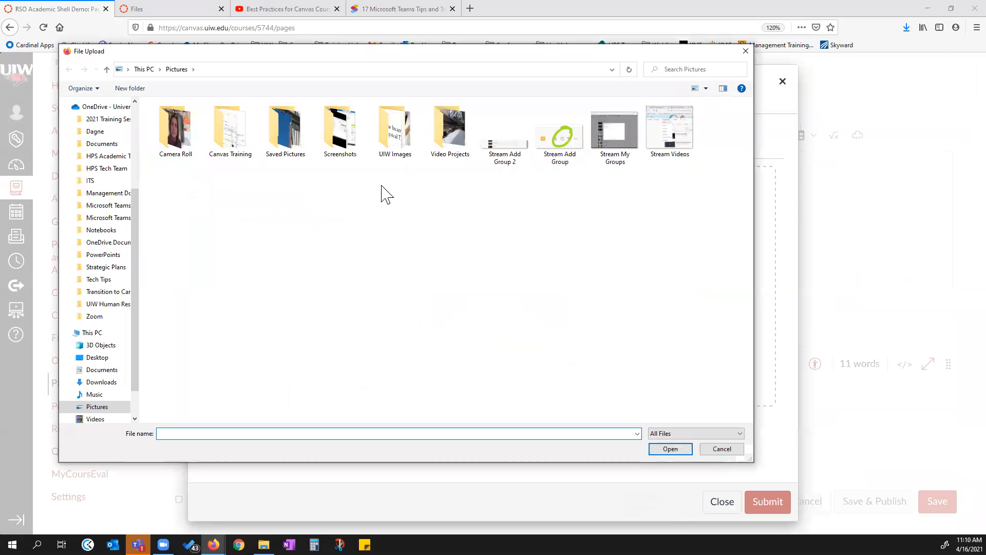
pyautogui.click(104, 147)
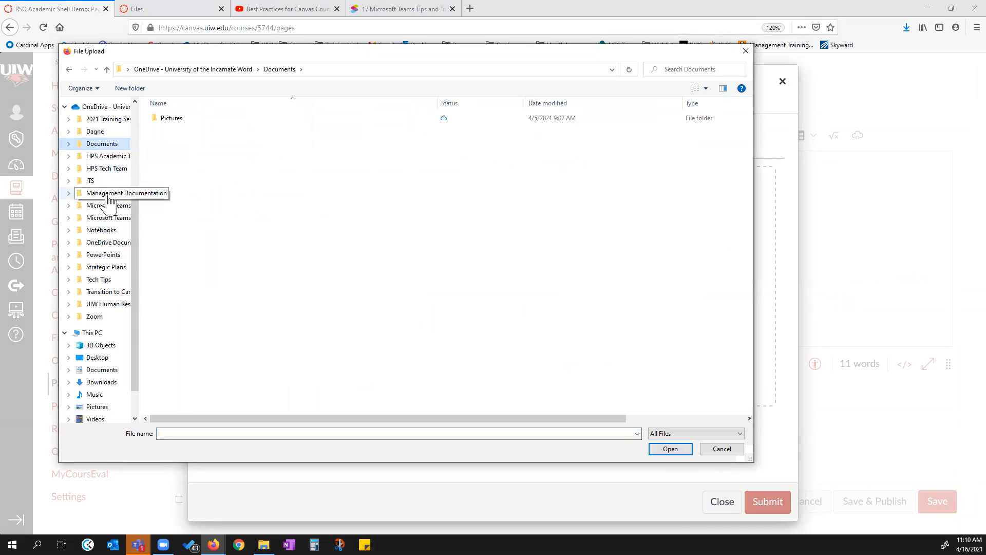
pyautogui.click(102, 280)
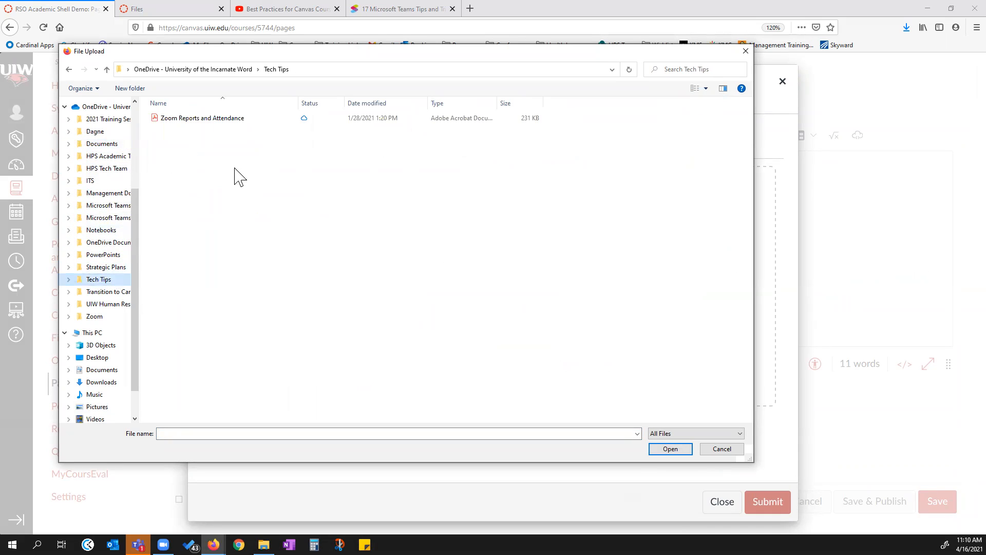
pyautogui.click(208, 119)
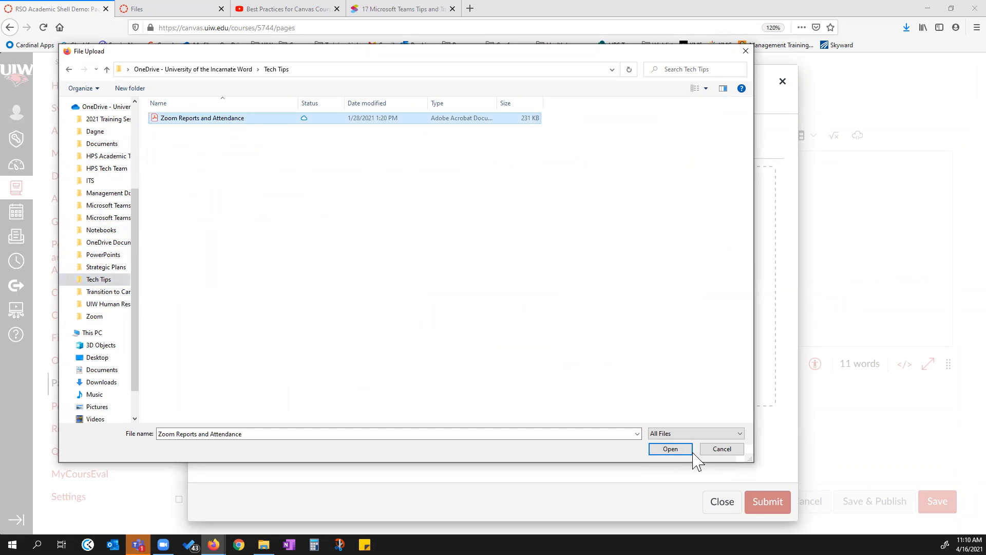
pyautogui.click(658, 451)
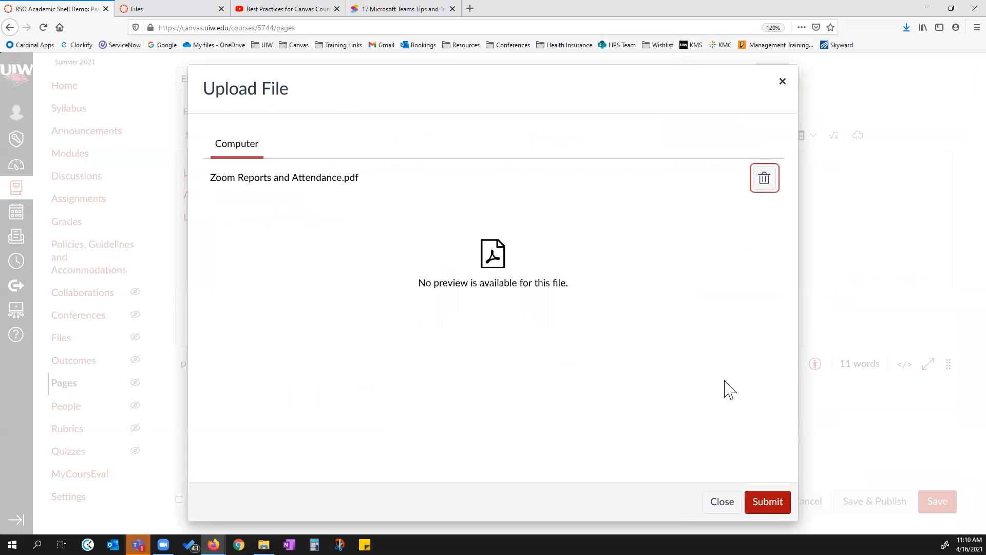
pyautogui.click(768, 502)
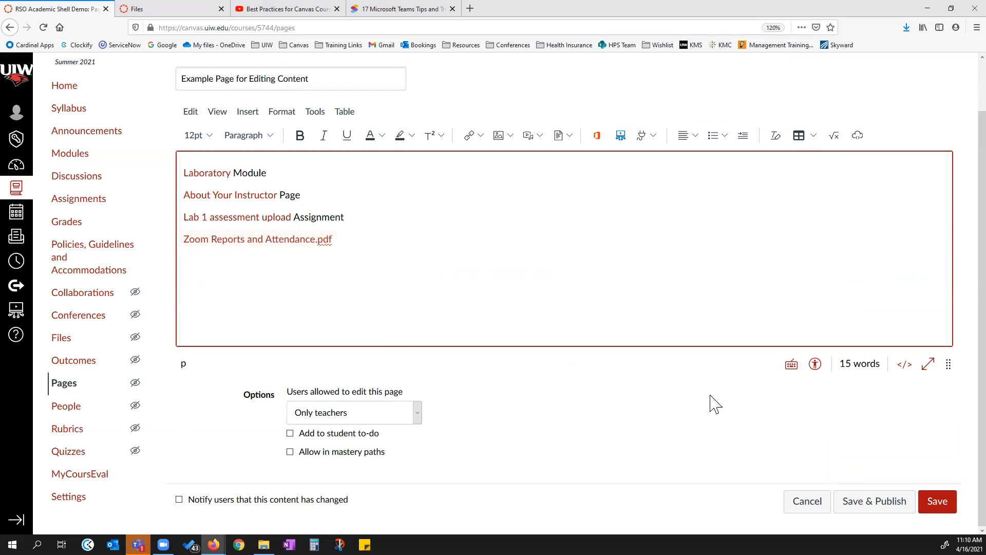
pyautogui.click(937, 501)
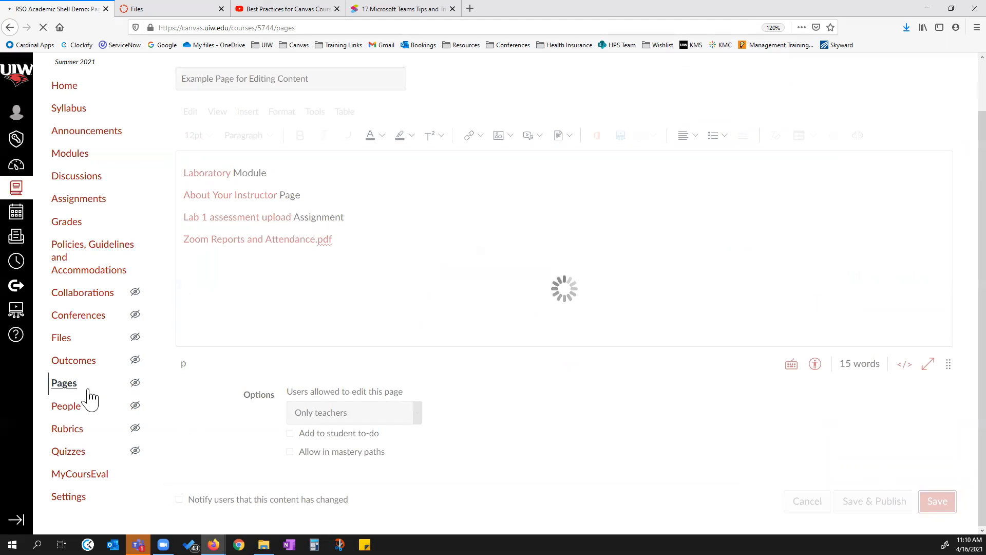
# - Reload the course Files in their separate tab and examine the Uploaded Media folder for the uploaded PDF
pyautogui.click(165, 9)
pyautogui.click(43, 28)
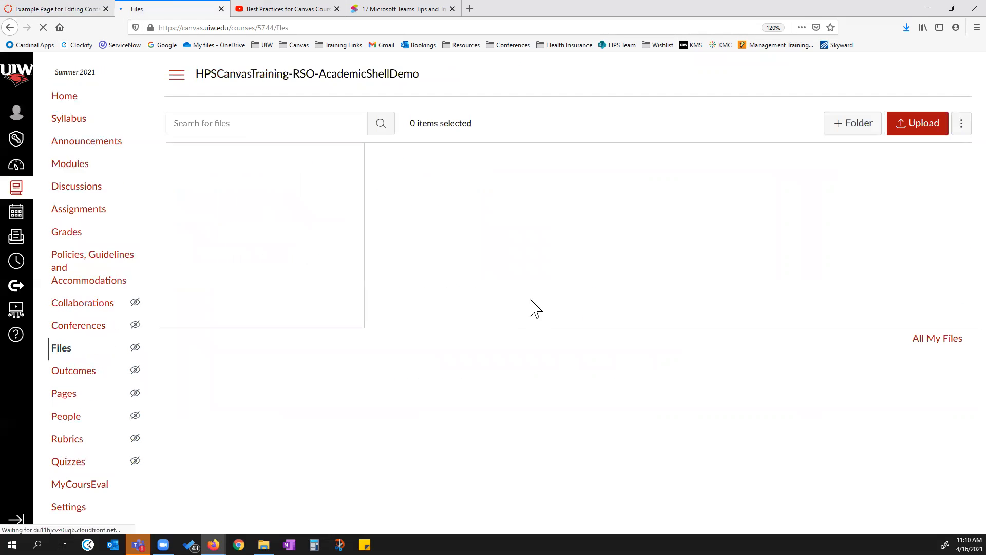
pyautogui.click(440, 319)
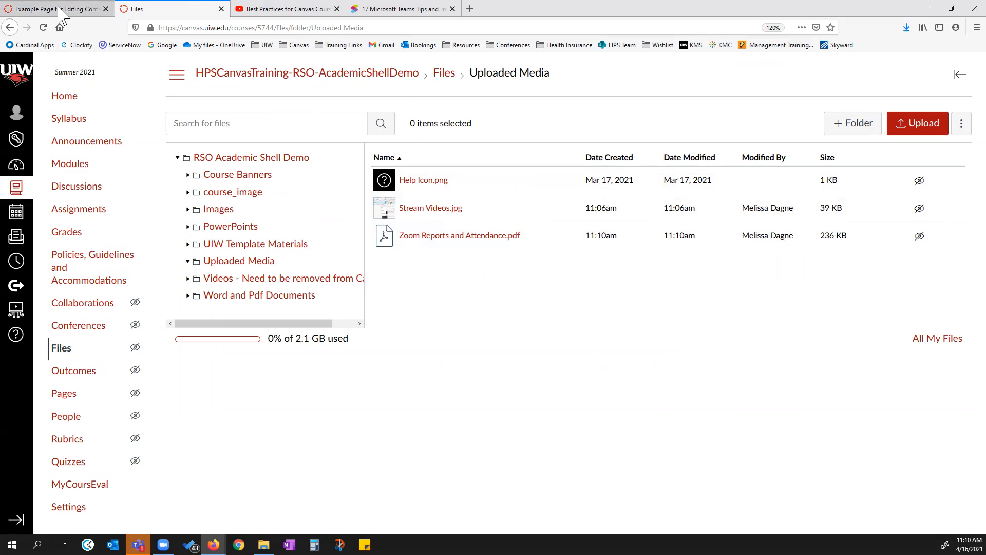
# - Show the Modules pages of the RSO Sandbox Demo and RSO Academic Shell Demo courses side by side
pyautogui.click(70, 164)
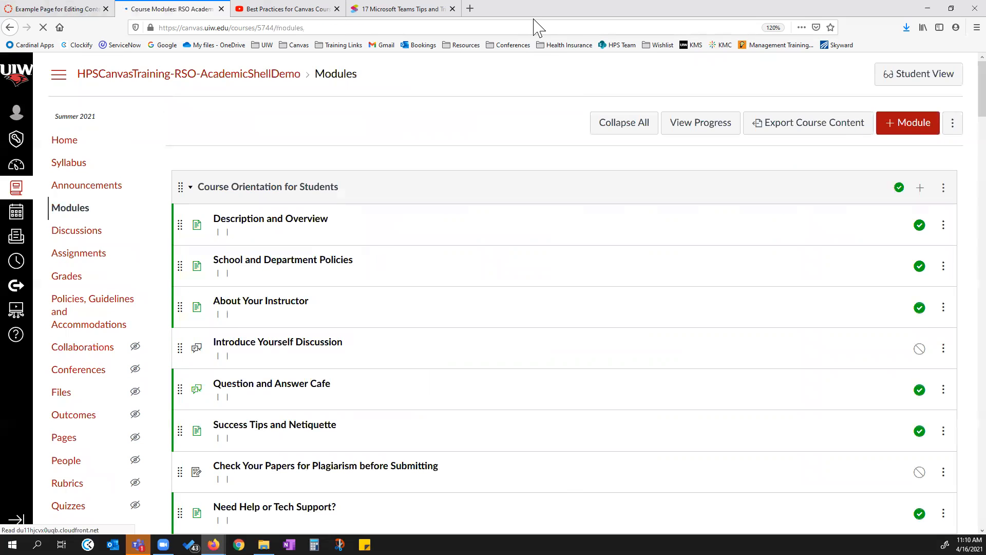
pyautogui.click(952, 8)
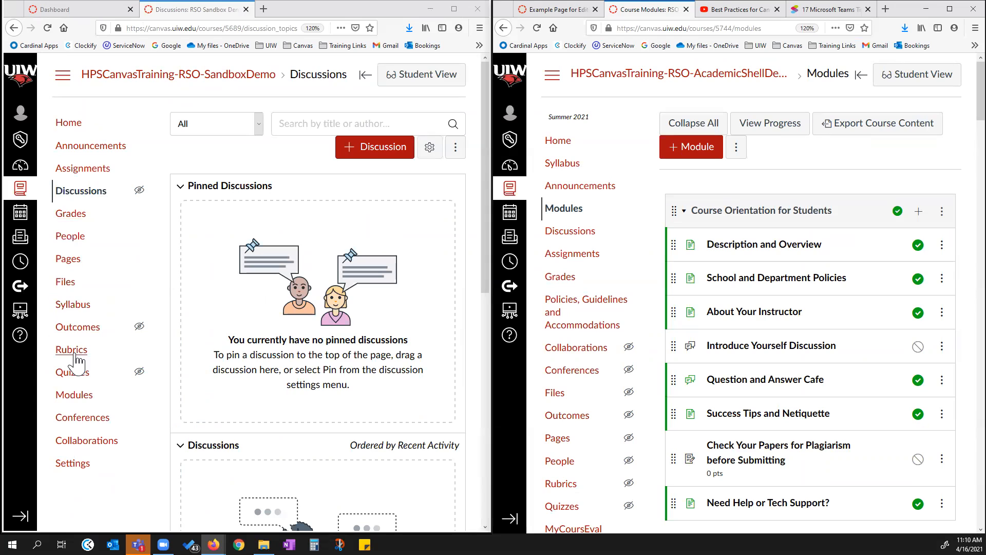
pyautogui.click(78, 396)
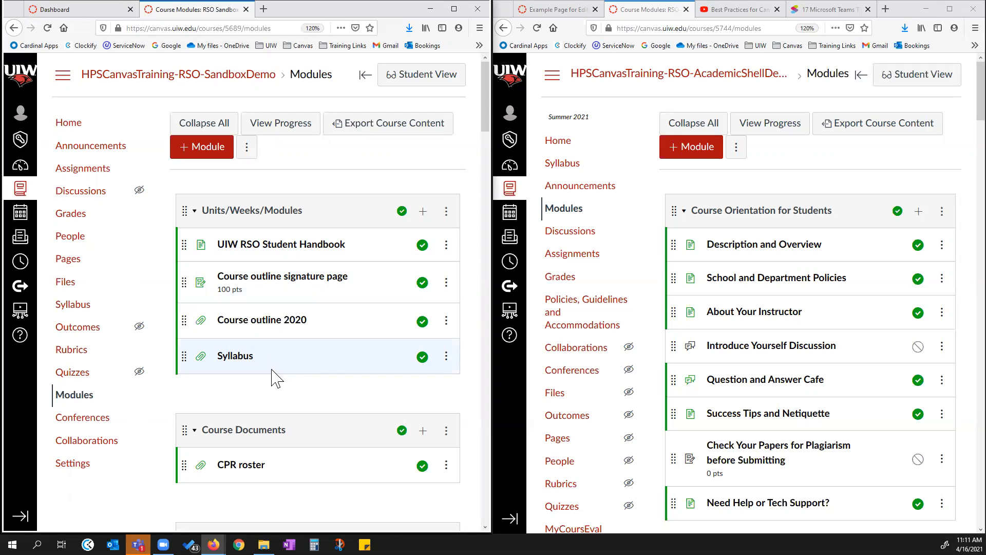
# - Collapse Course Orientation for Students and Optional Sample Module for Faculty in the academic shell, and compare both courses' modules down to Laboratory
pyautogui.click(685, 211)
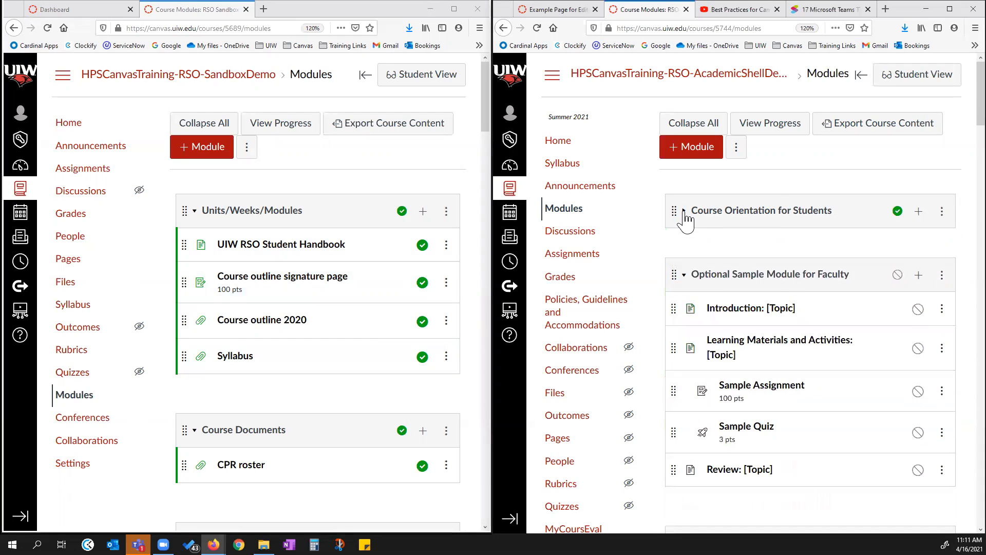
pyautogui.click(685, 275)
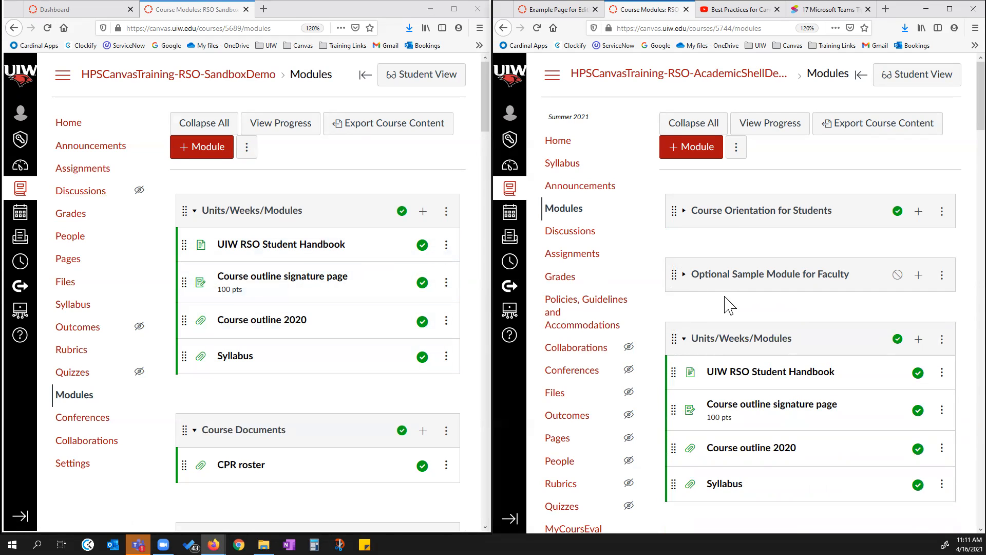
pyautogui.scroll(-2, 729, 307)
pyautogui.scroll(-1, 645, 227)
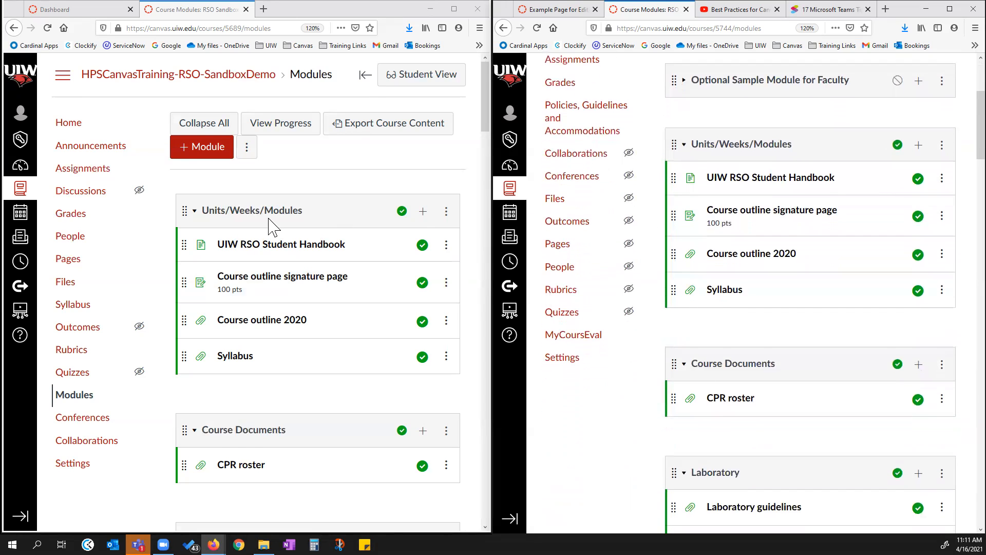
pyautogui.scroll(-2, 271, 223)
pyautogui.scroll(-1, 271, 222)
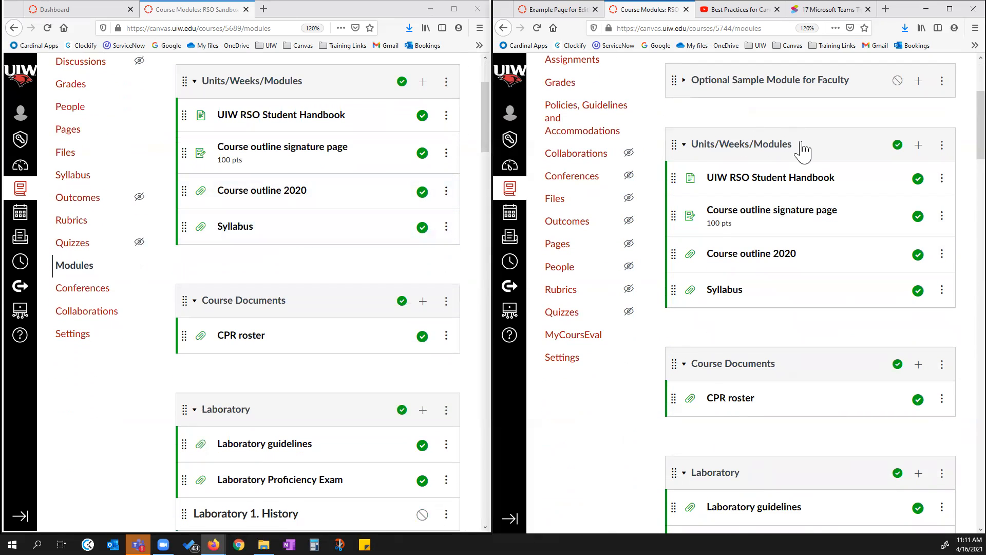
pyautogui.scroll(-1, 805, 148)
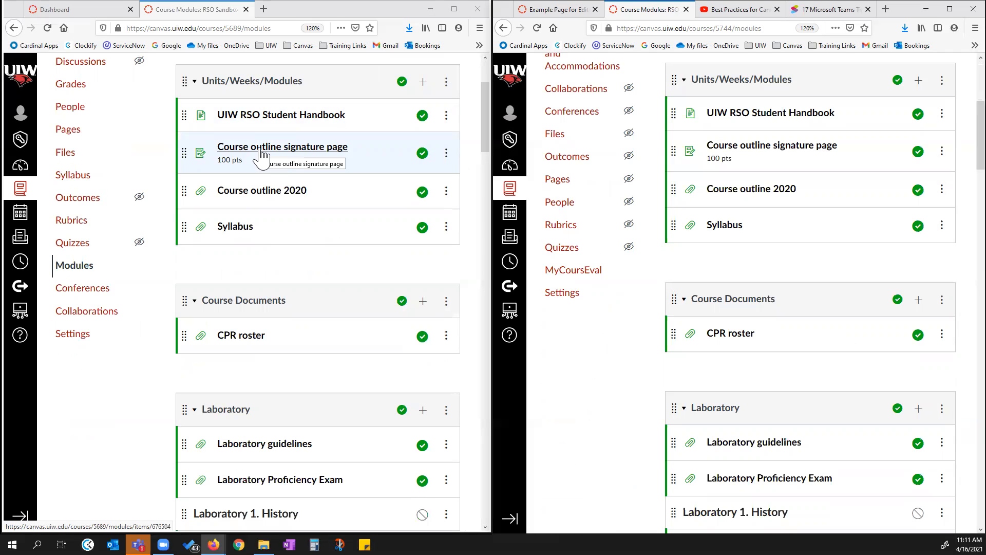
pyautogui.scroll(-3, 282, 216)
pyautogui.scroll(-2, 286, 263)
pyautogui.scroll(-4, 803, 341)
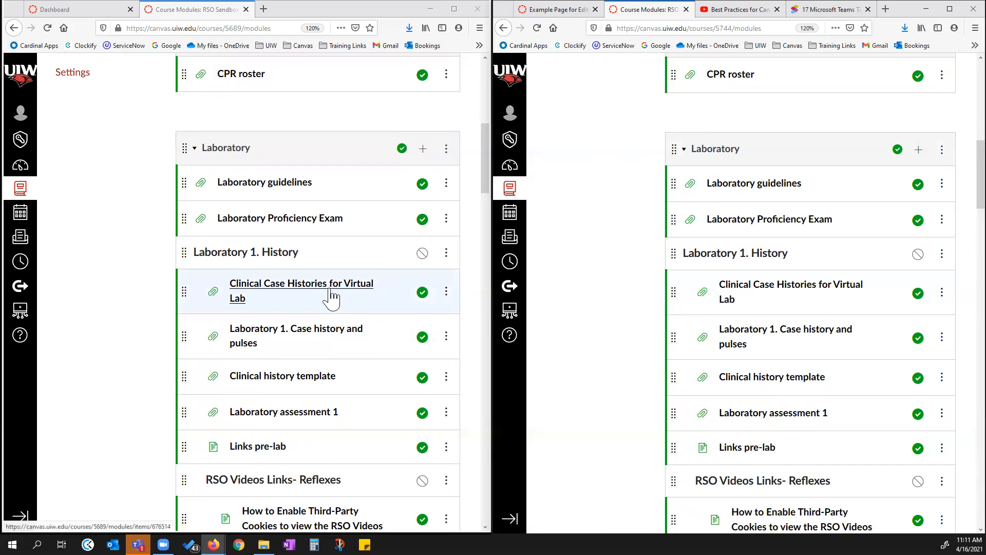
# - Examine the RSO Sandbox Demo modules from Course Documents and Laboratory down to the Handout 5 videos module
pyautogui.scroll(-1, 333, 299)
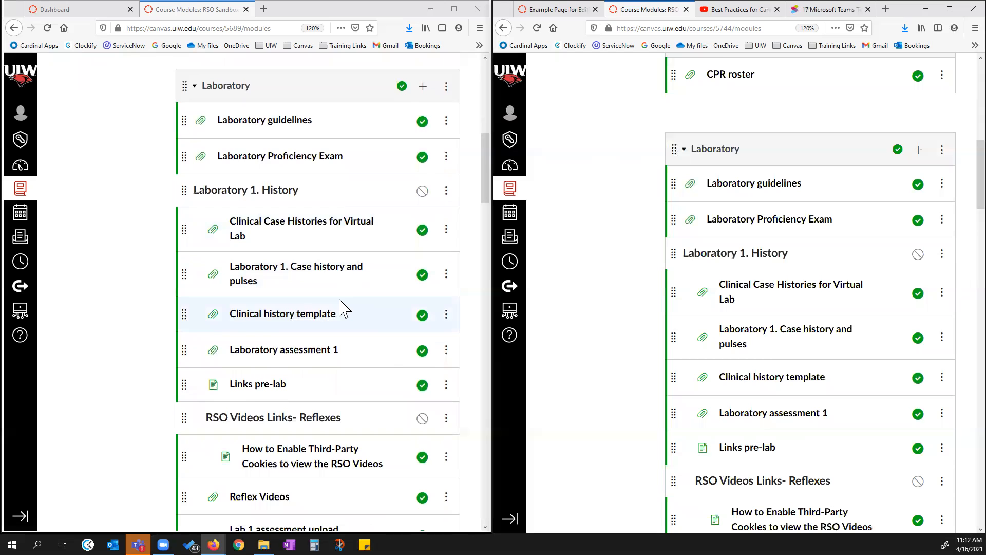
pyautogui.scroll(4, 264, 216)
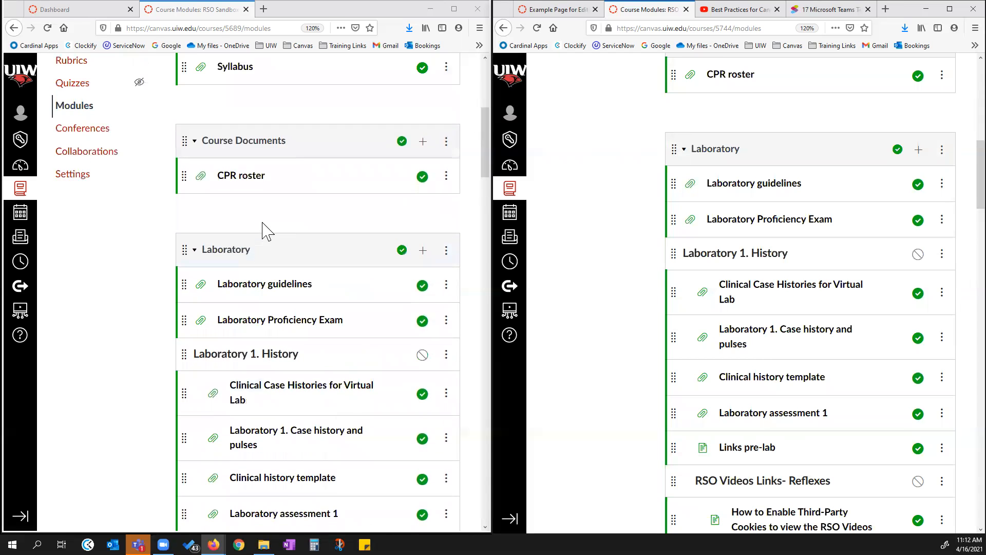
pyautogui.scroll(2, 267, 165)
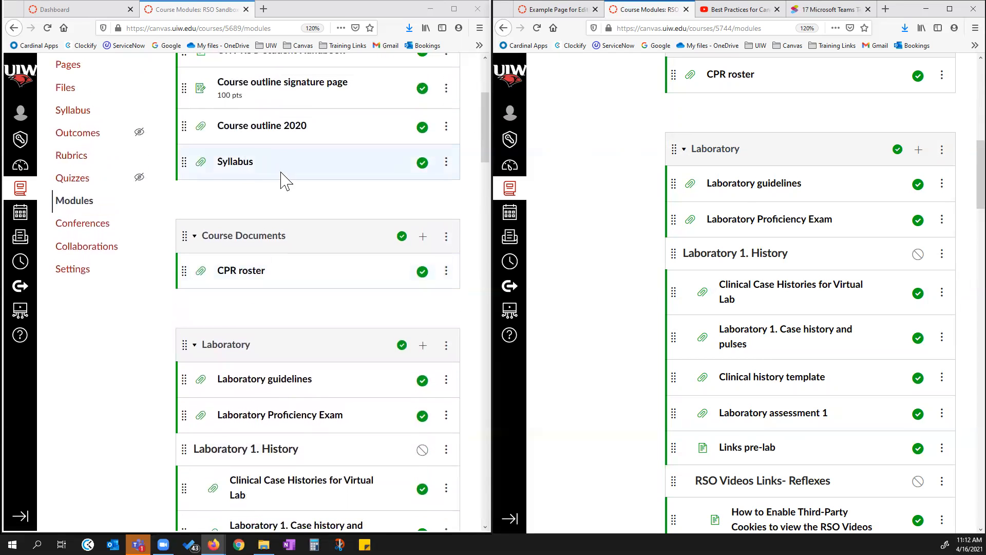
pyautogui.scroll(-4, 286, 187)
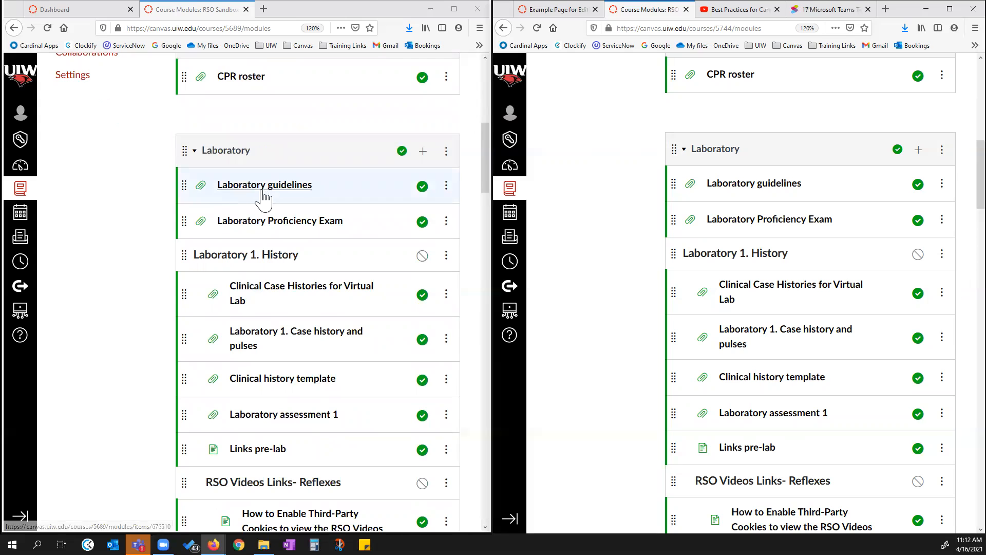
pyautogui.scroll(-3, 277, 205)
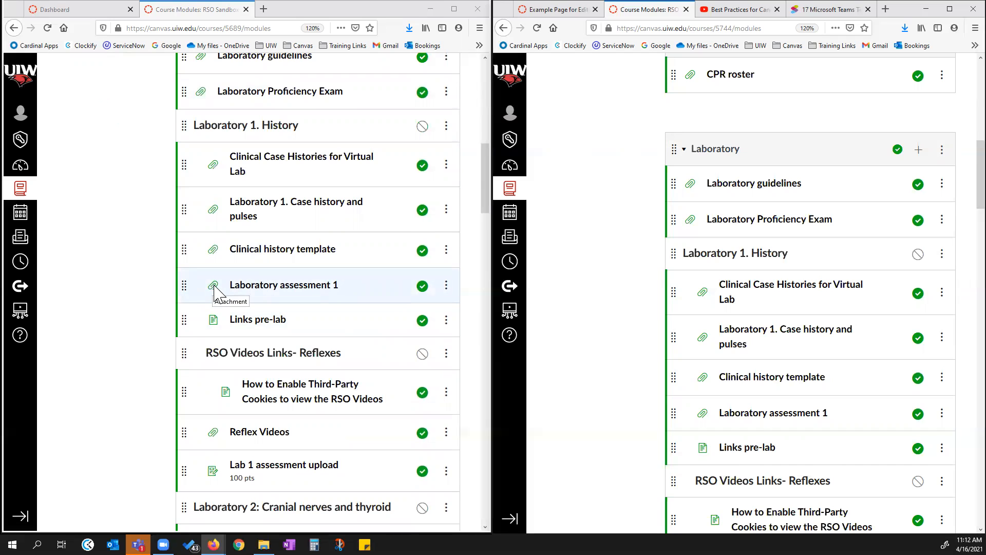
pyautogui.scroll(-2, 215, 286)
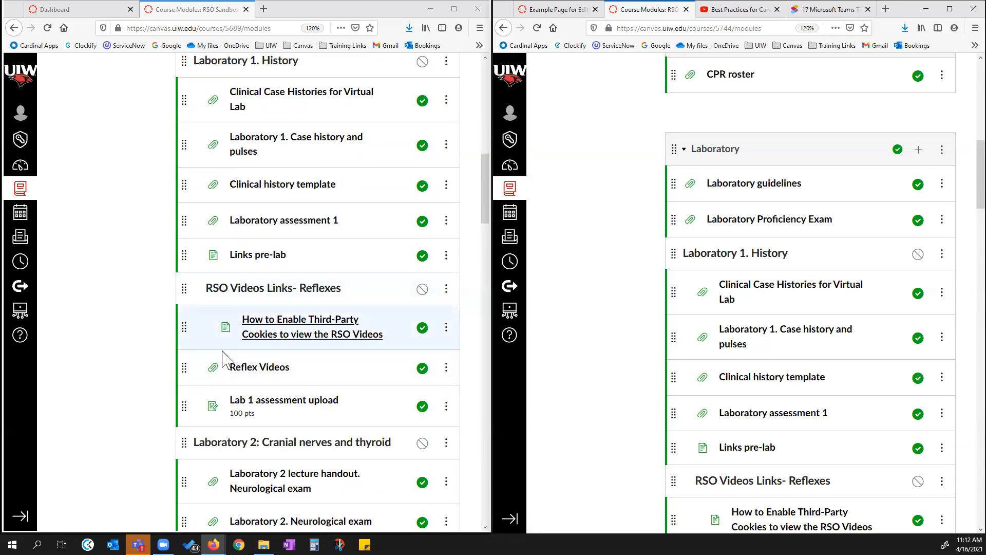
pyautogui.scroll(-9, 280, 375)
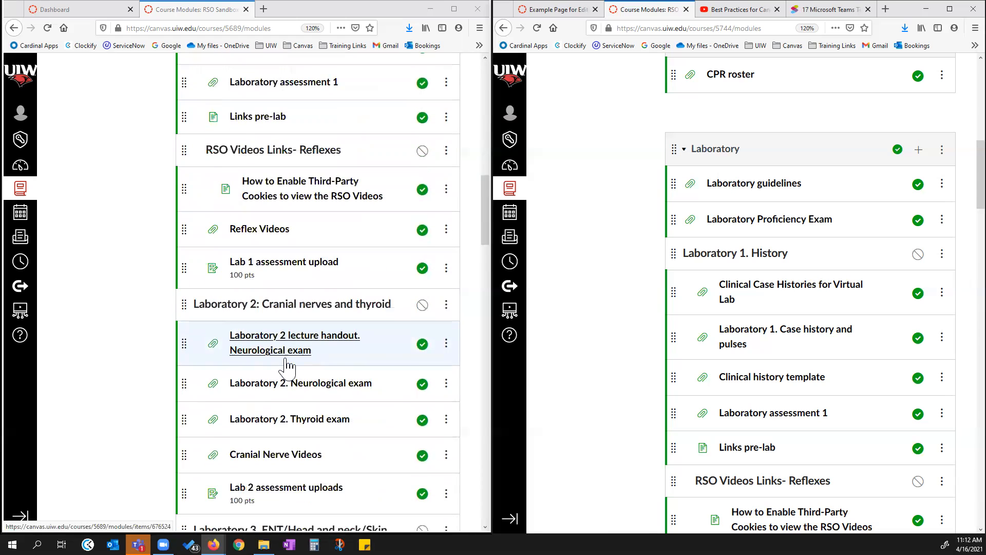
pyautogui.scroll(-20, 292, 350)
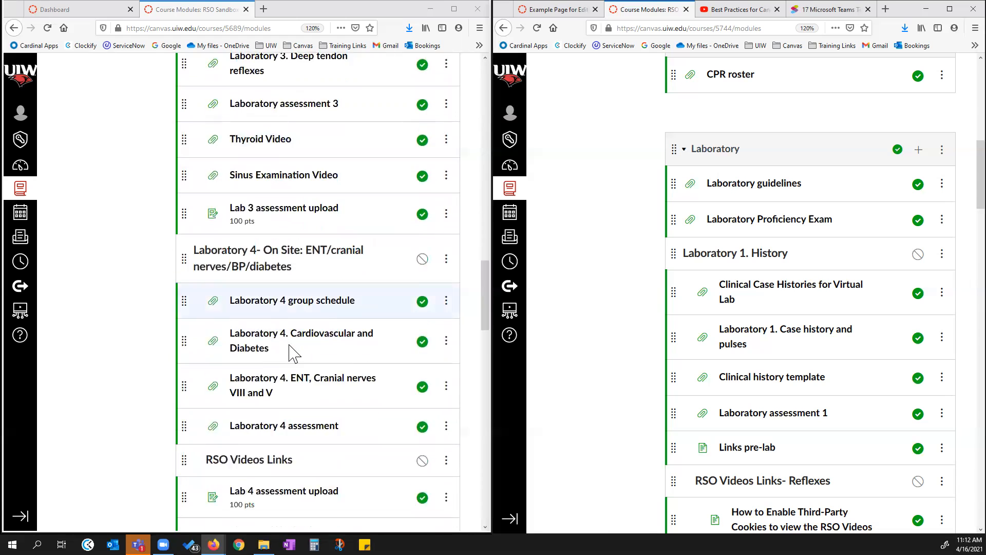
pyautogui.scroll(-4, 295, 357)
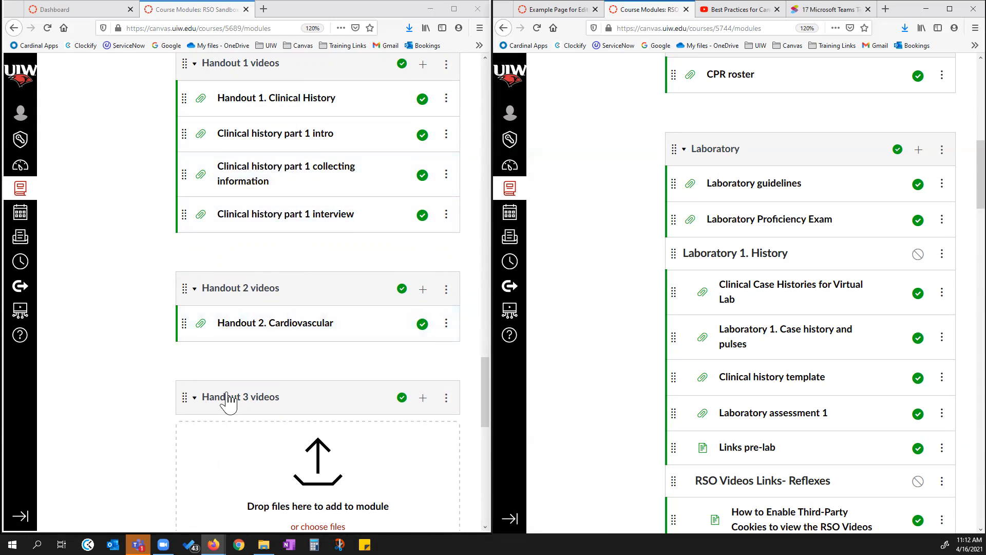
pyautogui.scroll(-4, 229, 398)
pyautogui.scroll(-8, 277, 337)
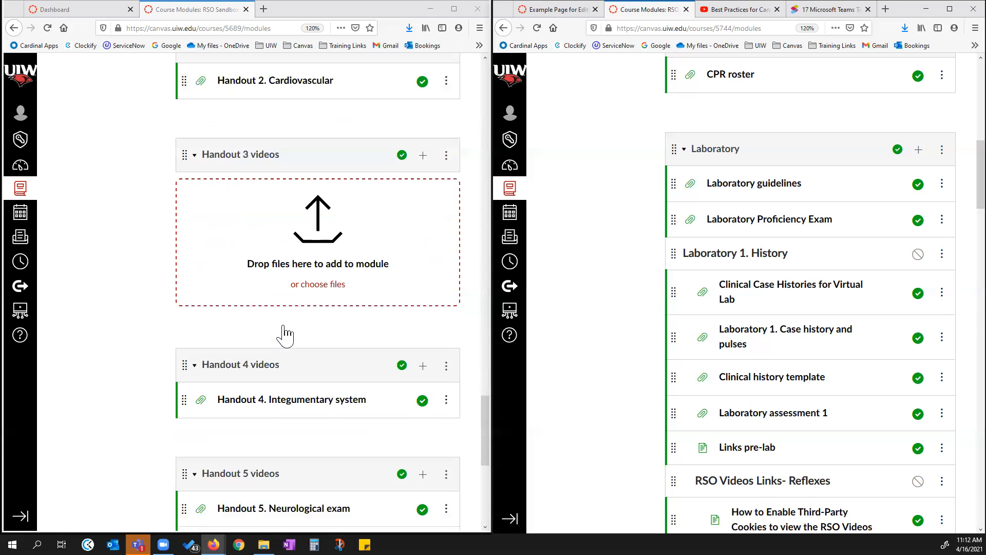
pyautogui.scroll(4, 277, 344)
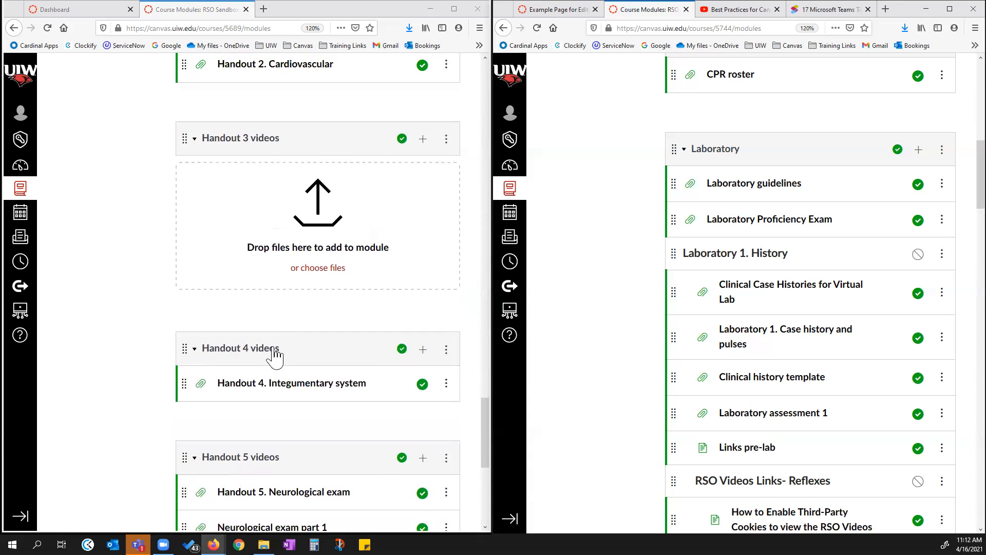
pyautogui.scroll(4, 392, 436)
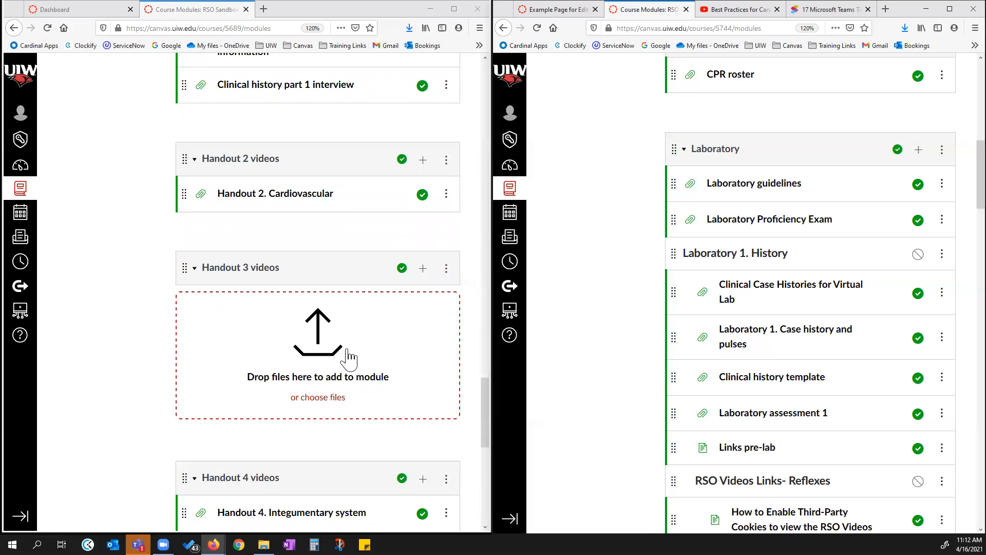
# - Review the sandbox's Laboratory module again alongside Units/Weeks/Modules and Course Documents in the academic shell
pyautogui.scroll(10, 347, 357)
pyautogui.scroll(10, 344, 354)
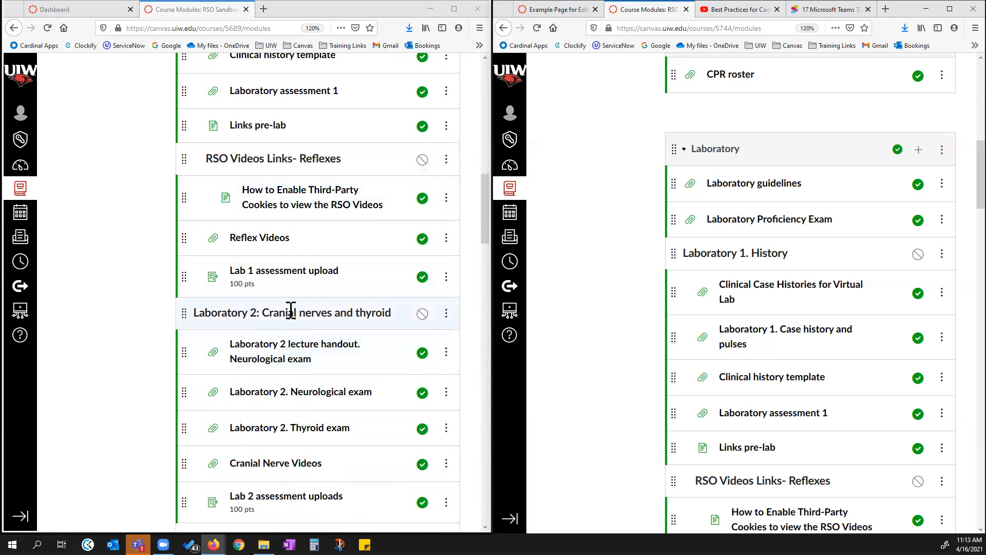
pyautogui.scroll(6, 689, 323)
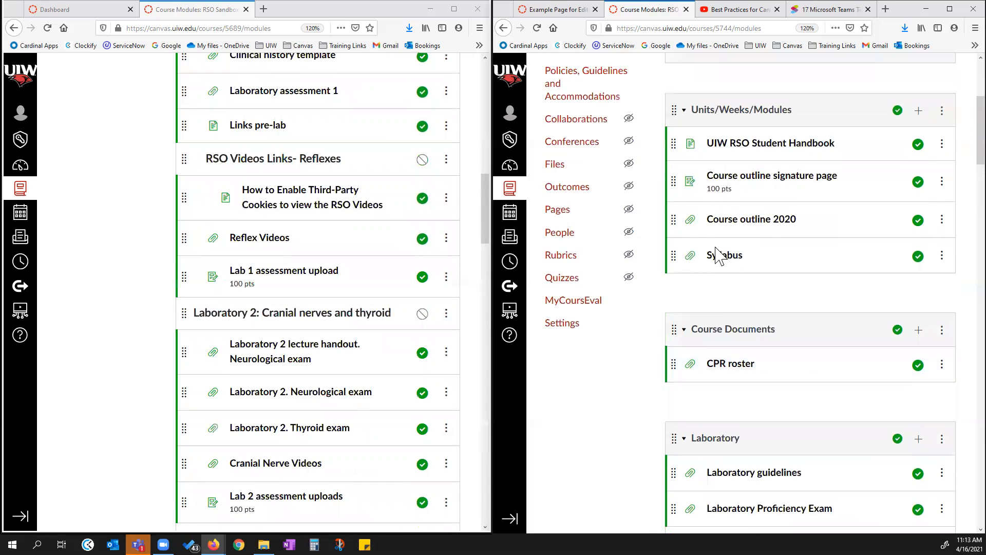
pyautogui.scroll(3, 717, 254)
pyautogui.scroll(8, 277, 267)
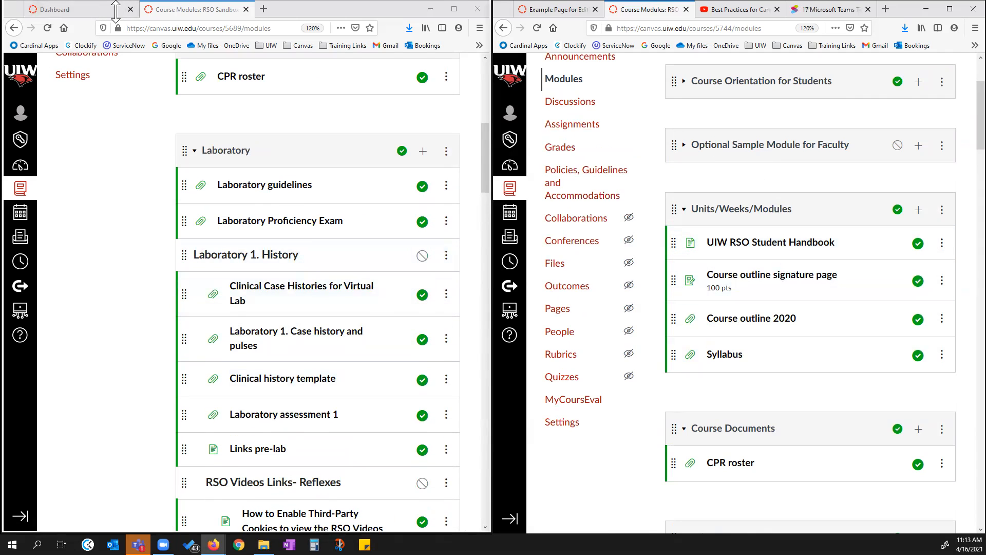
# - Open the FSOP Sandbox Demo course from the Dashboard in a separate tab and show it
pyautogui.click(116, 11)
pyautogui.scroll(-3, 214, 202)
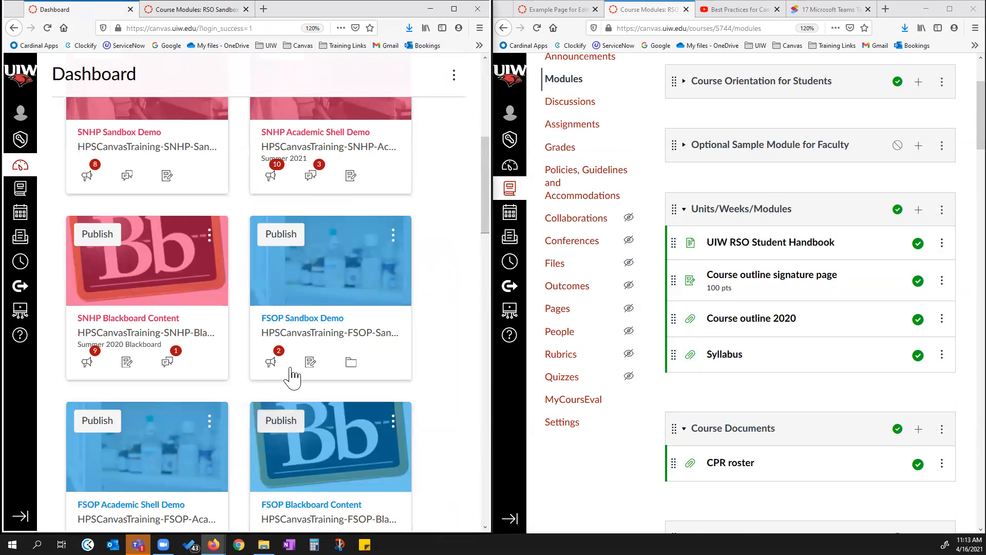
pyautogui.scroll(-1, 290, 360)
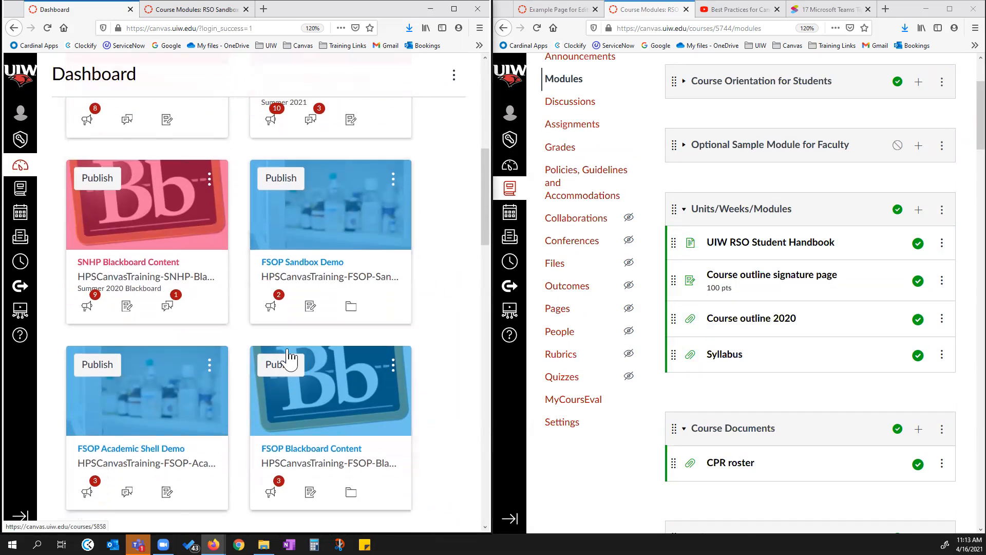
pyautogui.rightClick(308, 257)
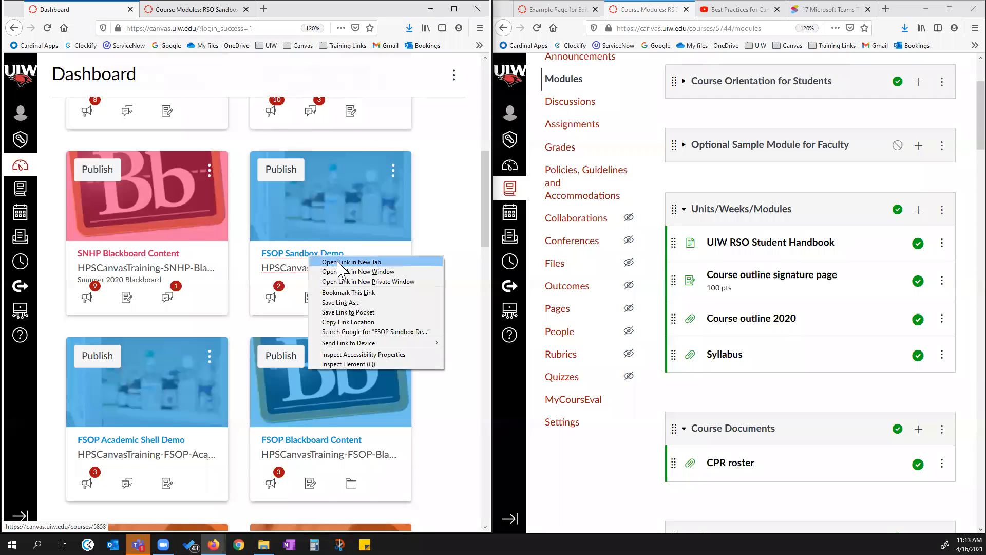
pyautogui.click(338, 263)
pyautogui.click(197, 11)
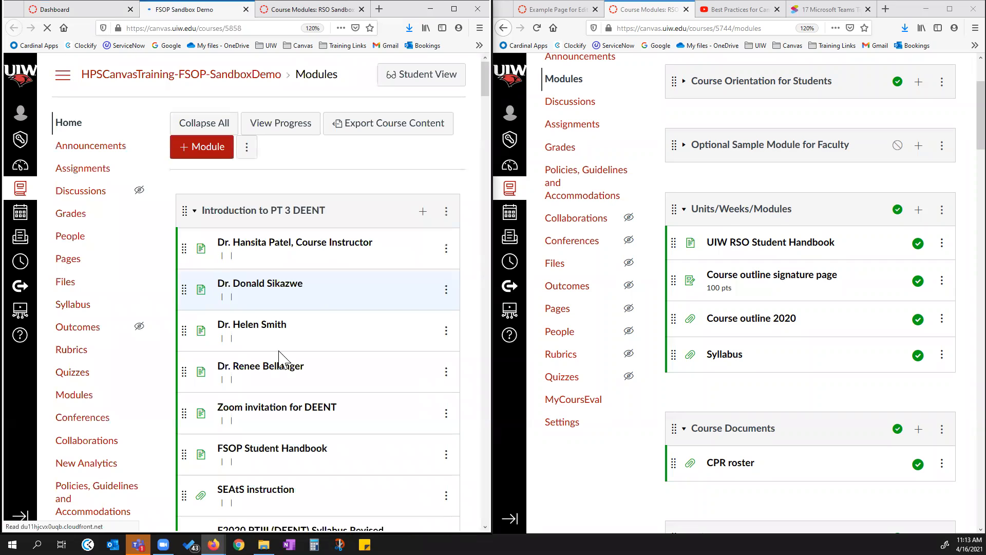
# - Examine the FSOP modules from Ophthalmics/Otic/Oral down to the Exam 3 Zoom lecture recording links and the start of Exam 4 materials
pyautogui.scroll(-10, 339, 272)
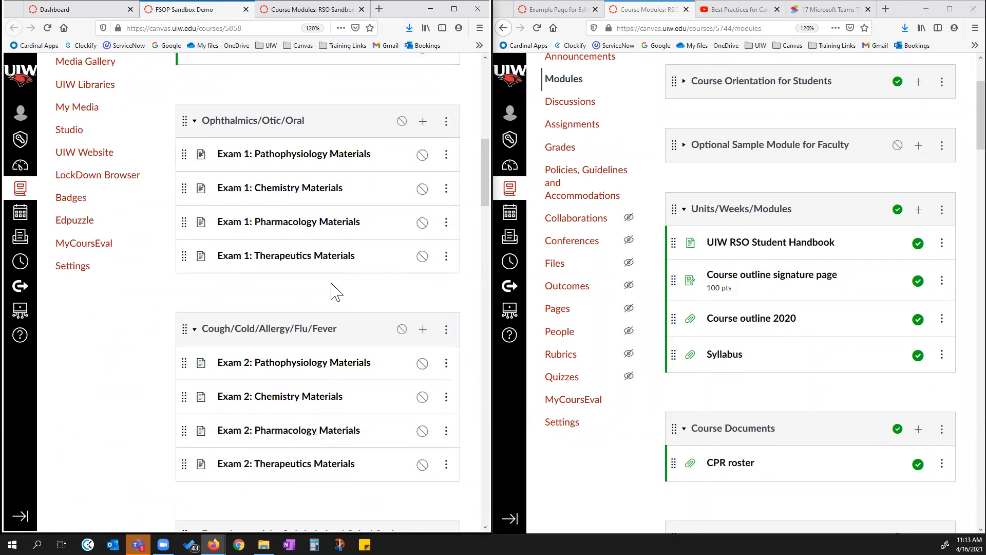
pyautogui.scroll(1, 325, 301)
pyautogui.scroll(-5, 325, 302)
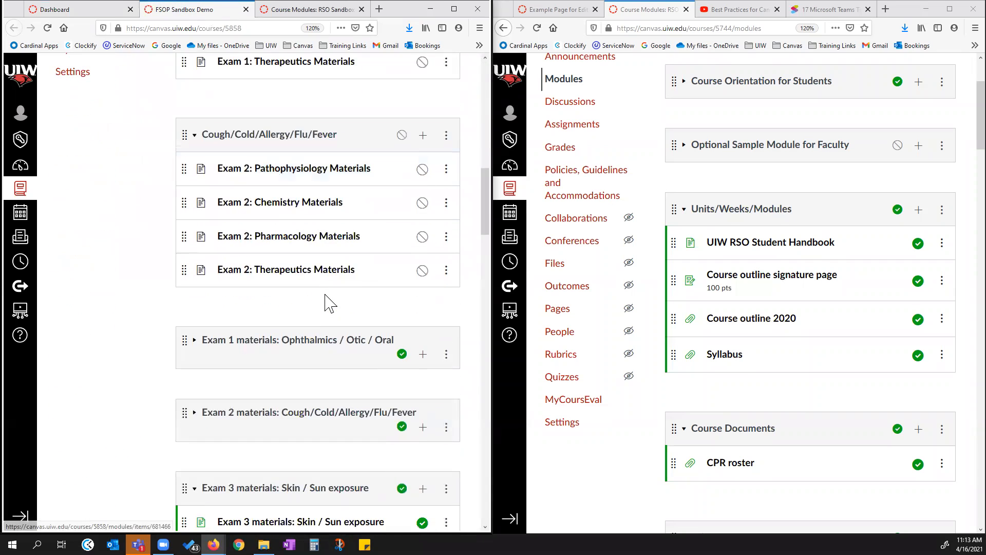
pyautogui.scroll(-7, 329, 303)
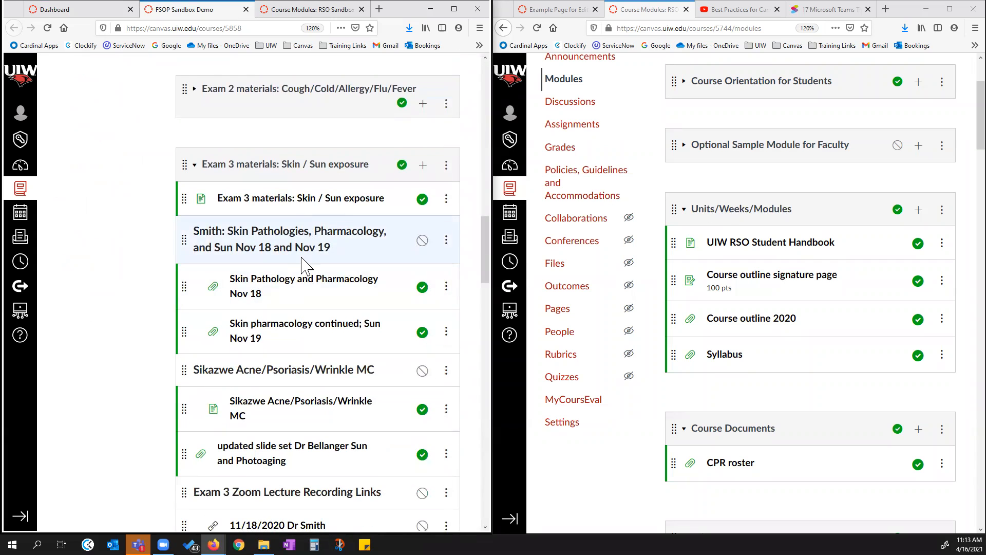
pyautogui.scroll(-5, 299, 295)
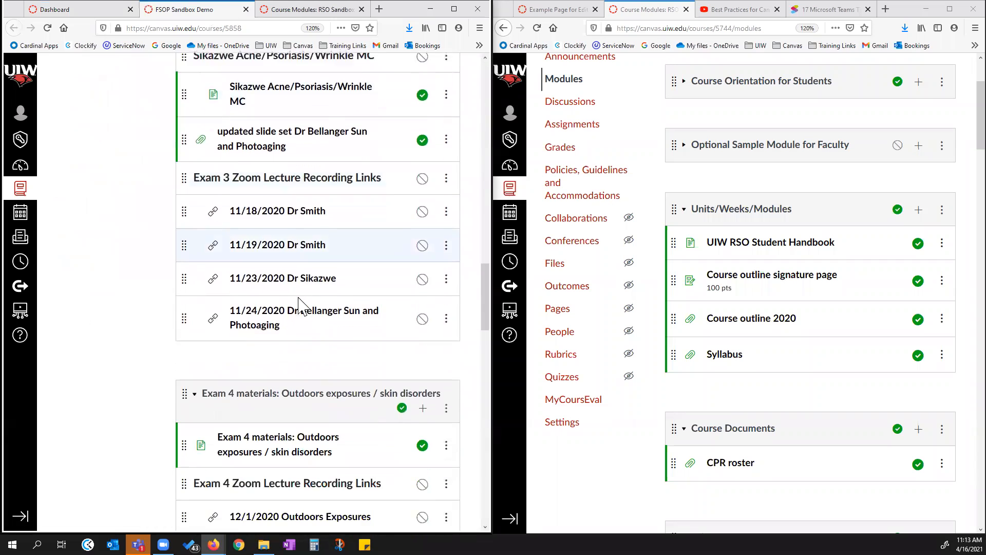
pyautogui.scroll(1, 303, 257)
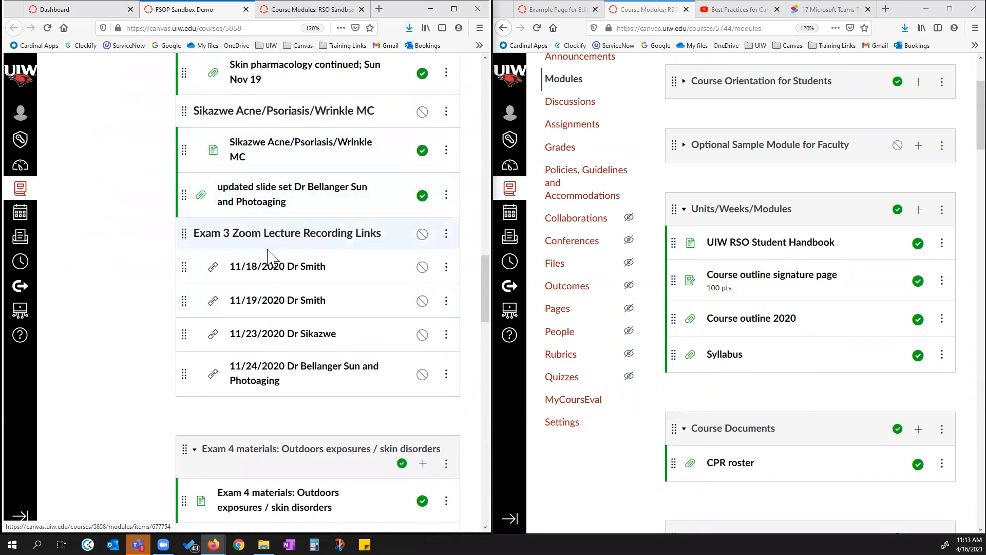
pyautogui.scroll(2, 318, 314)
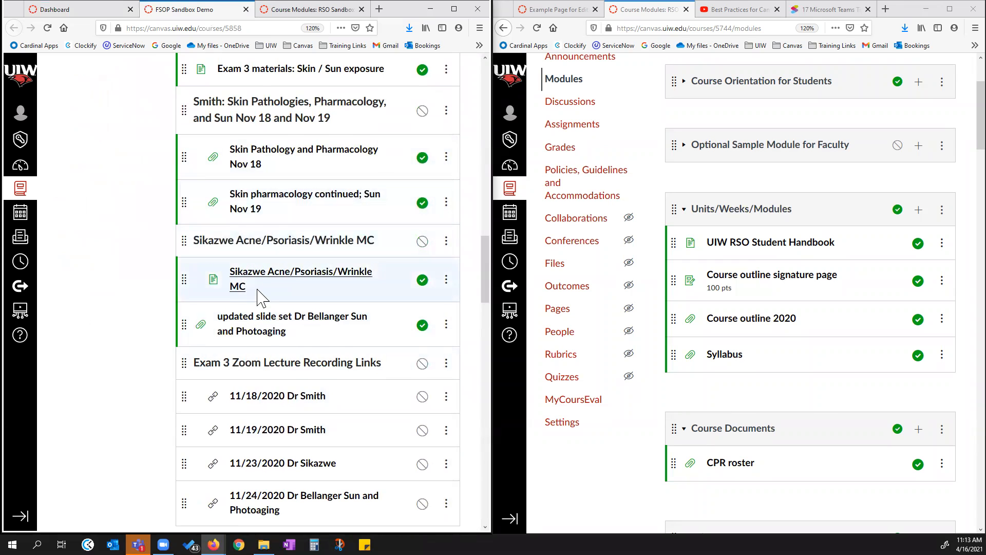
pyautogui.scroll(3, 294, 315)
pyautogui.scroll(10, 293, 315)
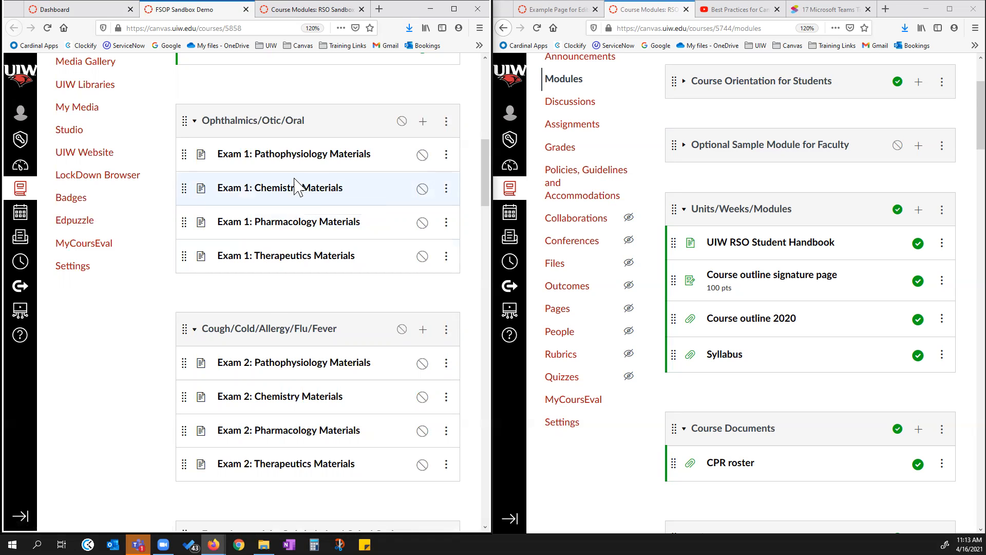
# - Compare the page-based Exam 1 and Exam 2 modules with the headers and attachments listed in Exam 3 materials: Skin / Sun exposure
pyautogui.scroll(-4, 315, 473)
pyautogui.scroll(4, 283, 483)
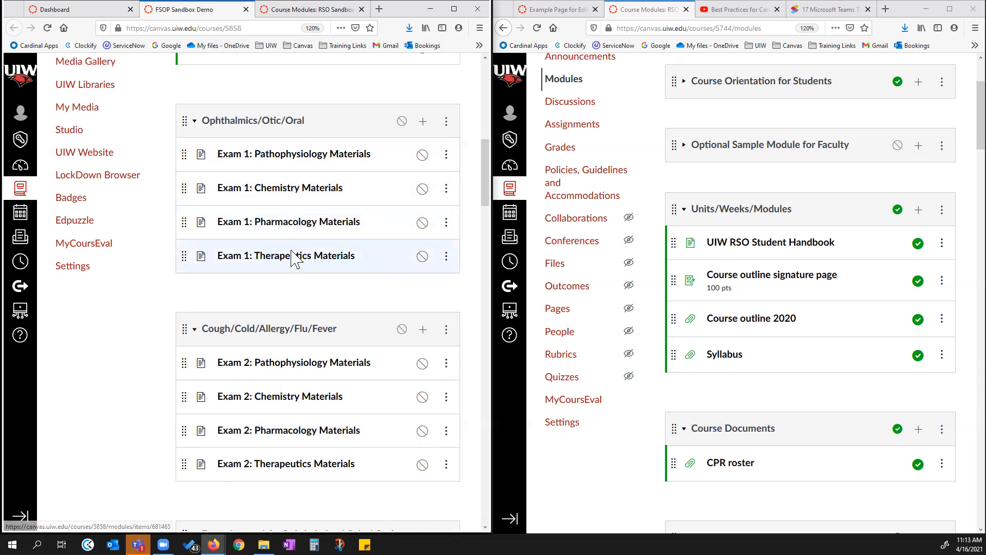
pyautogui.scroll(-10, 293, 262)
pyautogui.scroll(-4, 295, 269)
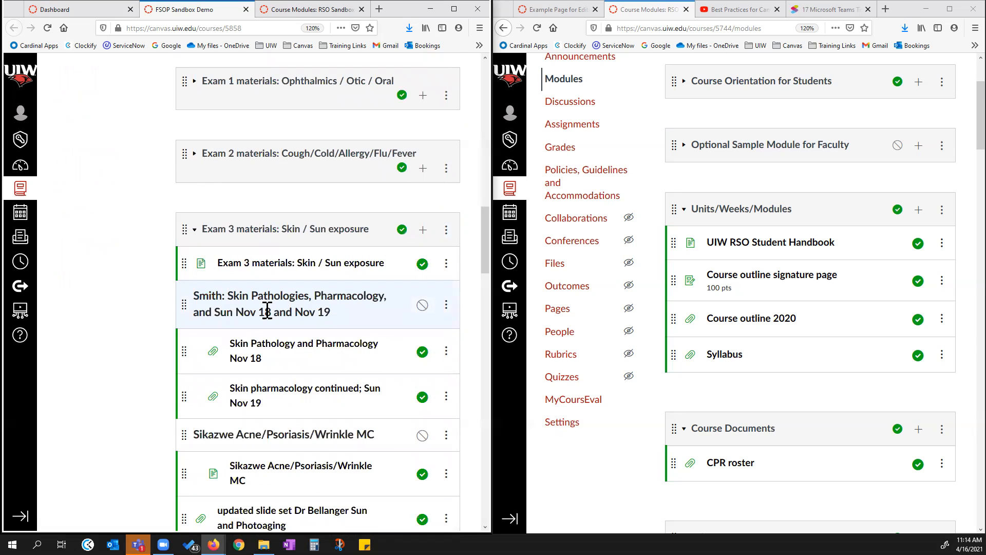
pyautogui.moveTo(243, 311); pyautogui.dragTo(332, 312)
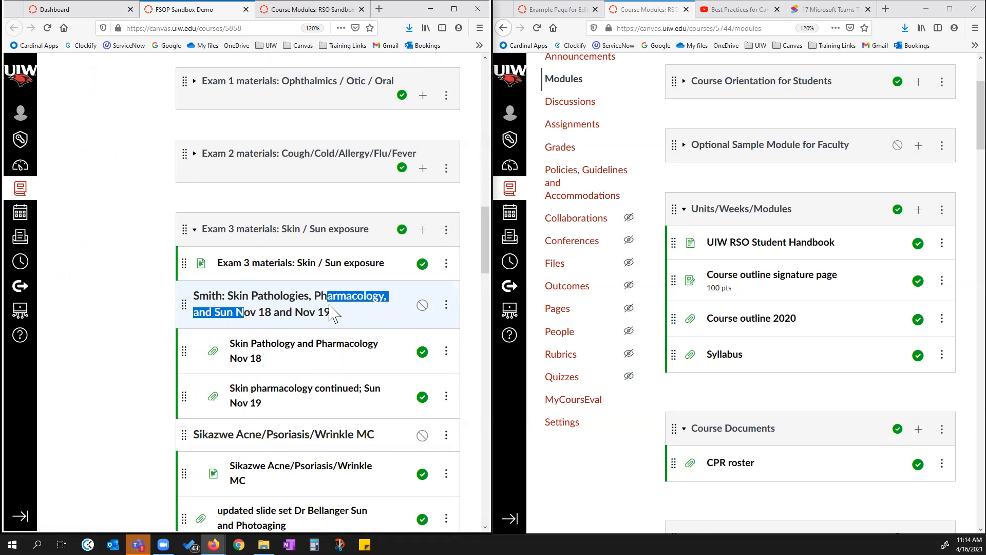
pyautogui.click(316, 312)
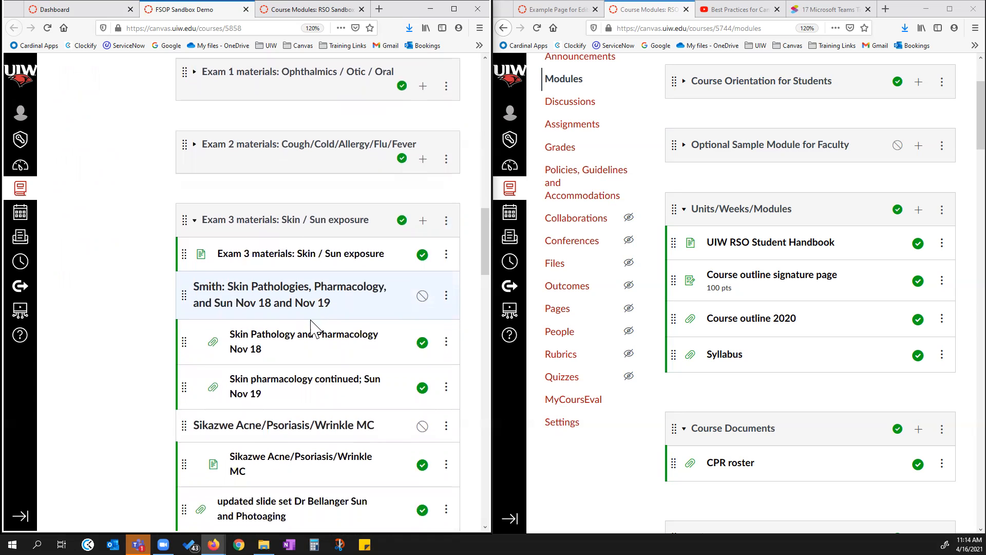
pyautogui.scroll(-2, 308, 277)
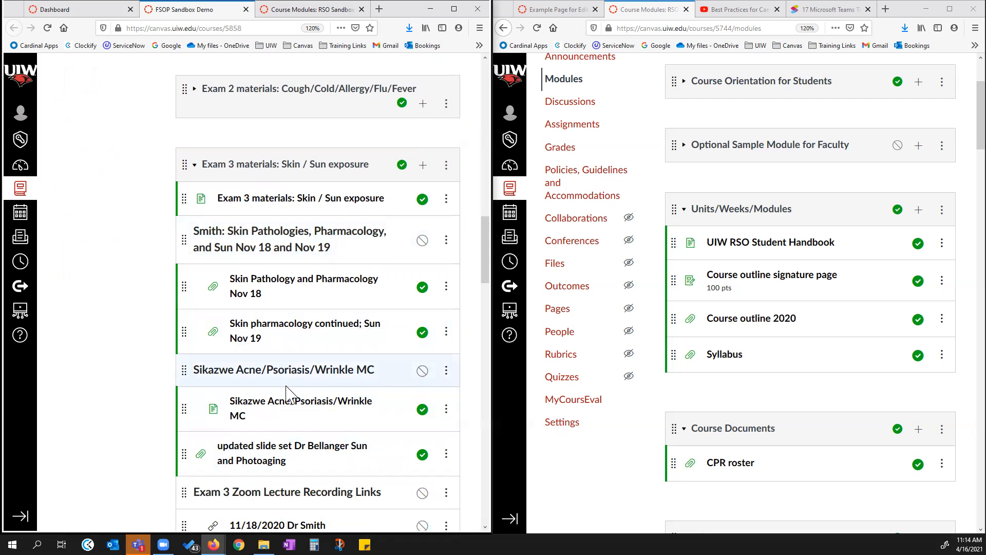
pyautogui.scroll(4, 286, 393)
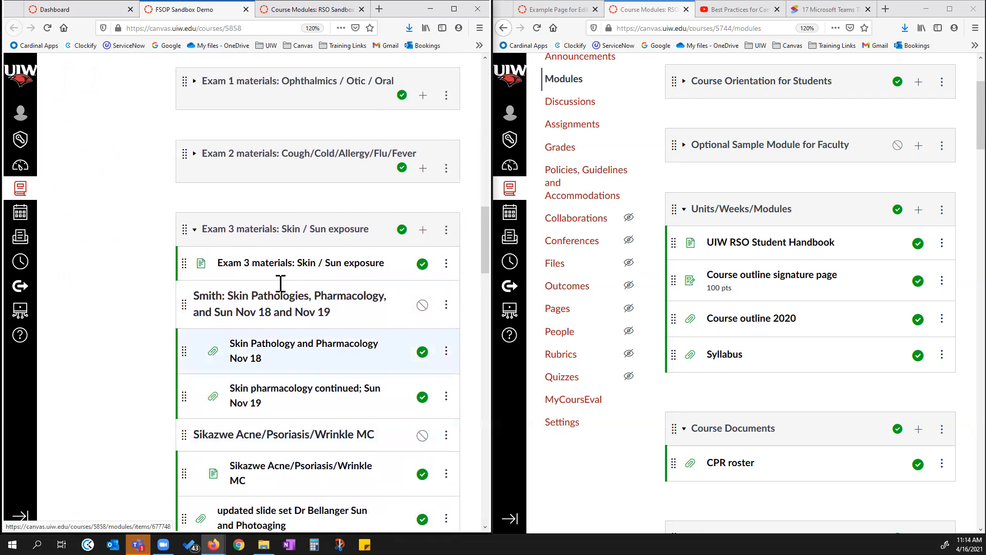
pyautogui.scroll(3, 278, 308)
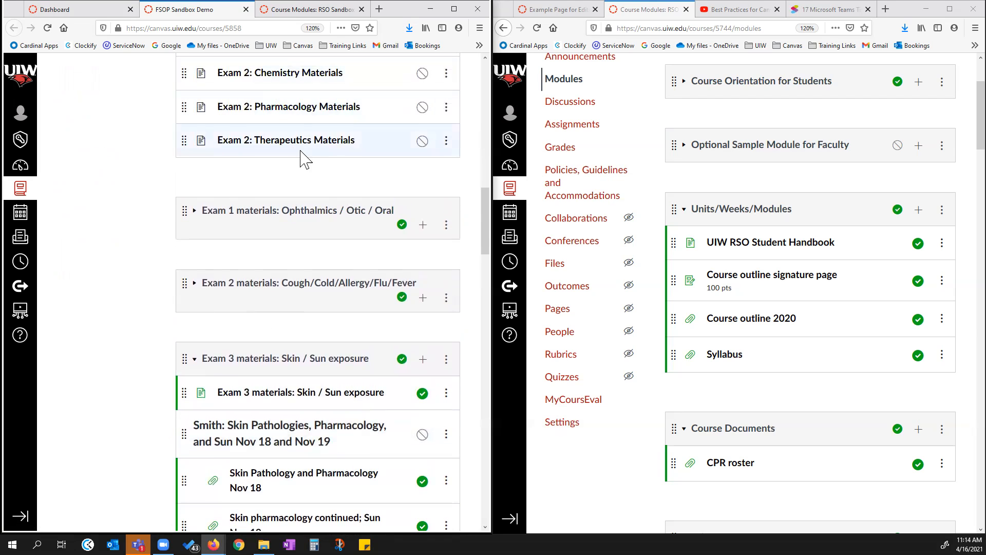
# - Open the Exam 1: Pathophysiology Materials page from the Ophthalmics/Otic/Oral module
pyautogui.scroll(-3, 267, 349)
pyautogui.scroll(8, 260, 257)
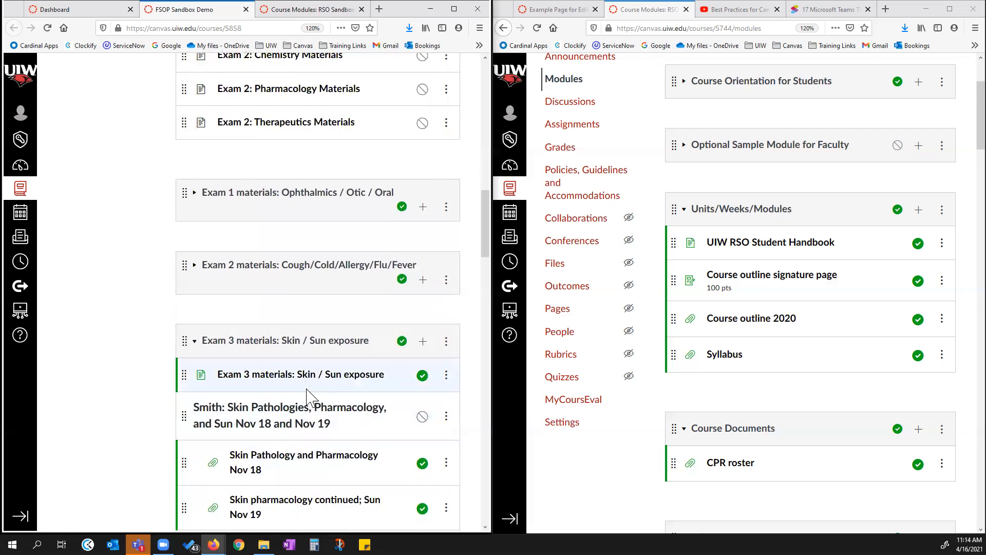
pyautogui.scroll(1, 260, 149)
pyautogui.click(264, 163)
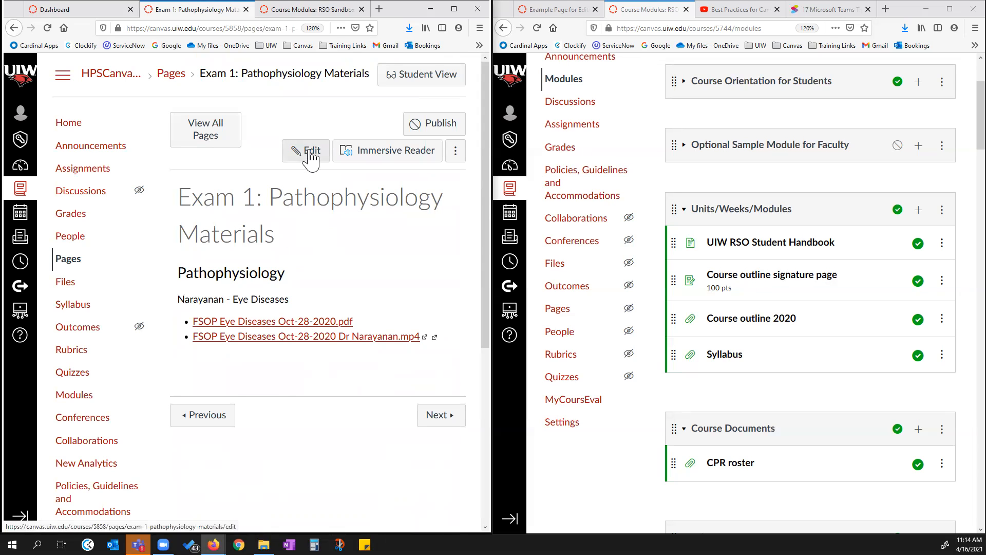
# - Show the RSO Sandbox modules beside the AcademicShellDemo modules, with the Course Documents and Laboratory modules in view in both
pyautogui.click(310, 10)
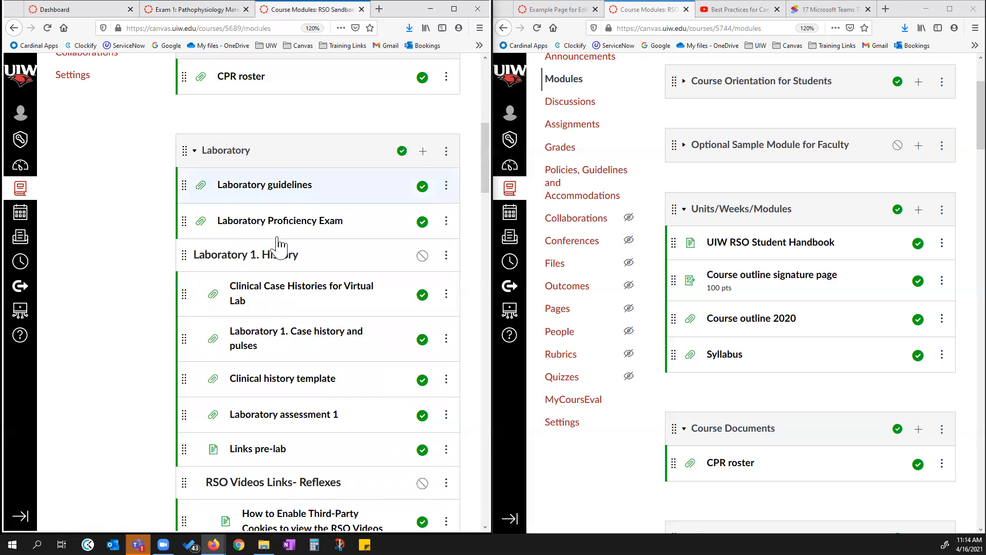
pyautogui.scroll(5, 306, 319)
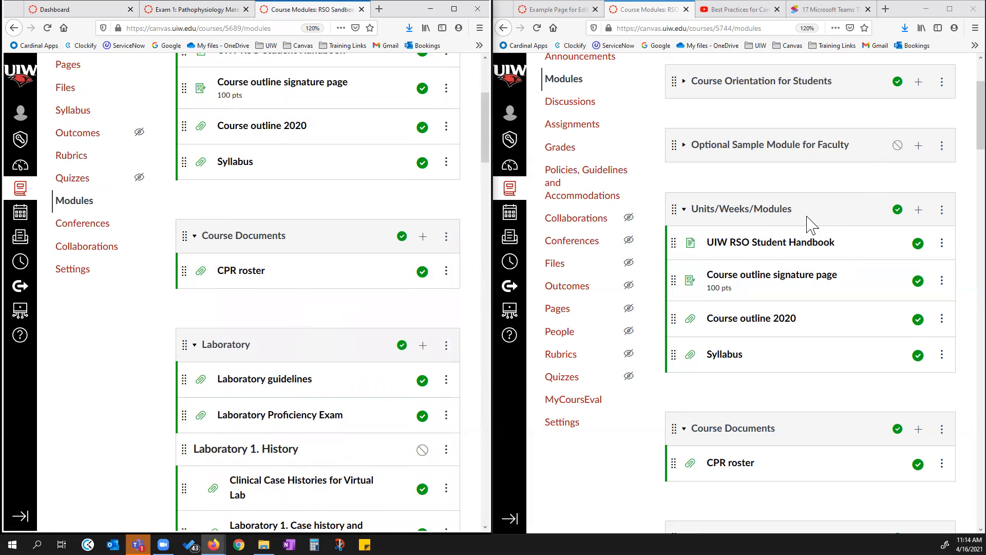
pyautogui.scroll(2, 812, 277)
pyautogui.scroll(-4, 809, 313)
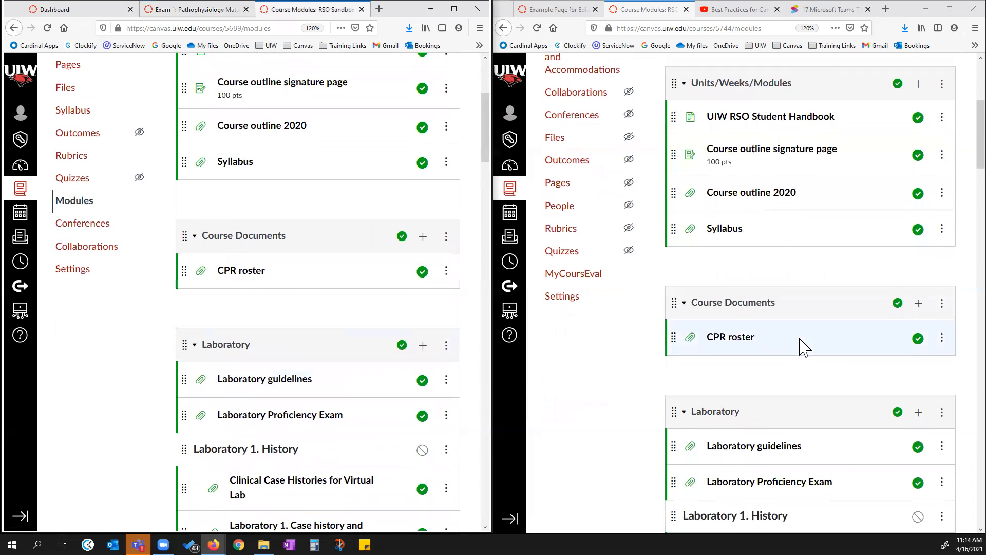
pyautogui.scroll(-1, 755, 293)
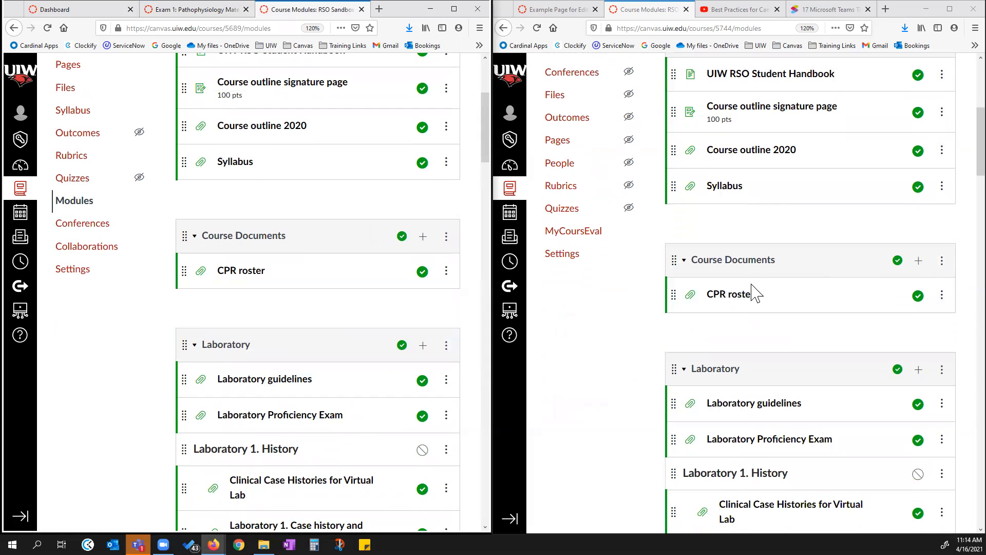
# - Rename the demo shell's Course Documents module to "Laboratory 1" and move CPR roster below Syllabus in Units/Weeks/Modules
pyautogui.click(942, 235)
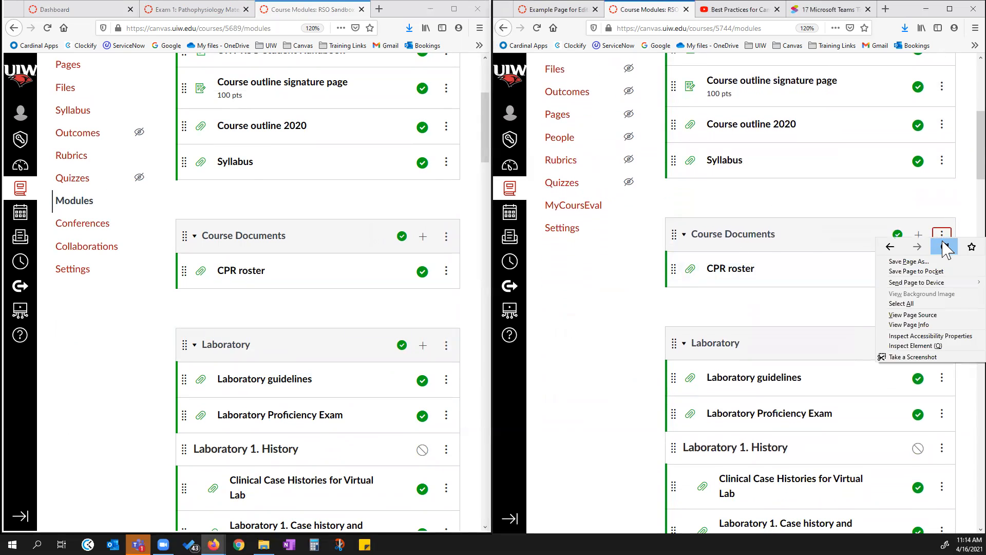
pyautogui.click(896, 270)
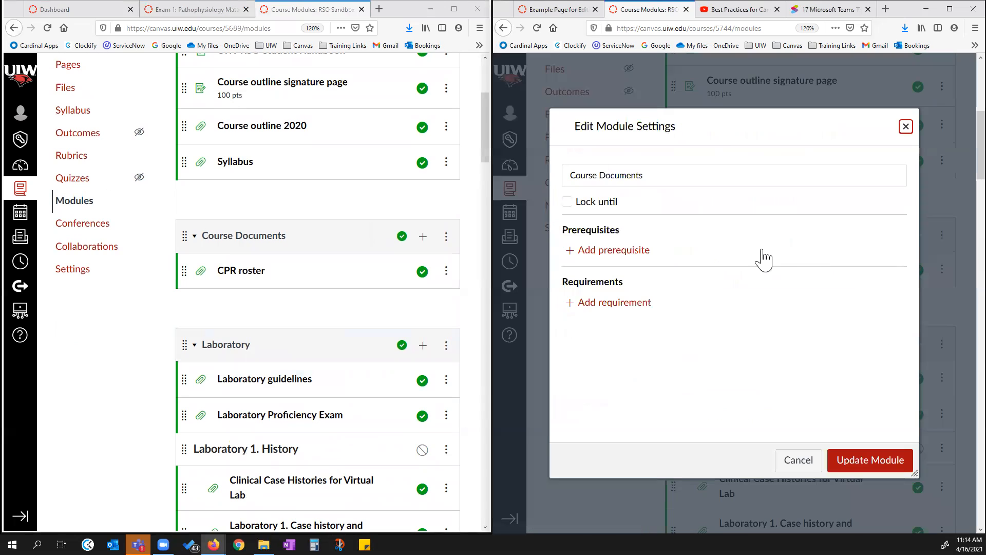
pyautogui.tripleClick(567, 184)
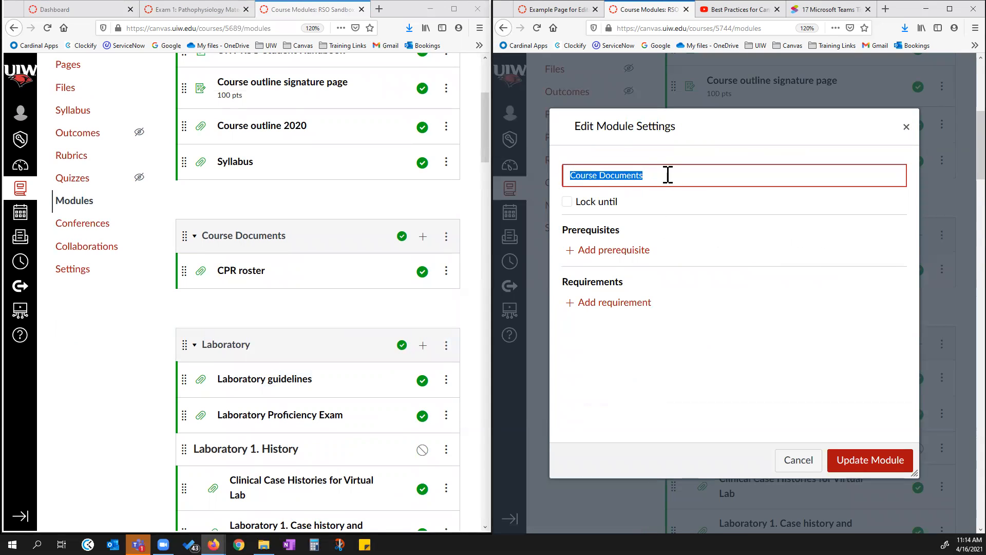
pyautogui.write('Mo')
pyautogui.press('BackSpace')
pyautogui.press('BackSpace')
pyautogui.write('Laboratory 1')
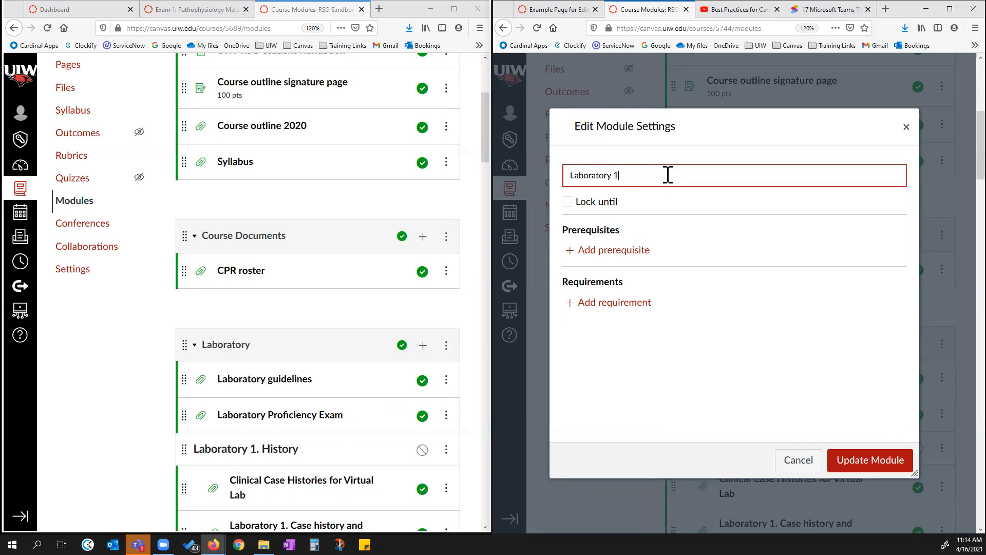
pyautogui.click(869, 468)
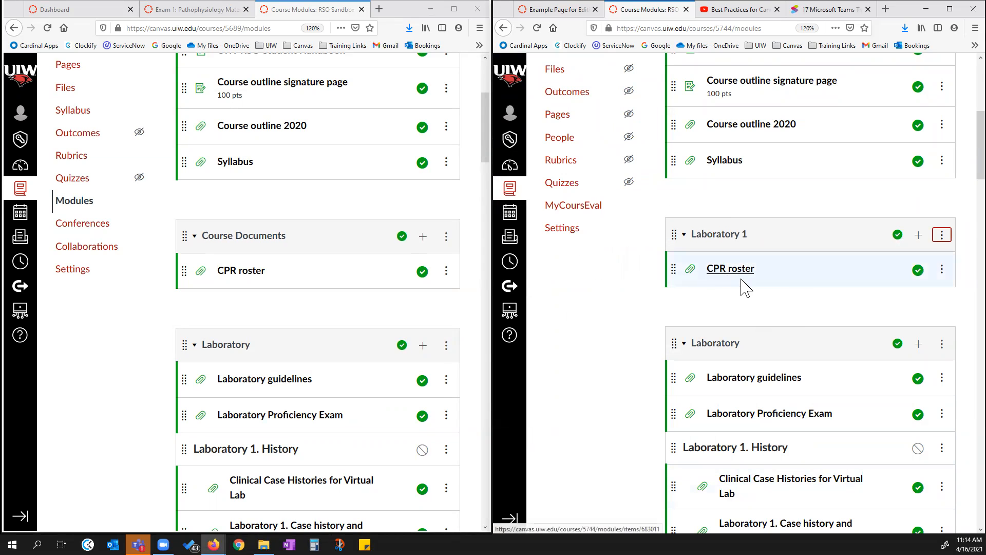
pyautogui.moveTo(670, 271); pyautogui.dragTo(669, 192)
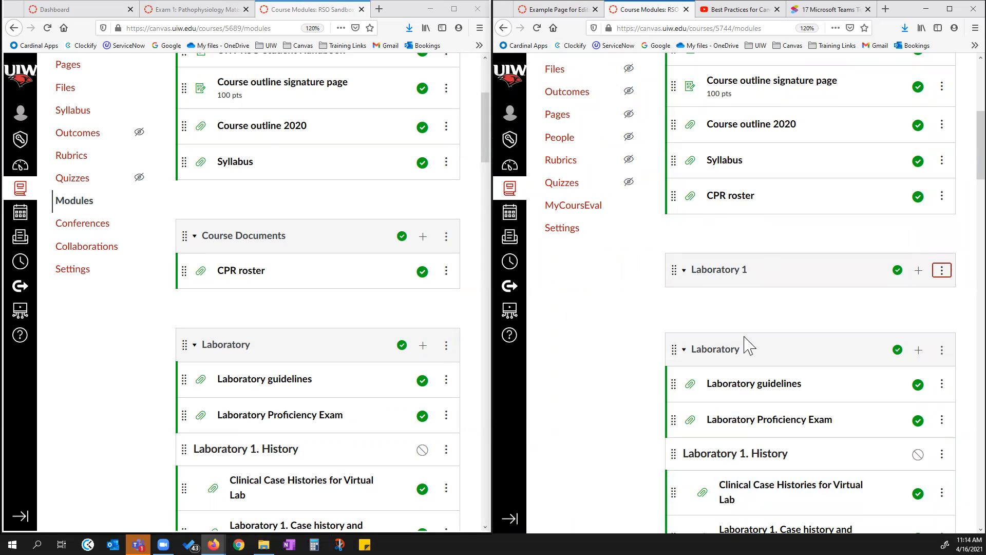
# - Move Laboratory guidelines, Clinical Case Histories for Virtual Lab, and Laboratory 1. Case history and pulses from Laboratory into the Laboratory 1 module
pyautogui.scroll(-2, 627, 307)
pyautogui.scroll(-2, 631, 307)
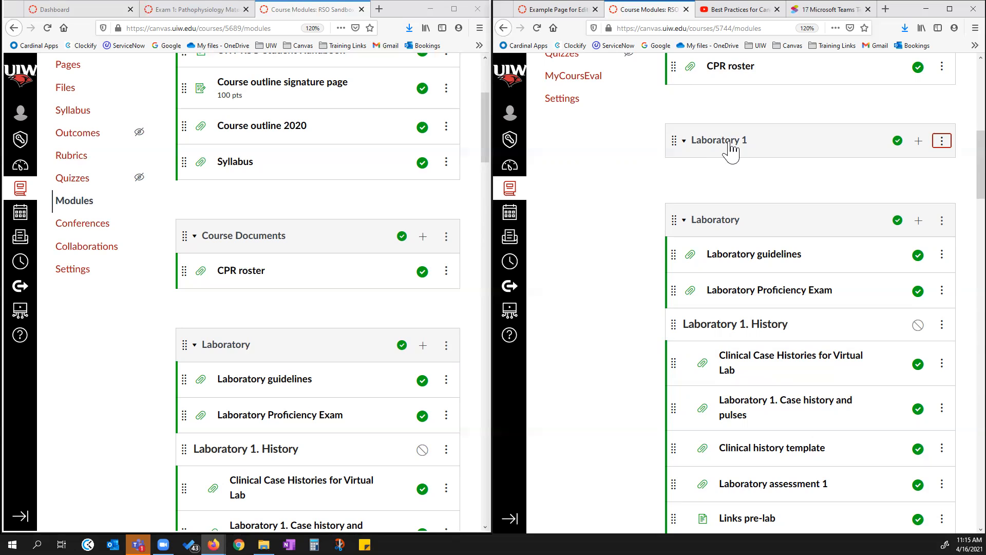
pyautogui.moveTo(672, 258); pyautogui.dragTo(754, 184)
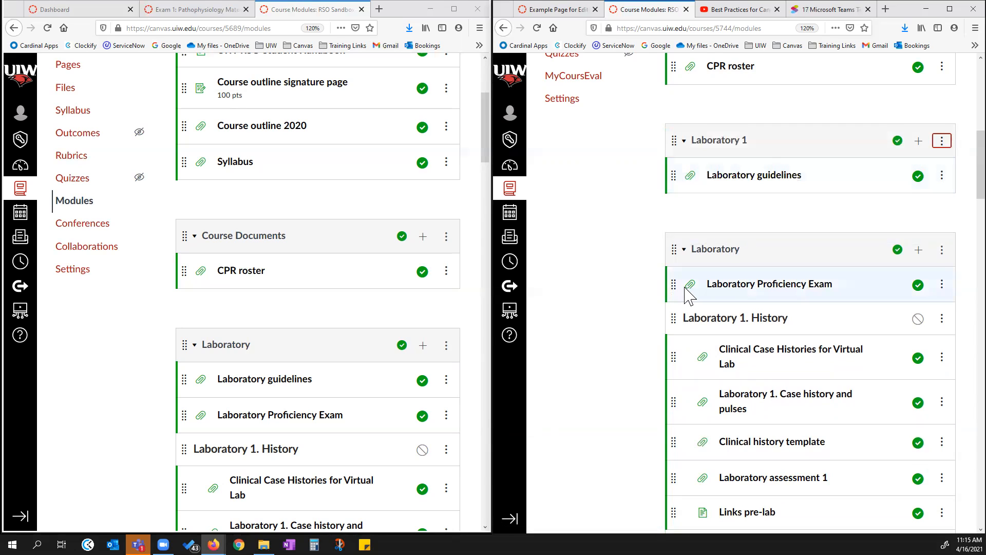
pyautogui.scroll(-2, 678, 290)
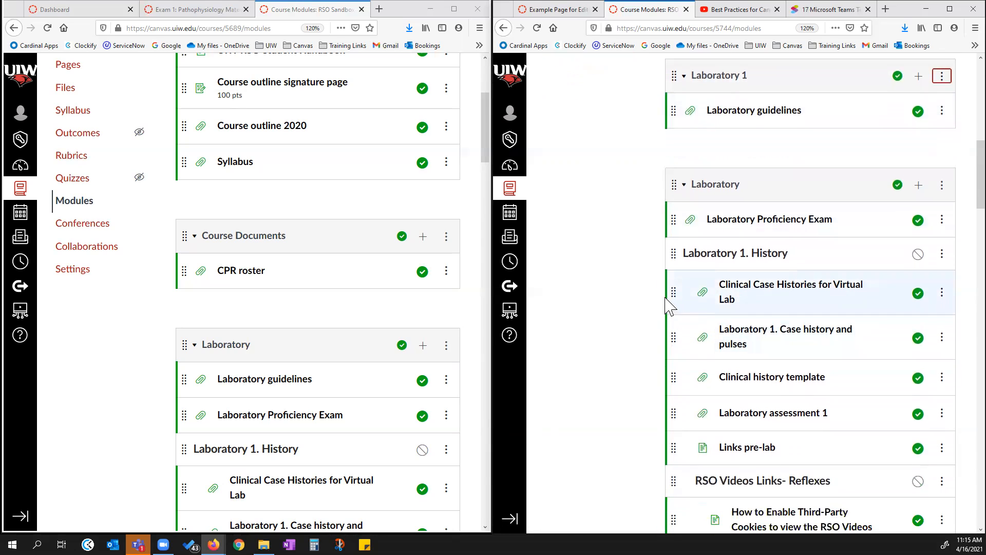
pyautogui.moveTo(673, 293); pyautogui.dragTo(674, 139)
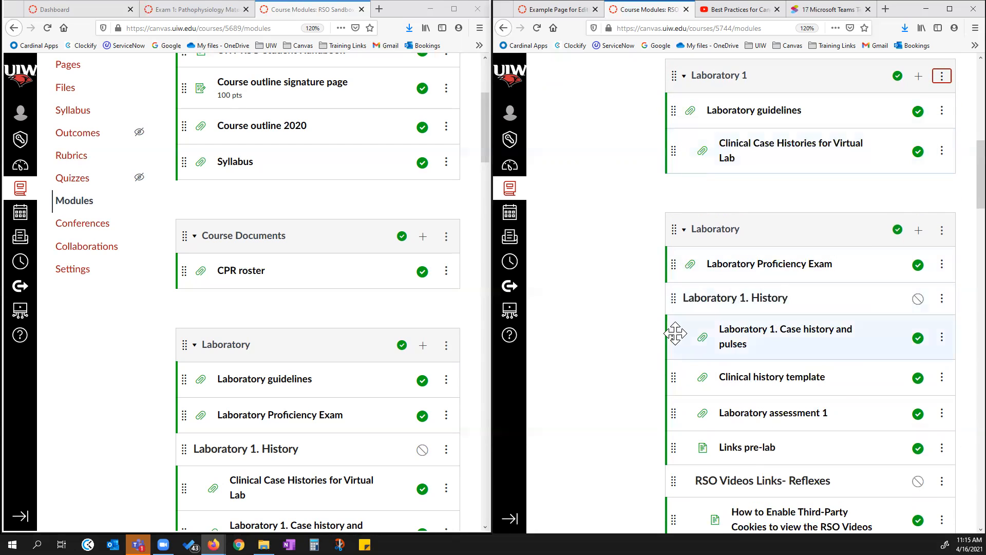
pyautogui.moveTo(675, 338); pyautogui.dragTo(663, 180)
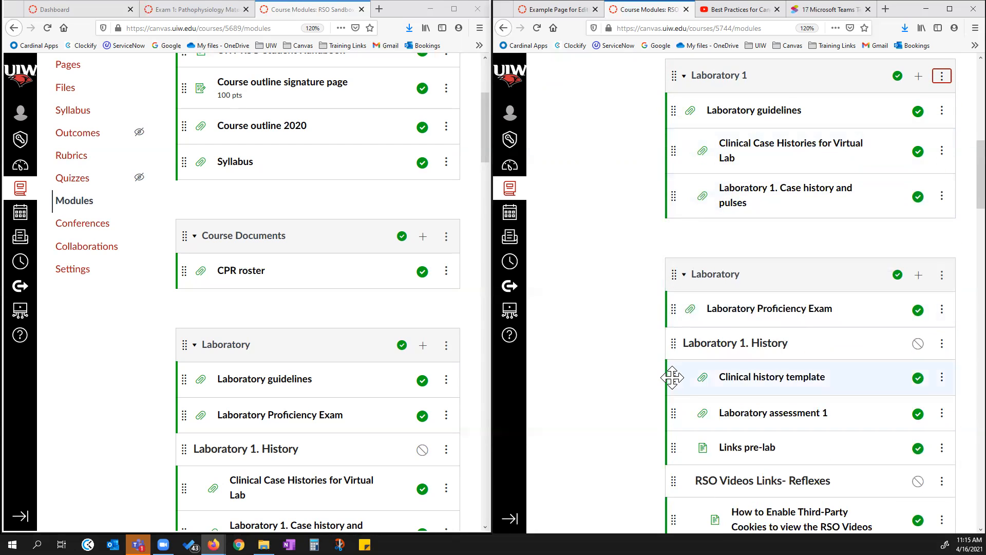
# - Move Clinical history template, Laboratory assessment 1 and Lab 1 assessment upload from Laboratory to the end of the Laboratory 1 module
pyautogui.moveTo(674, 369); pyautogui.dragTo(673, 236)
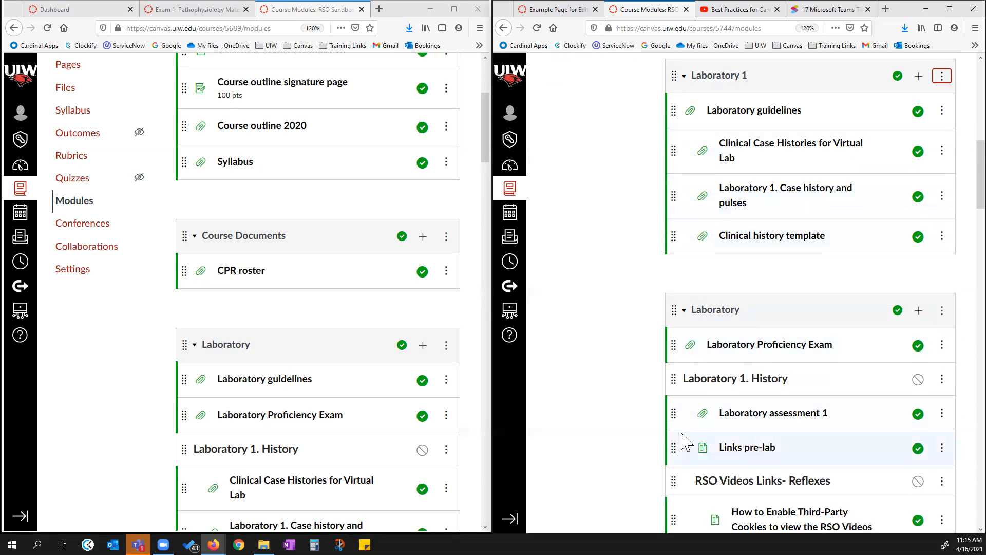
pyautogui.moveTo(674, 414); pyautogui.dragTo(677, 270)
pyautogui.scroll(-2, 704, 316)
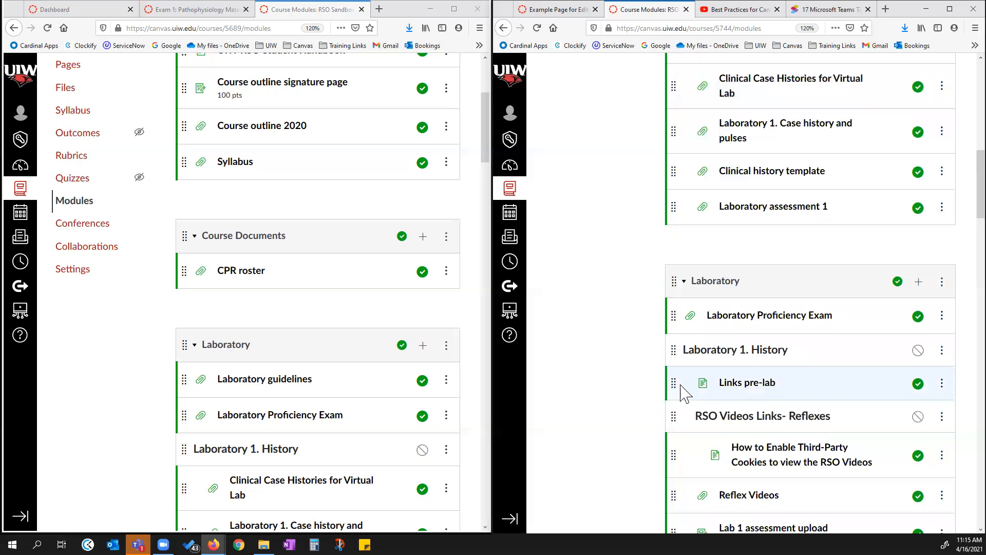
pyautogui.scroll(-2, 686, 400)
pyautogui.moveTo(673, 462); pyautogui.dragTo(673, 181)
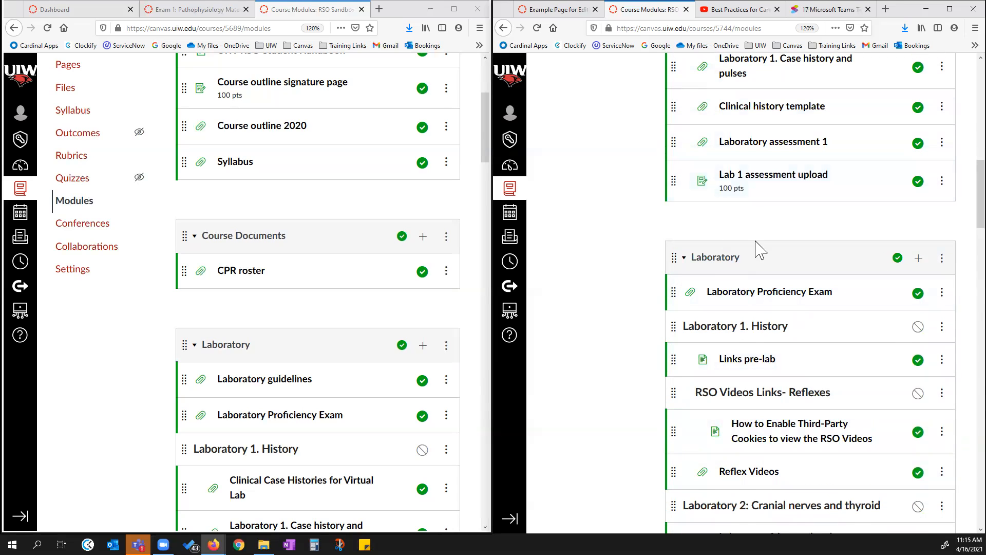
# - Open the AcademicShellDemo course's list of all pages in a new tab placed in the other browser window
pyautogui.scroll(4, 710, 298)
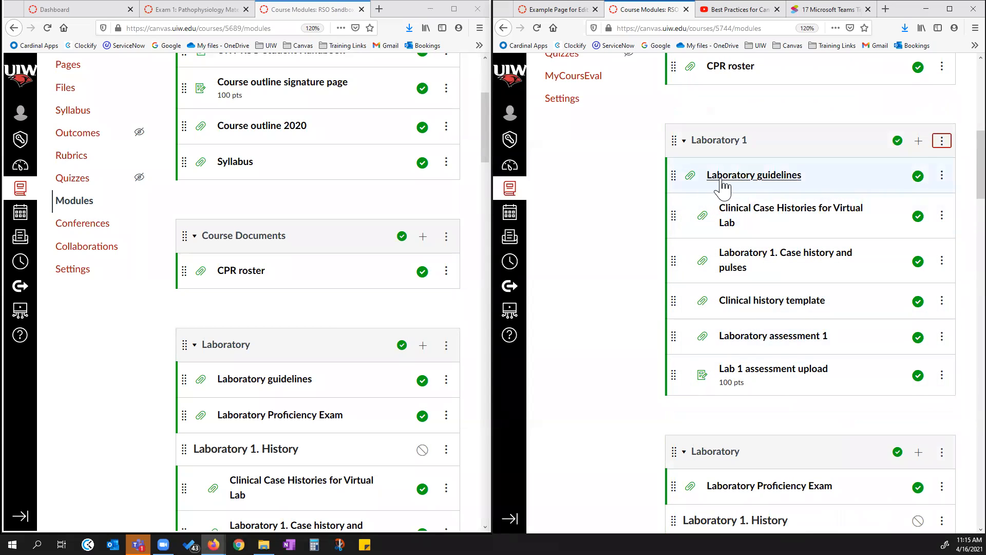
pyautogui.scroll(6, 621, 216)
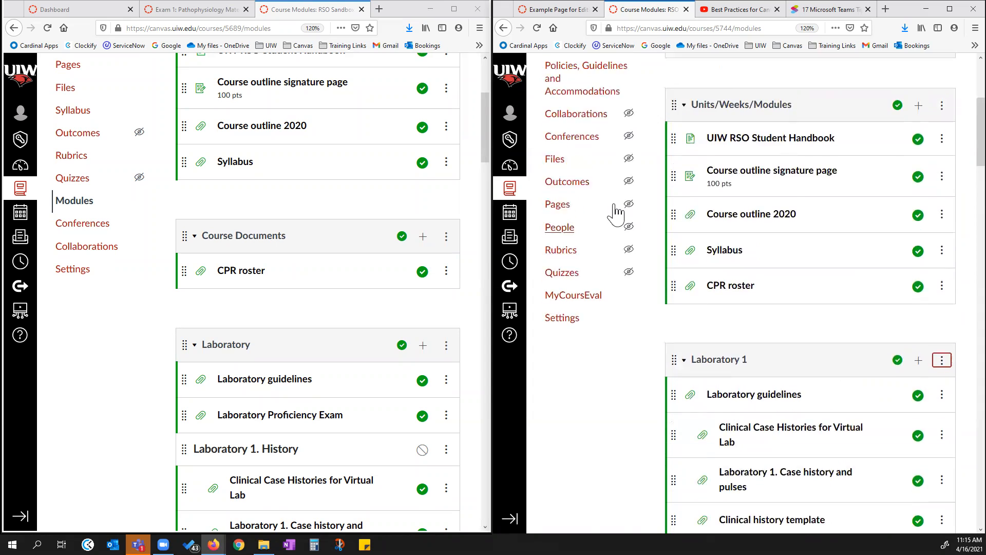
pyautogui.scroll(3, 566, 218)
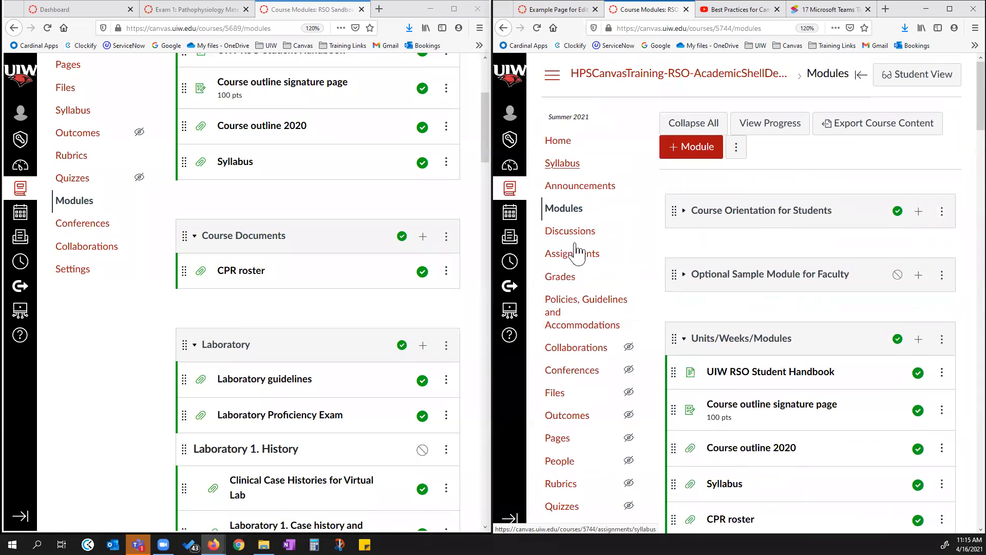
pyautogui.rightClick(564, 446)
pyautogui.click(593, 445)
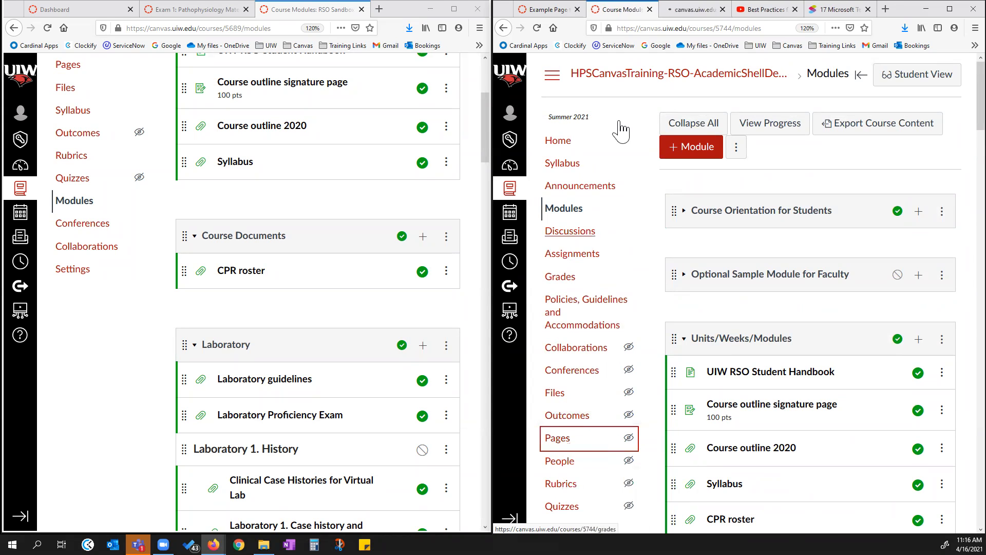
pyautogui.click(700, 10)
pyautogui.moveTo(700, 11); pyautogui.dragTo(354, 35)
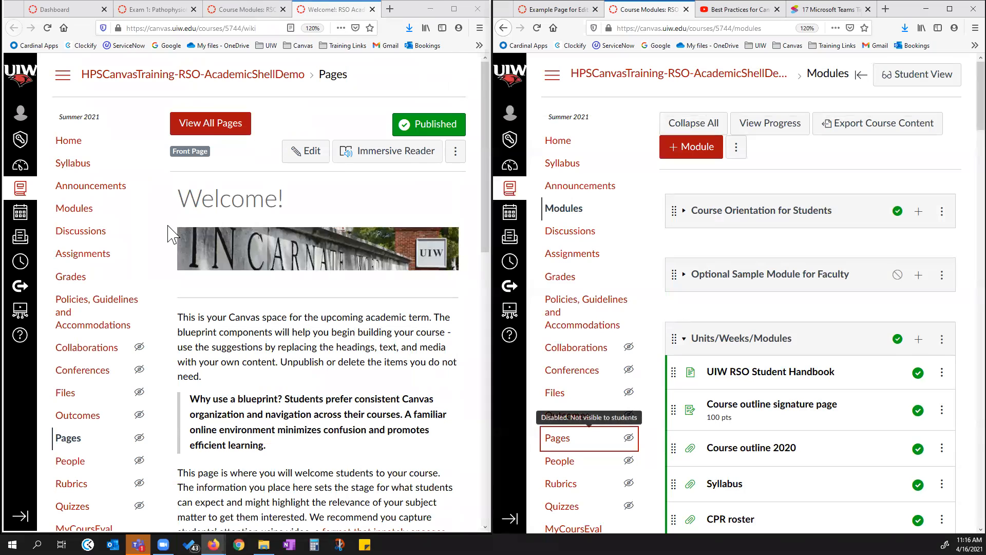
pyautogui.click(208, 135)
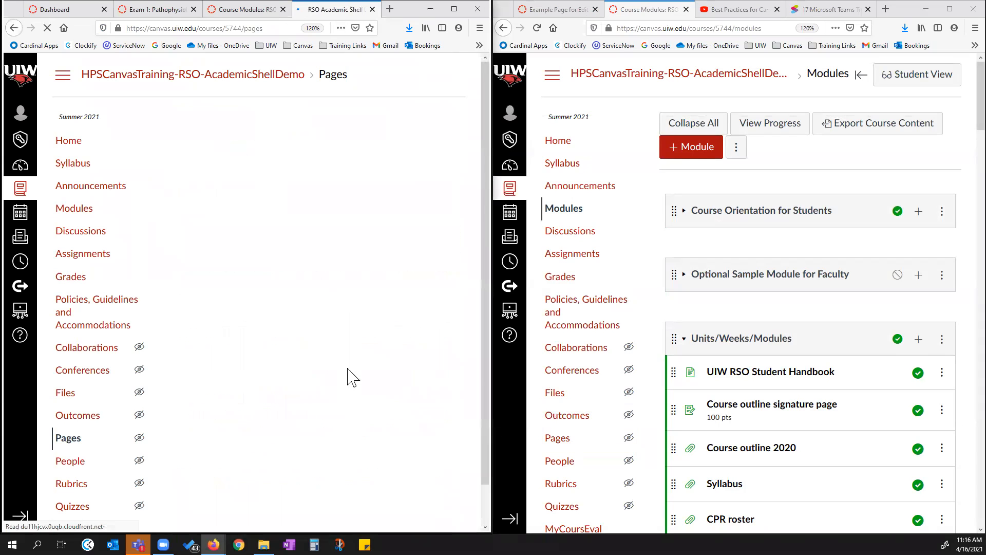
# - Create a new page titled "Lab 1 Materials" while keeping the Laboratory 1 module in view beside it
pyautogui.scroll(-2, 873, 324)
pyautogui.scroll(-1, 770, 257)
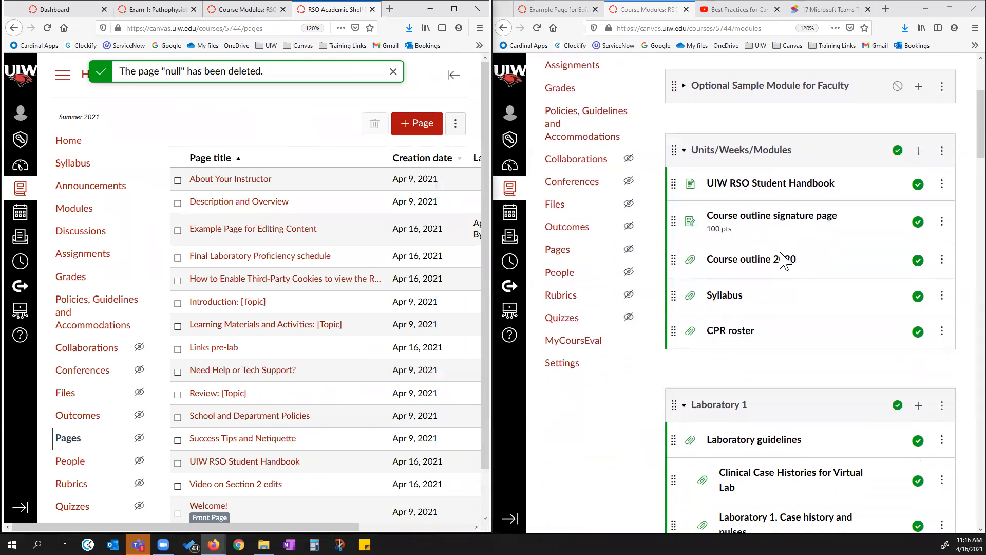
pyautogui.scroll(-4, 783, 491)
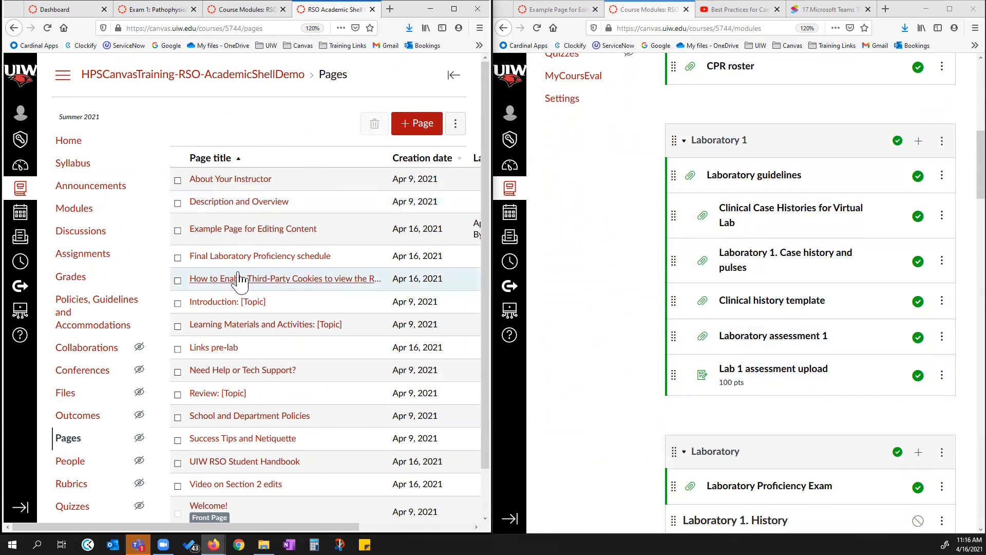
pyautogui.click(421, 124)
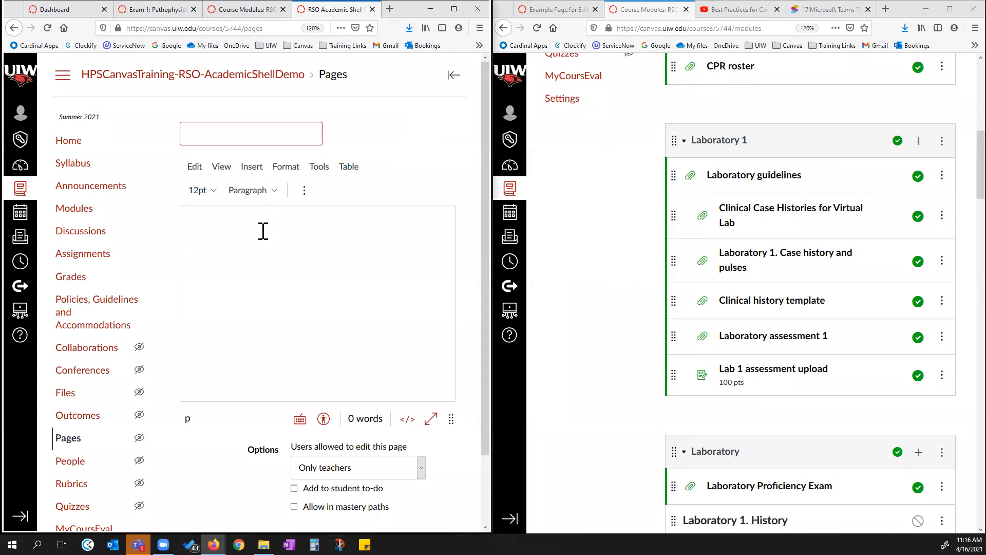
pyautogui.write('Lab')
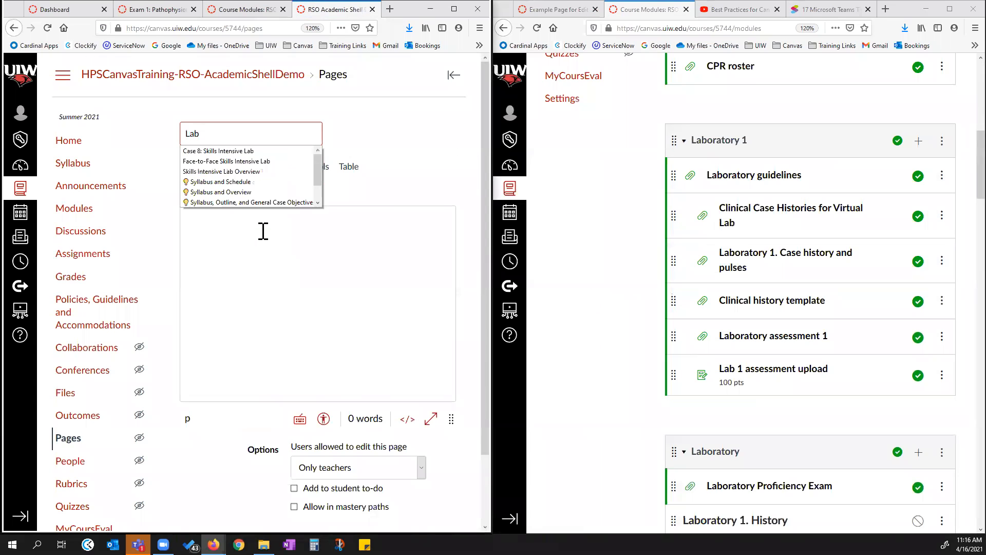
pyautogui.write(' 1 Mater')
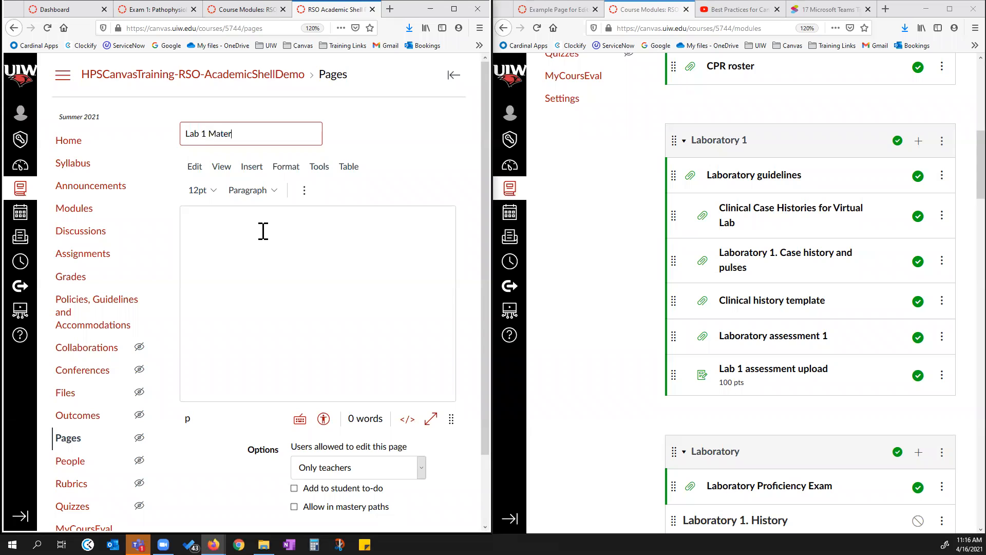
pyautogui.click(276, 253)
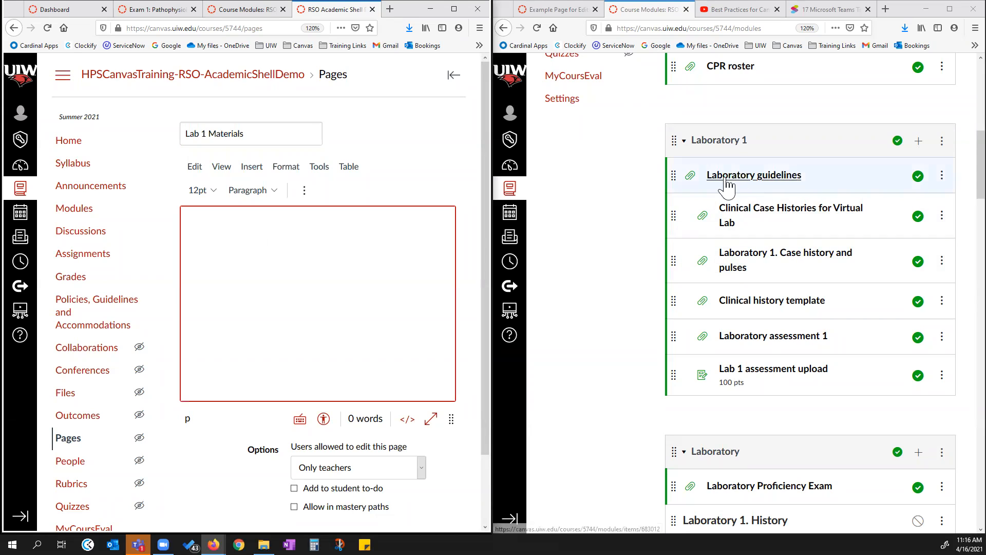
# - Open Laboratory 1. Case history and pulses in a separate tab and check the name of its underlying file
pyautogui.rightClick(741, 260)
pyautogui.click(758, 260)
pyautogui.click(704, 10)
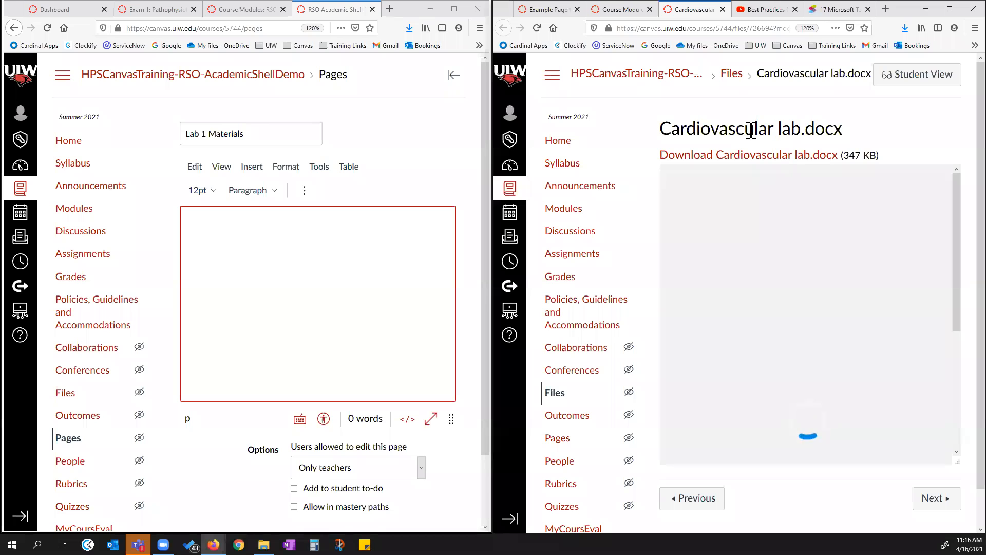
pyautogui.click(623, 10)
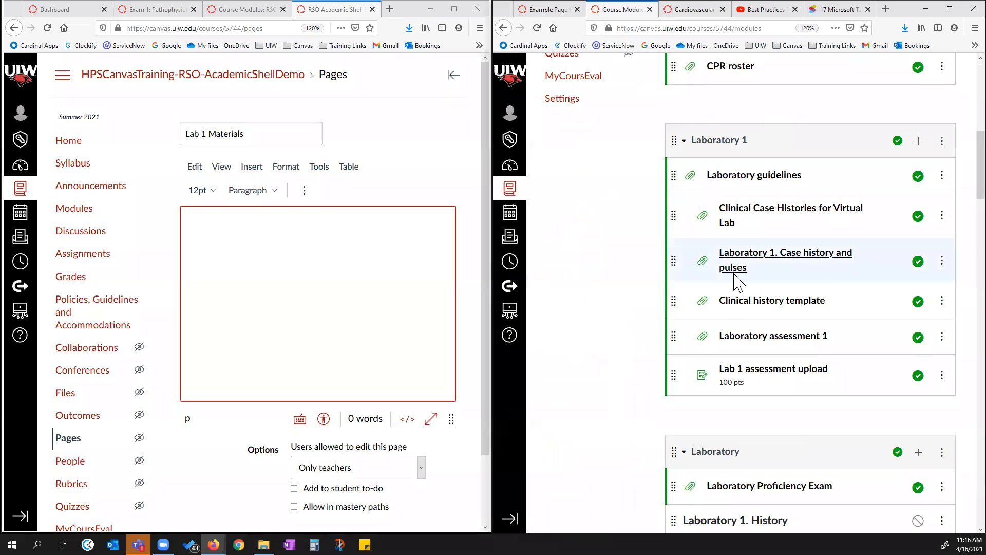
pyautogui.click(697, 11)
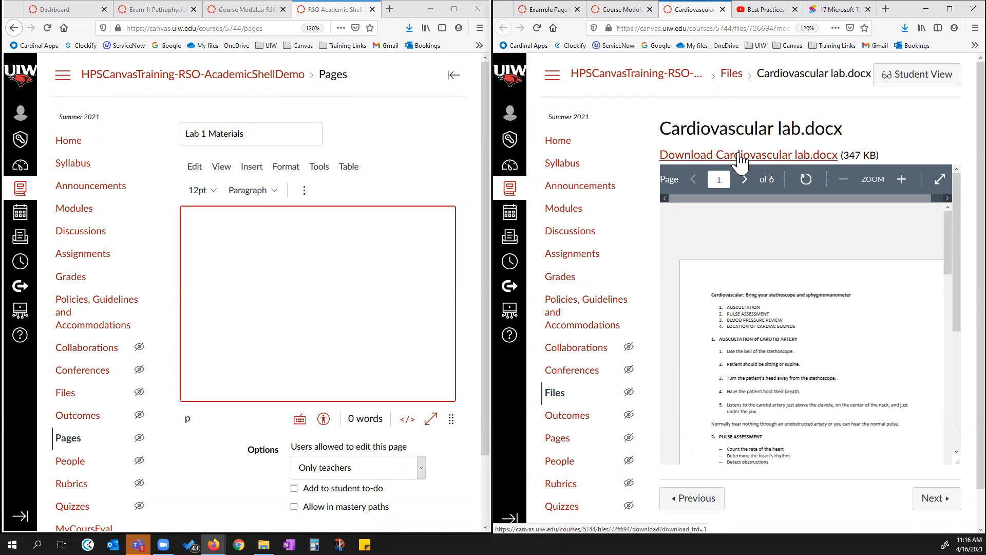
# - Insert a link to the course document Cardiovascular lab.docx into the body of the Lab 1 Materials page
pyautogui.click(265, 235)
pyautogui.click(256, 169)
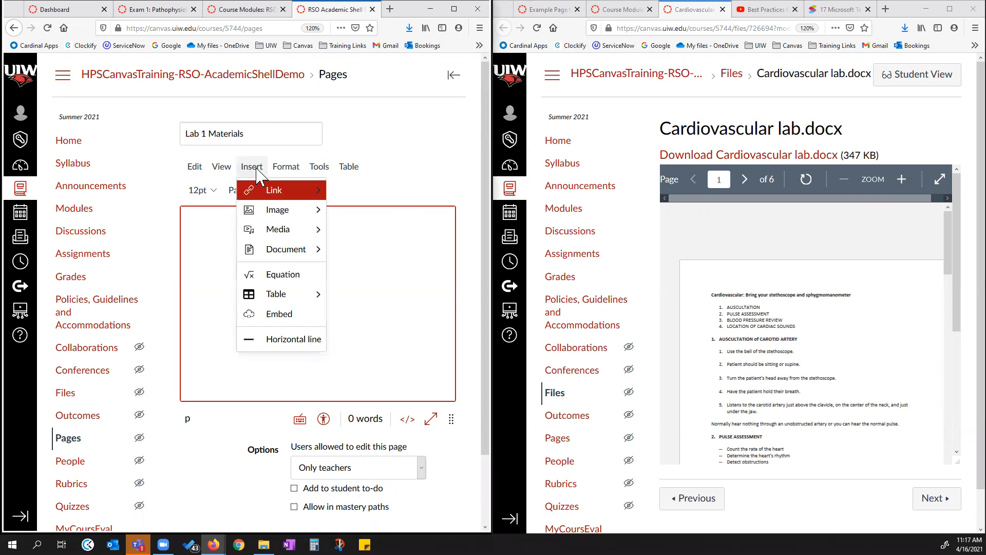
pyautogui.moveTo(280, 249)
pyautogui.click(361, 270)
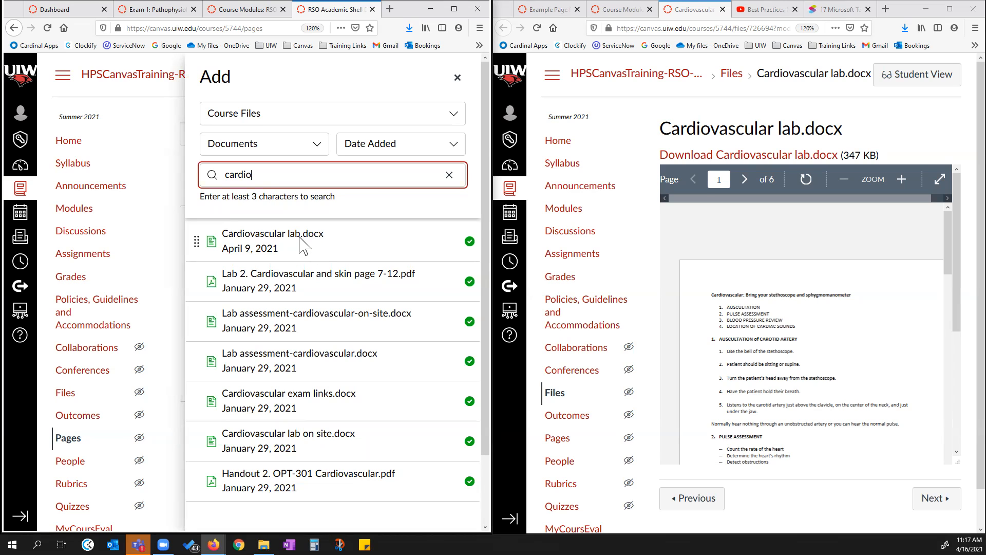
pyautogui.click(345, 238)
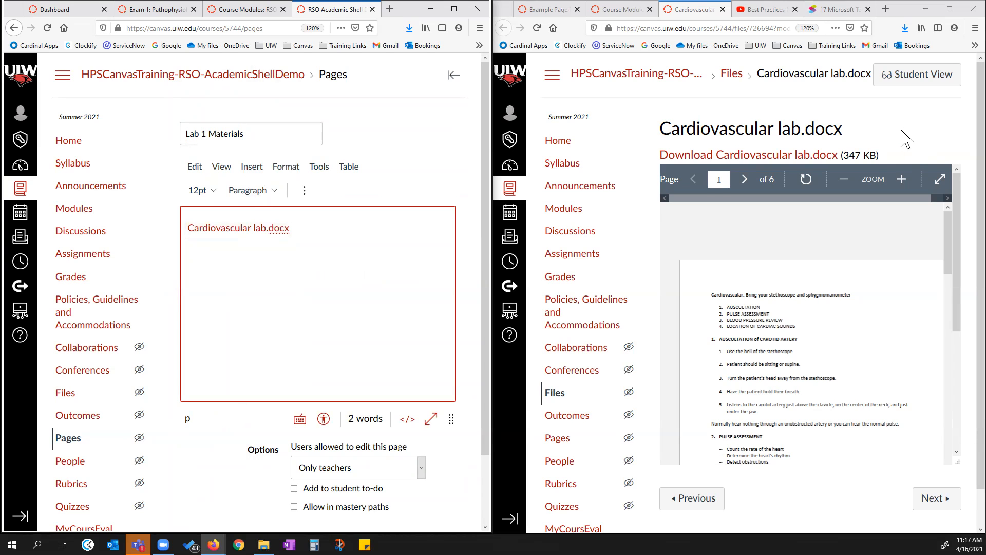
# - Close the Cardiovascular lab.docx tab and remove Laboratory 1. Case history and pulses from the Laboratory 1 module
pyautogui.click(724, 9)
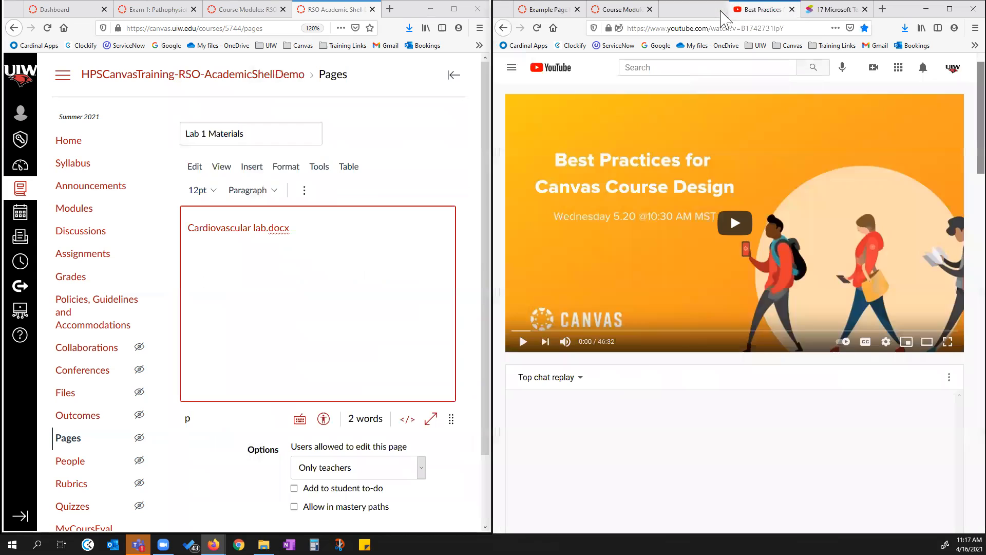
pyautogui.click(657, 12)
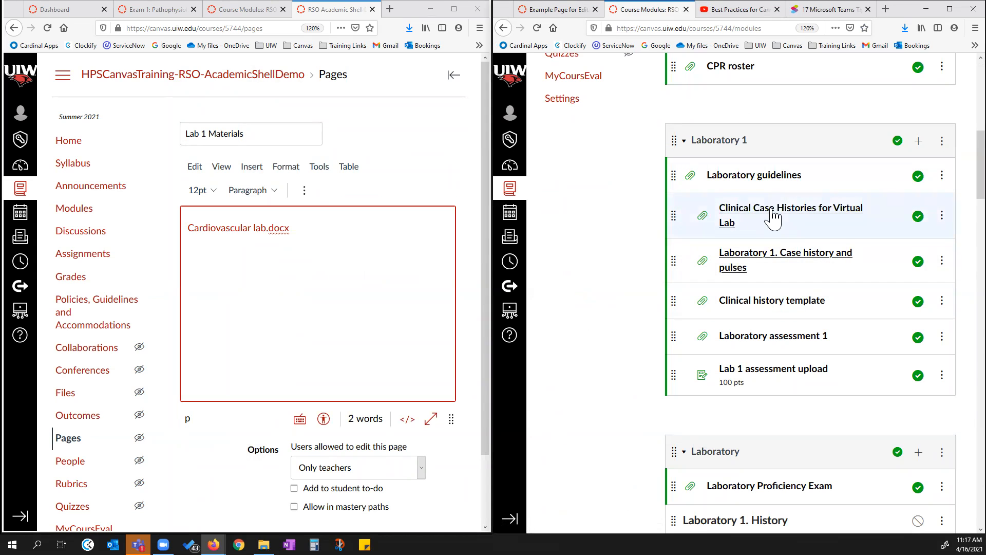
pyautogui.click(942, 261)
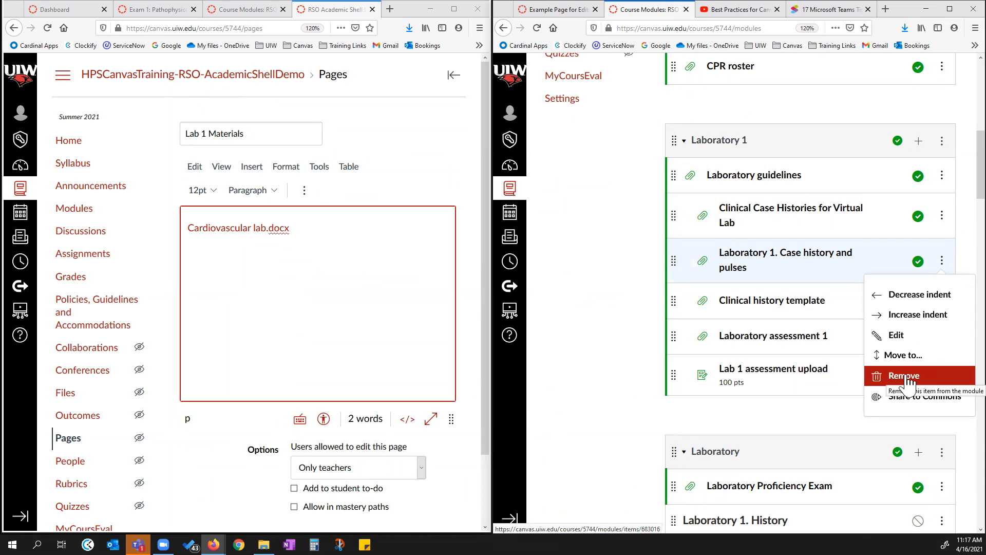
pyautogui.click(906, 378)
pyautogui.click(756, 249)
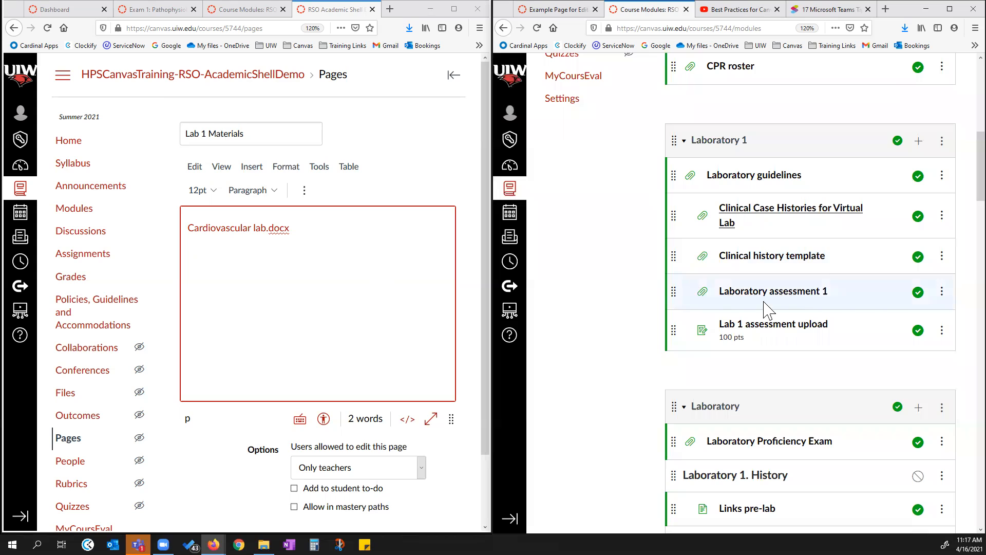
# - Start a new line below the first document link and open Laboratory assessment 1 in a separate tab to check its file name
pyautogui.click(296, 223)
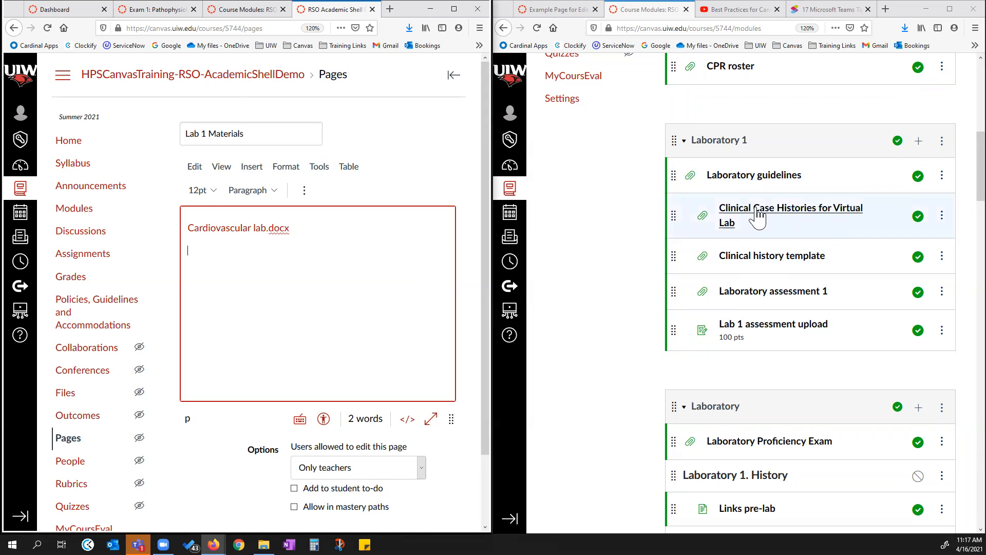
pyautogui.rightClick(785, 296)
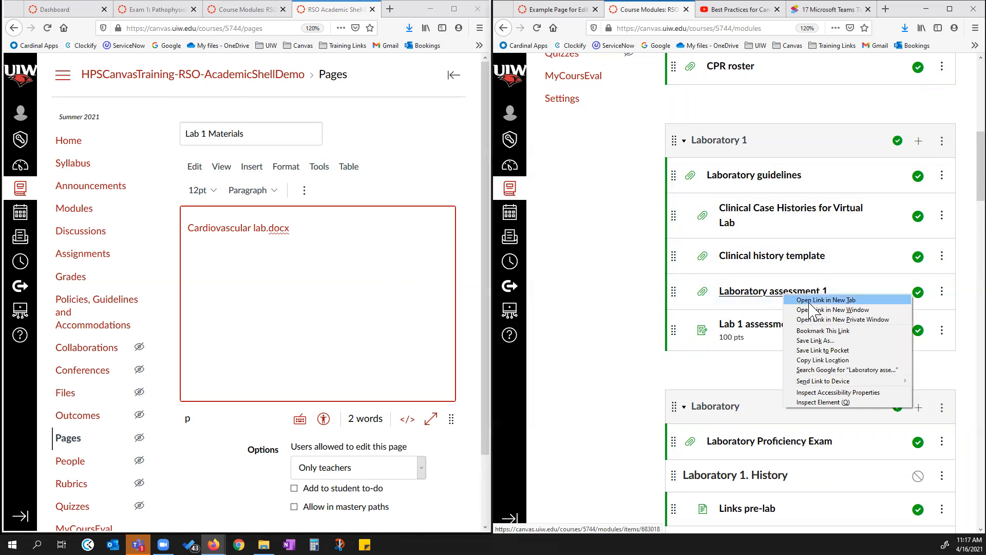
pyautogui.click(817, 300)
pyautogui.click(696, 9)
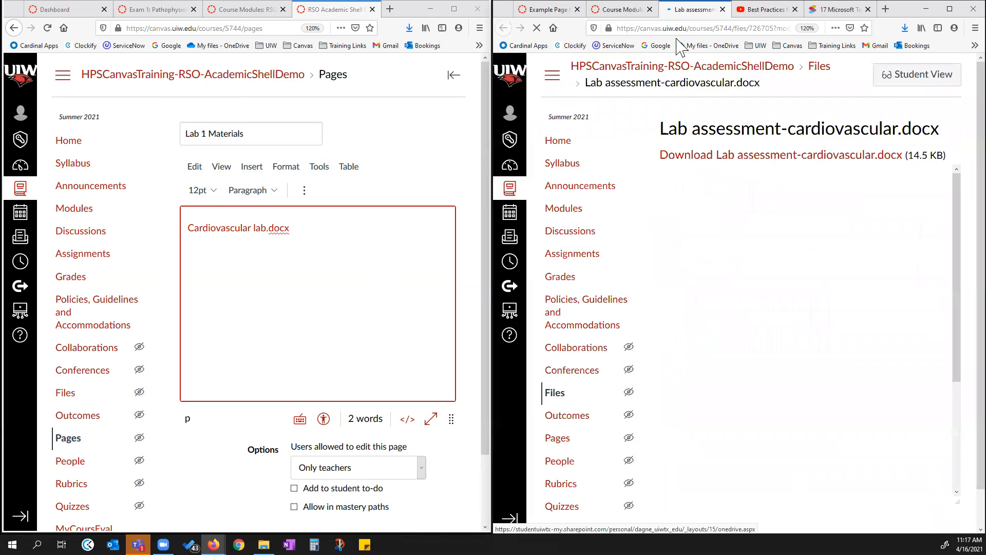
# - Search the course documents for "lab ass" and link Lab assessment-cardiovascular.docx on the second line of the page
pyautogui.click(326, 238)
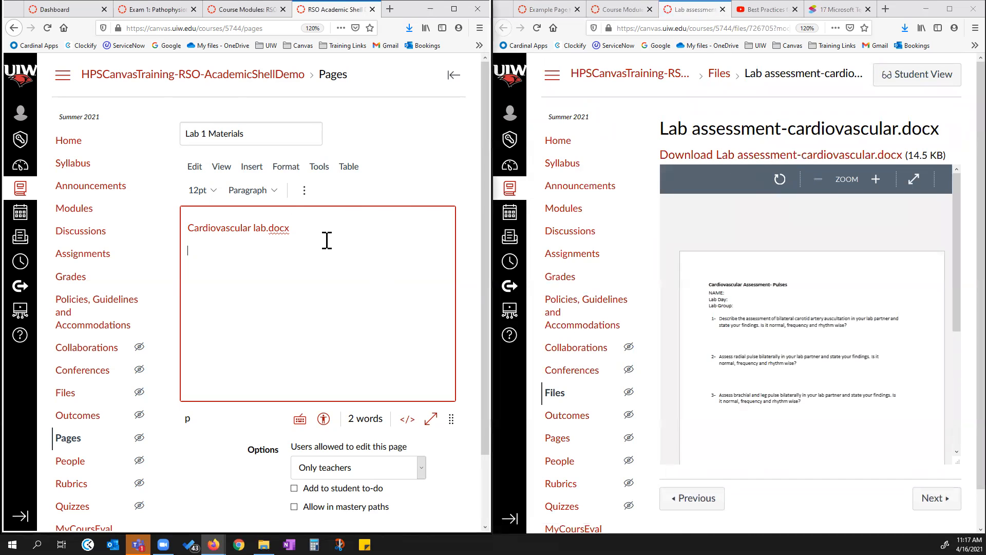
pyautogui.click(253, 169)
pyautogui.moveTo(301, 251)
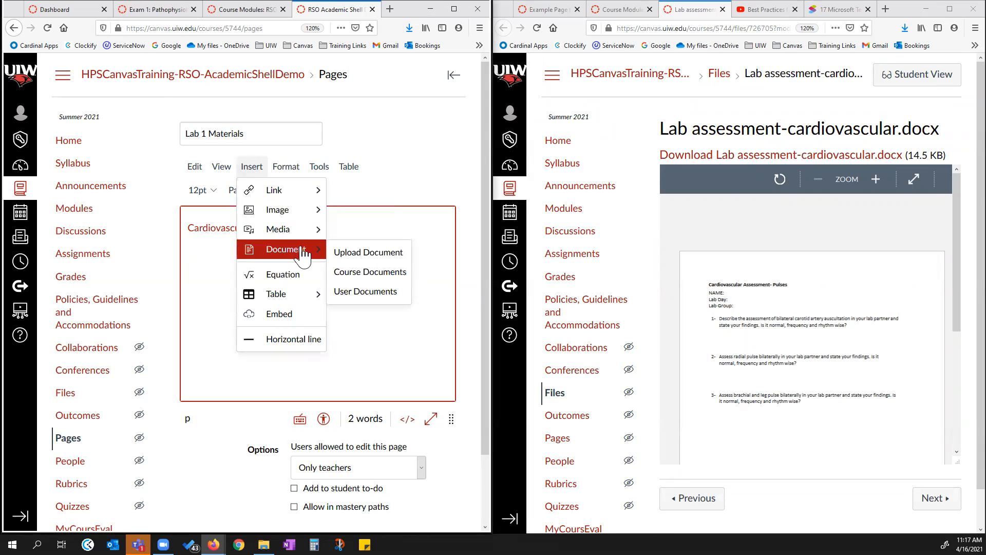
pyautogui.click(372, 273)
pyautogui.click(359, 172)
pyautogui.write('lab')
pyautogui.write(' ss')
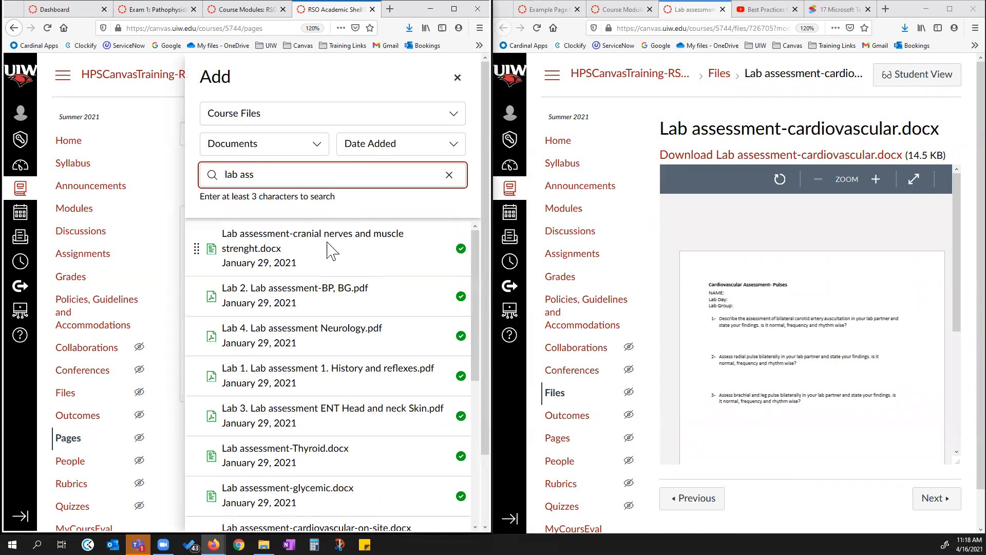
pyautogui.scroll(-4, 332, 365)
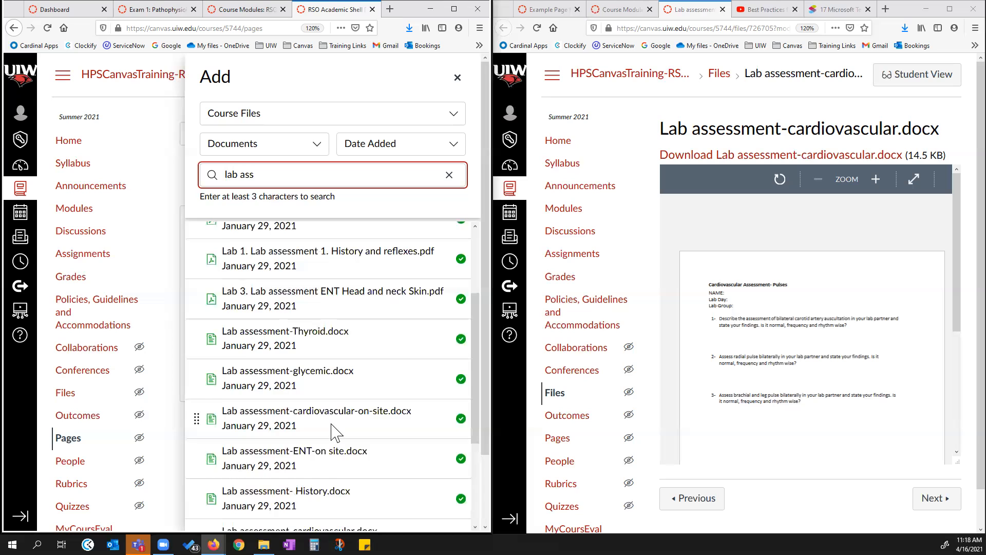
pyautogui.scroll(-4, 334, 431)
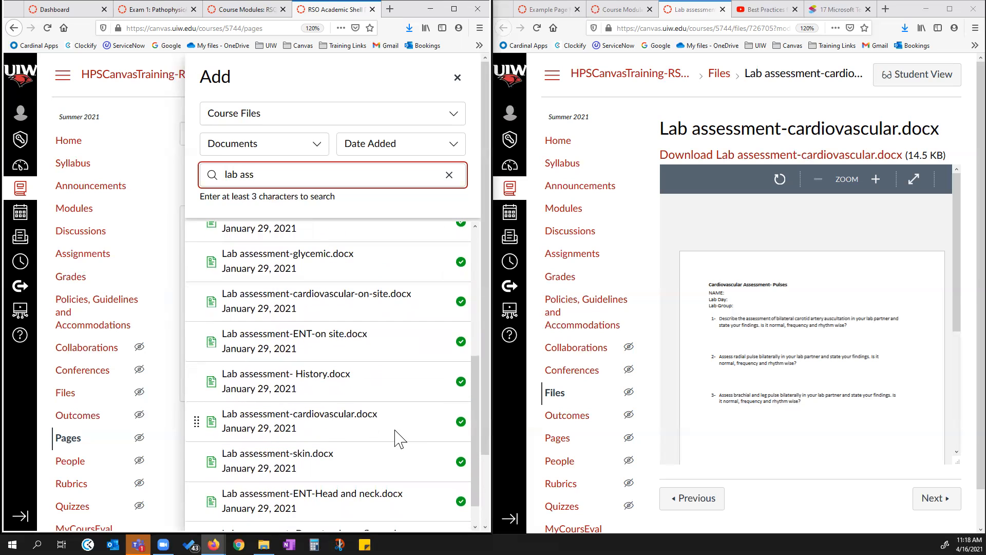
pyautogui.click(328, 425)
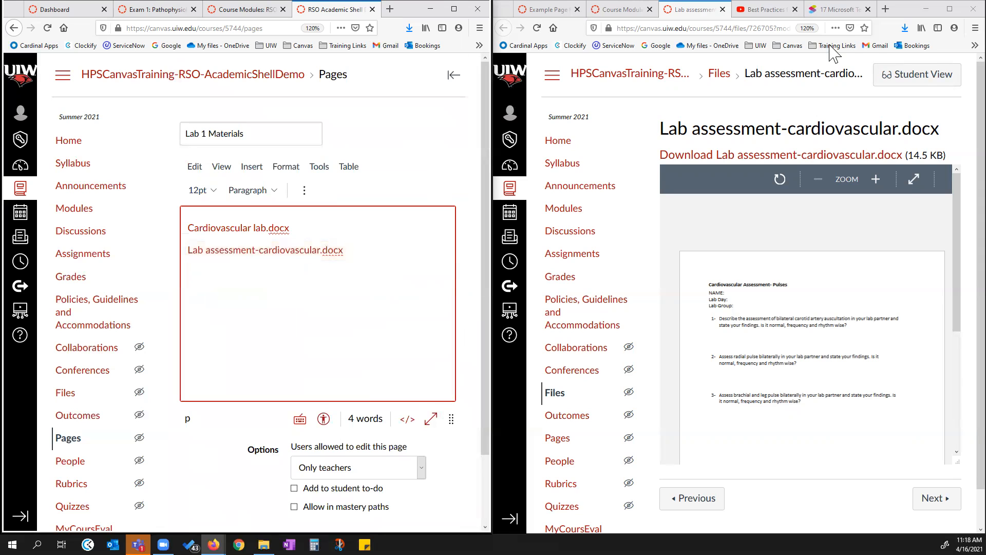
# - Close the assessment file's tab and remove Laboratory assessment 1 from the Laboratory 1 module
pyautogui.click(722, 9)
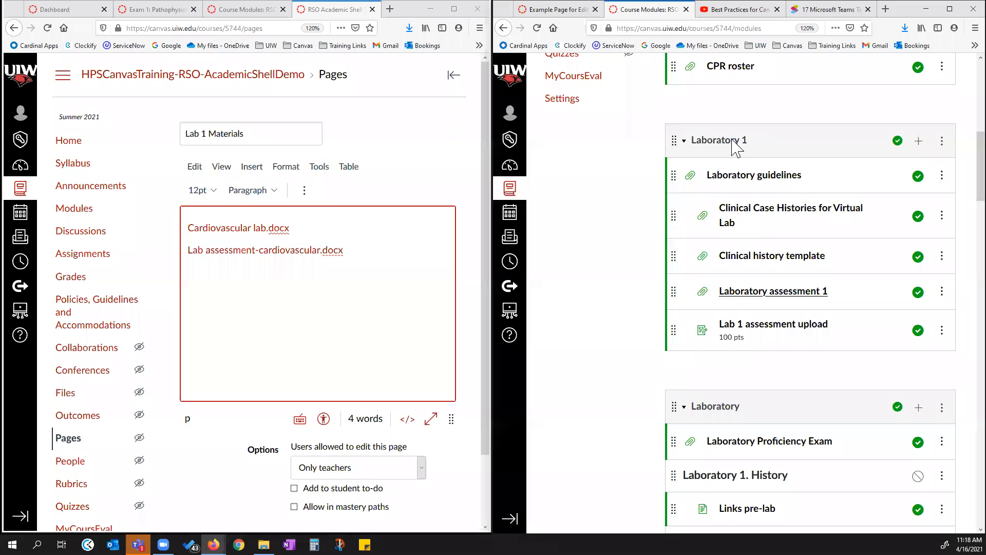
pyautogui.click(942, 292)
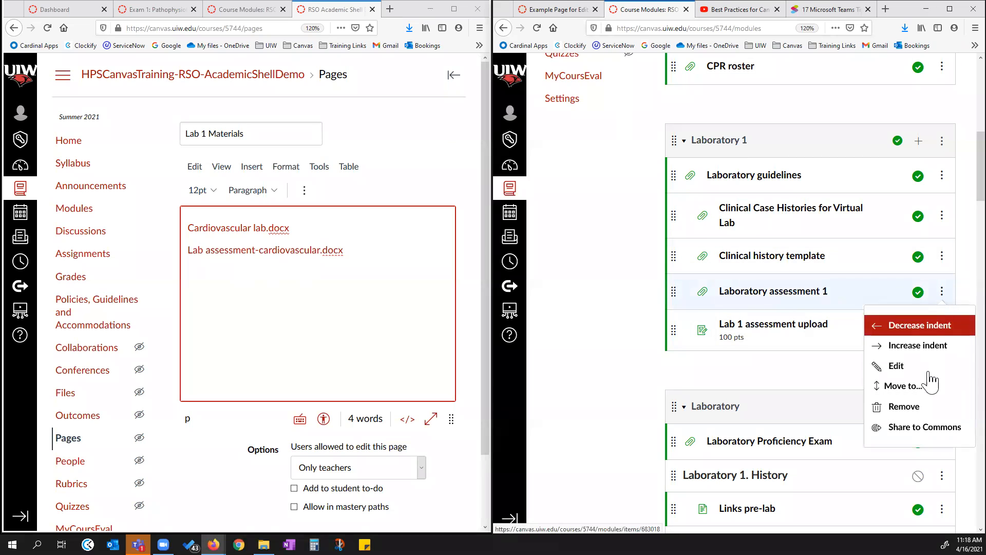
pyautogui.click(917, 412)
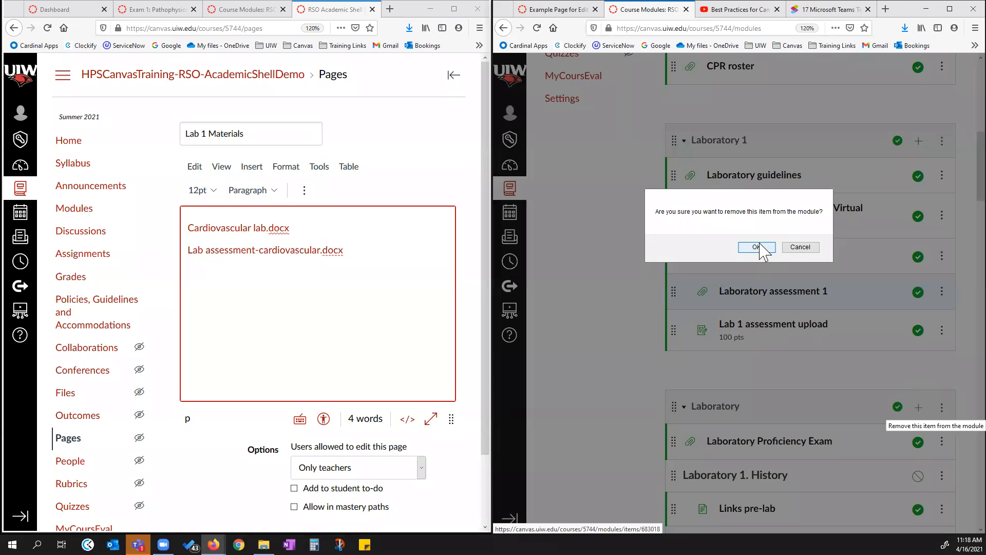
pyautogui.click(760, 247)
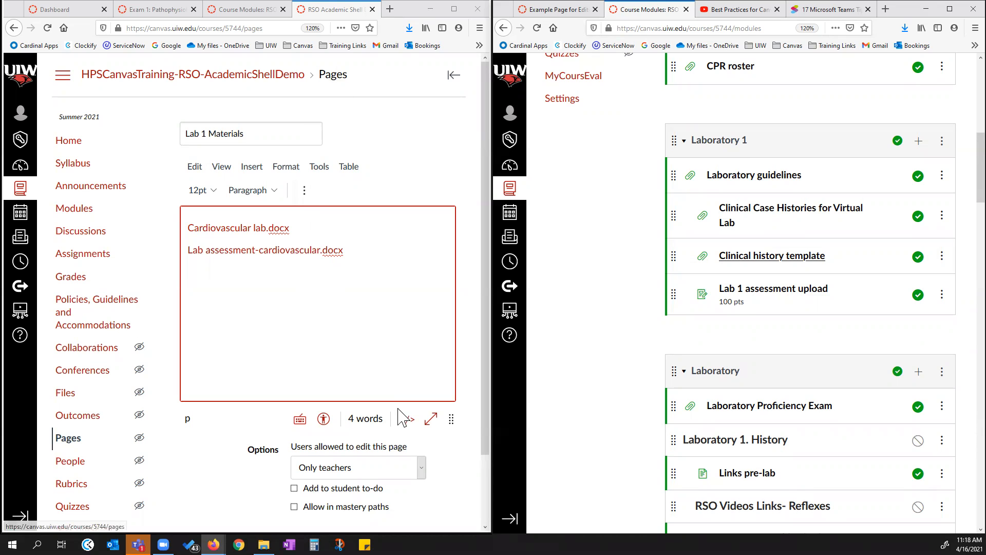
pyautogui.scroll(-3, 406, 426)
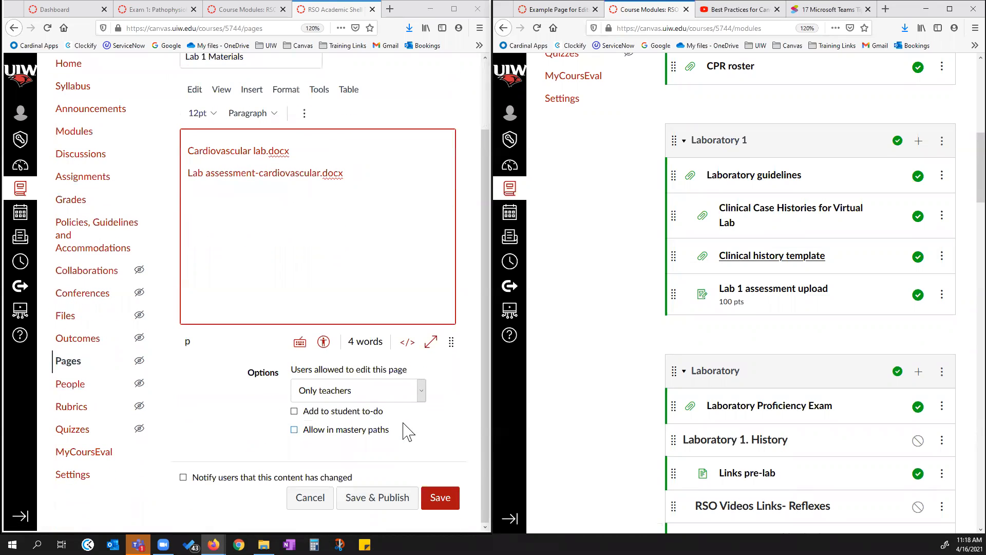
pyautogui.click(294, 412)
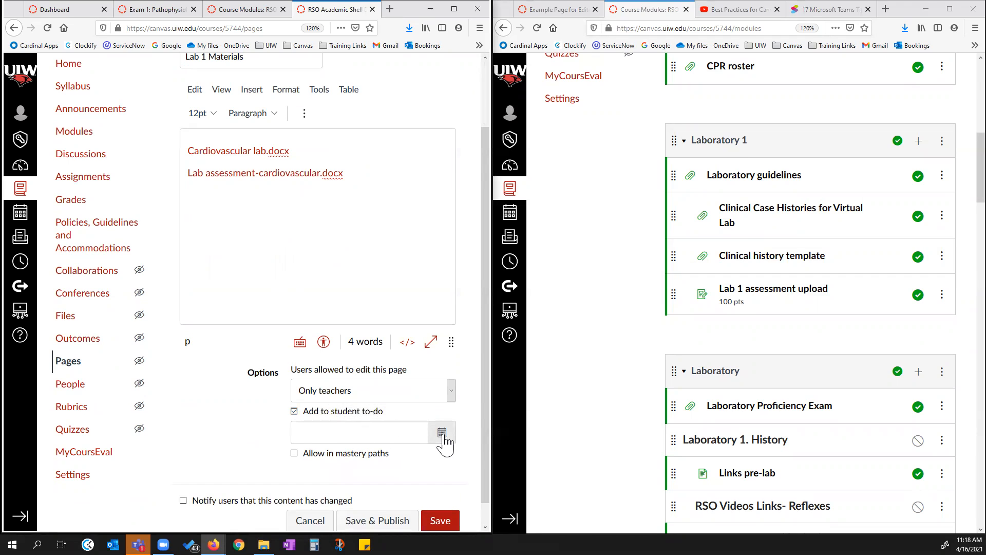
pyautogui.scroll(-1, 445, 443)
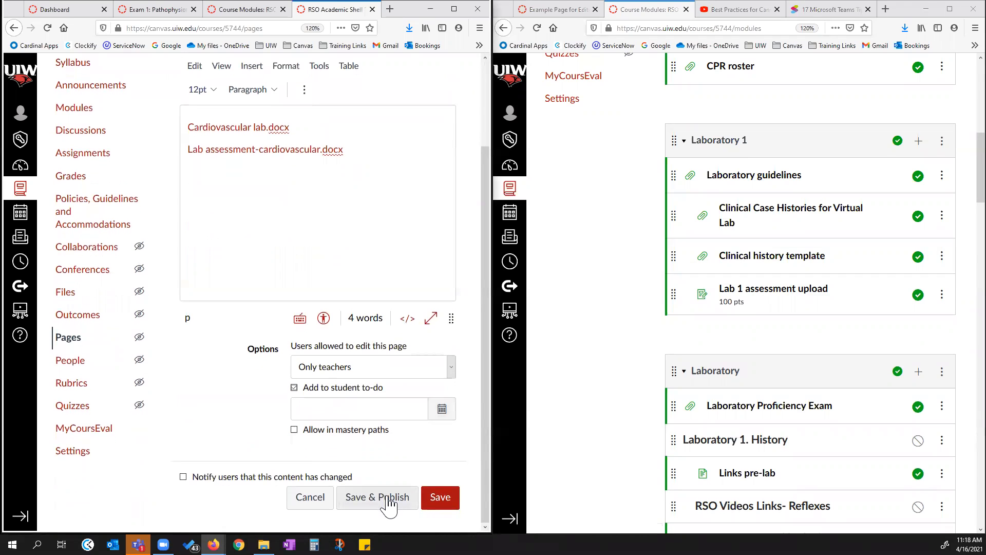
pyautogui.click(439, 499)
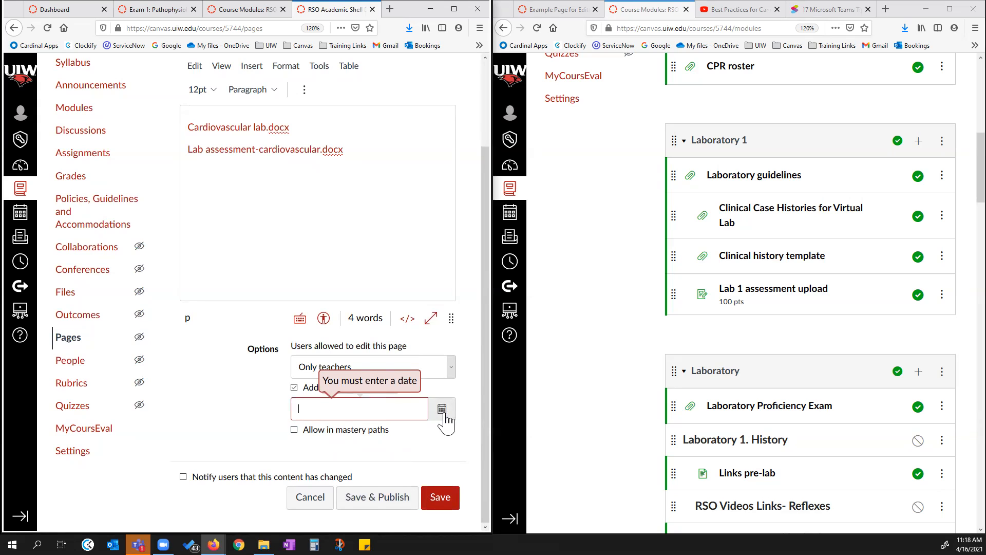
pyautogui.click(294, 387)
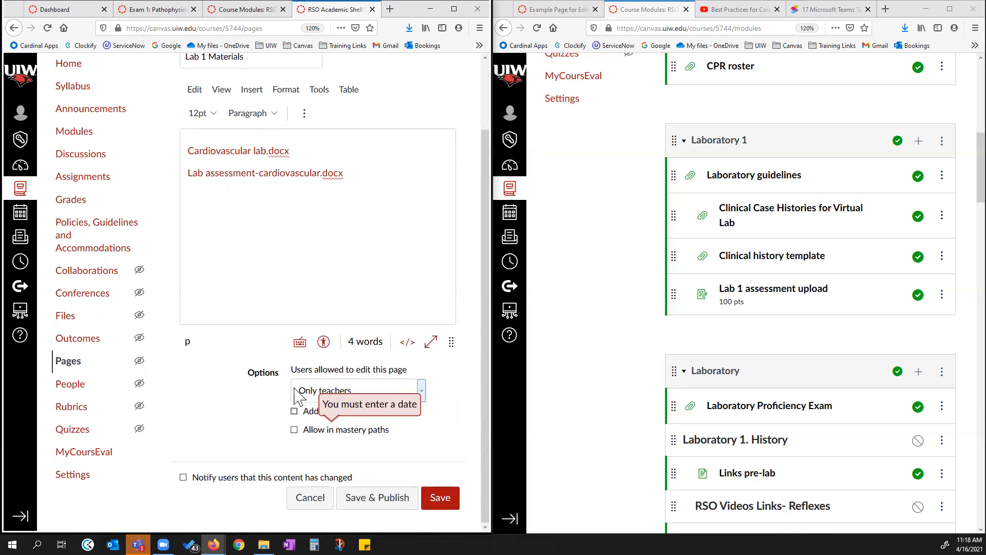
# - Save the Lab 1 Materials page without publishing it
pyautogui.click(453, 509)
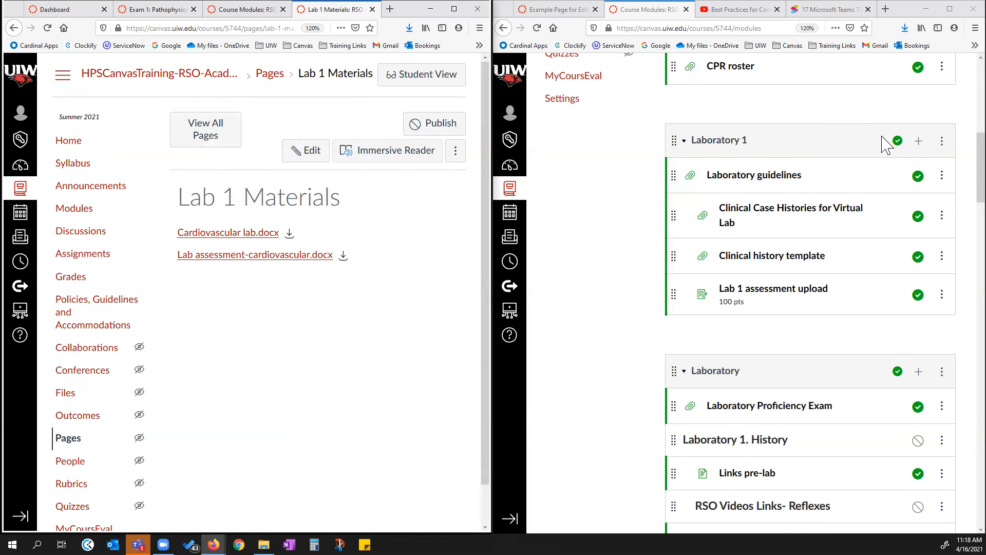
pyautogui.click(918, 141)
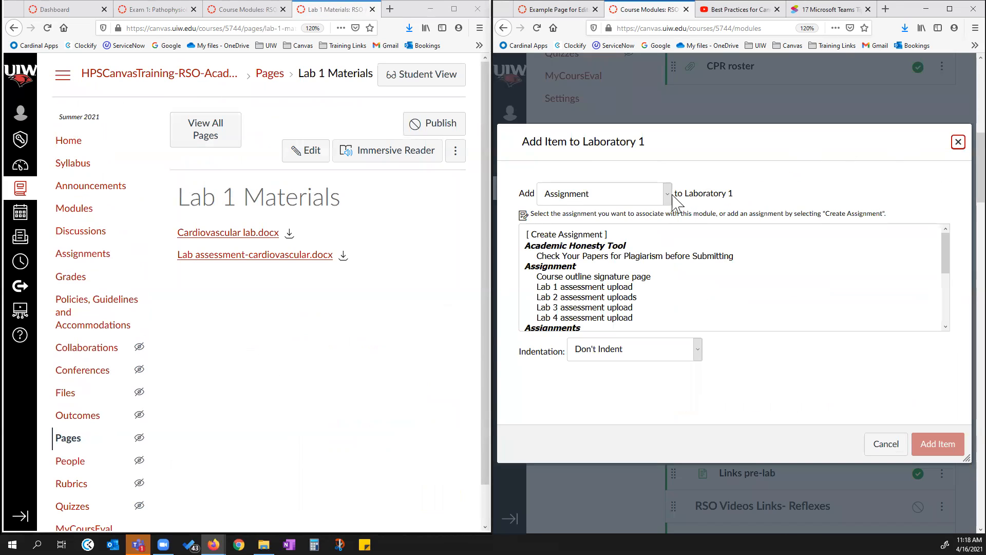
pyautogui.click(670, 194)
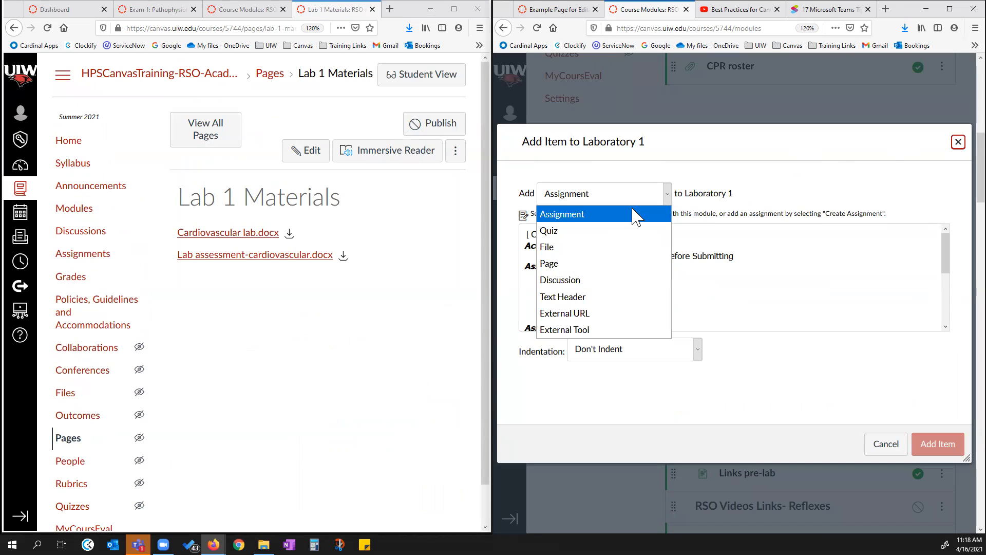
pyautogui.click(583, 264)
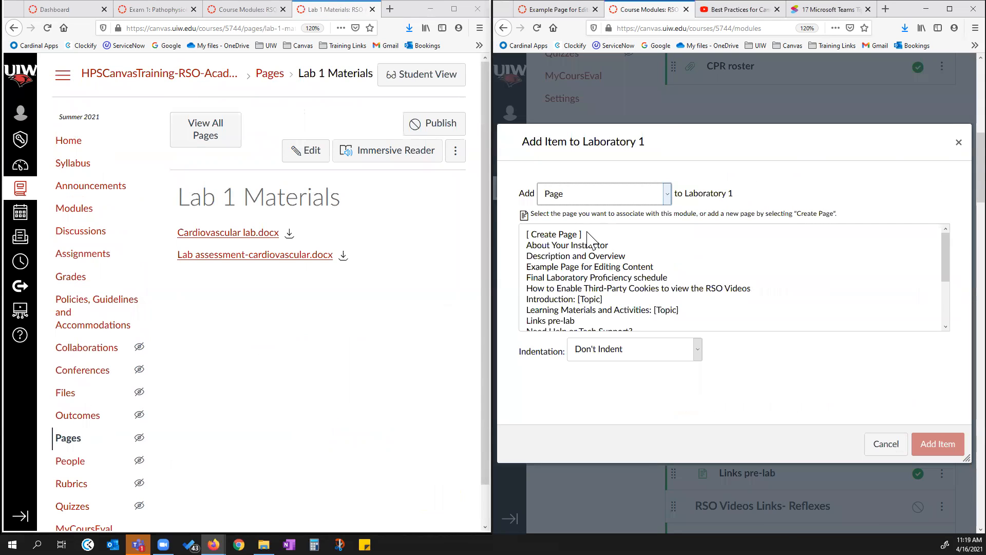
pyautogui.scroll(-2, 593, 260)
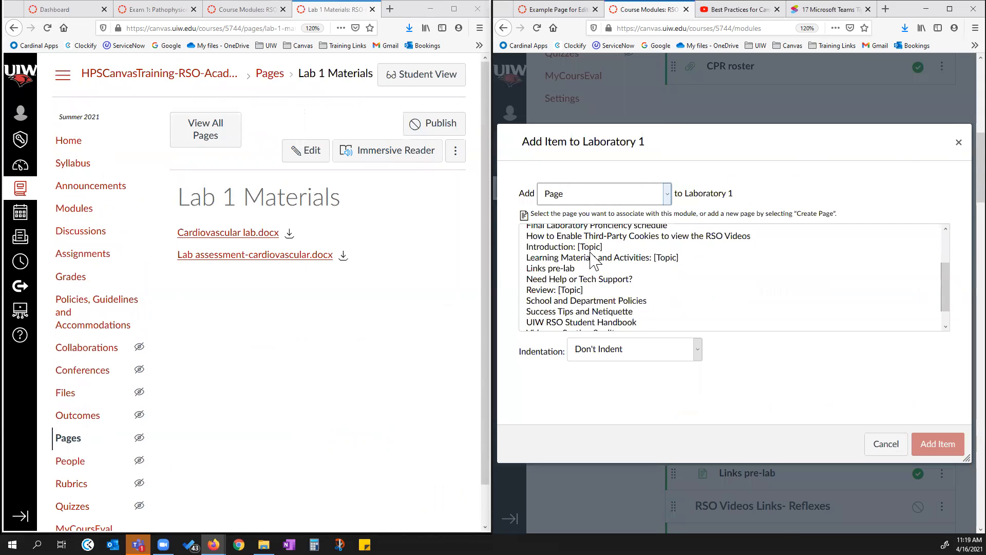
pyautogui.scroll(-1, 593, 261)
pyautogui.scroll(3, 583, 303)
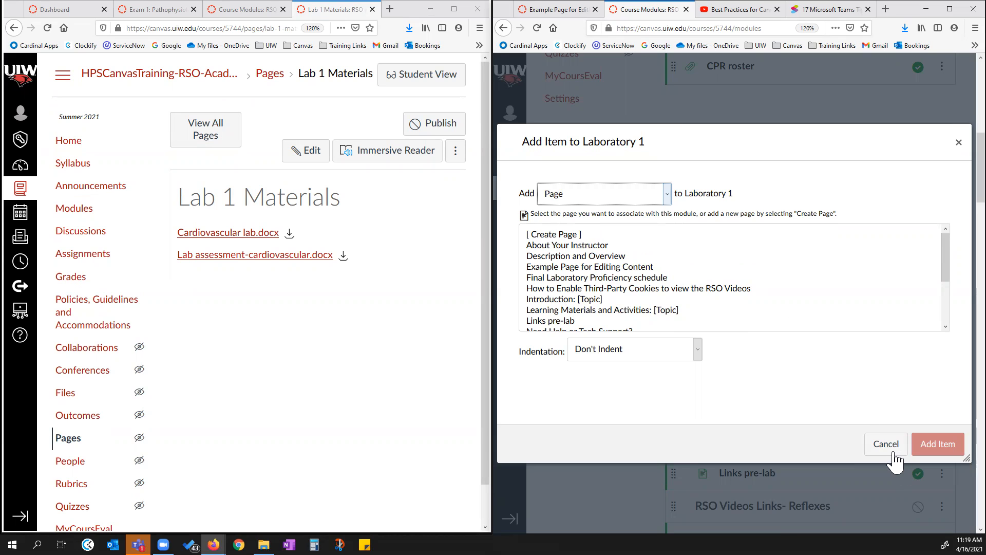
pyautogui.scroll(-2, 586, 271)
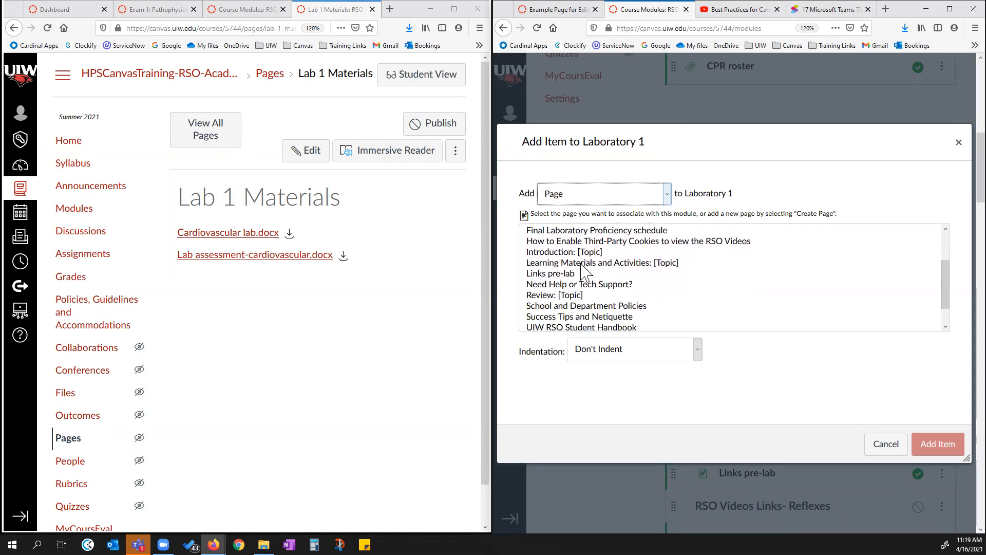
pyautogui.scroll(-2, 775, 388)
pyautogui.scroll(-2, 719, 214)
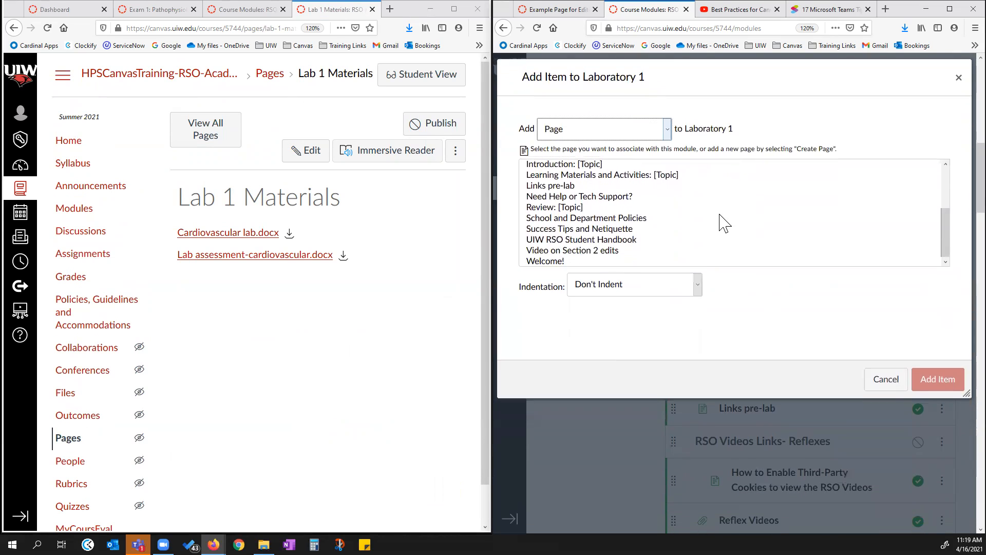
pyautogui.click(887, 379)
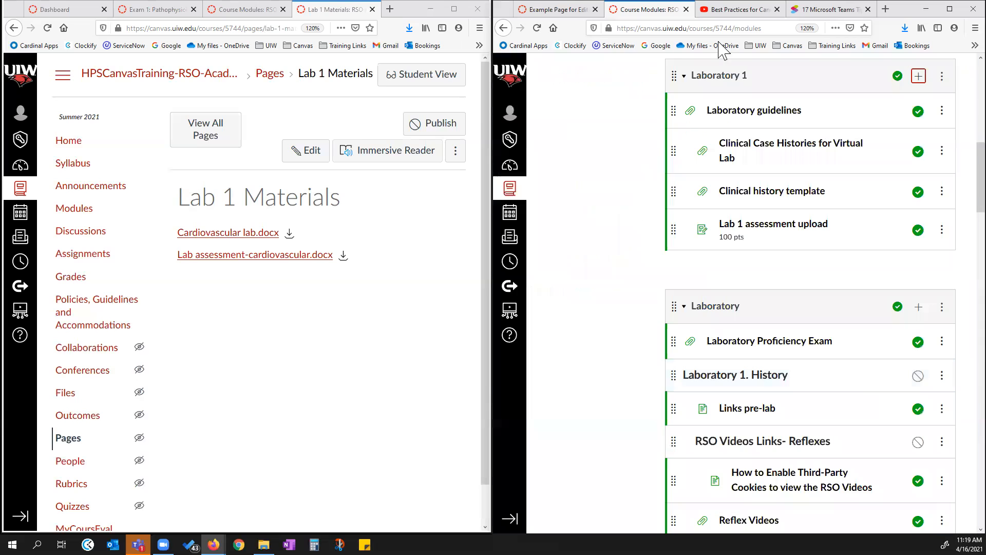
# - Reload the course modules page to refresh the list of pages available to add
pyautogui.click(536, 28)
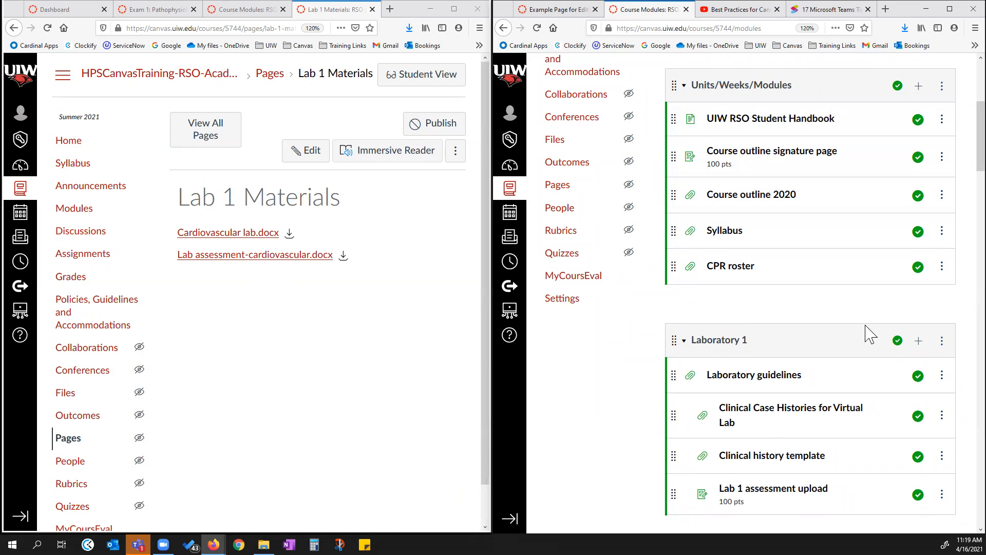
# - Add the existing Lab 1 Materials page to the Laboratory 1 module and move it to the first position
pyautogui.click(918, 342)
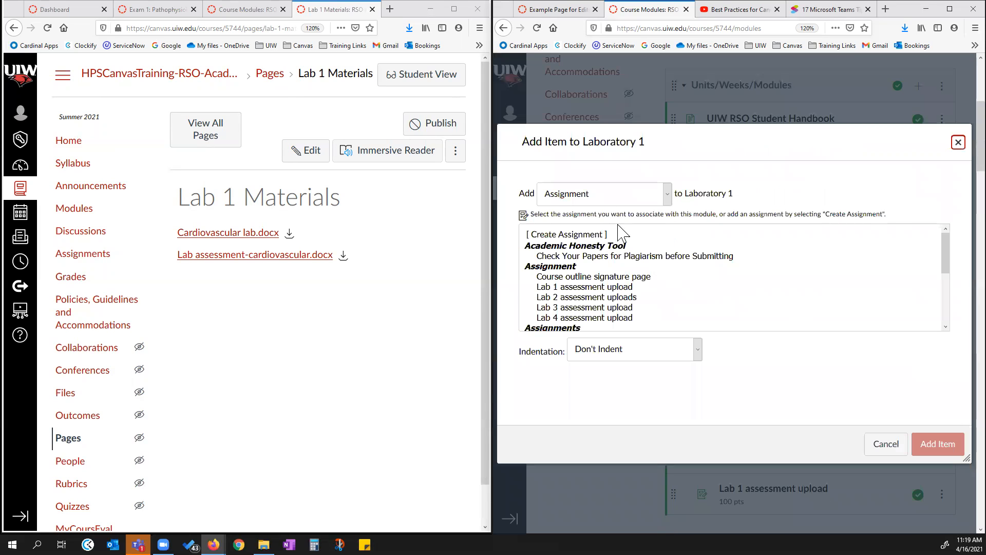
pyautogui.click(614, 195)
pyautogui.click(591, 266)
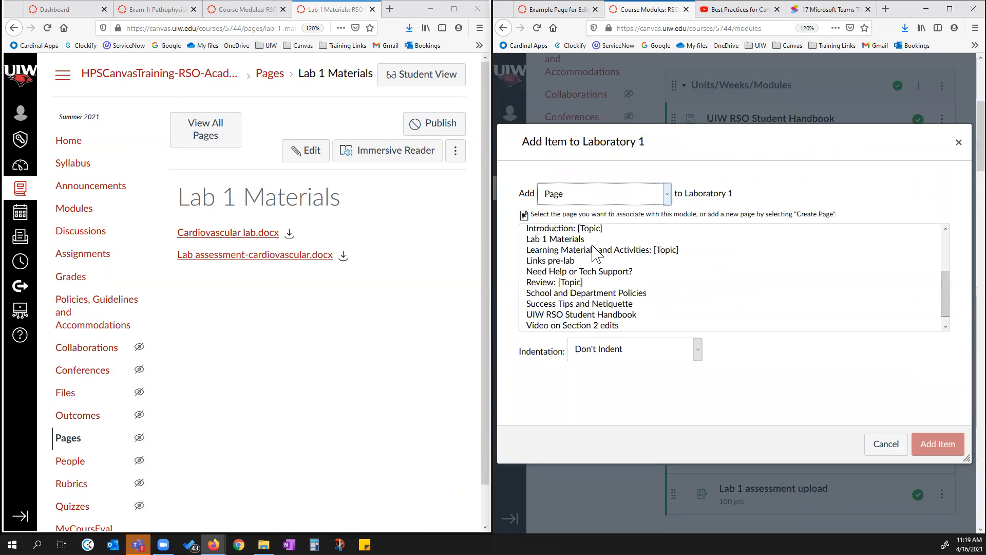
pyautogui.click(599, 240)
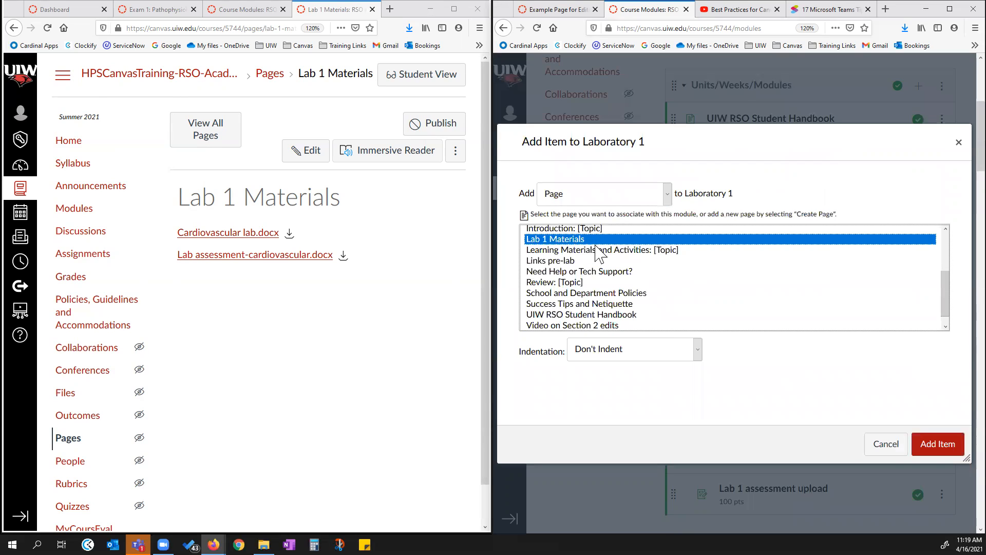
pyautogui.click(938, 443)
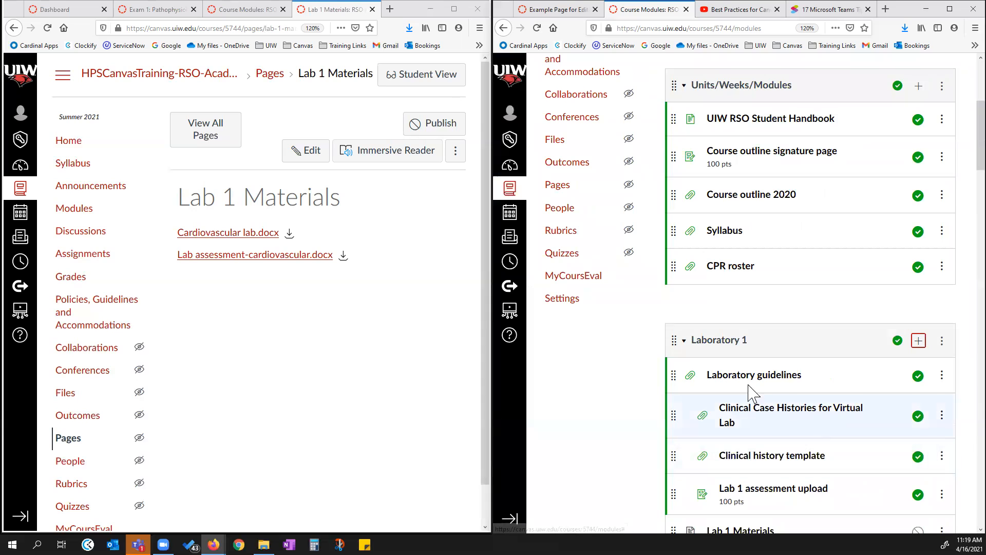
pyautogui.scroll(-1, 753, 390)
pyautogui.moveTo(673, 469); pyautogui.dragTo(660, 324)
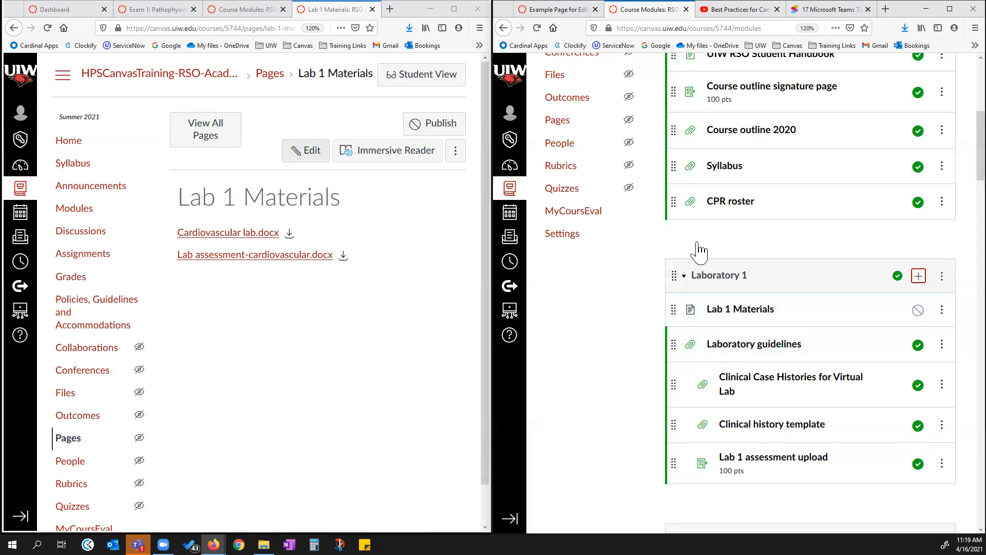
# - Create a page named Lab Intro and Guidelines in the Laboratory 1 module and place it above Lab 1 Materials
pyautogui.click(919, 278)
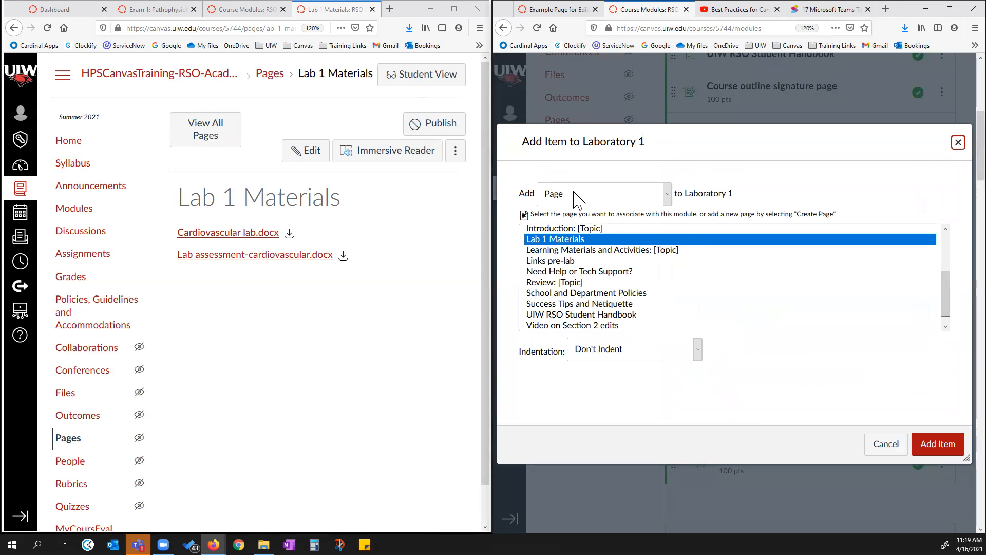
pyautogui.scroll(3, 594, 257)
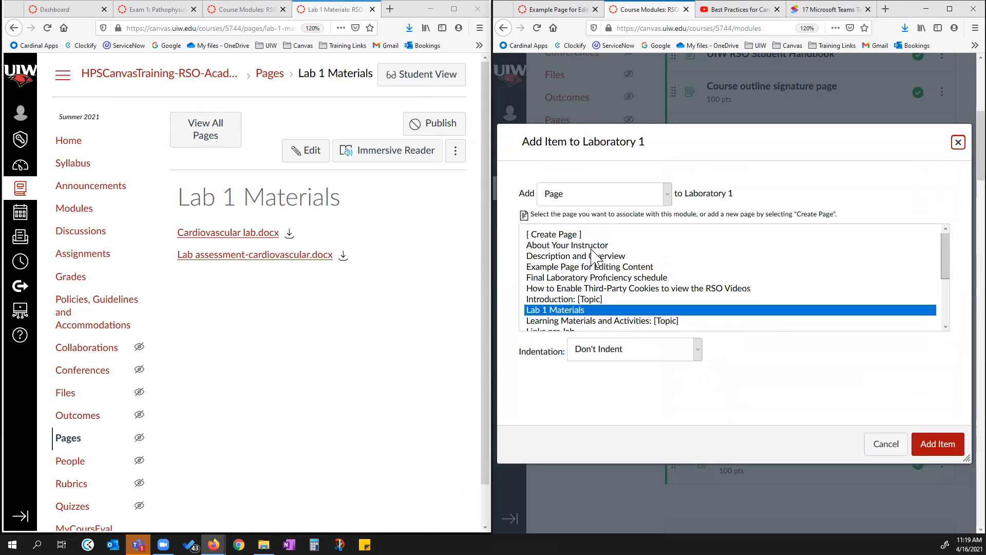
pyautogui.click(568, 235)
pyautogui.click(611, 349)
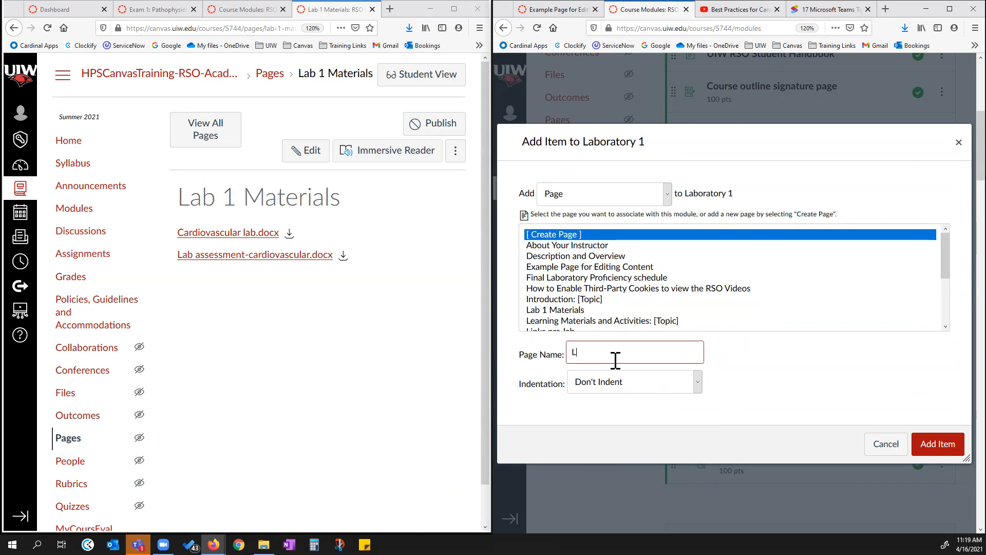
pyautogui.write('Lab ')
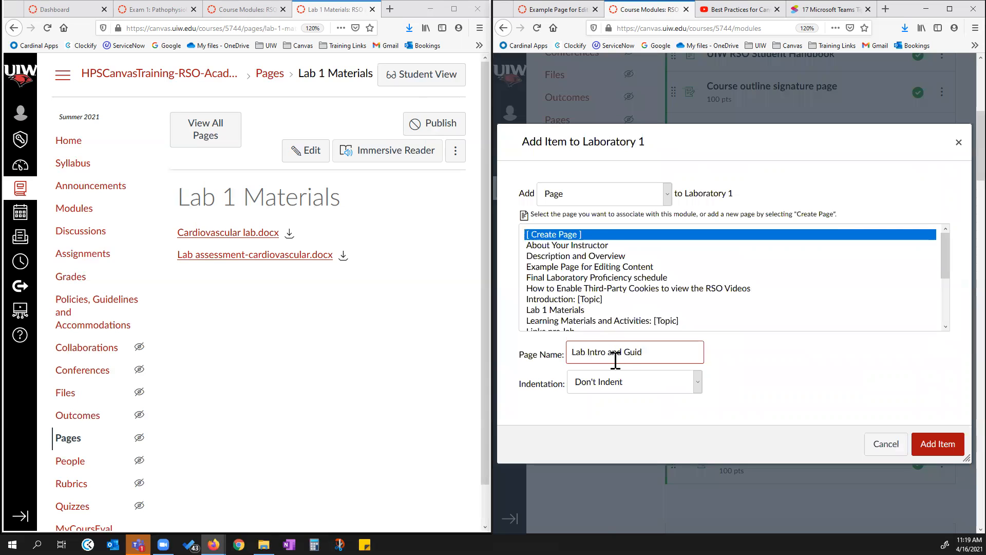
pyautogui.write('Intro and Guidelines')
pyautogui.click(937, 443)
pyautogui.moveTo(674, 503); pyautogui.dragTo(642, 311)
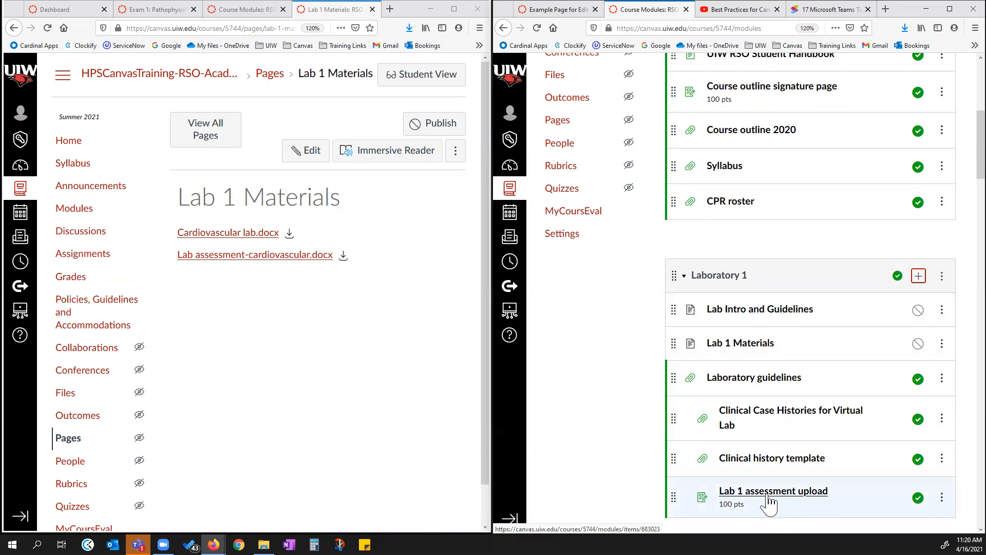
# - Decrease the indent of Lab 1 assessment upload and move it directly below Lab 1 Materials
pyautogui.click(942, 496)
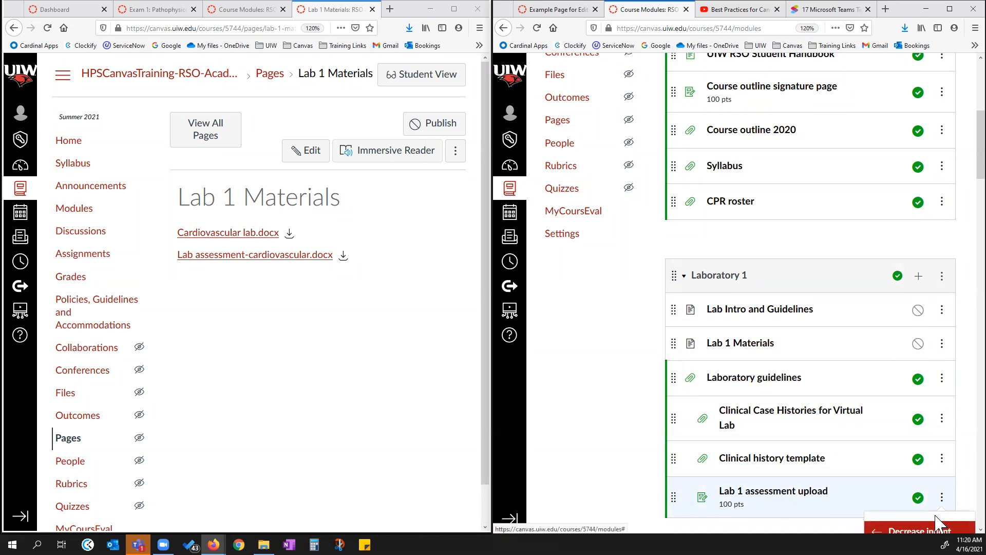
pyautogui.scroll(-2, 920, 514)
pyautogui.click(917, 467)
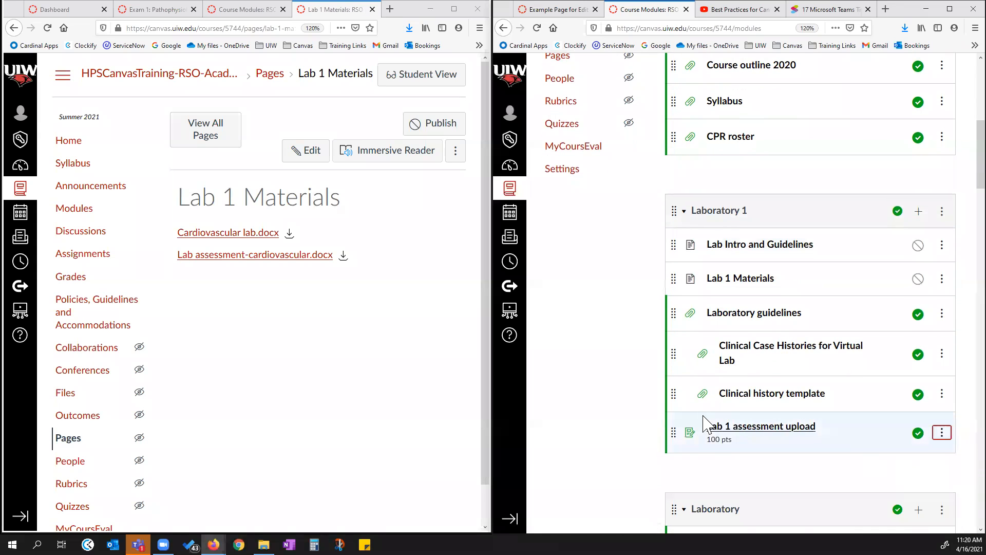
pyautogui.moveTo(672, 430); pyautogui.dragTo(662, 318)
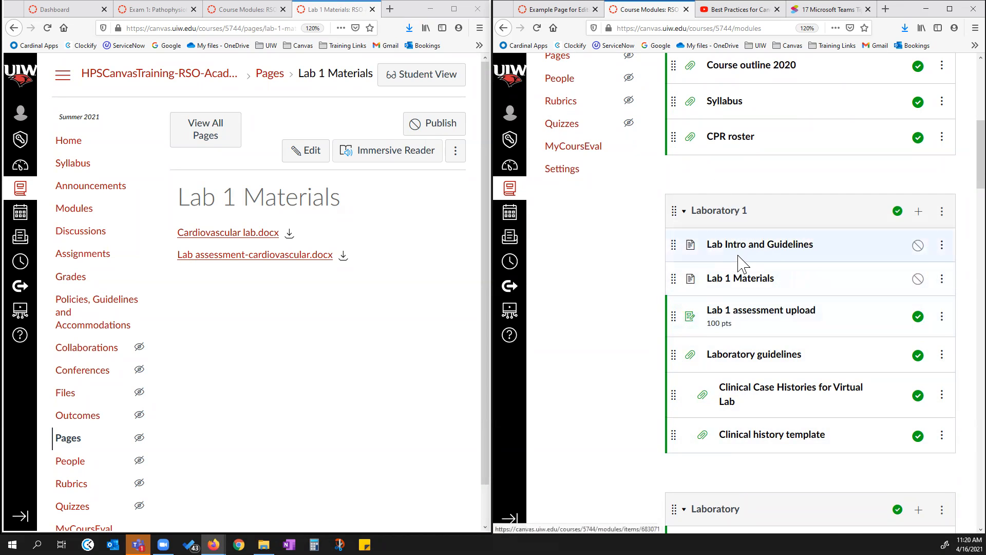
pyautogui.scroll(-2, 663, 216)
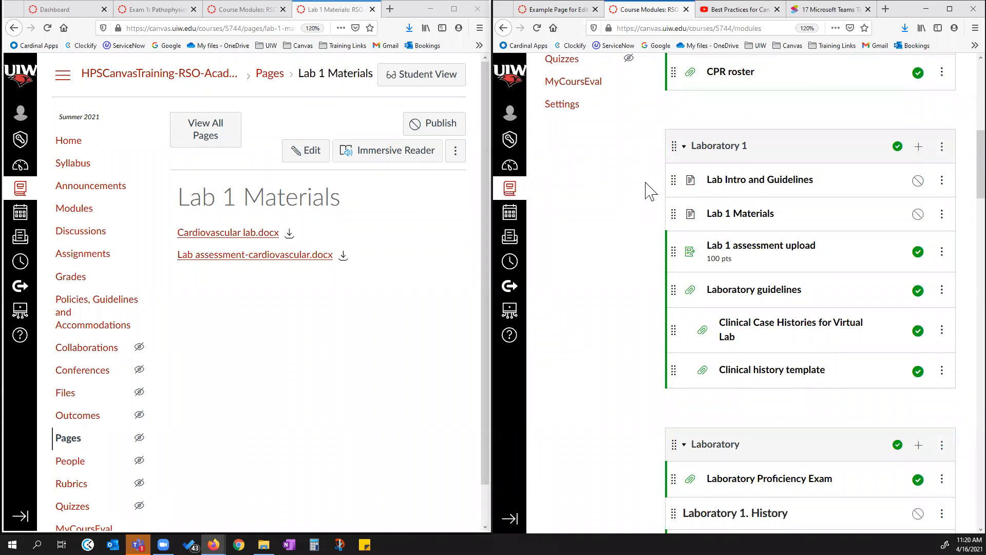
pyautogui.scroll(-6, 654, 220)
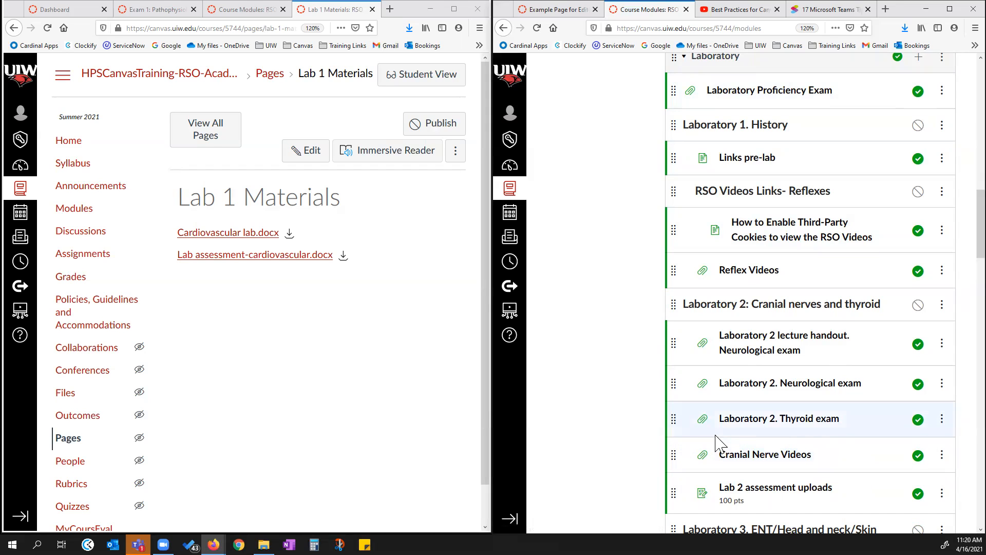
pyautogui.scroll(7, 709, 411)
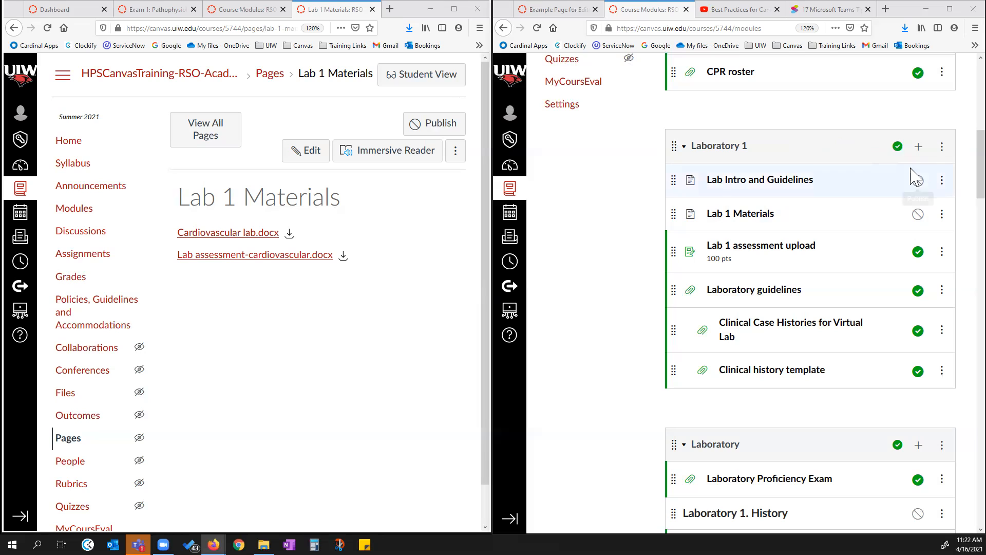
# - Unpublish the Laboratory 1 module and publish it again with all its items, then repeat the toggle, ending on published
pyautogui.click(903, 150)
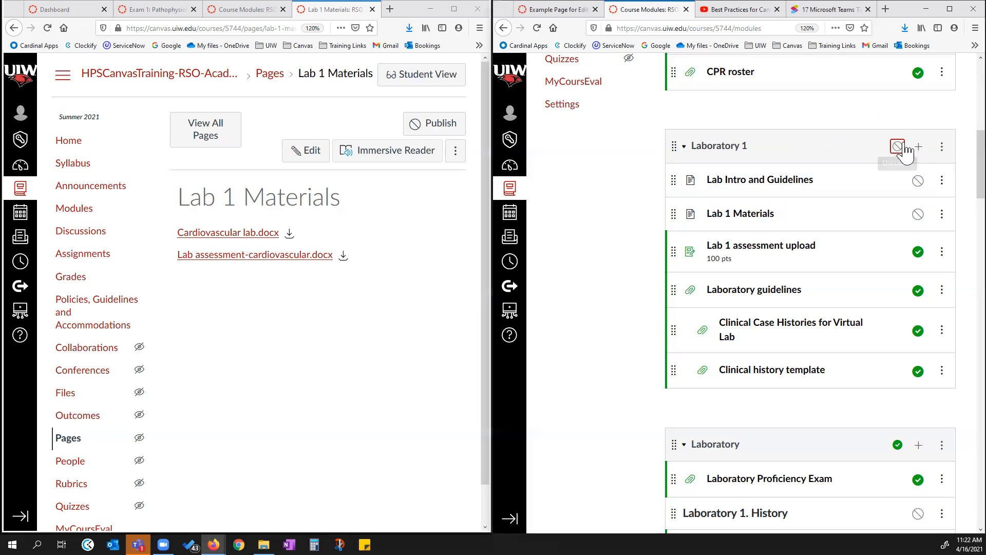
pyautogui.click(898, 150)
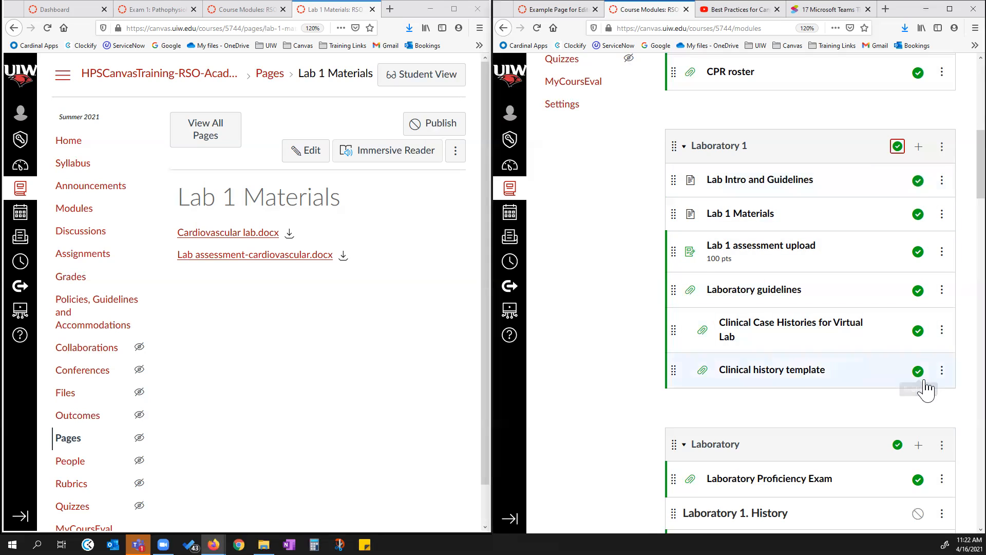
pyautogui.click(898, 152)
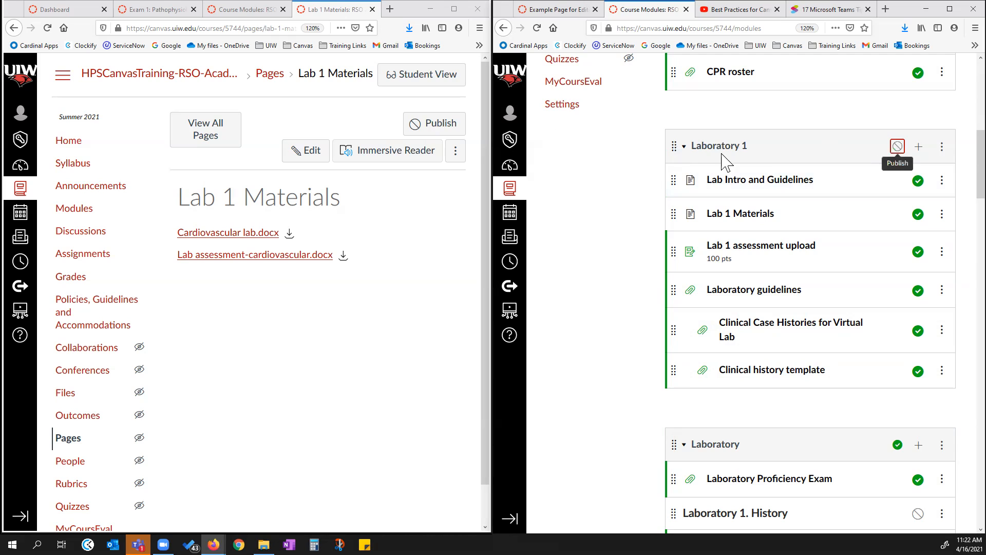
pyautogui.click(899, 147)
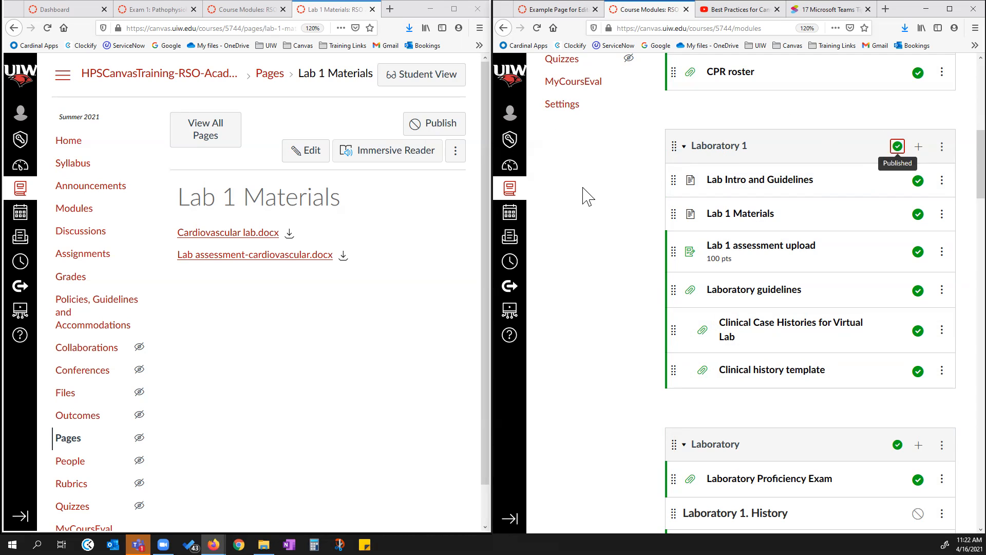